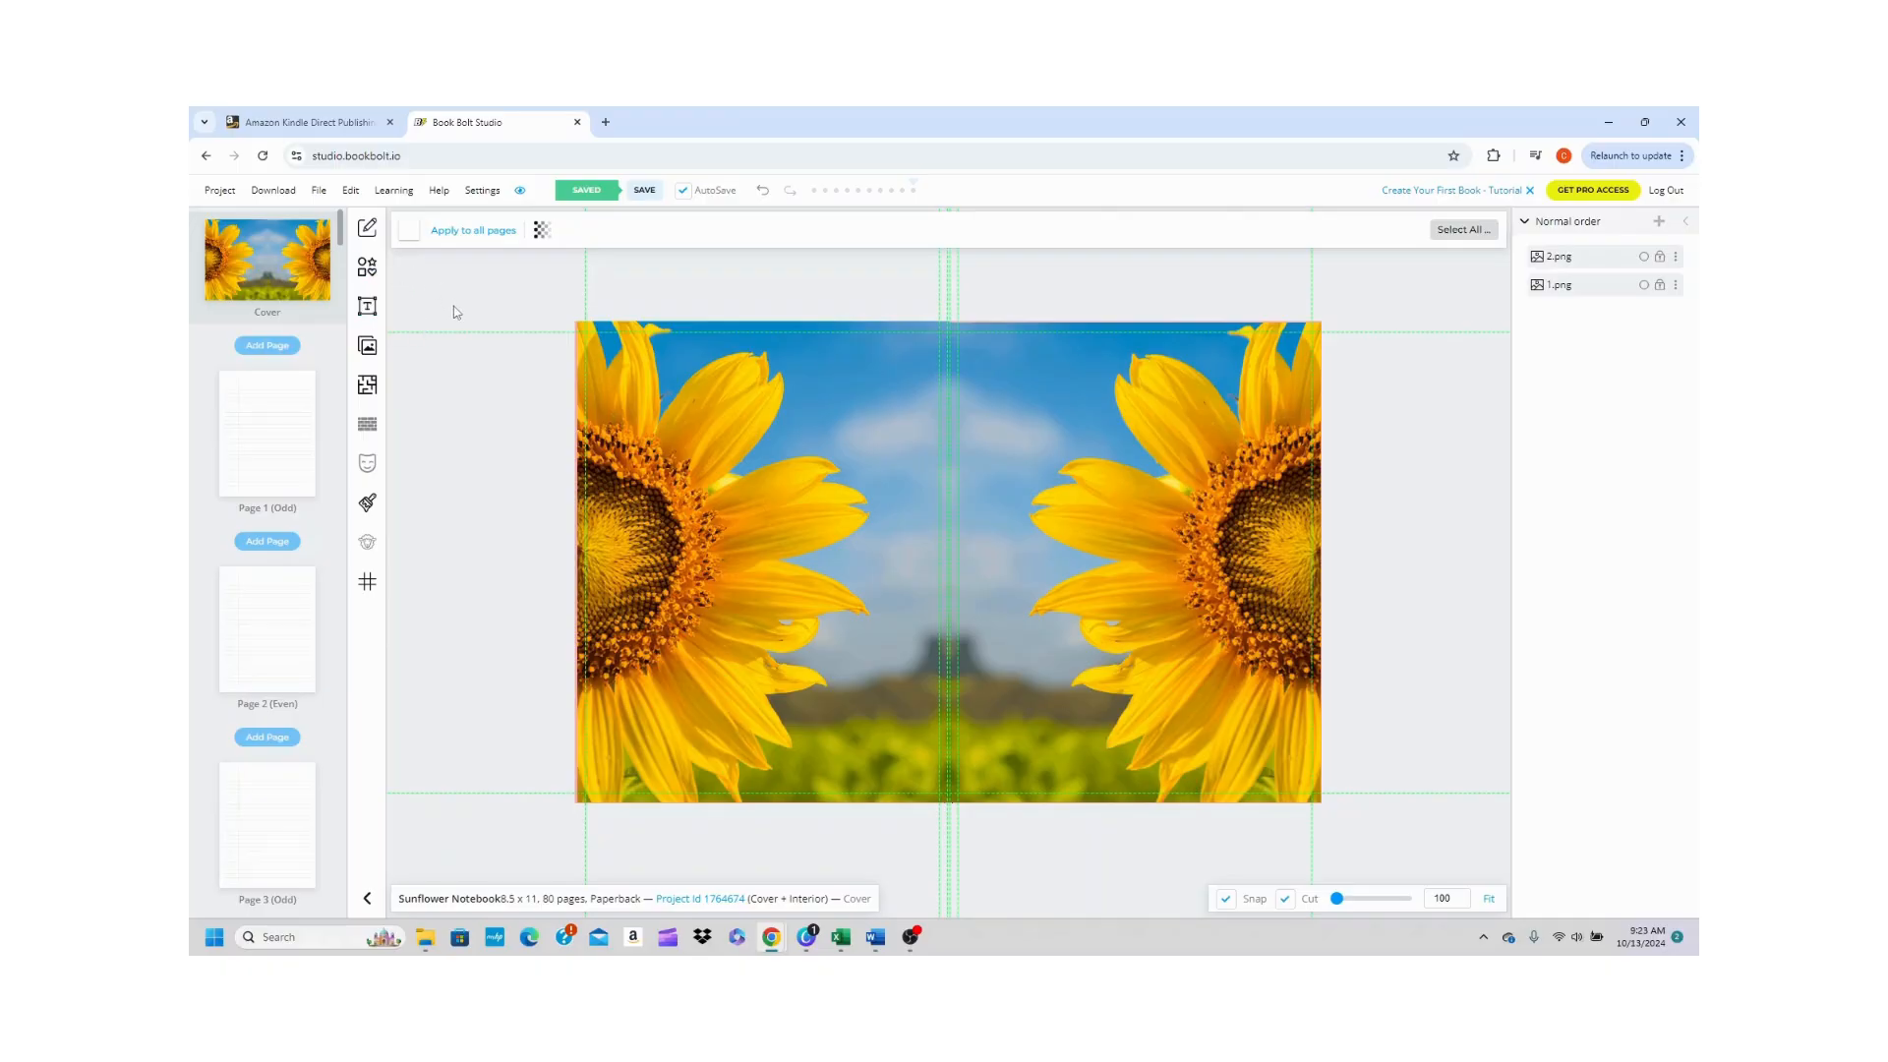
- Create a new hardcover cover-and-interior project named Daily Journal with 150 pages
click(220, 195)
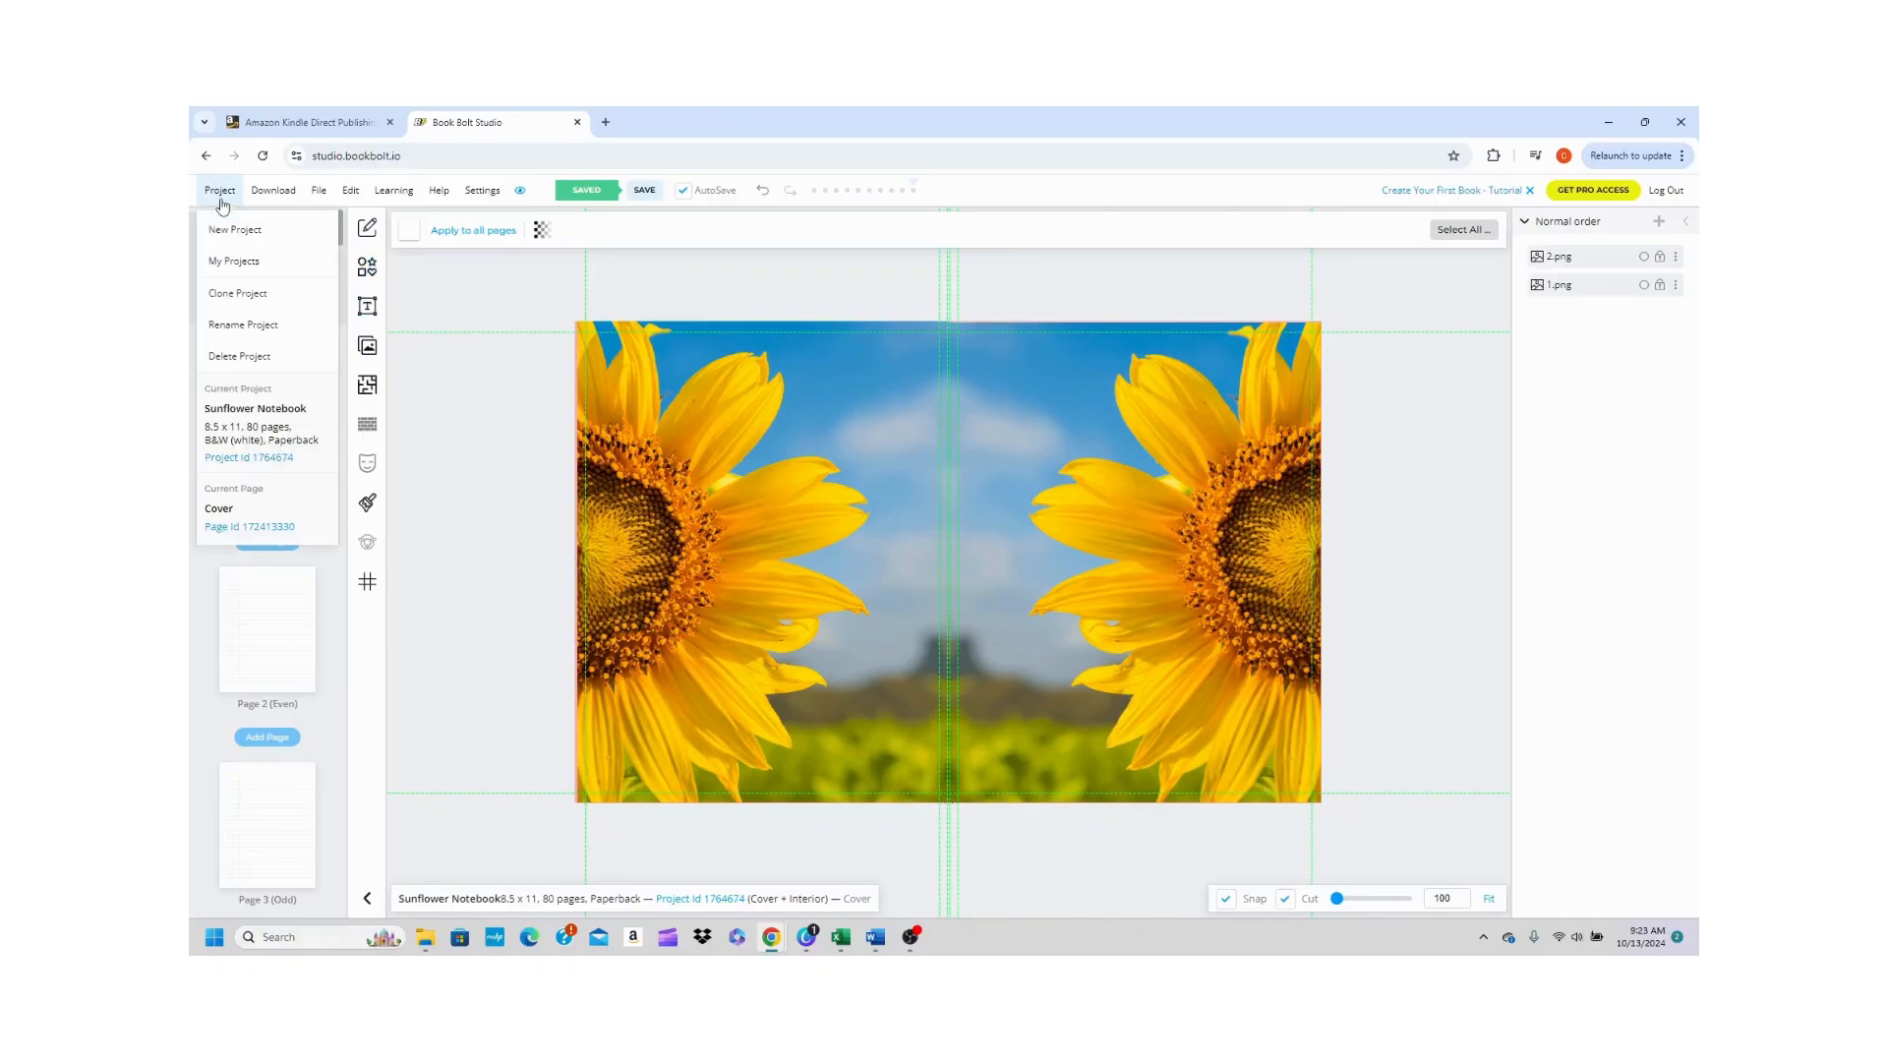
click(233, 232)
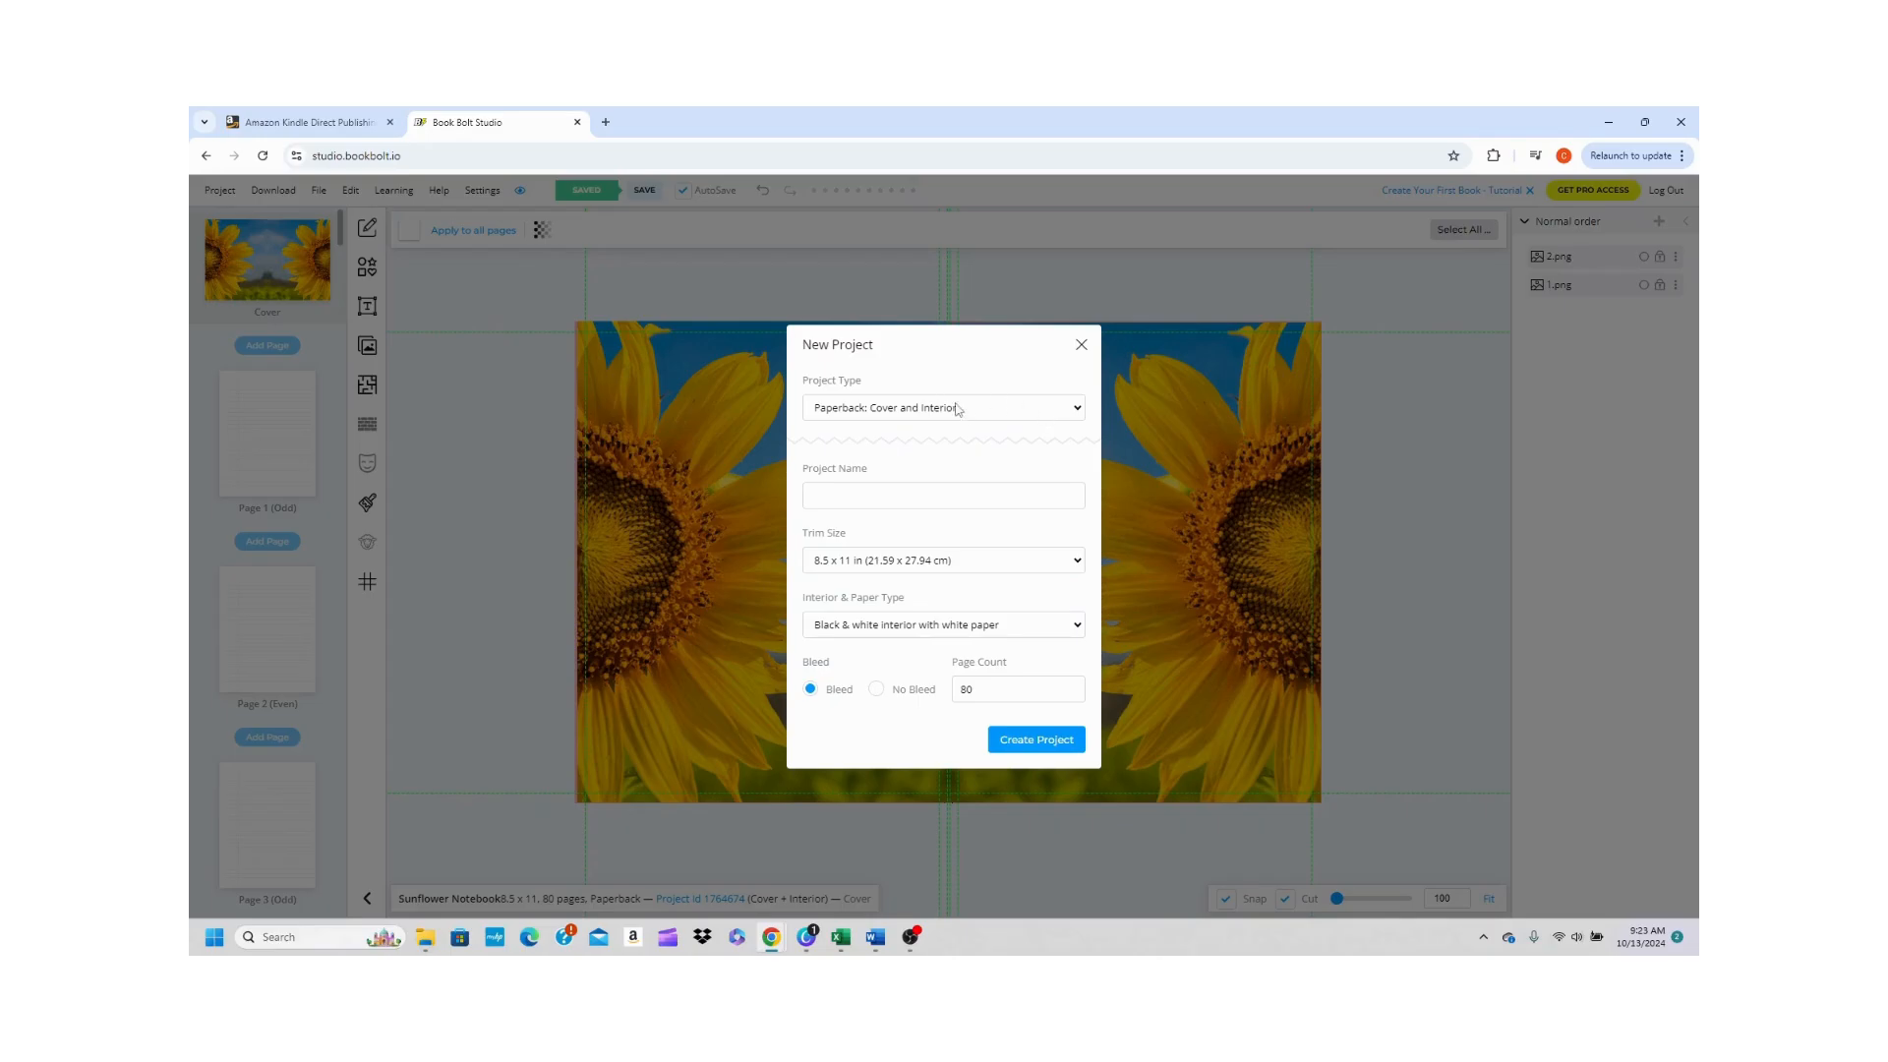
click(1074, 410)
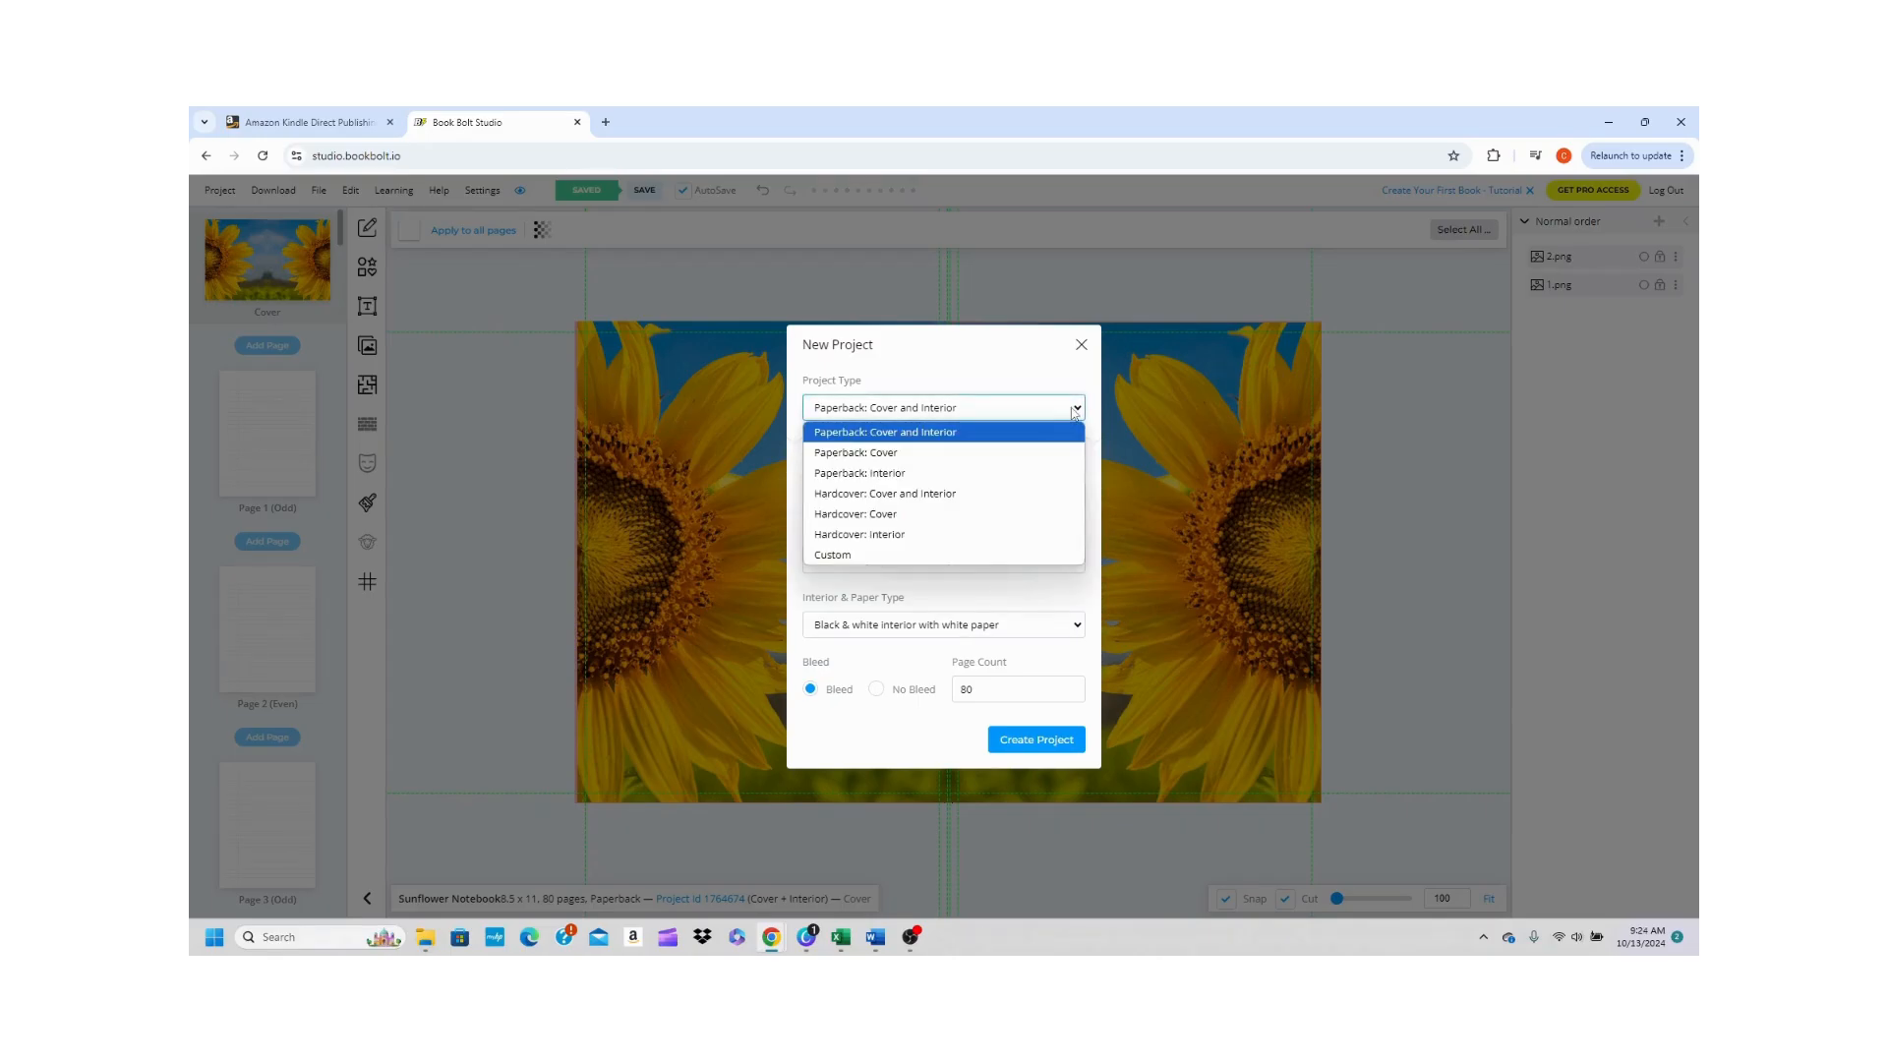
click(1020, 496)
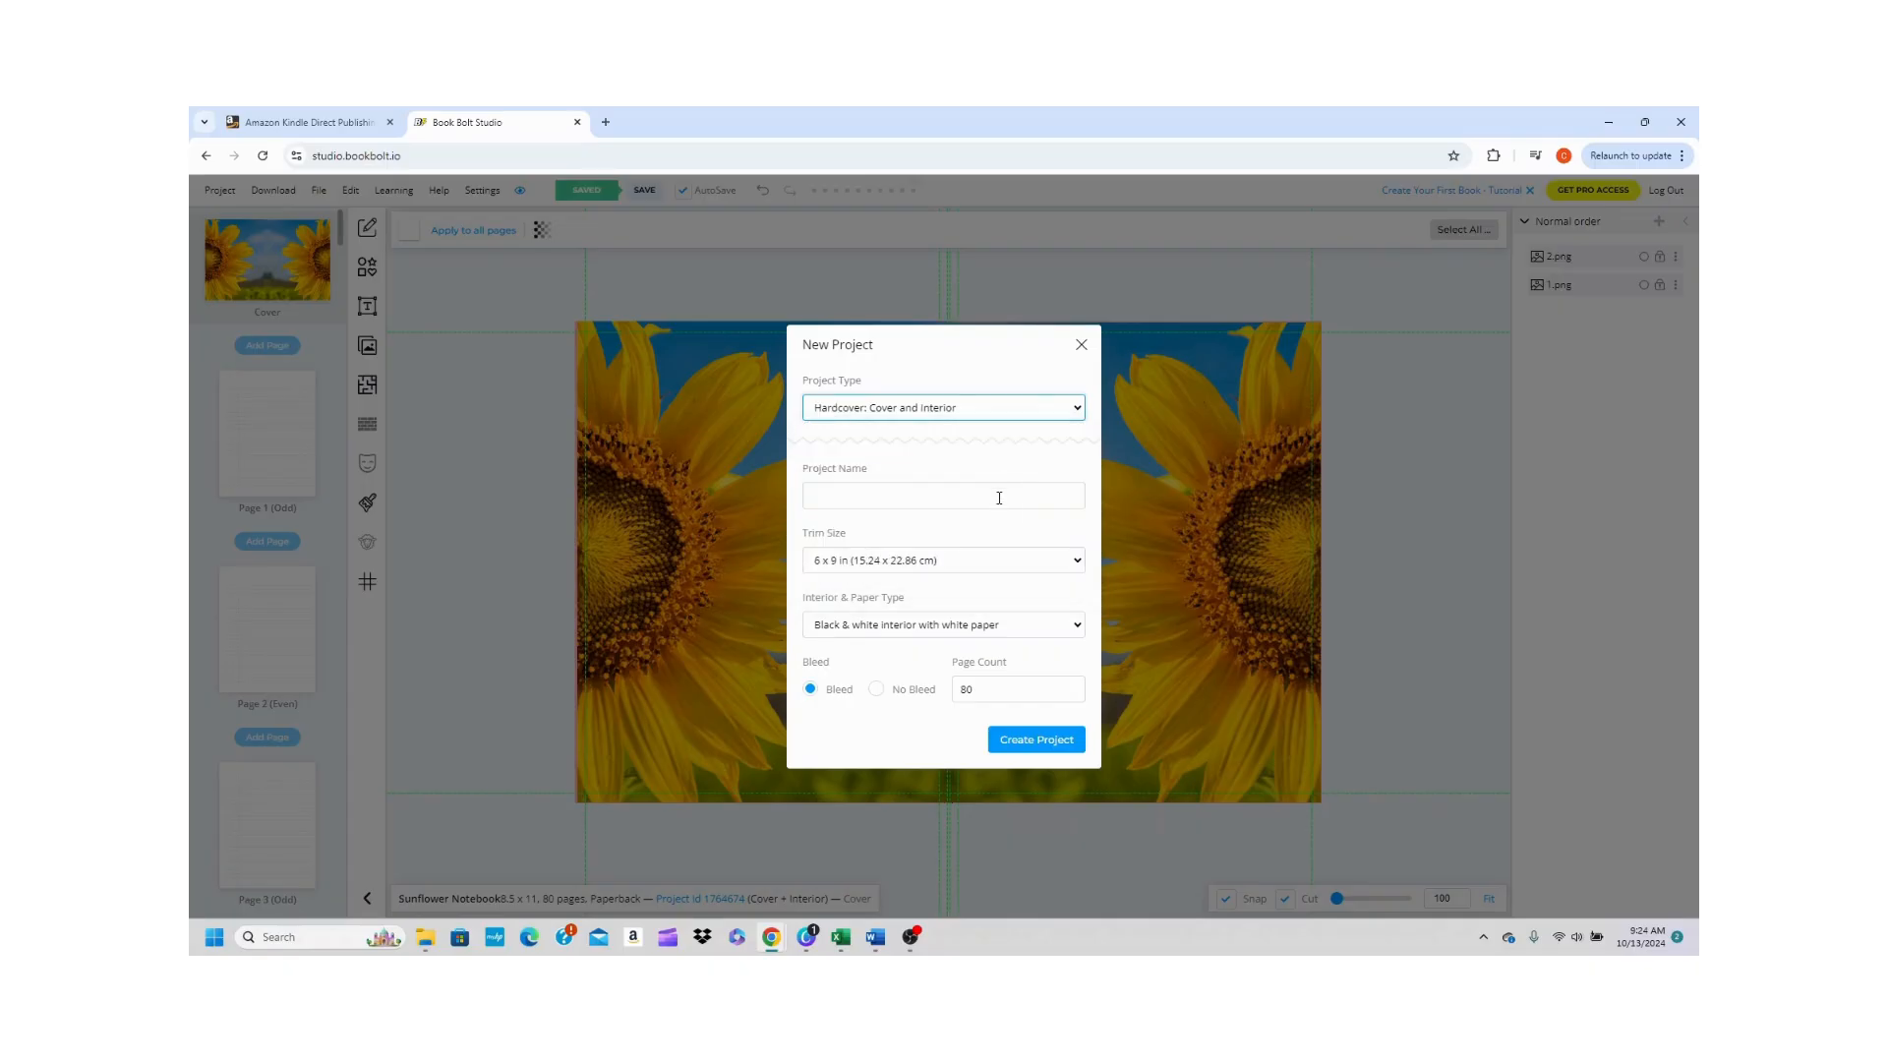
click(999, 498)
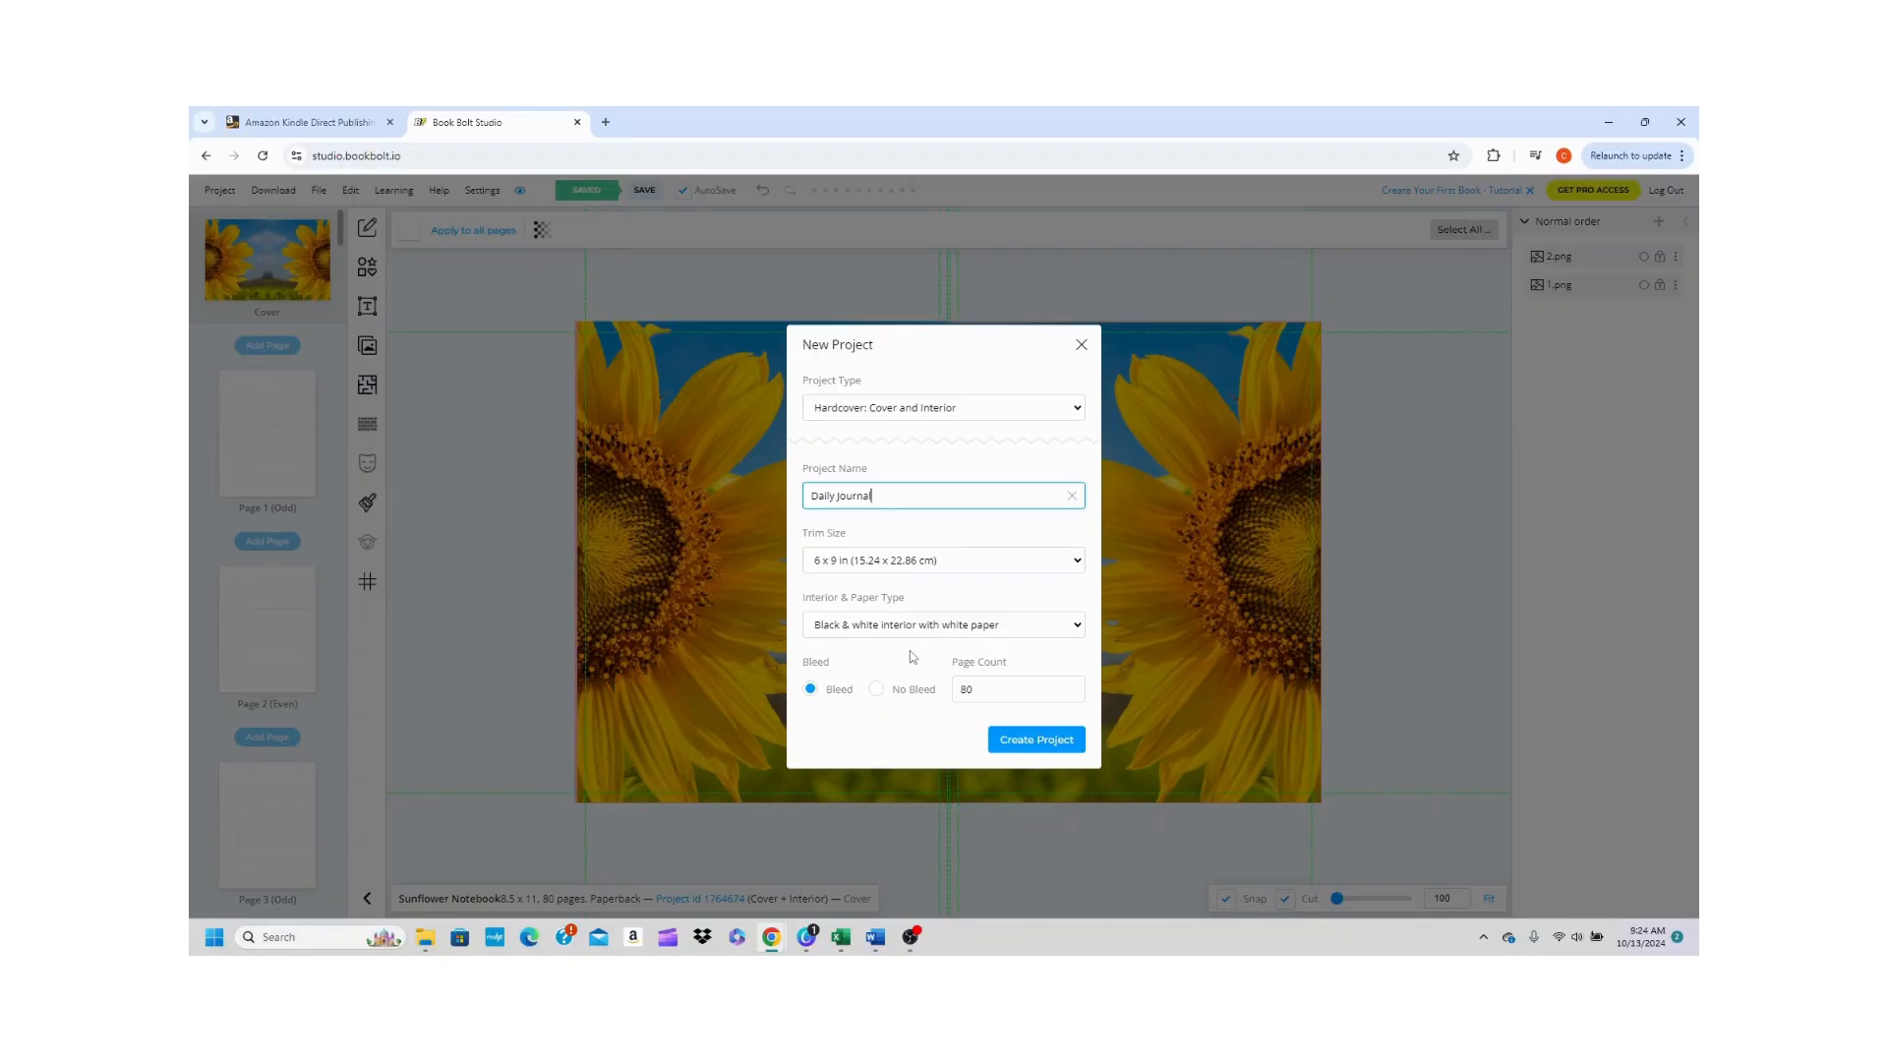
click(979, 690)
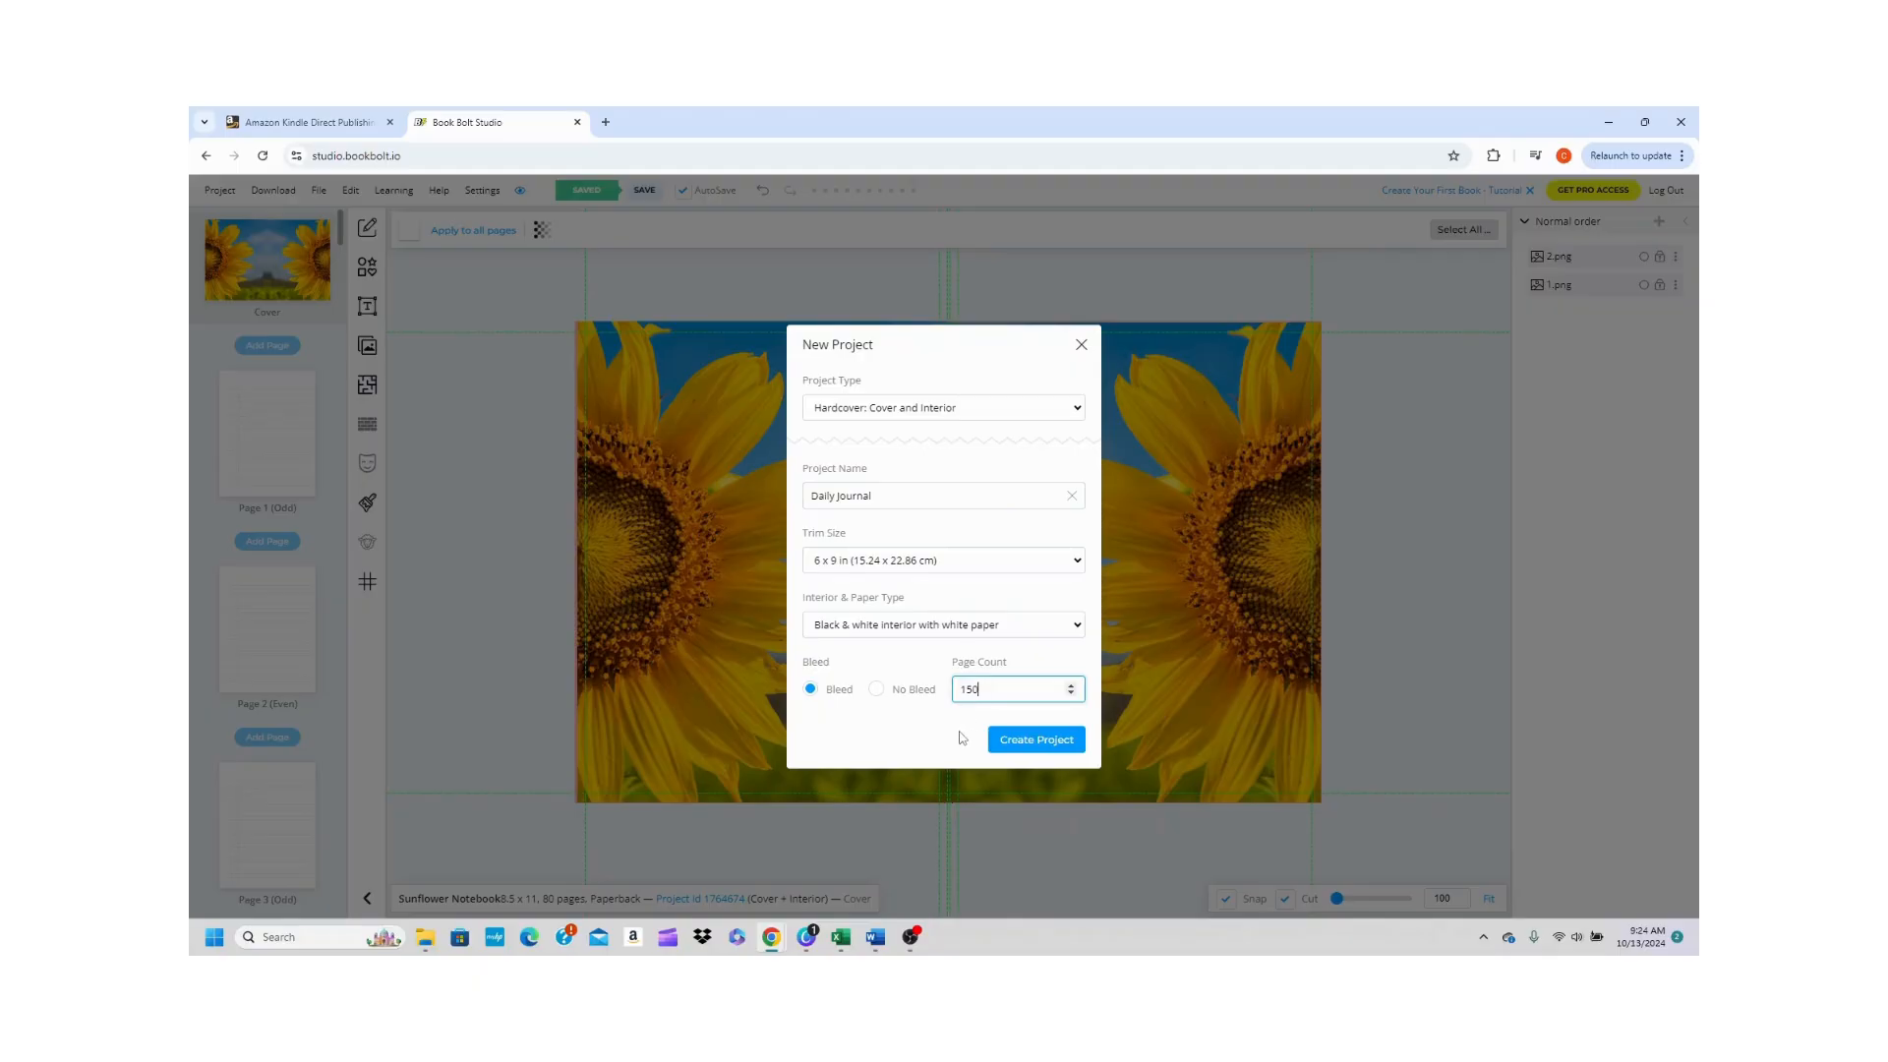
click(1015, 742)
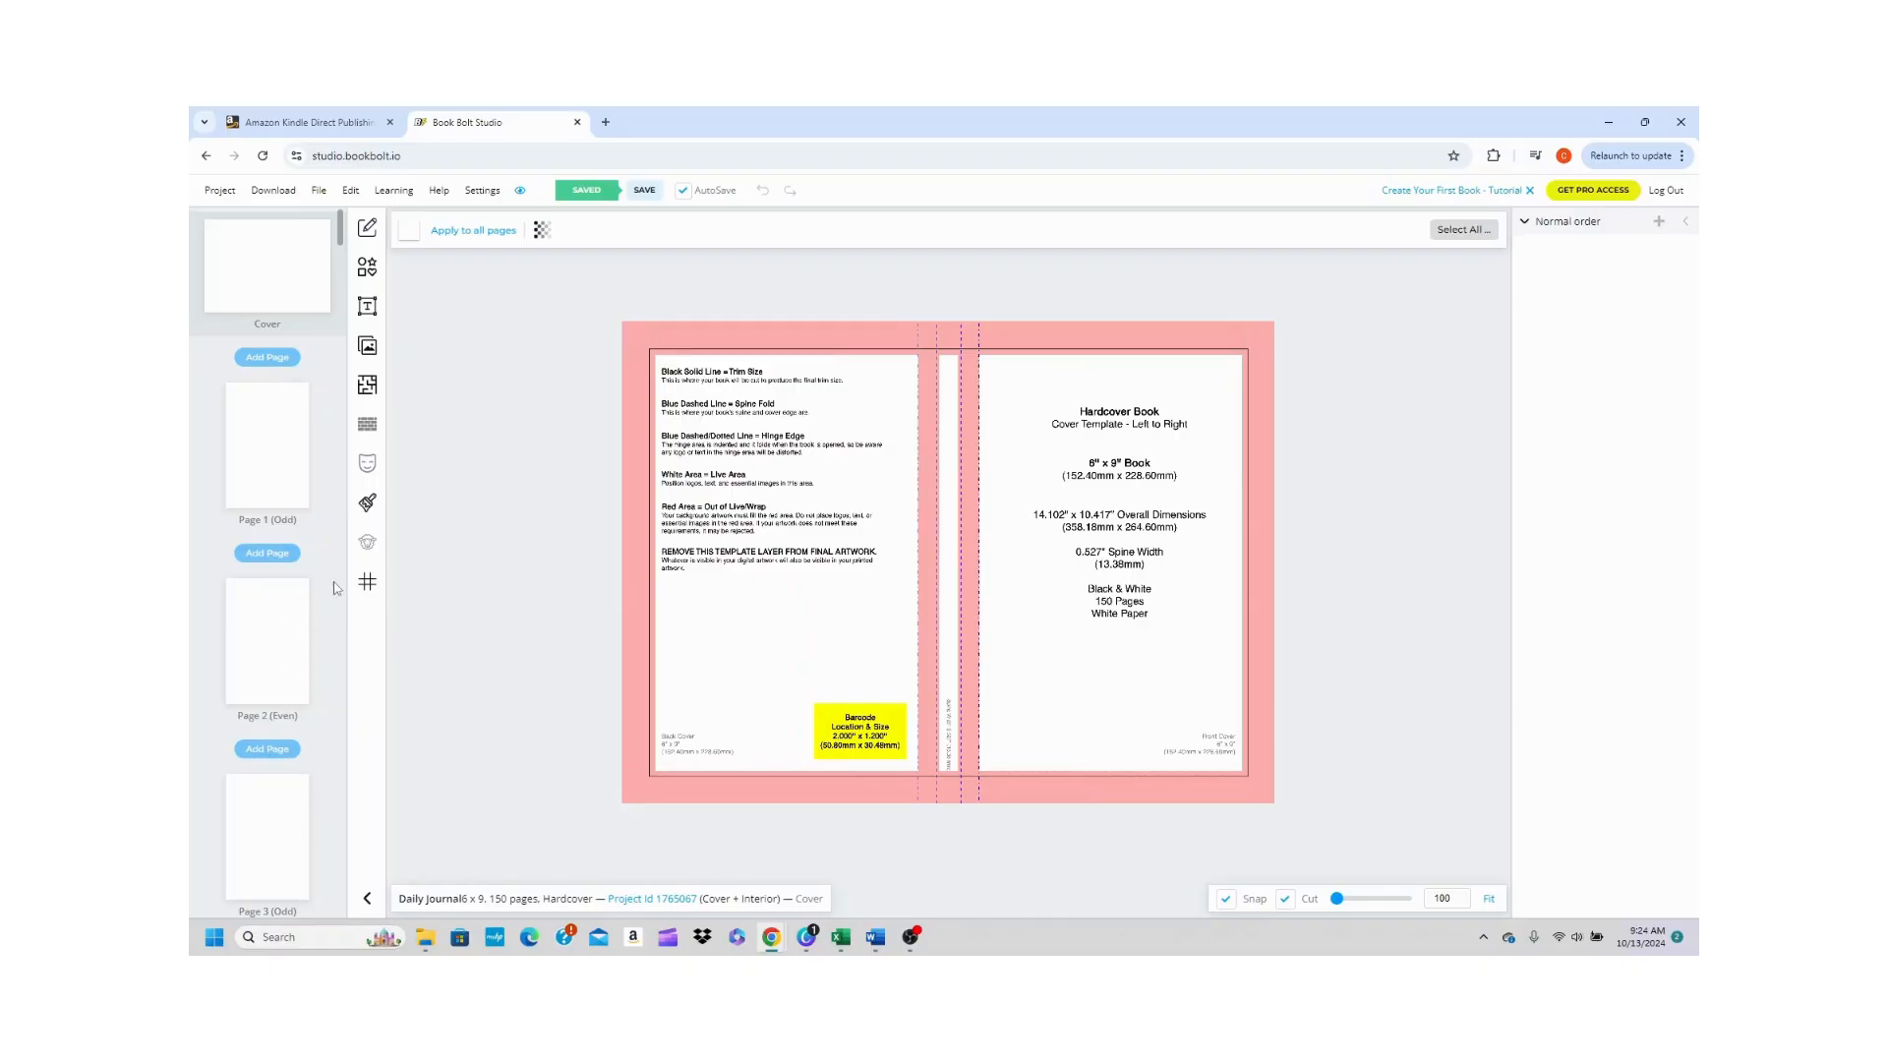
- Upload the images 13 and 14 from the Covers1 folder in Downloads to the image library
click(368, 348)
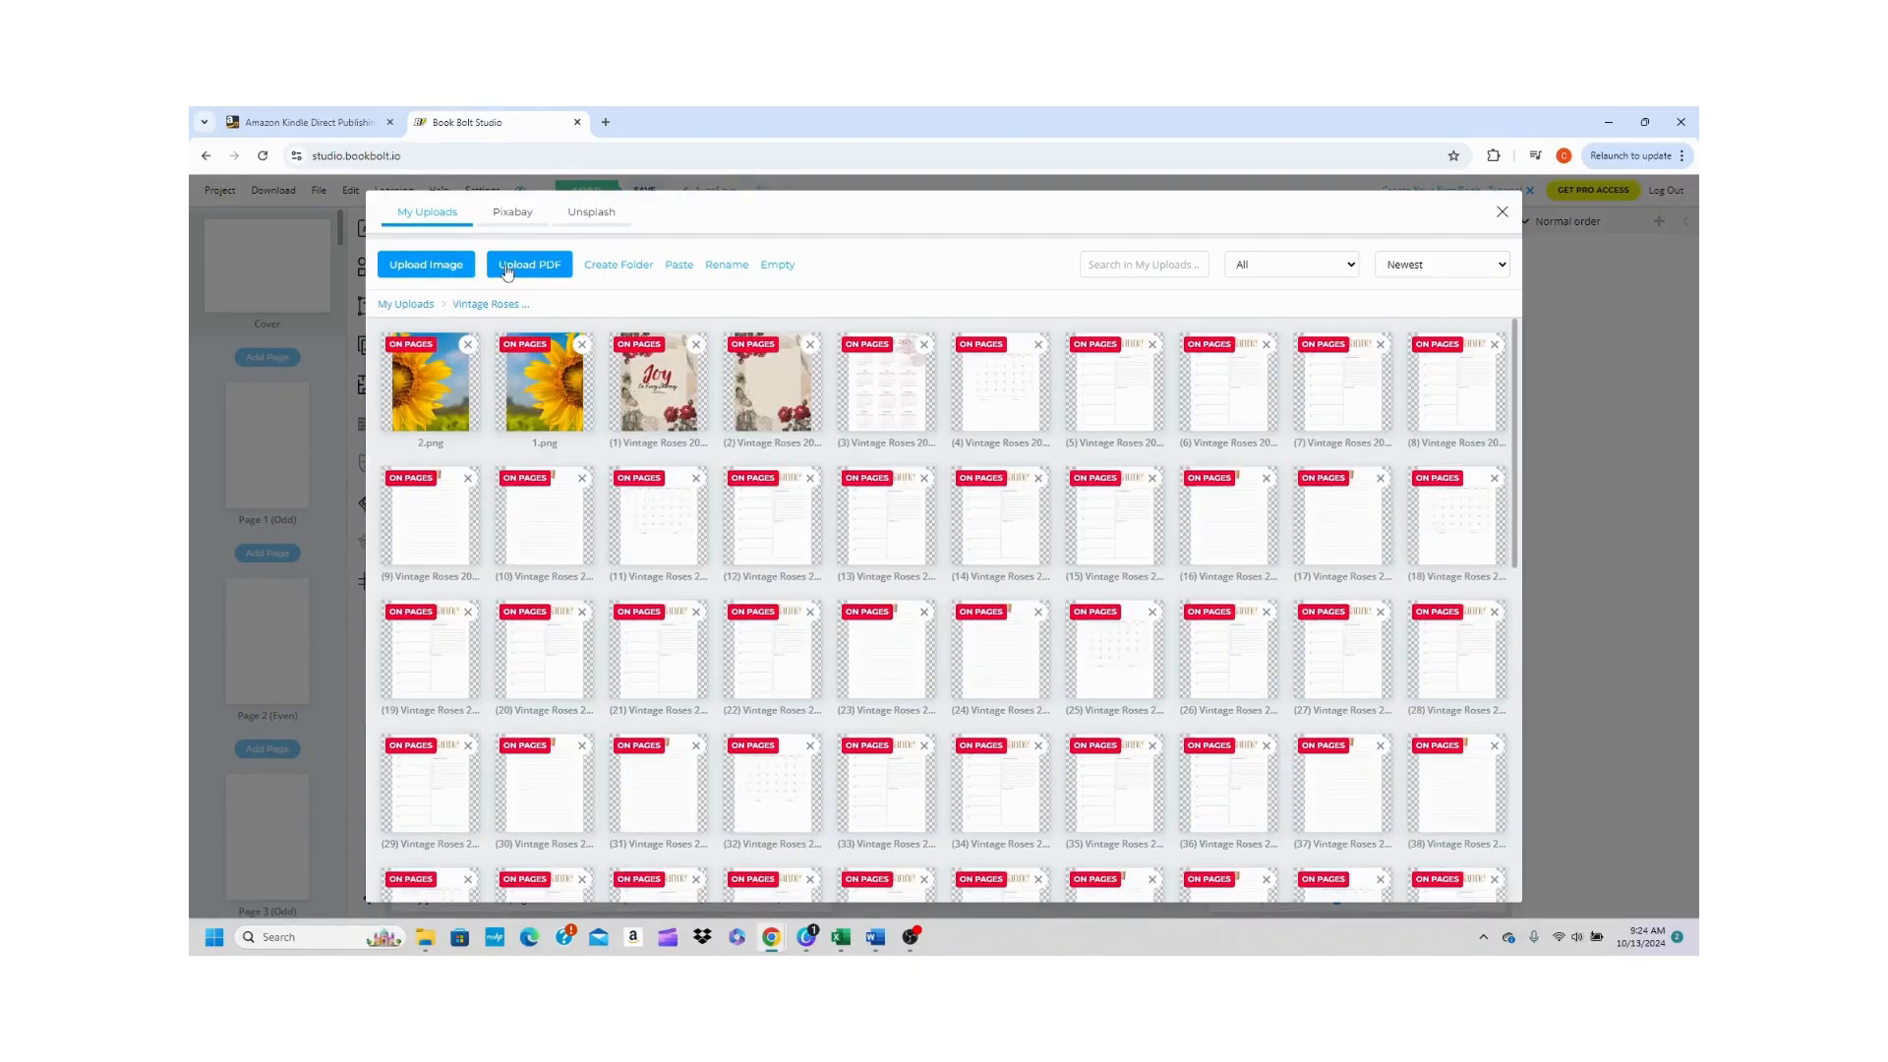
click(460, 269)
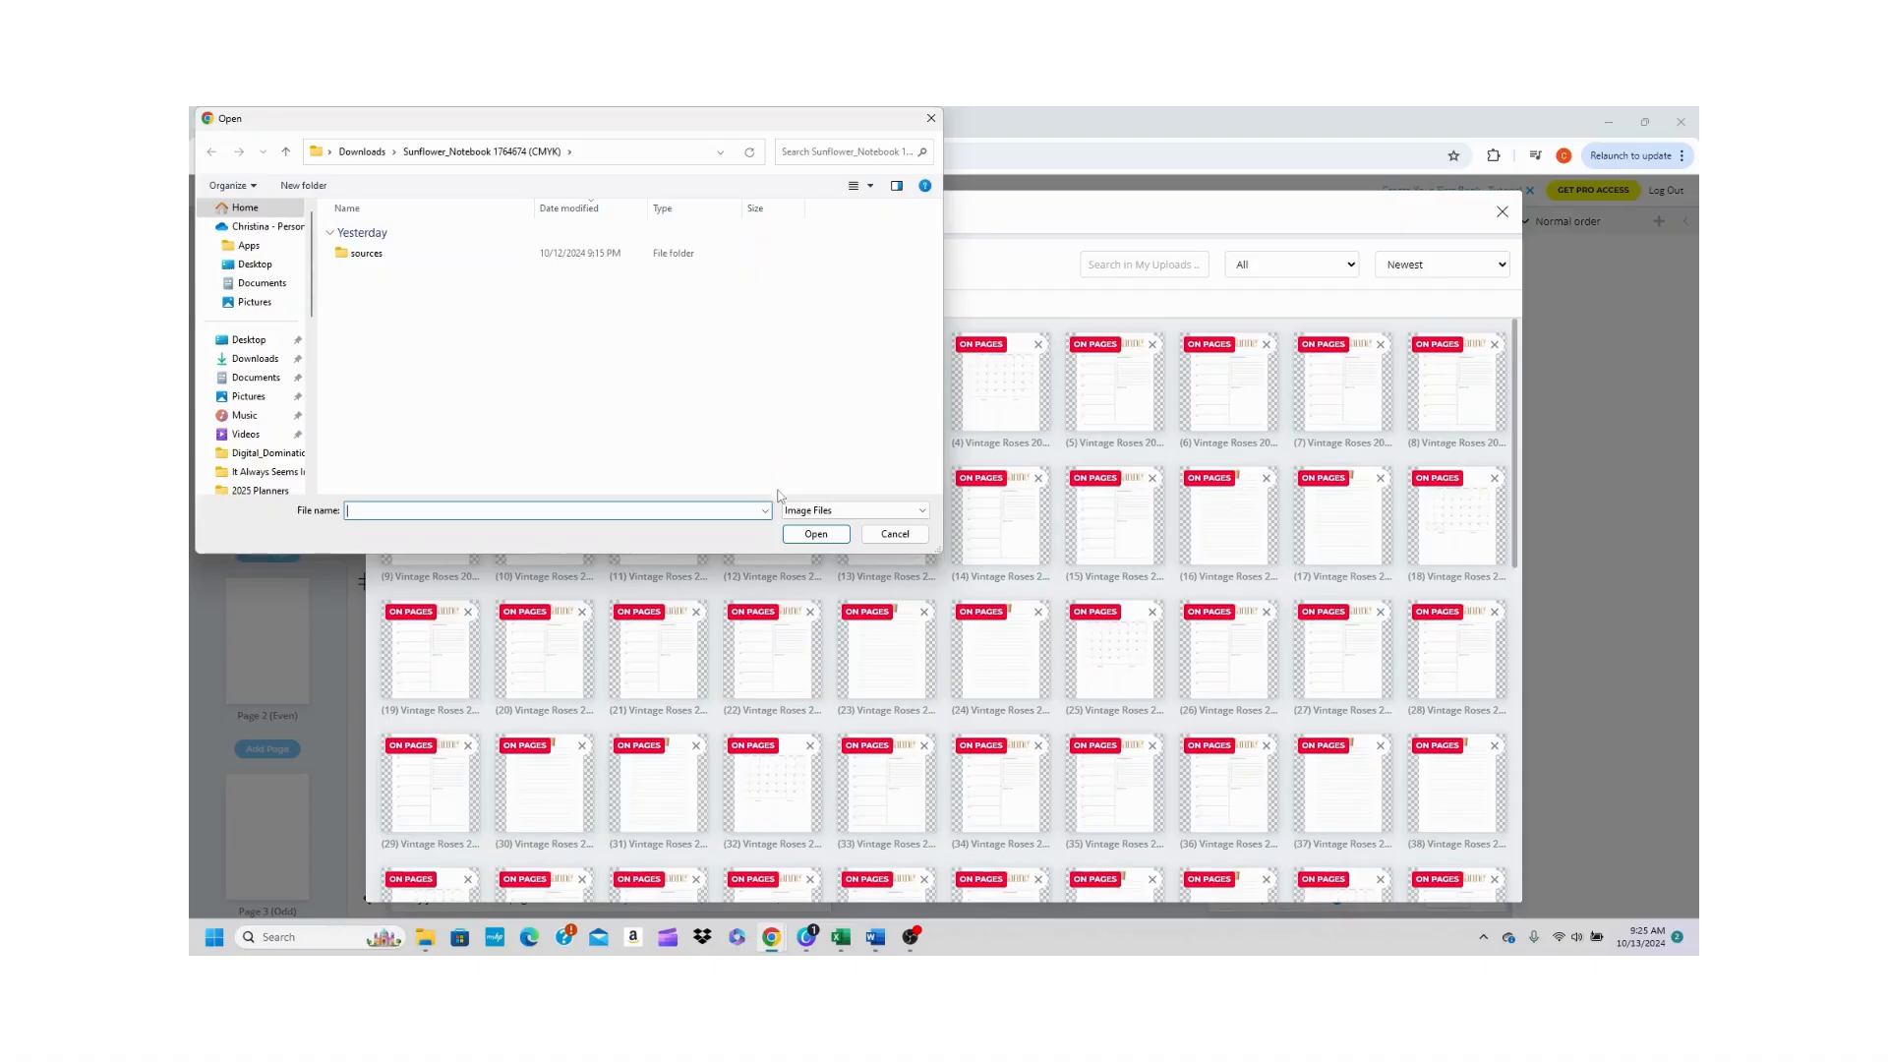
click(361, 151)
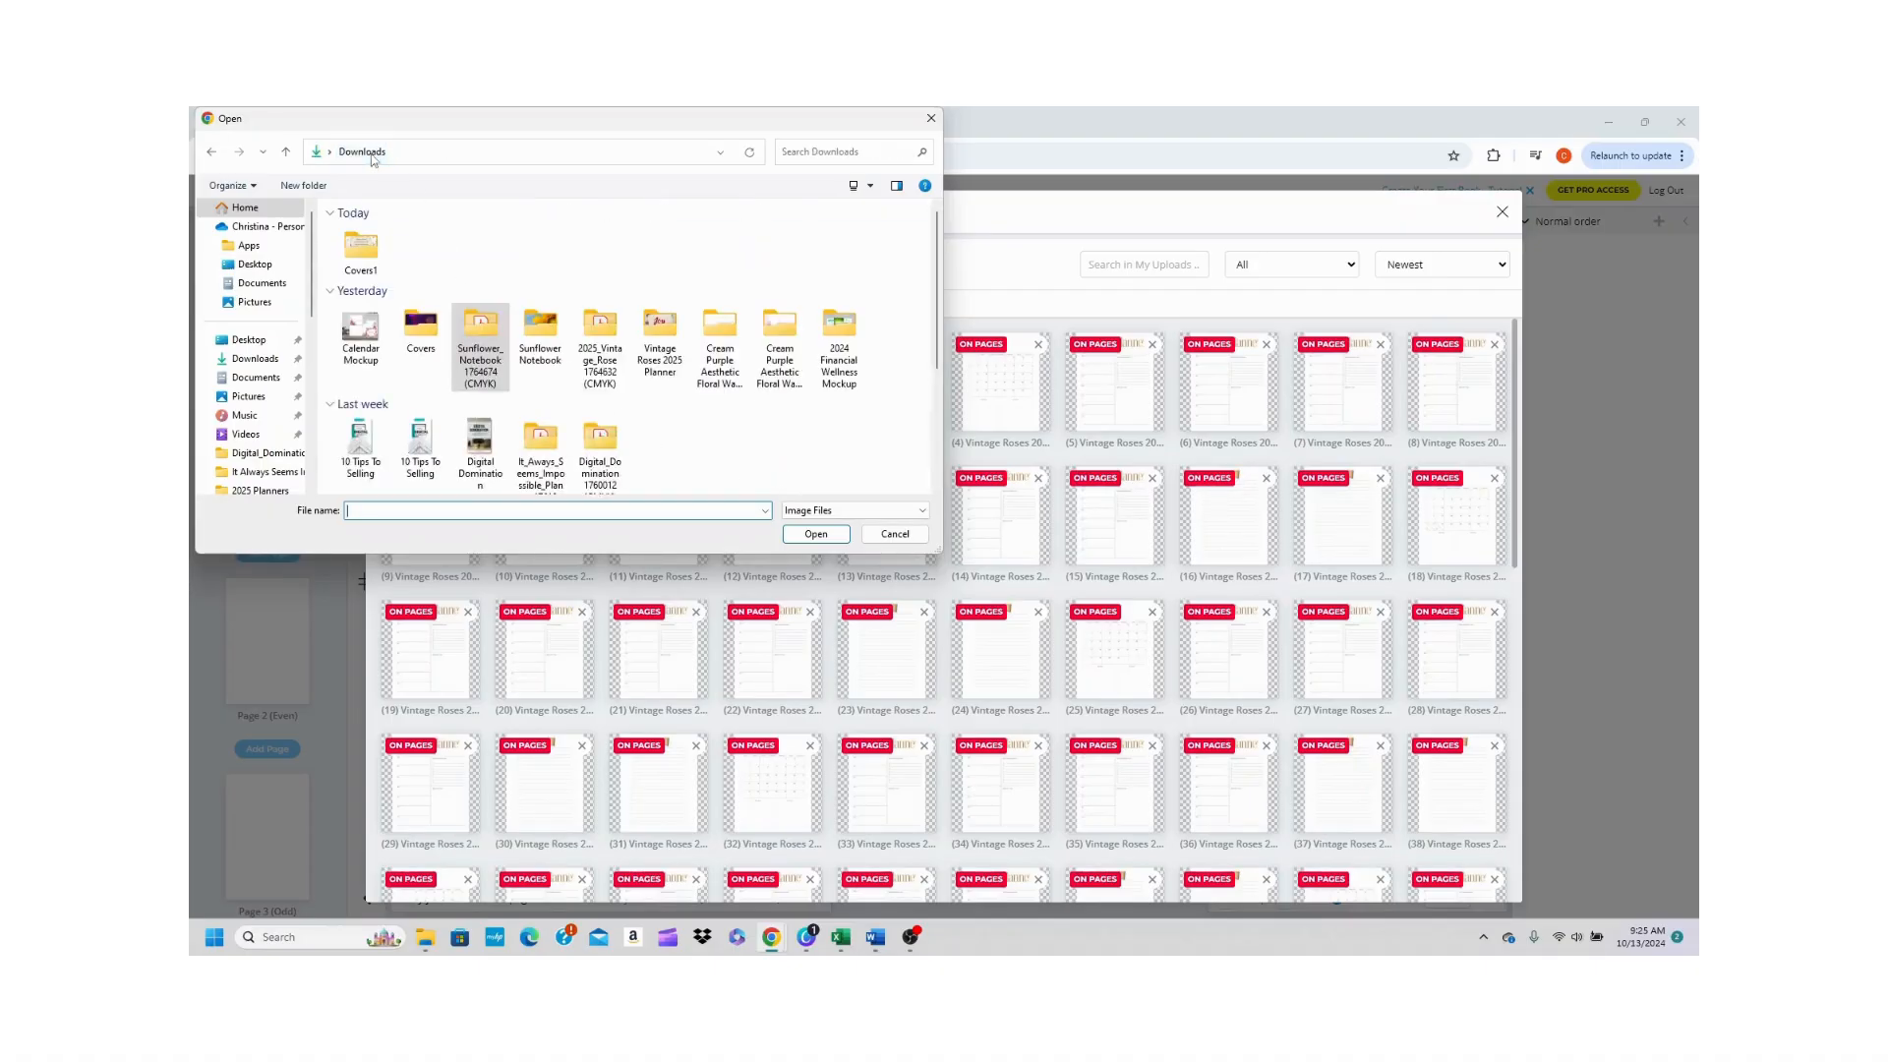
double_click(366, 267)
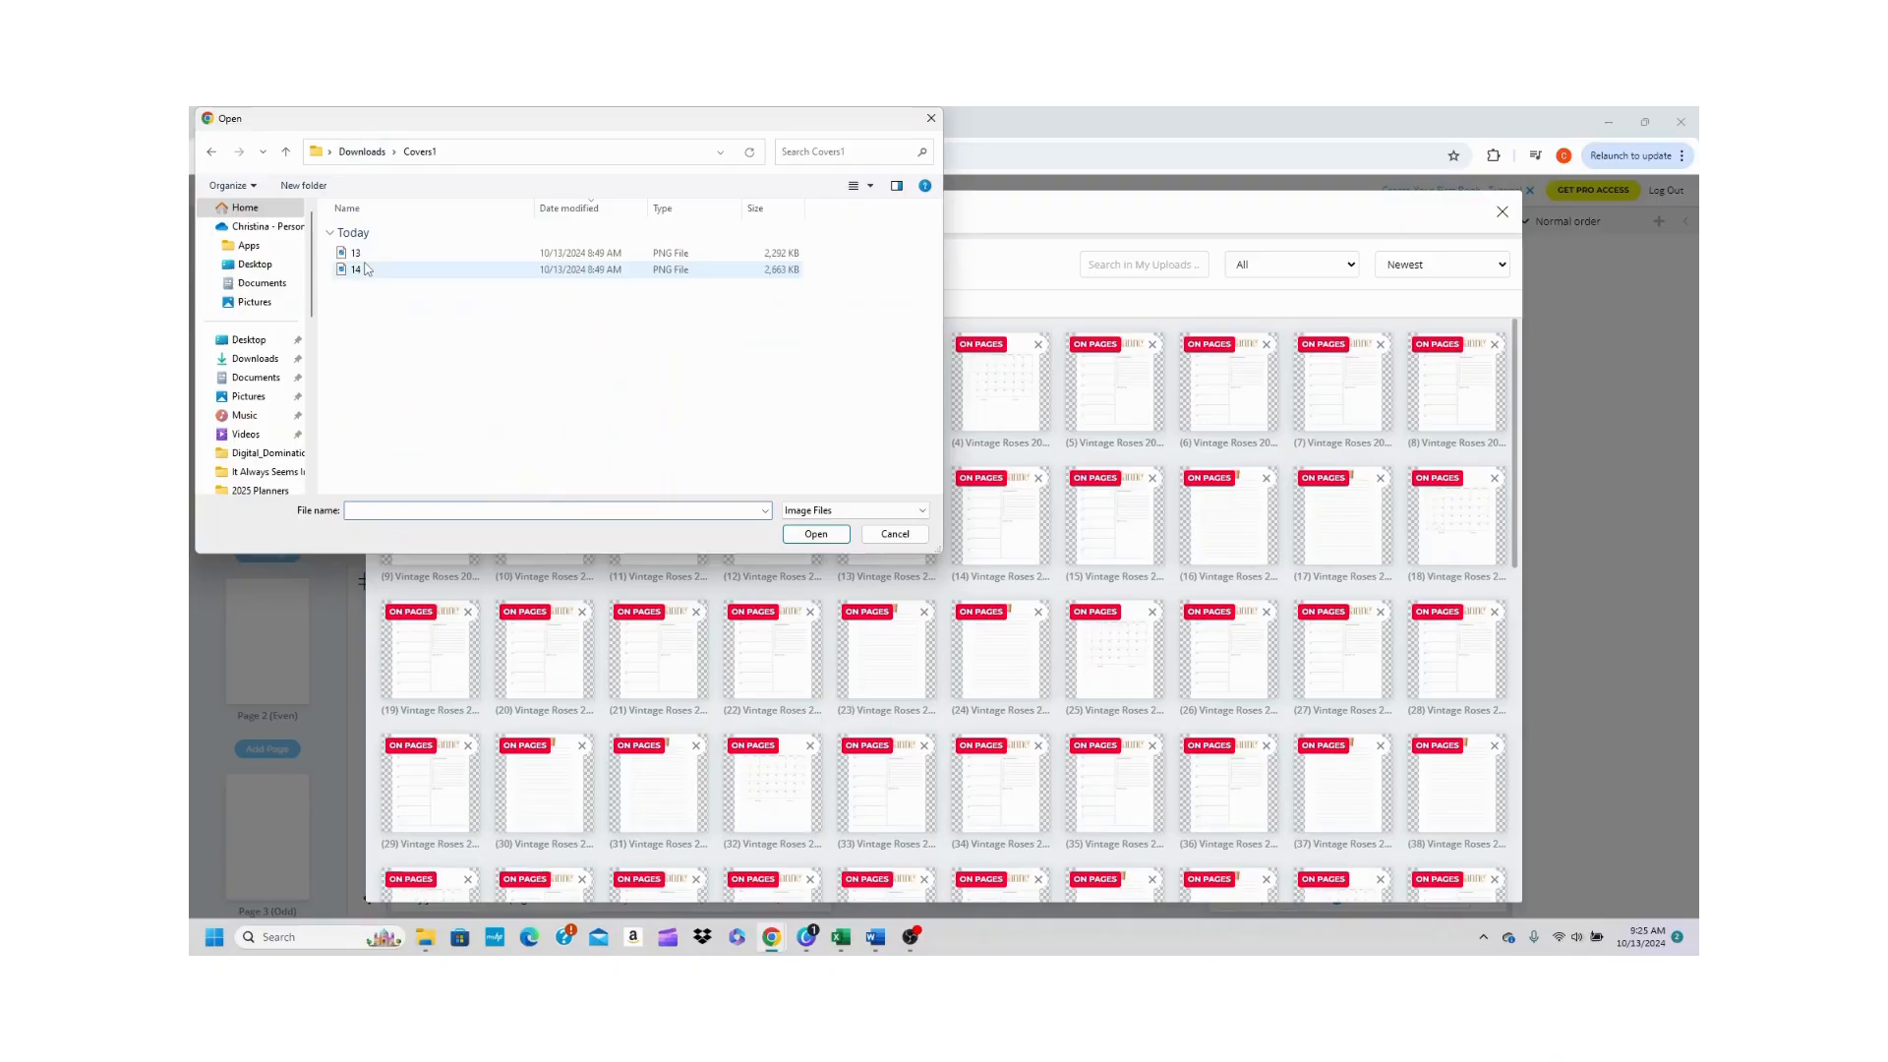
click(365, 270)
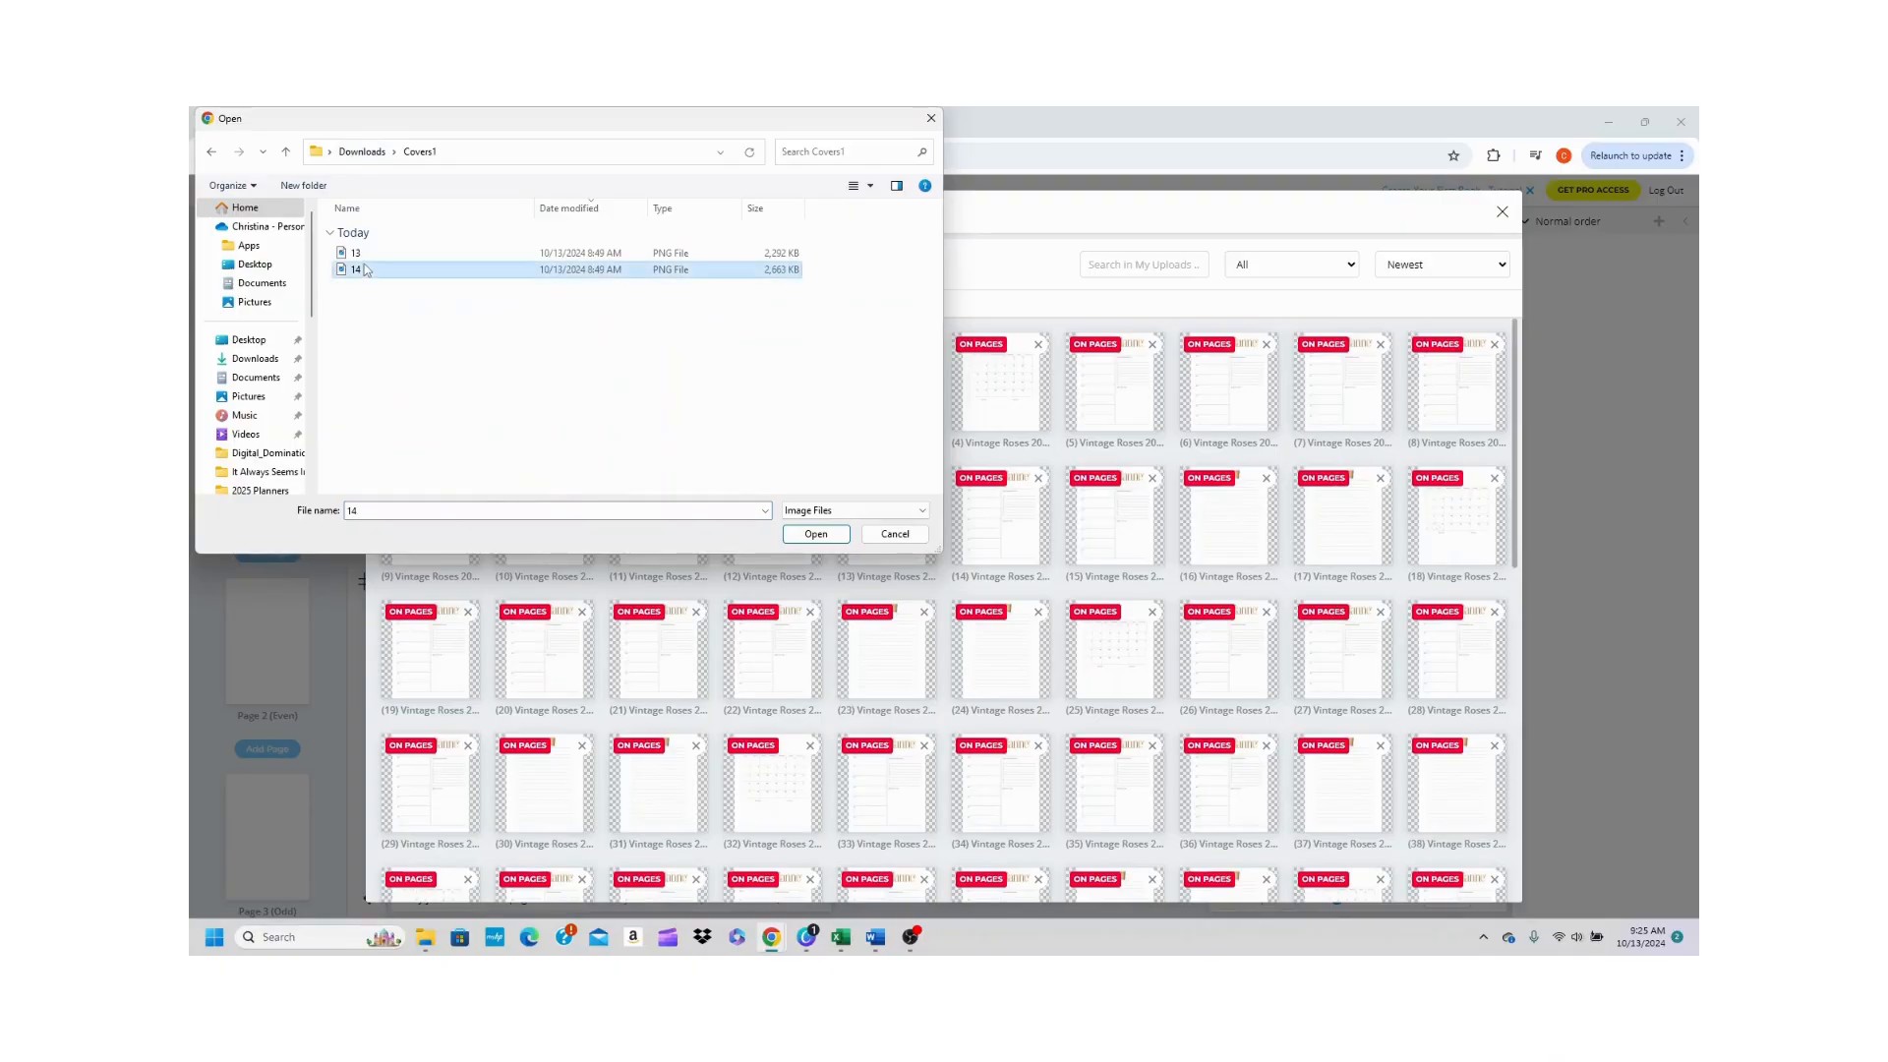
key(ctrl+a)
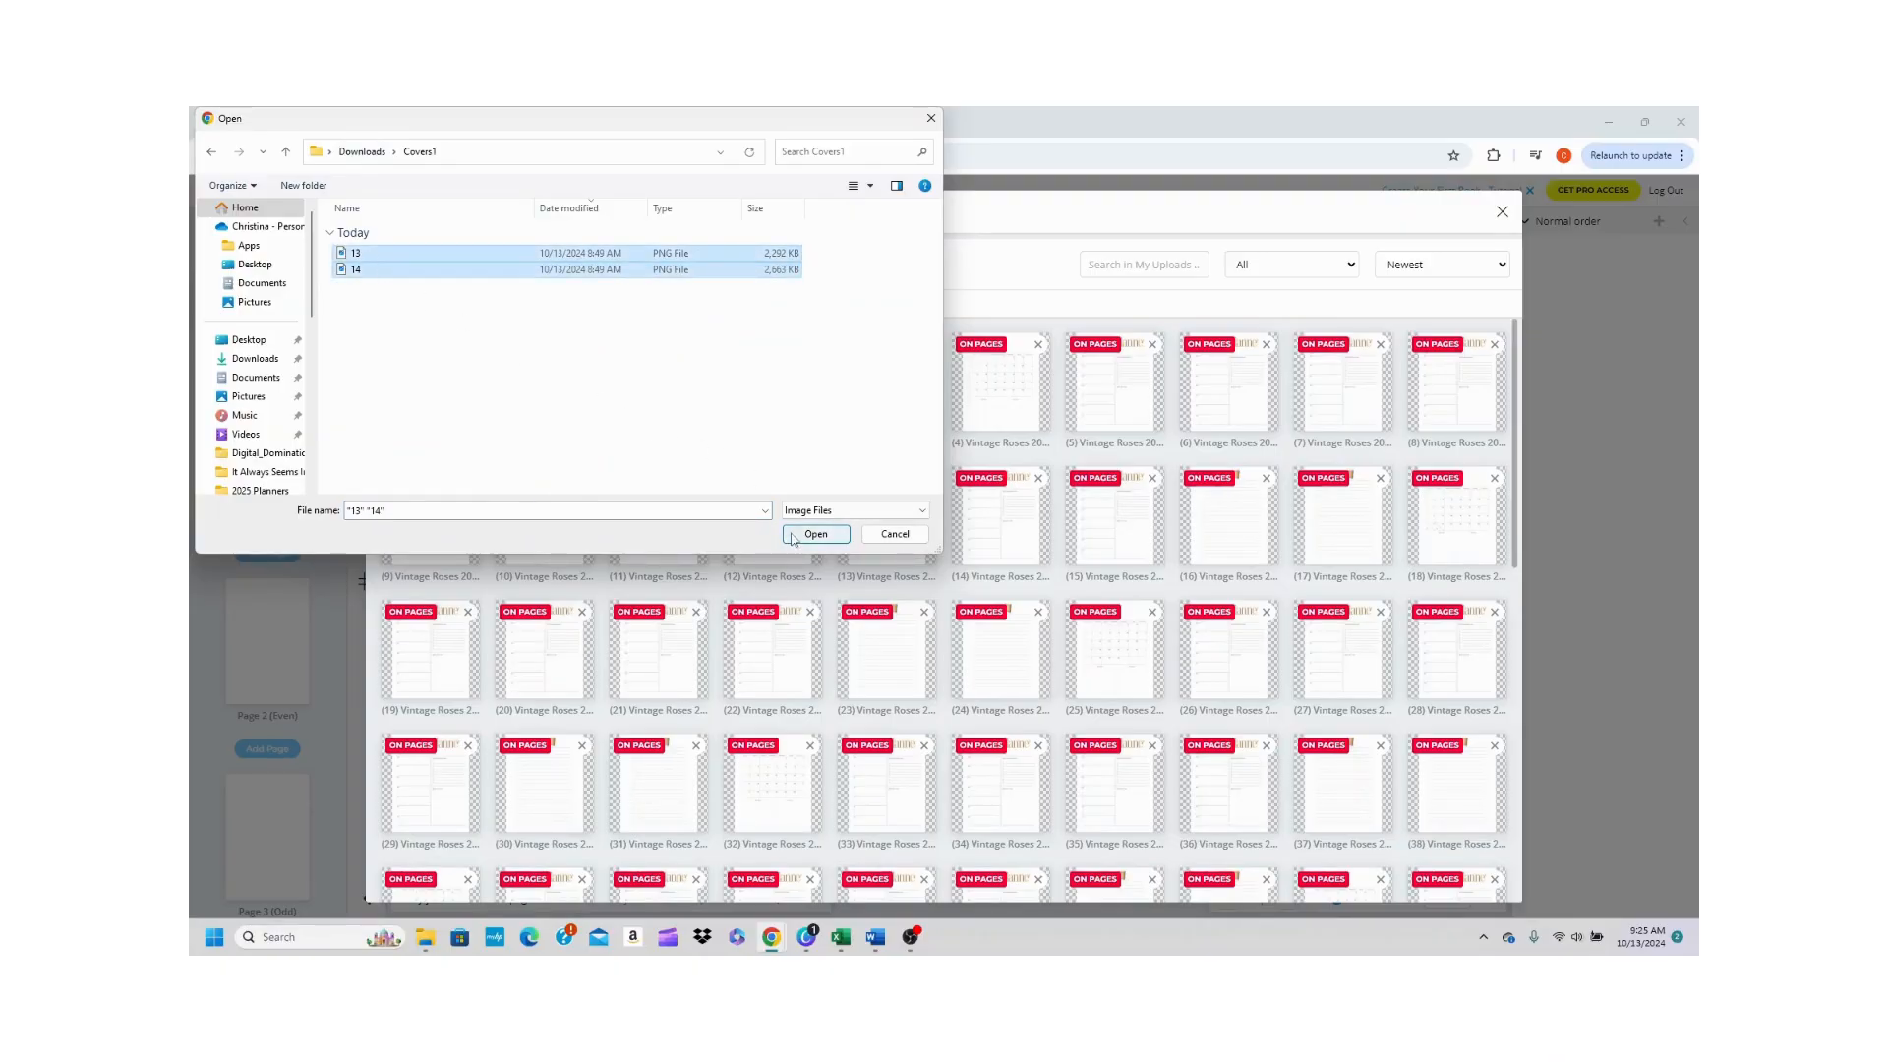
click(814, 534)
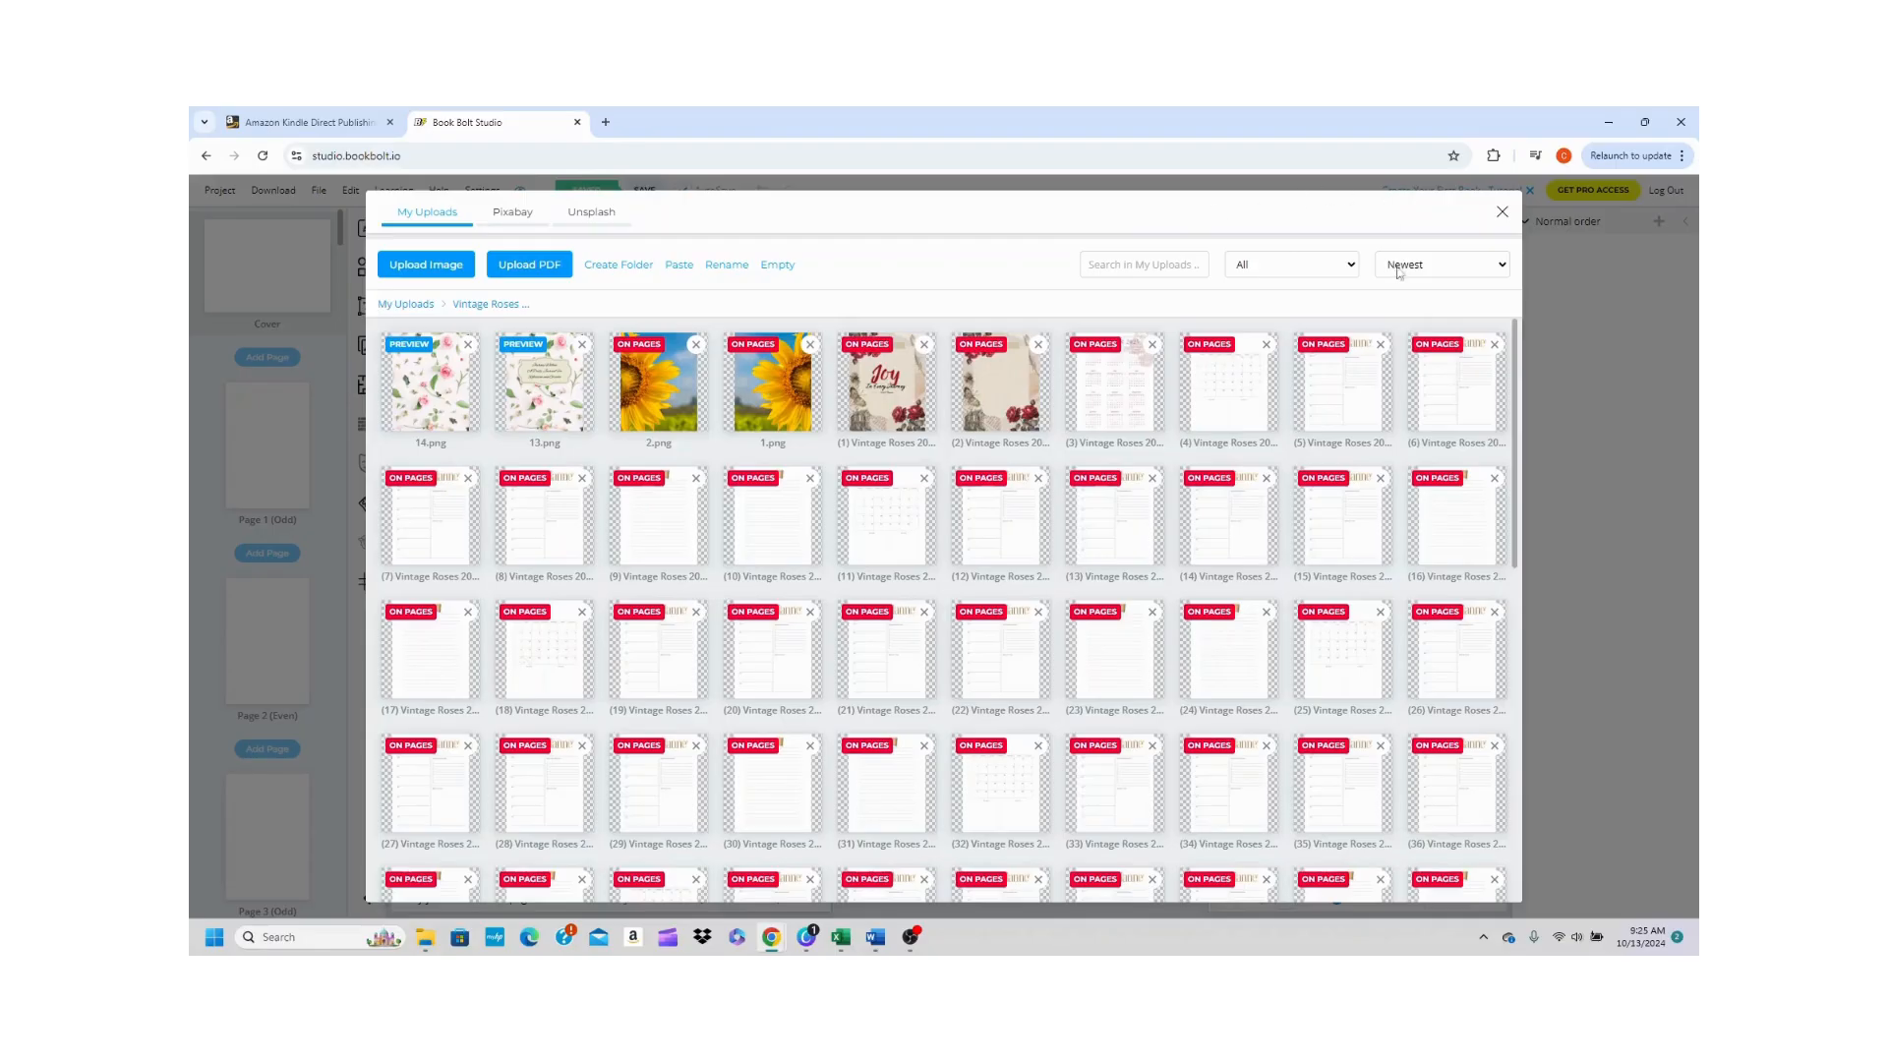
- Place 13.png on the front cover and 14.png on the back cover
click(563, 408)
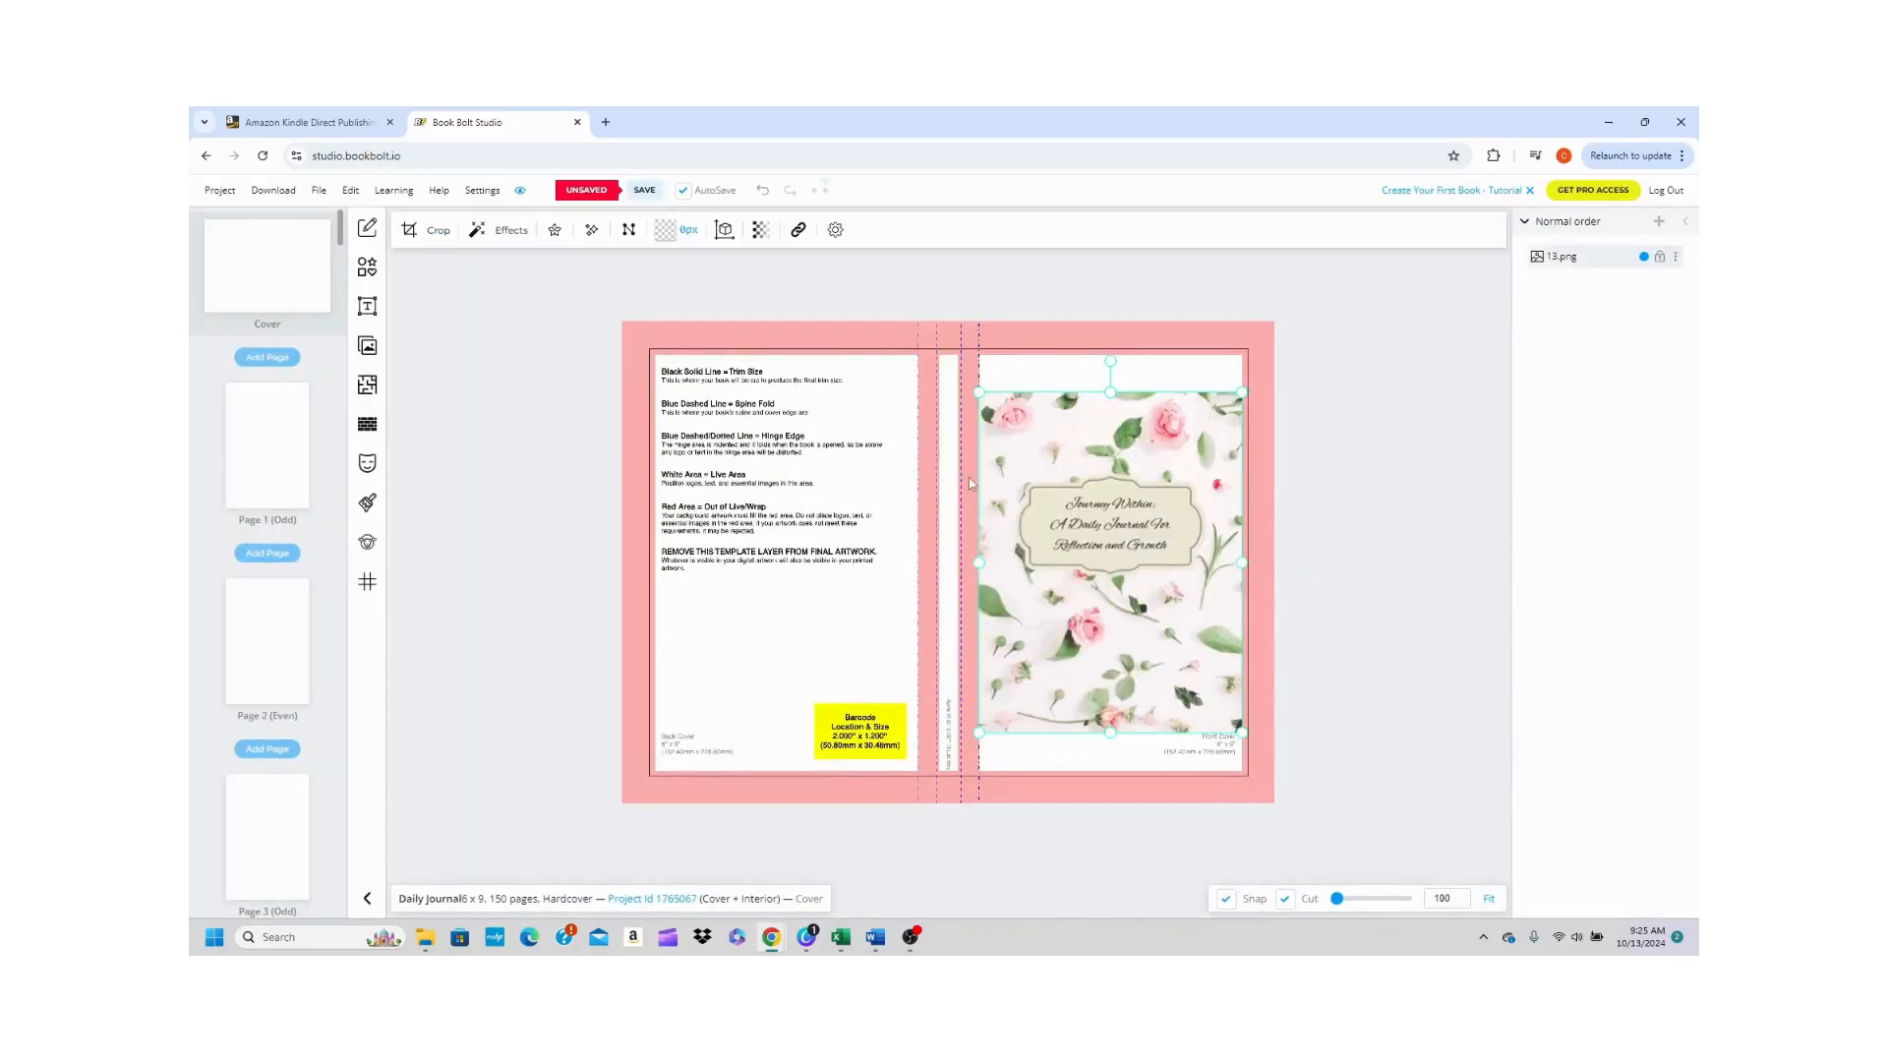
click(368, 347)
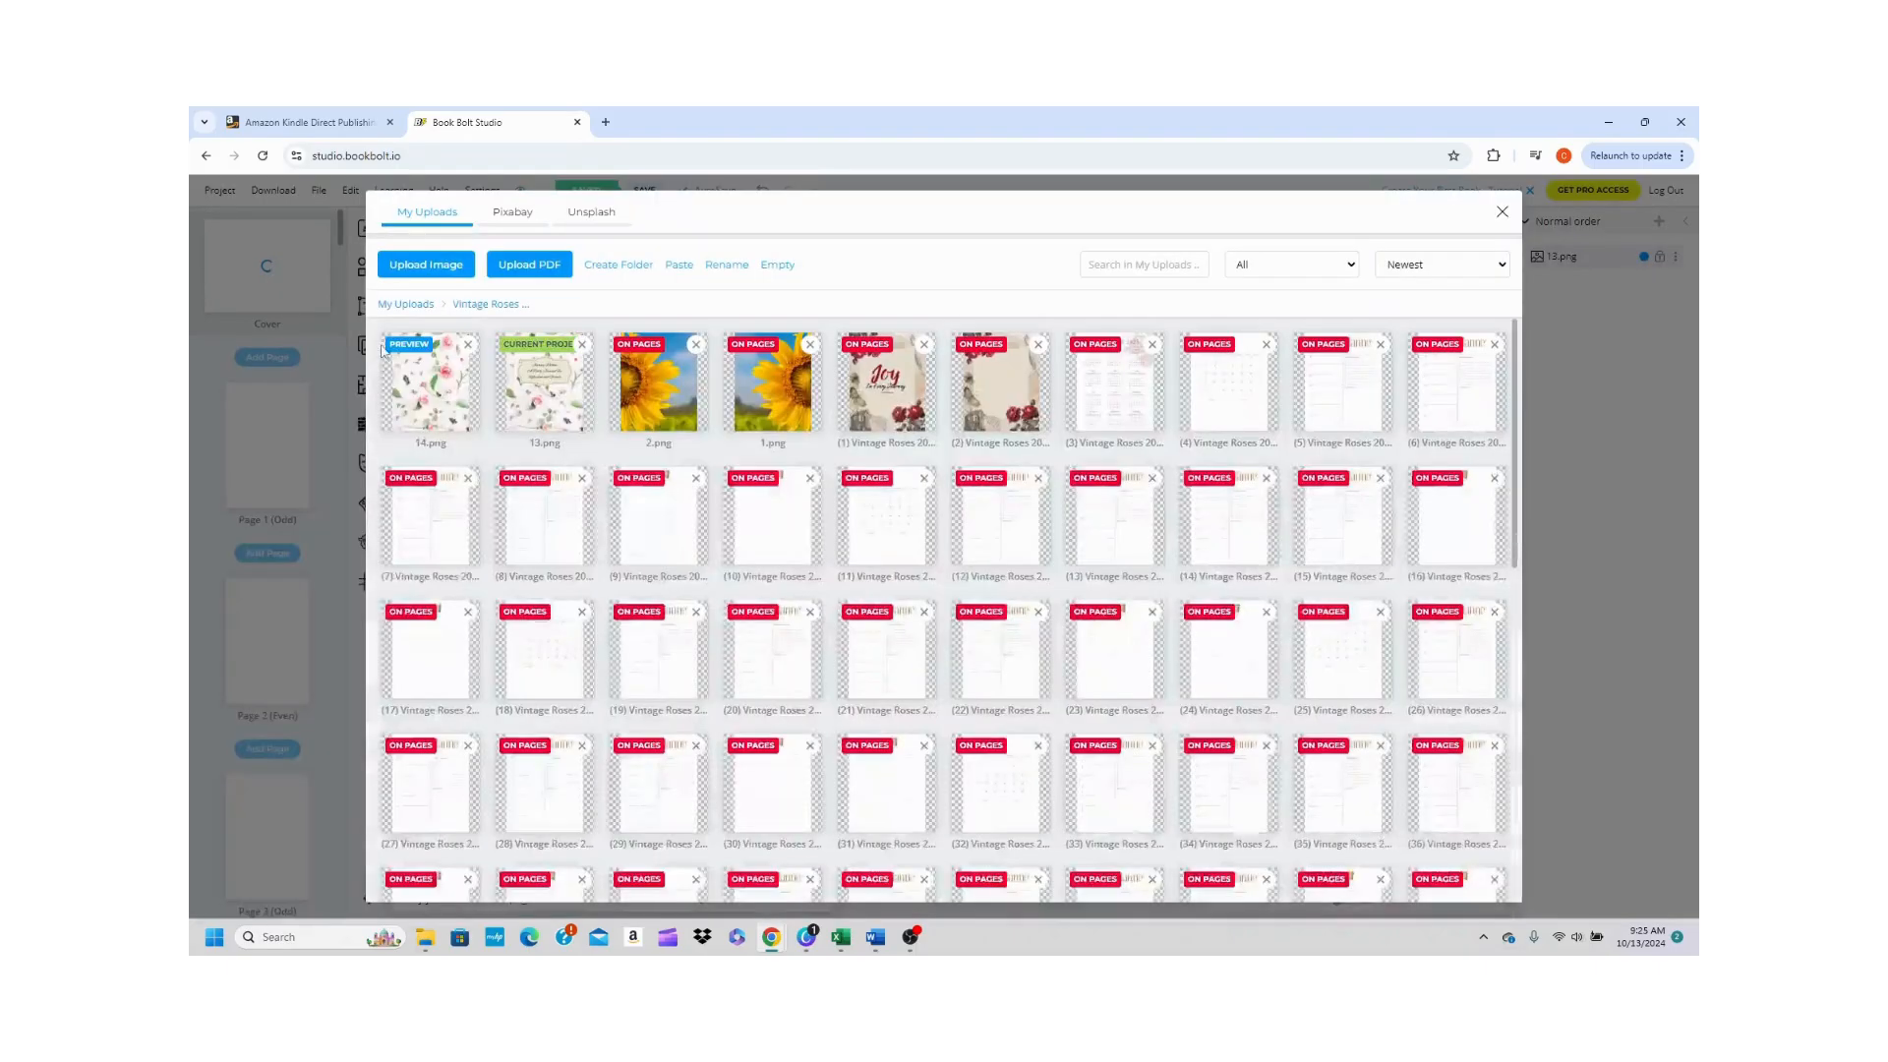
click(457, 398)
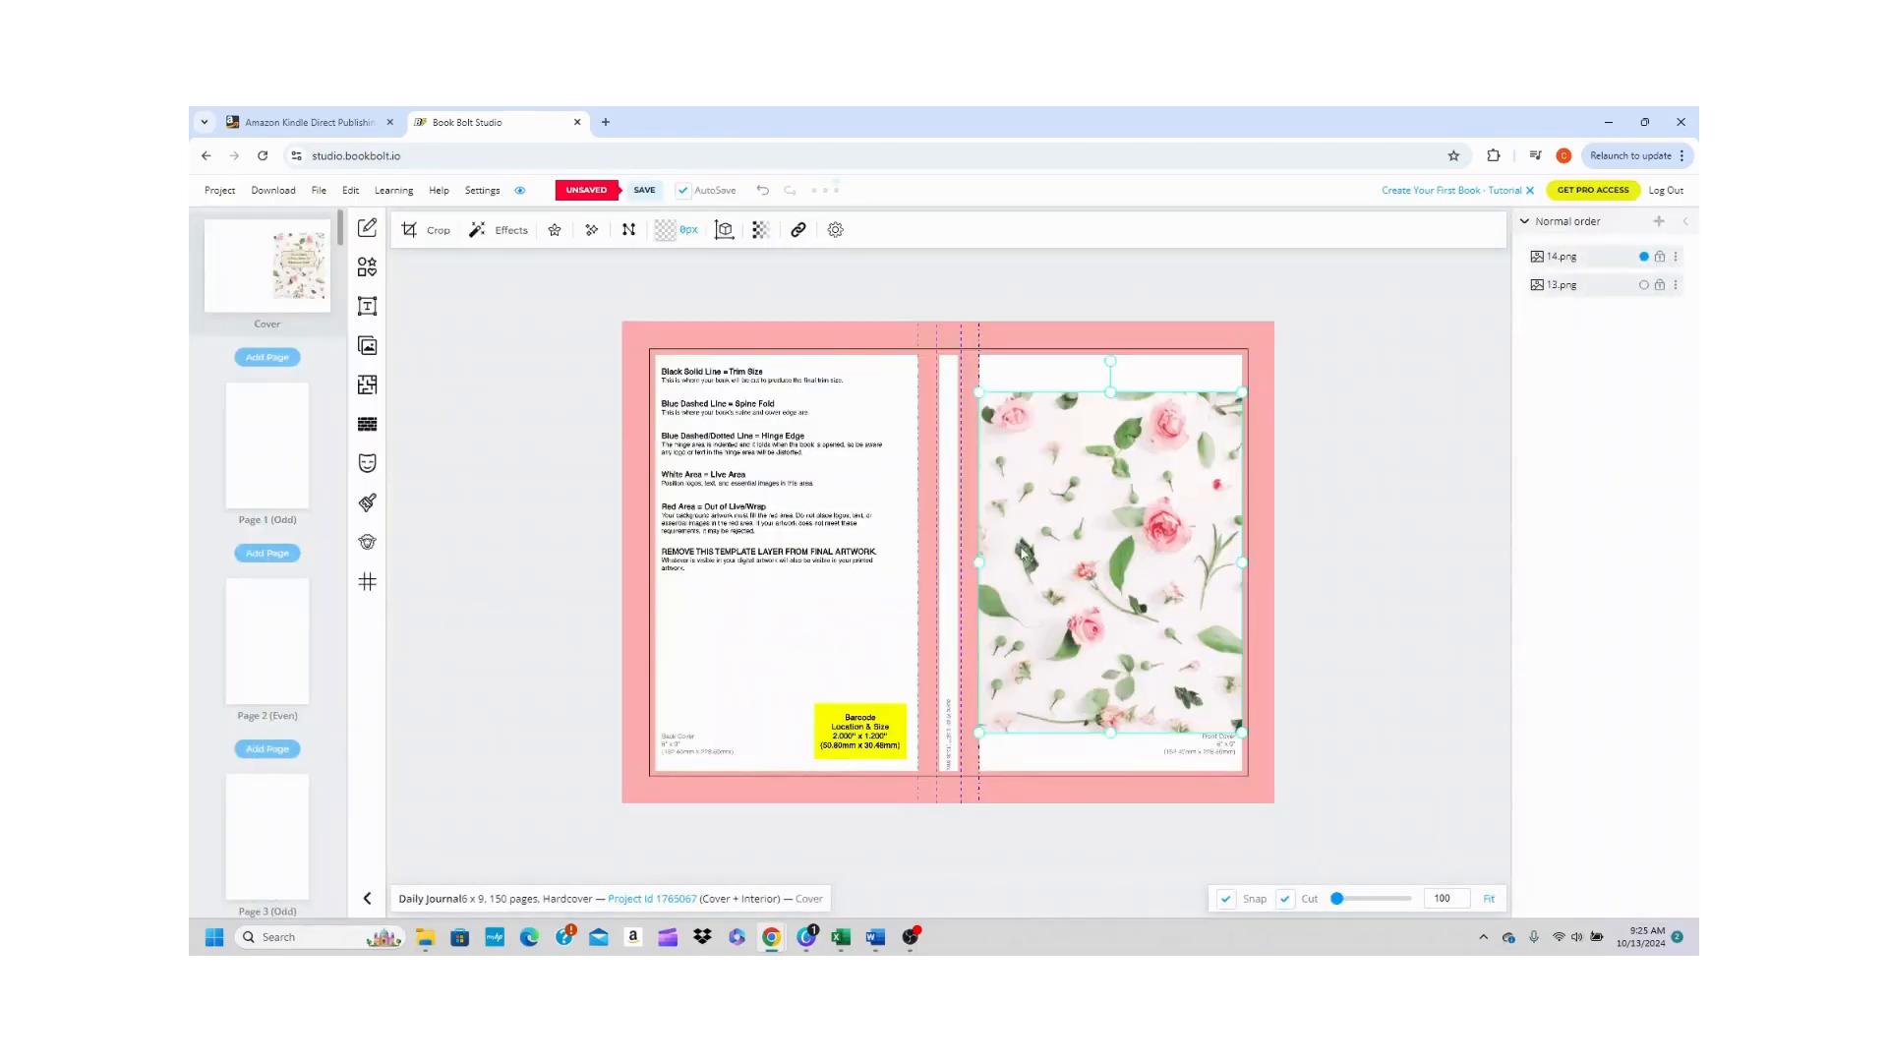
drag(1031, 548, 710, 508)
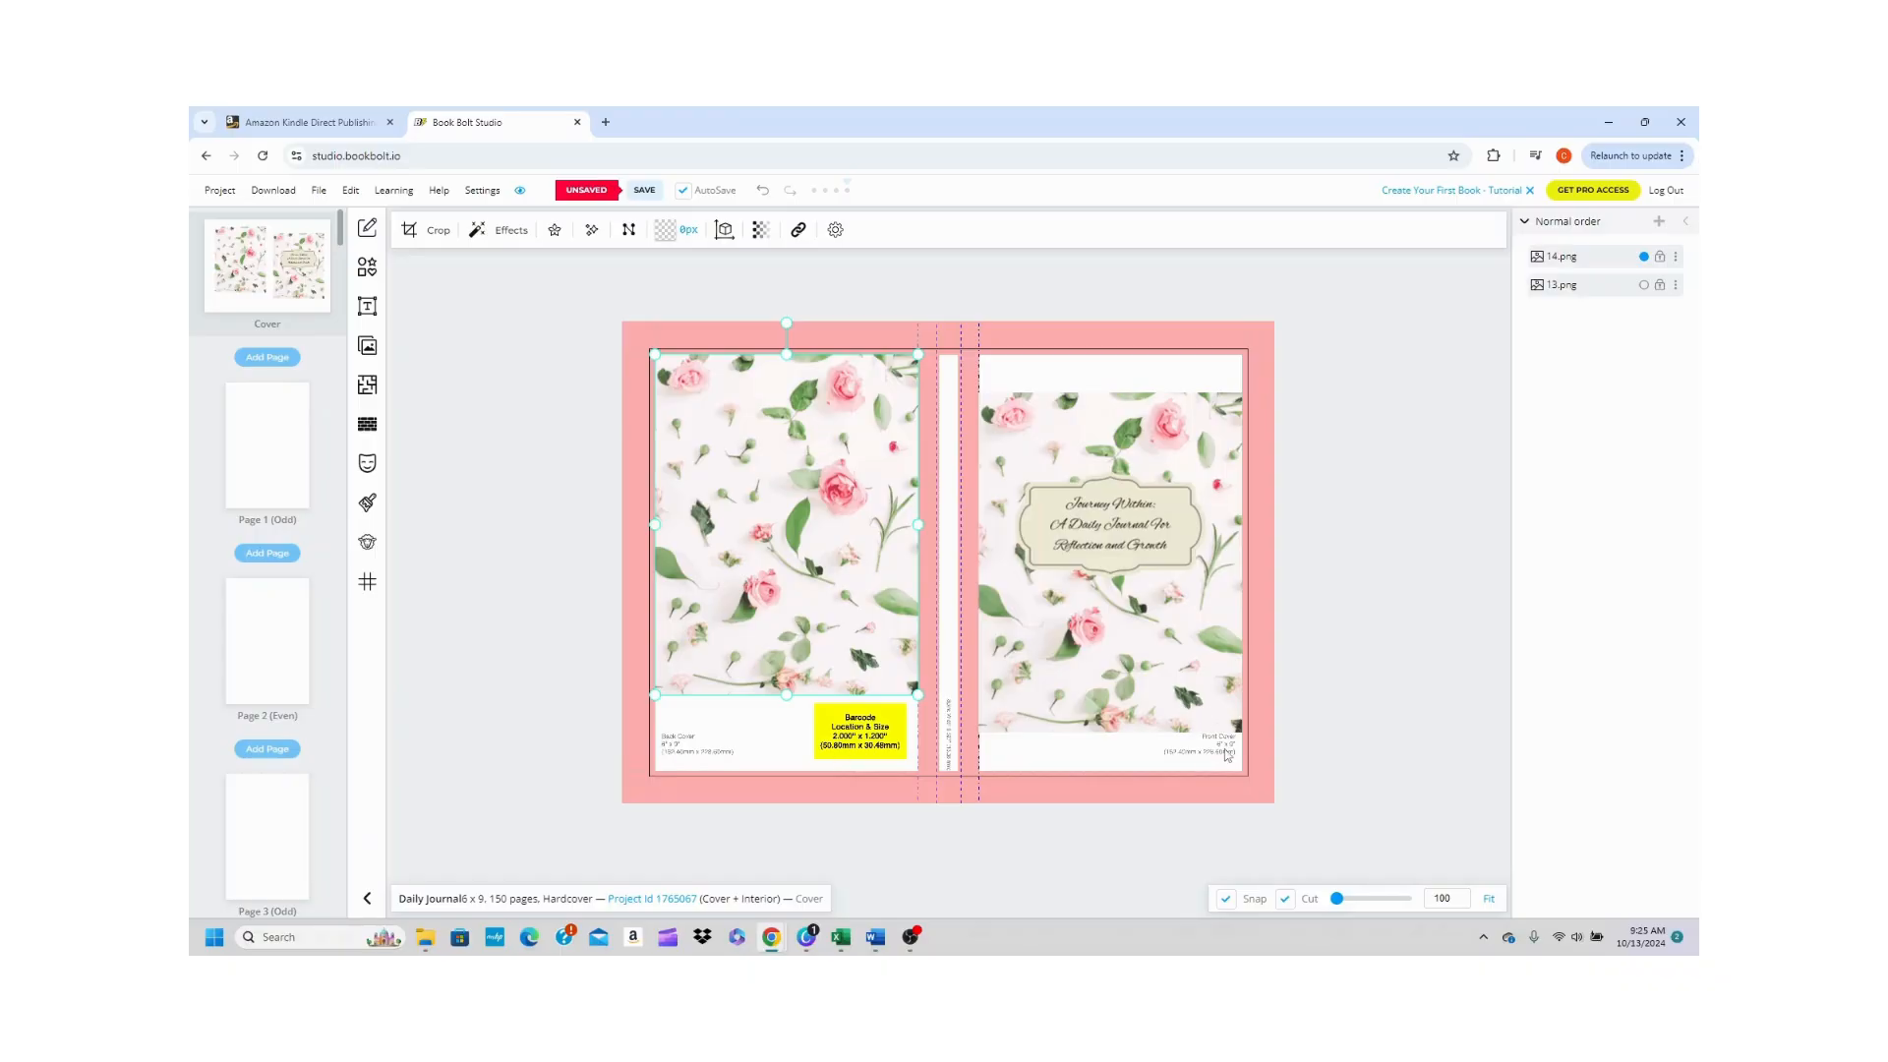
- Stretch the front cover image to the outer edges of the wrap area and across the spine
click(1118, 580)
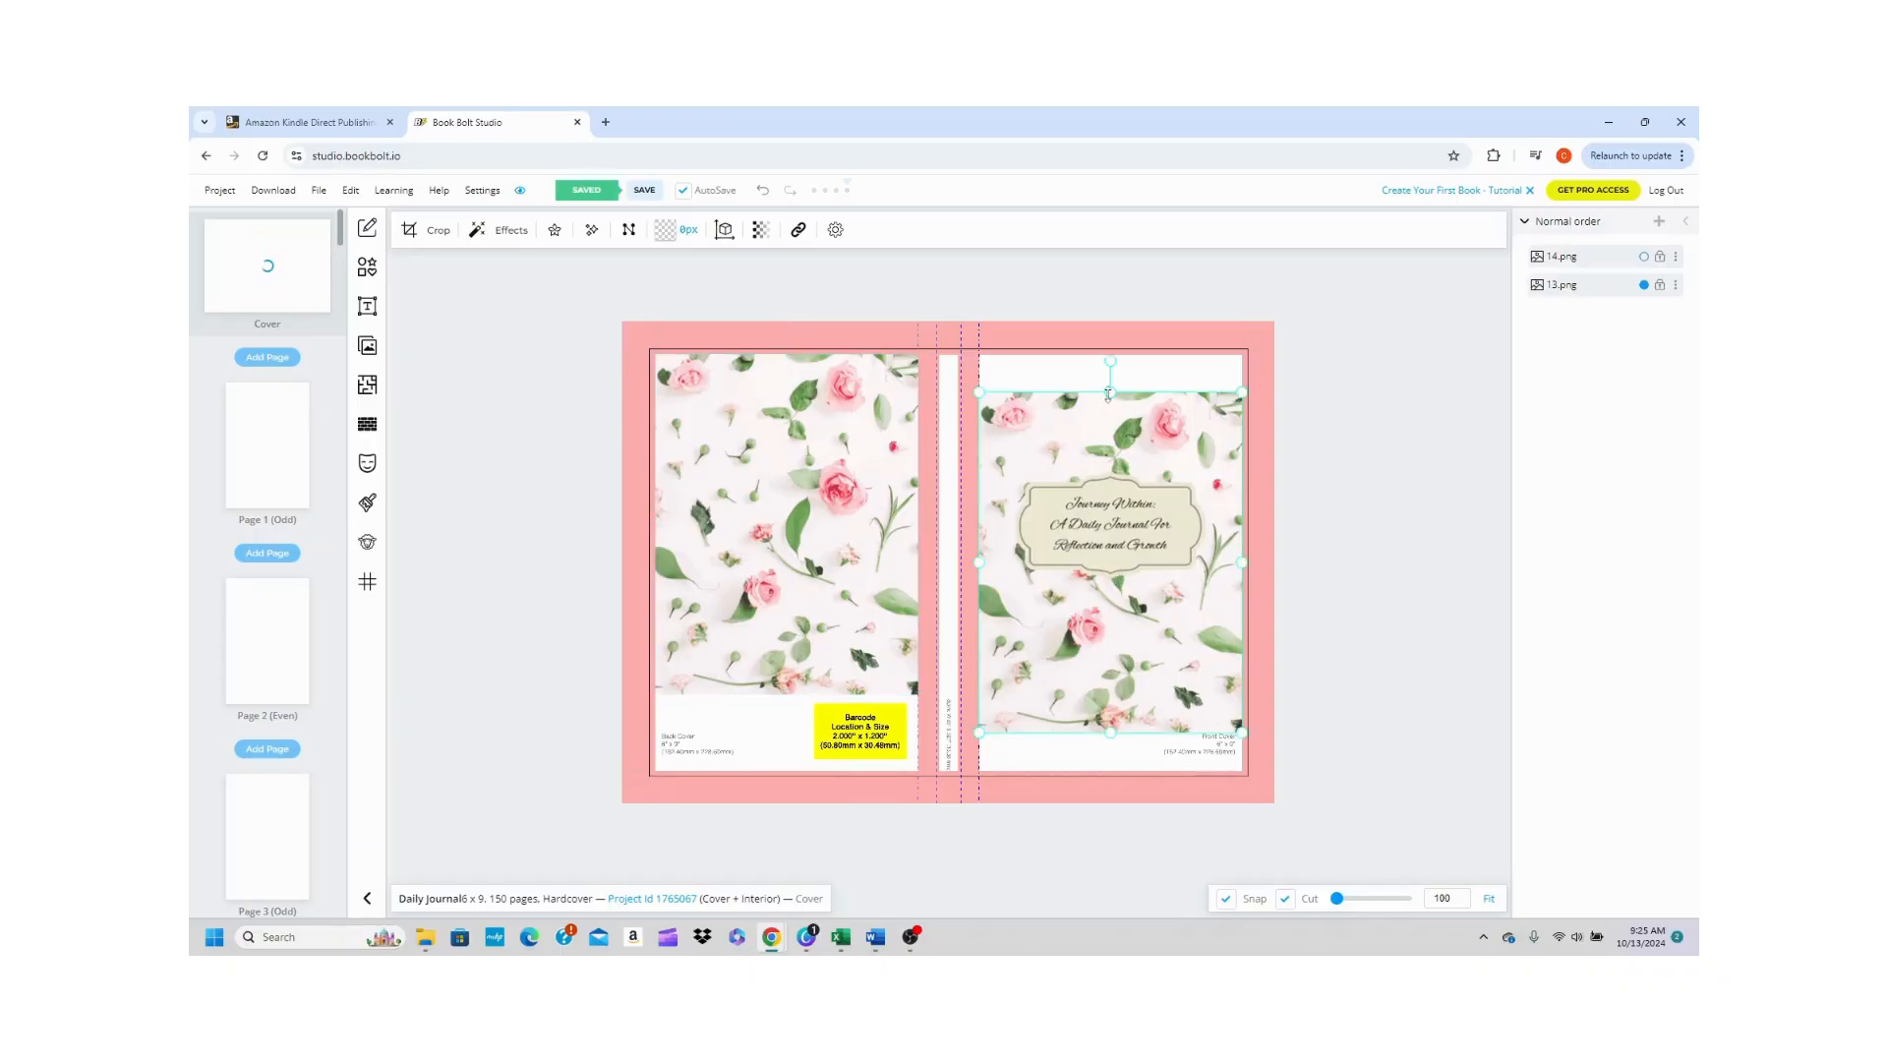
drag(1110, 392, 1097, 323)
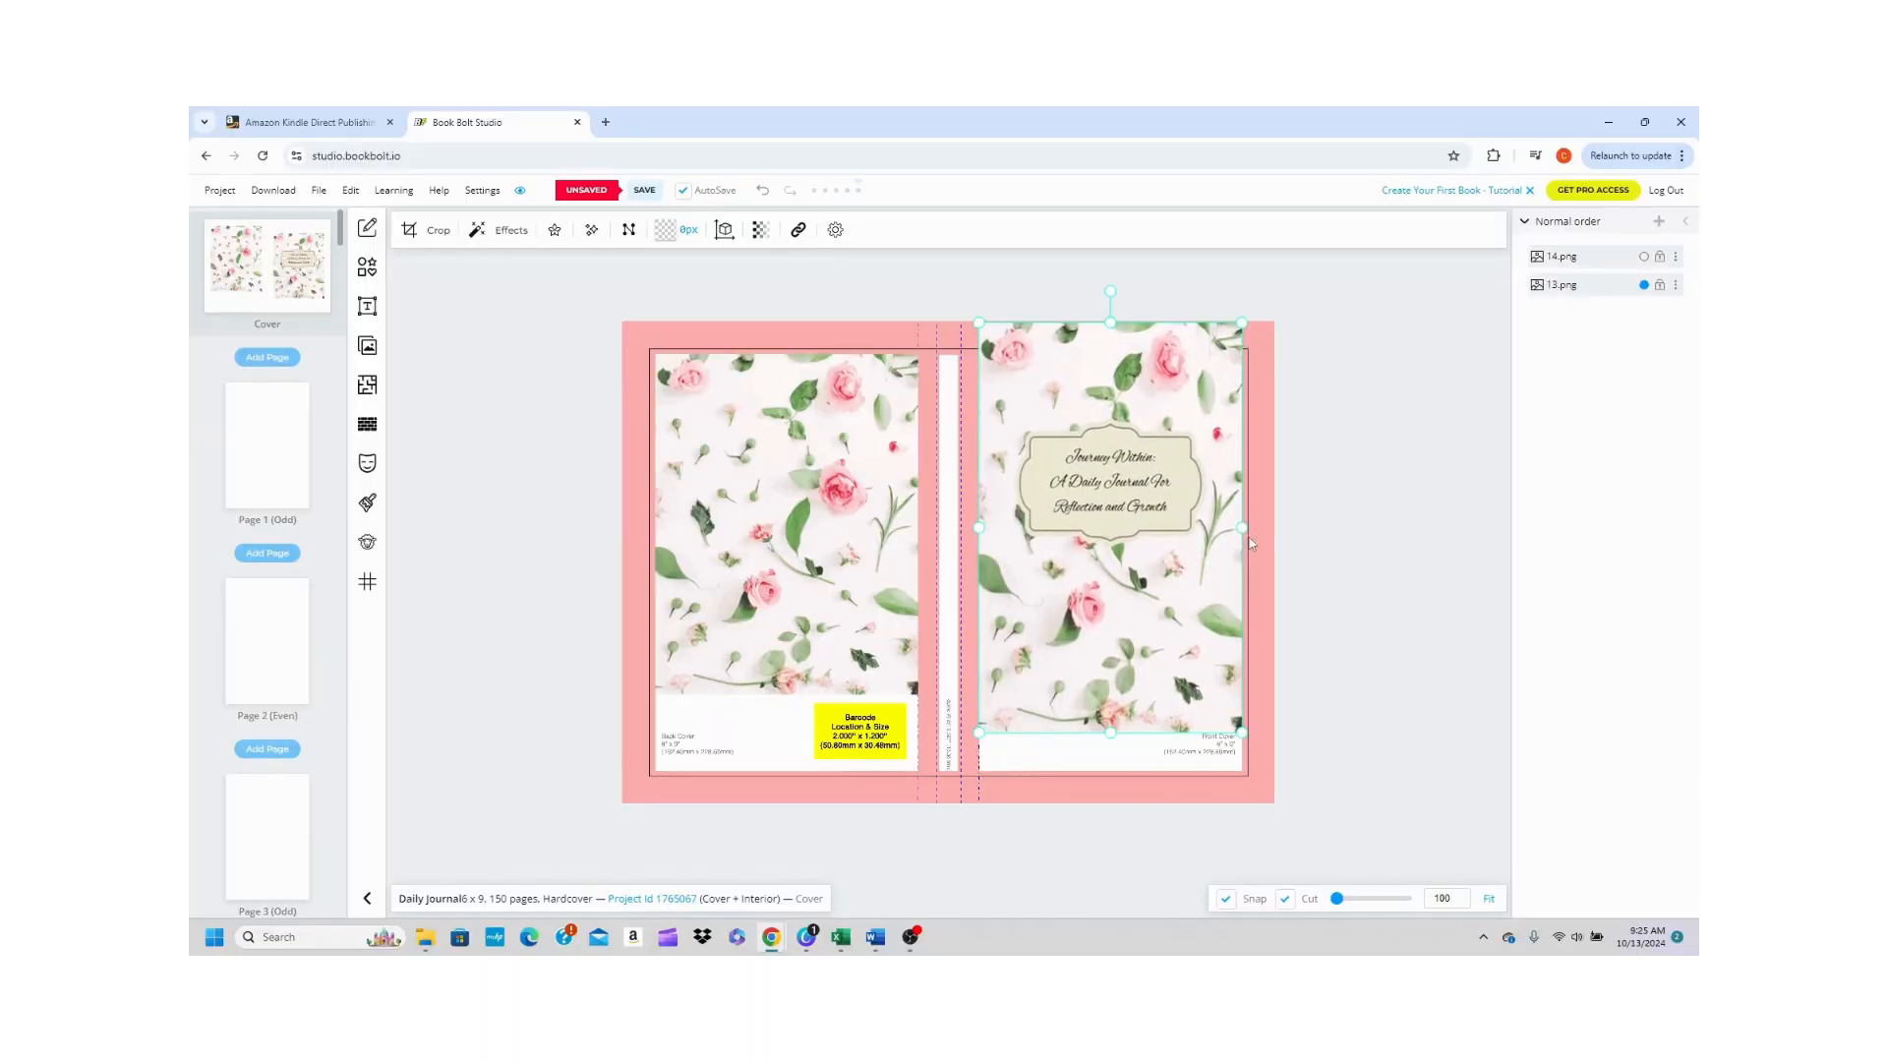
drag(1241, 527, 1276, 527)
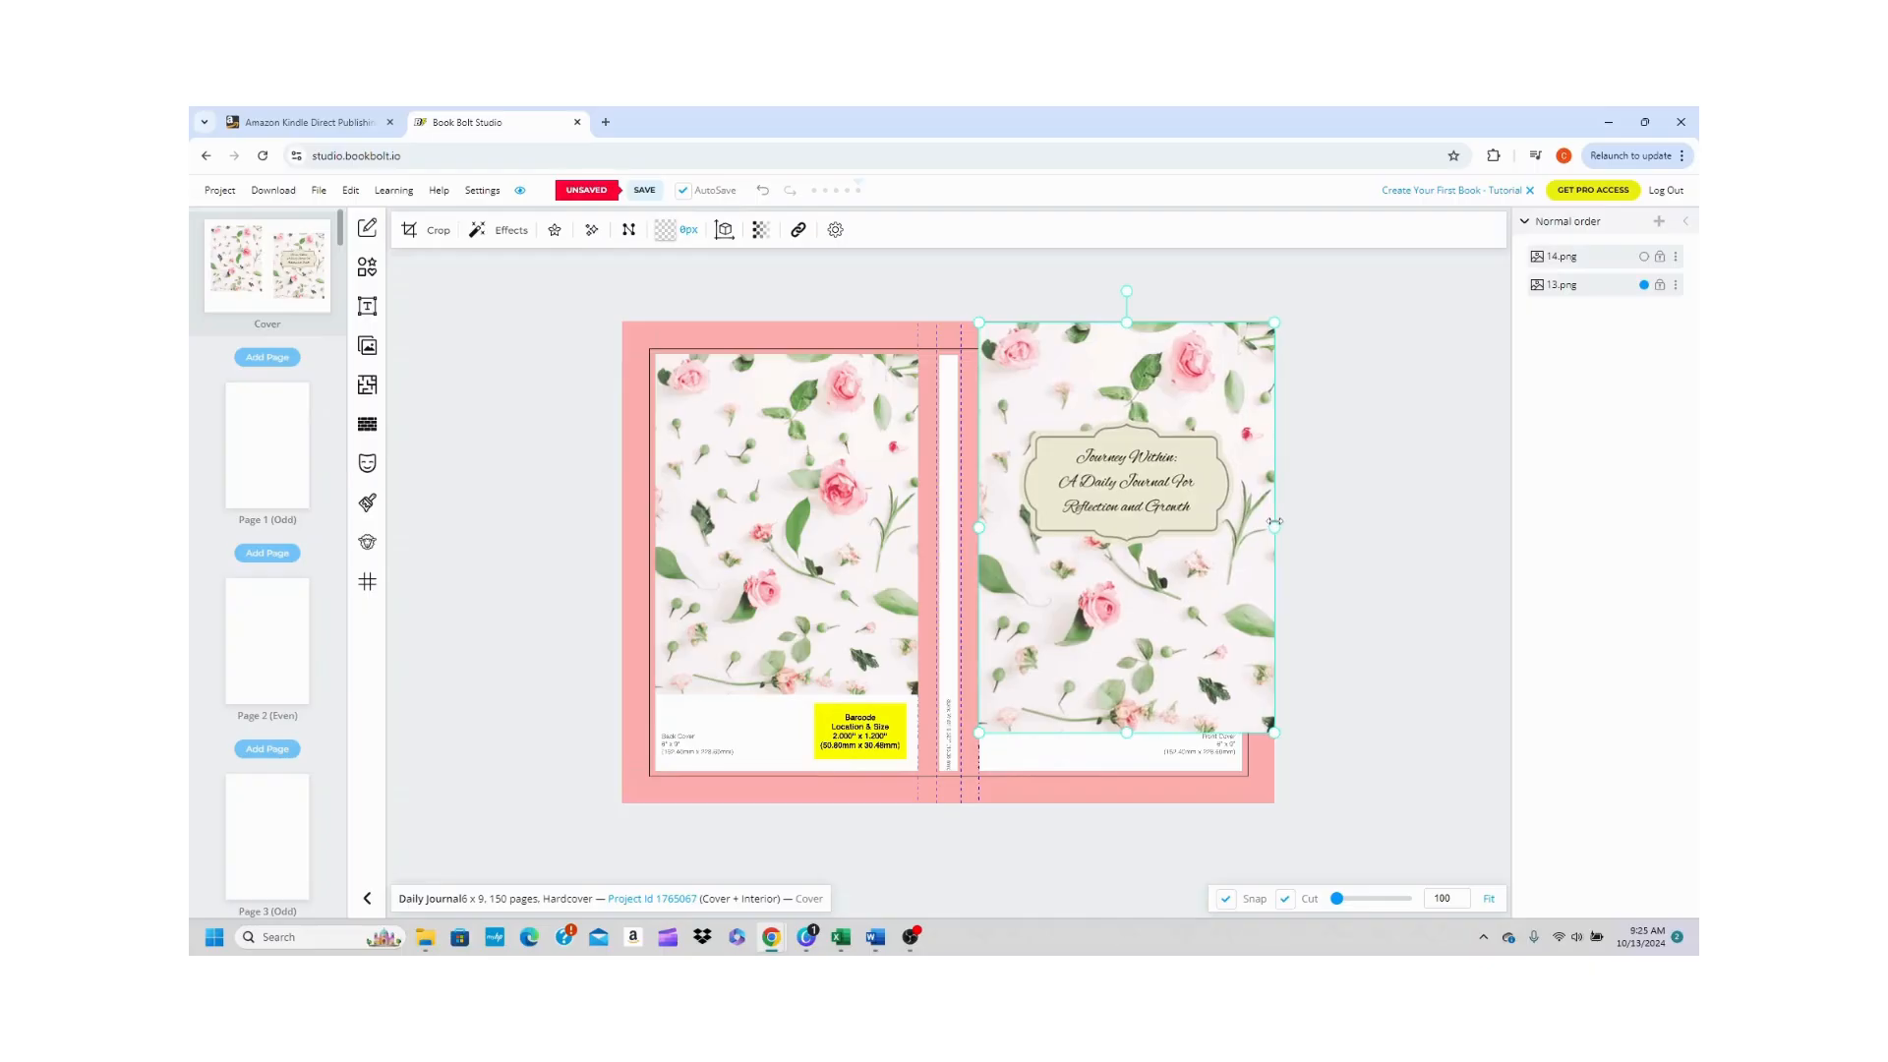
drag(1127, 732, 1126, 803)
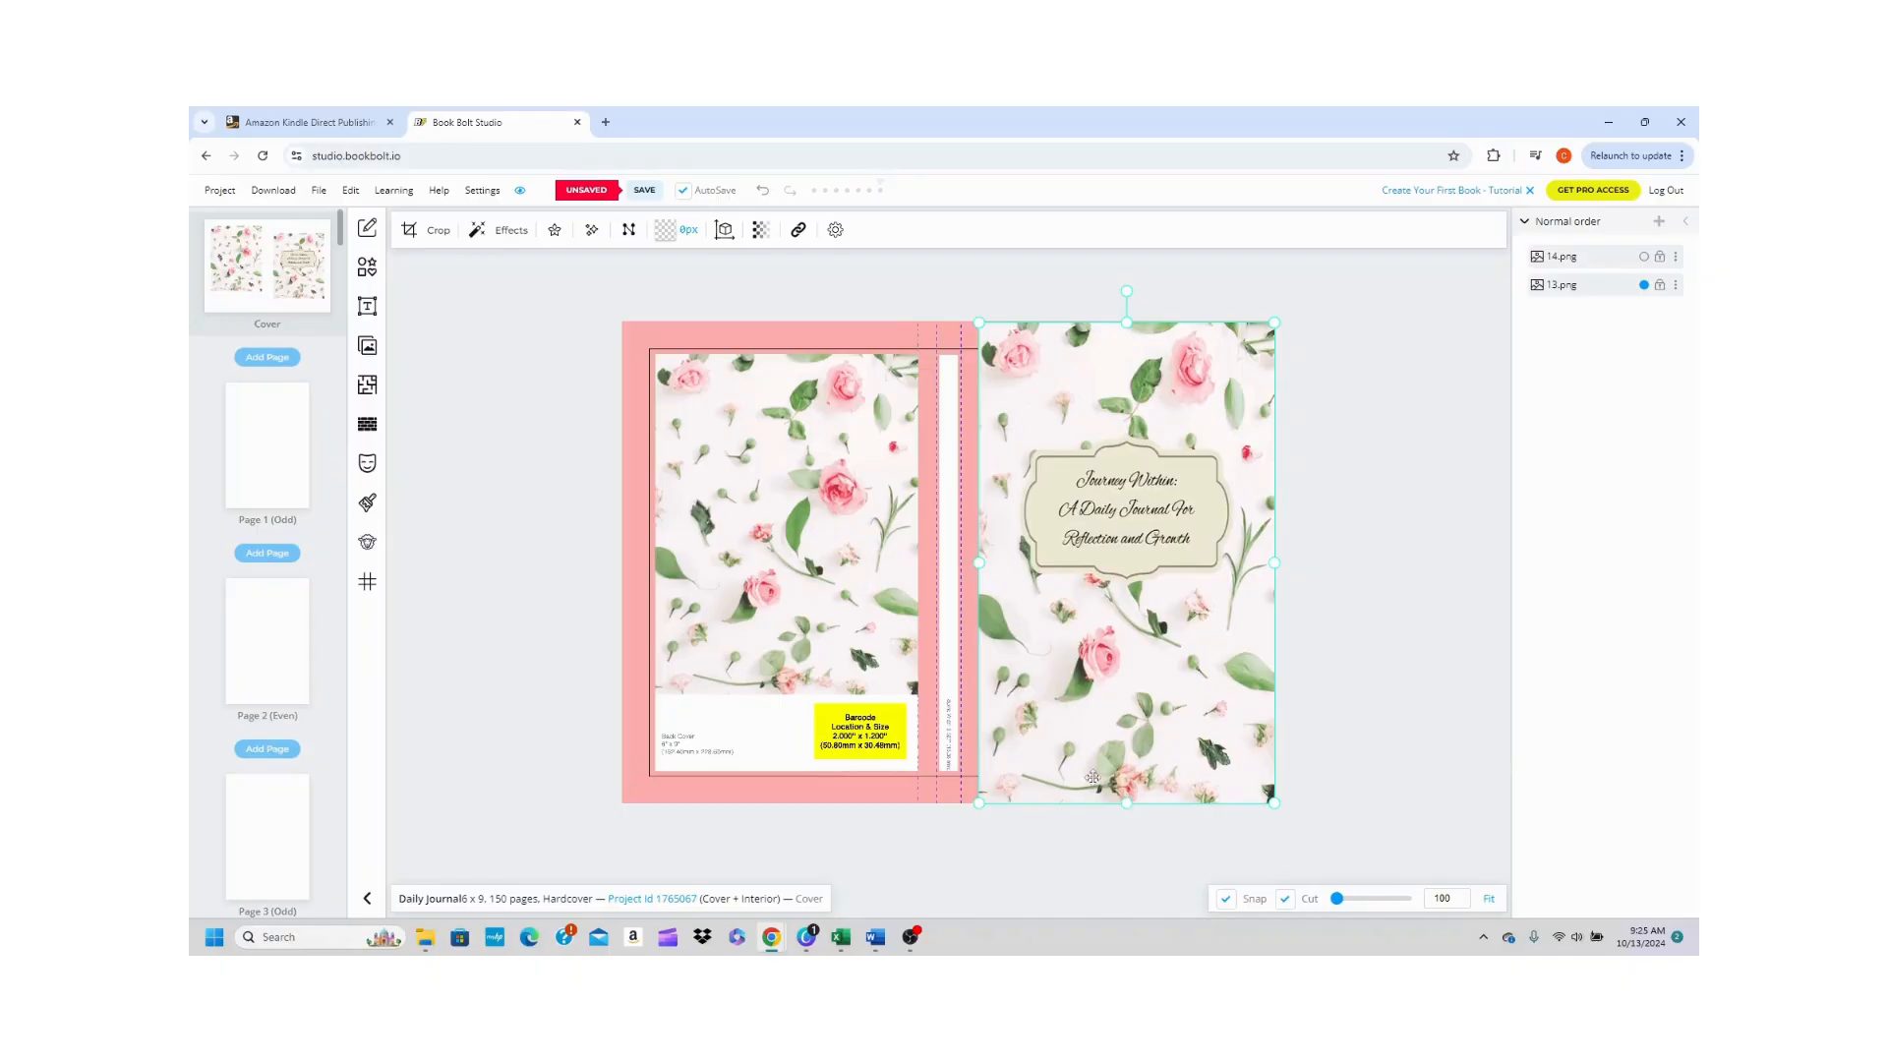
drag(976, 564, 939, 568)
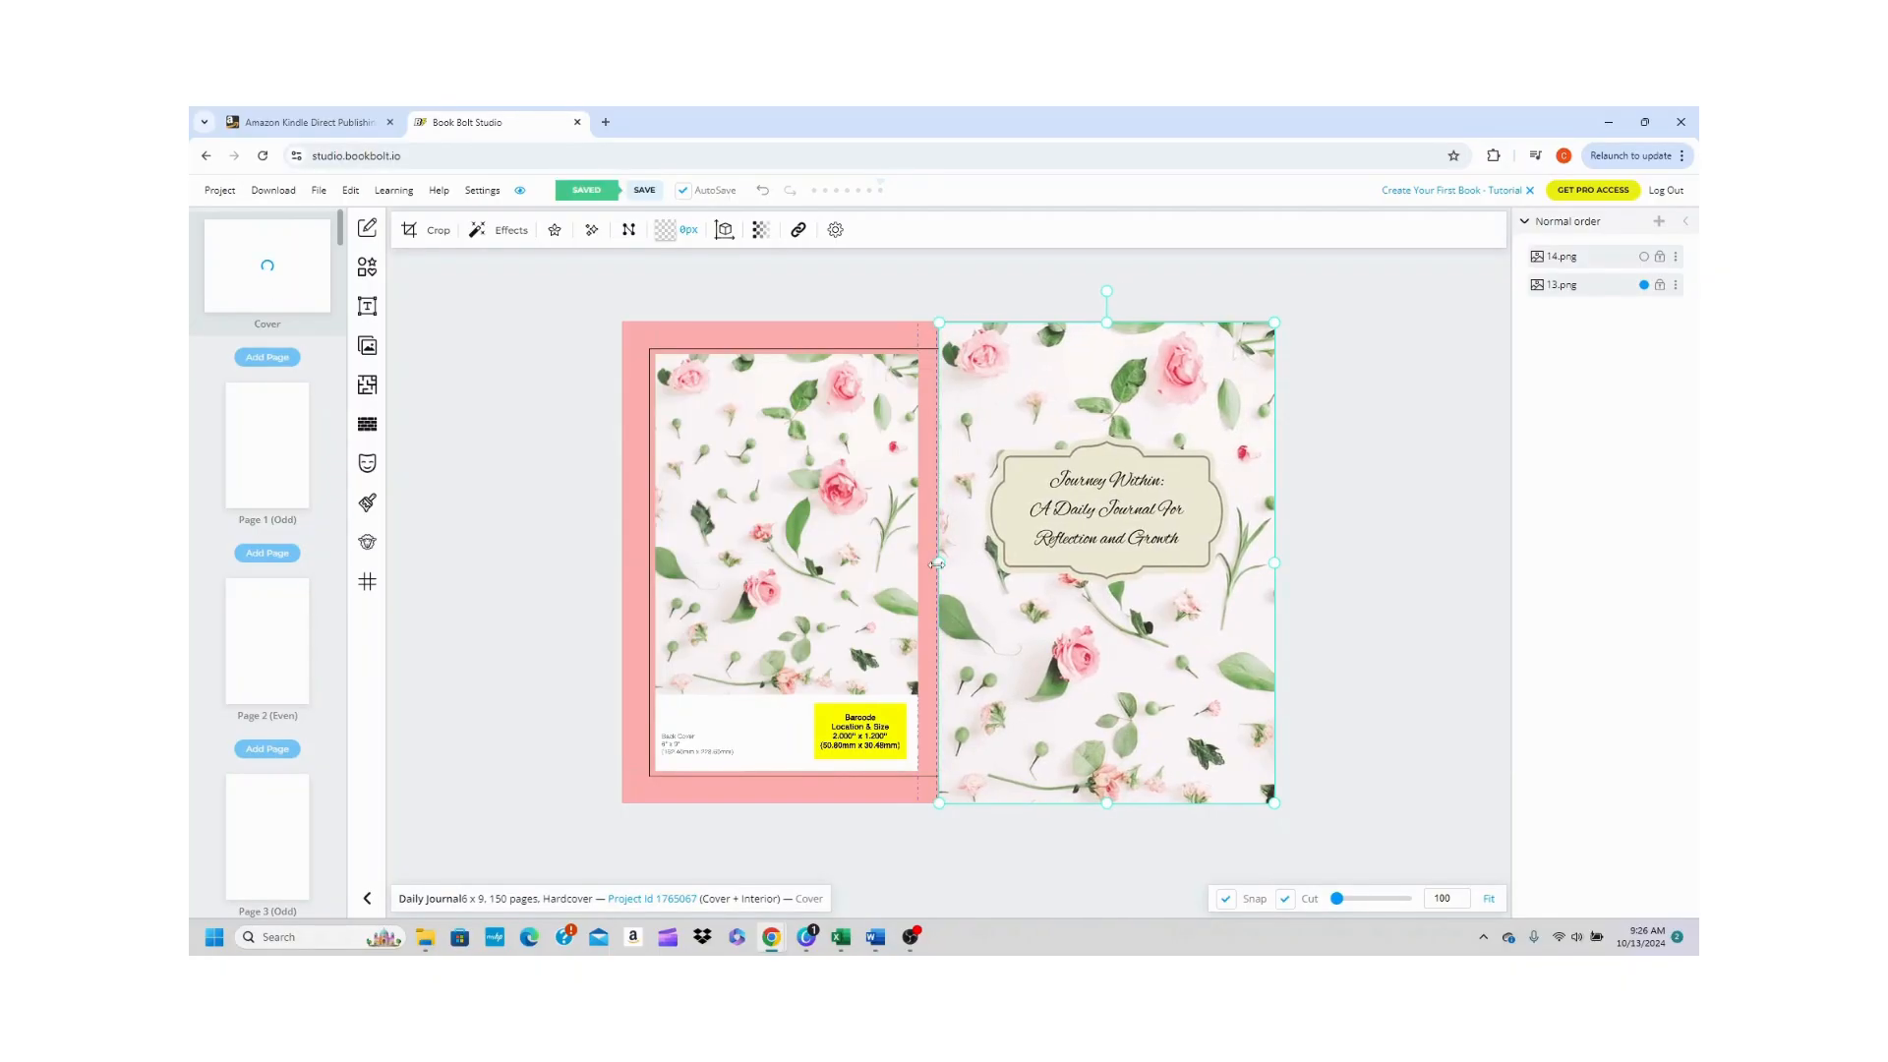
- Stretch the back cover image to the outer edges of the wrap area and close the gap between both images at the spine
click(820, 459)
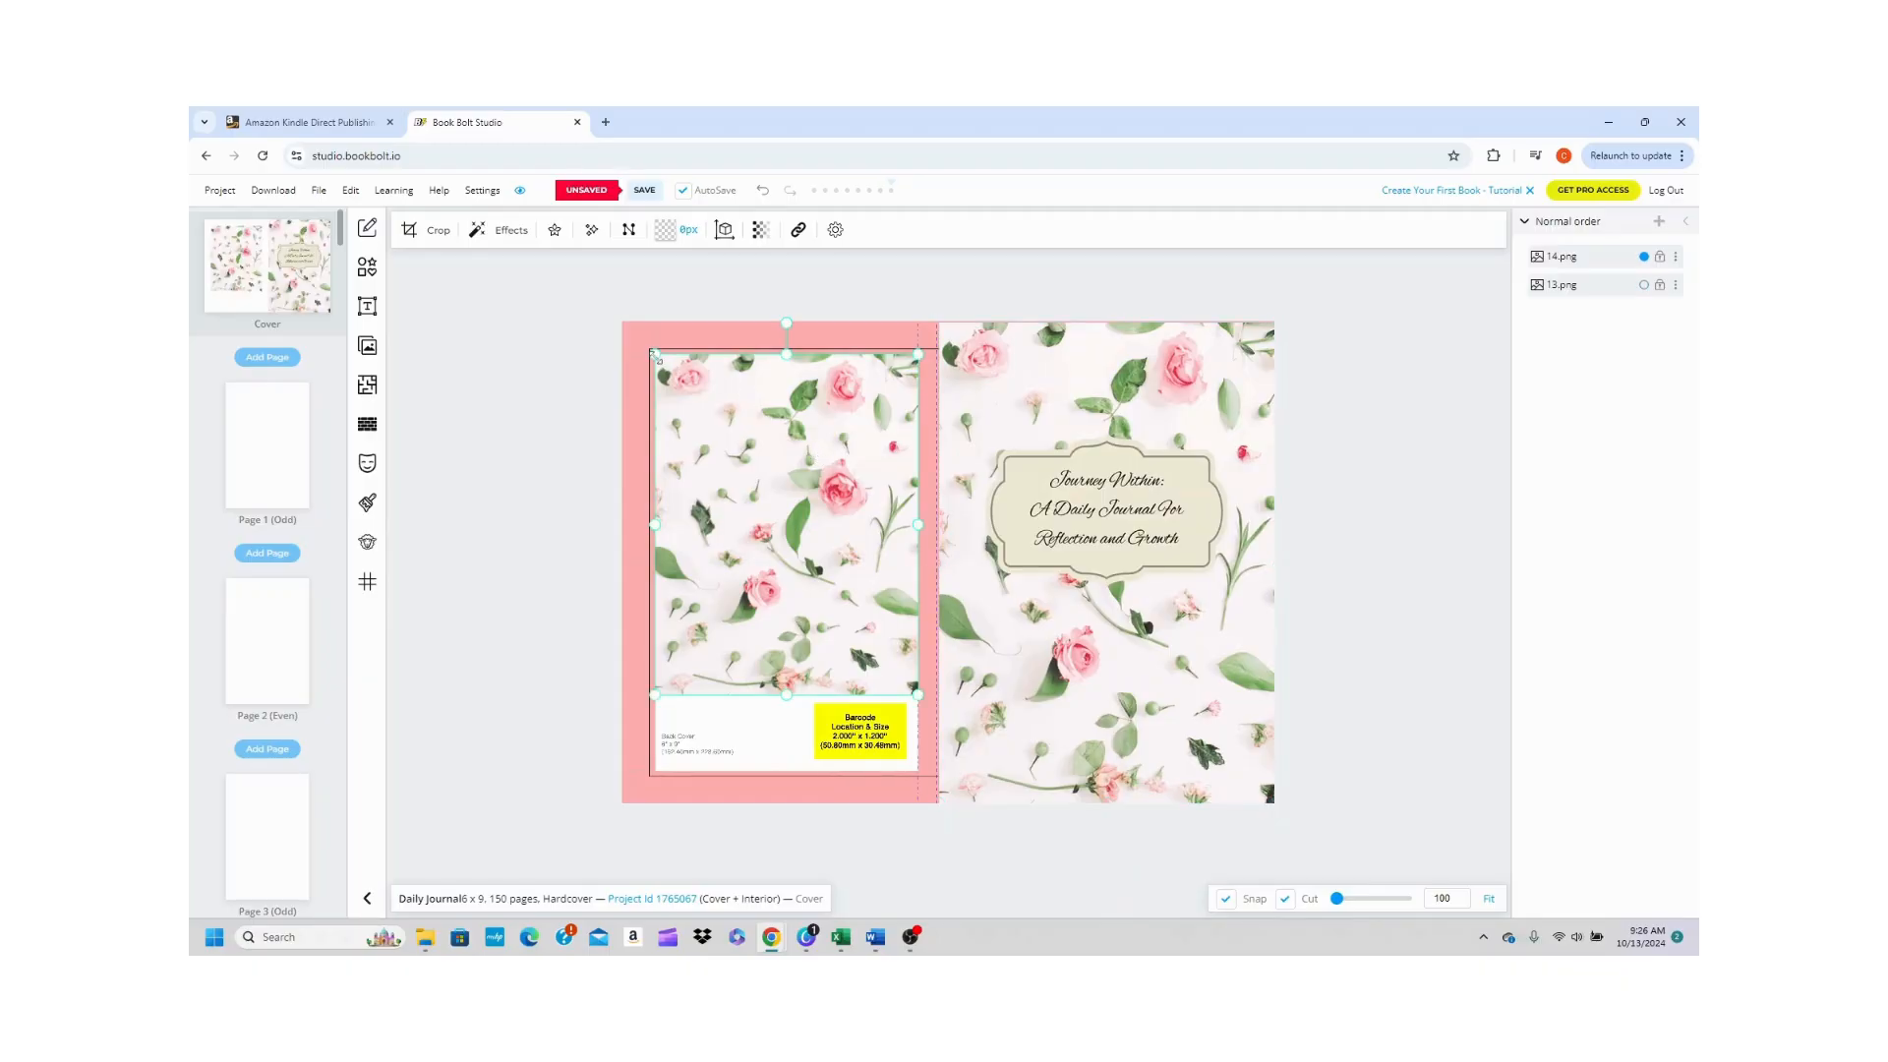
drag(655, 354, 612, 326)
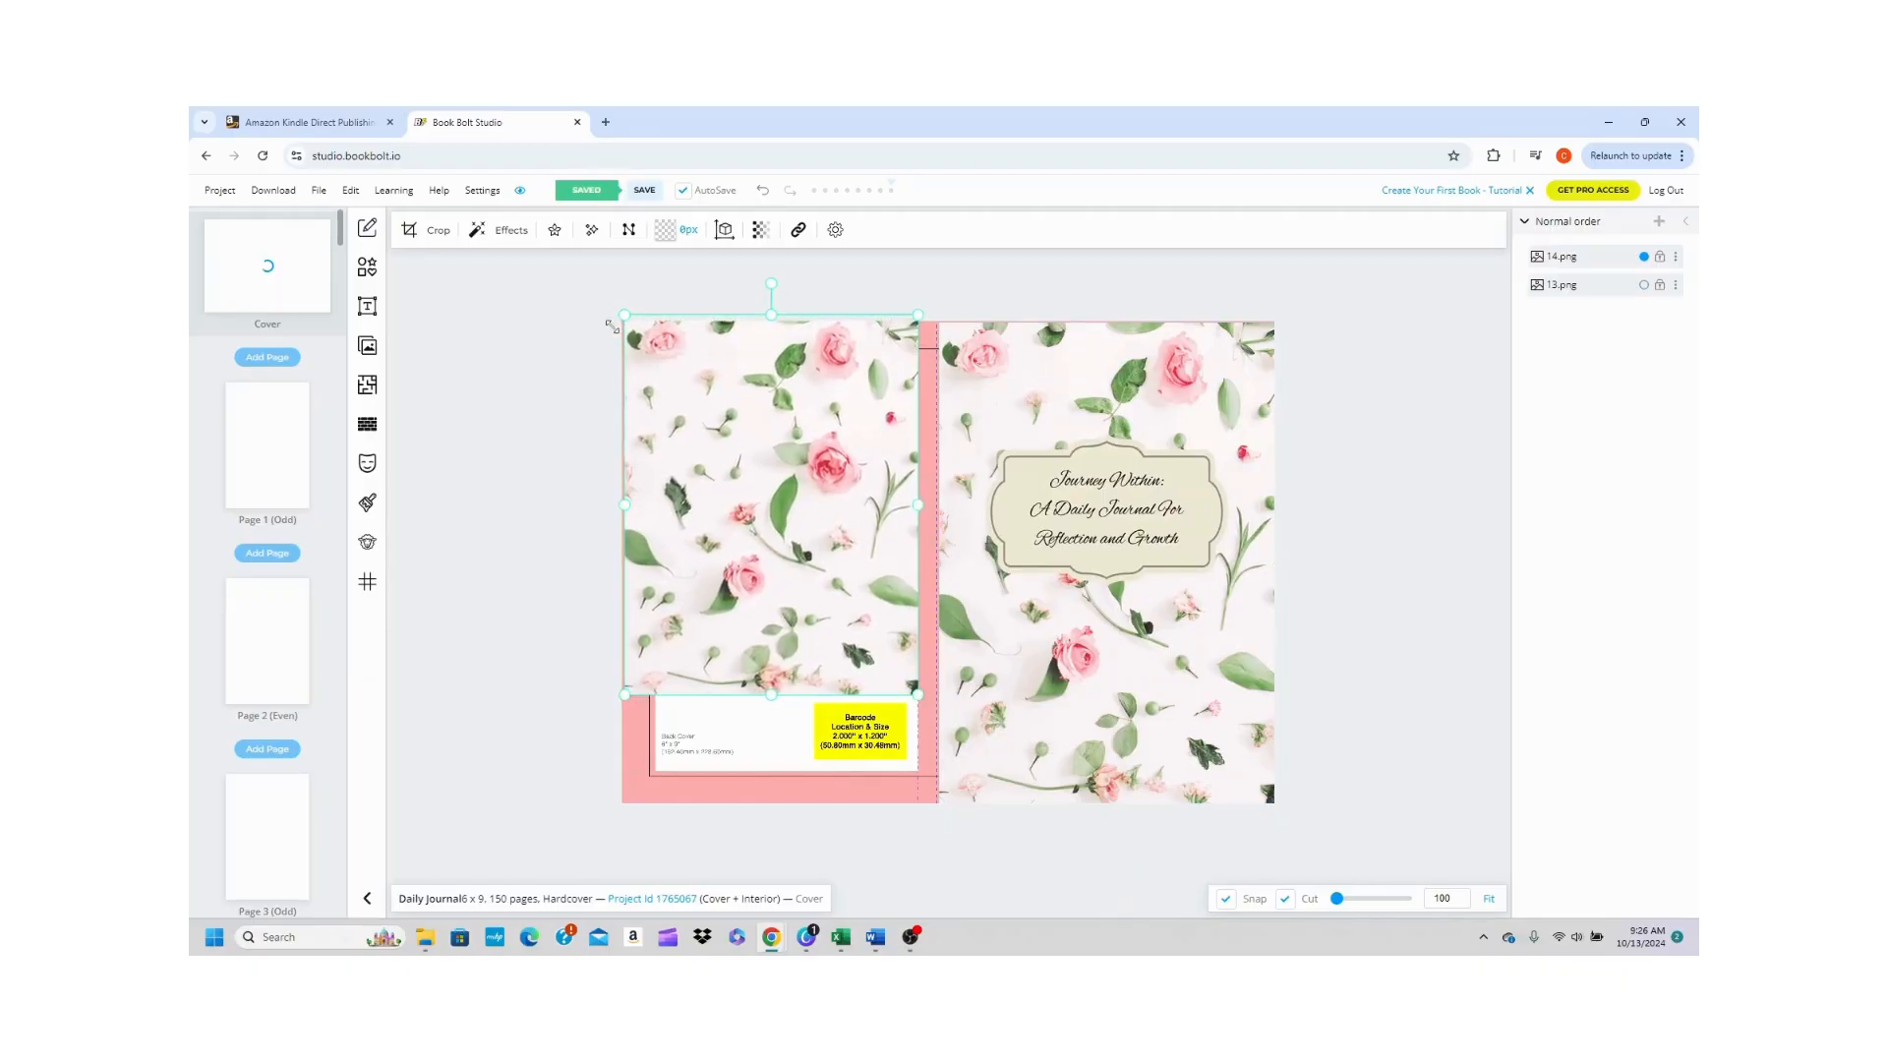
drag(769, 695, 754, 804)
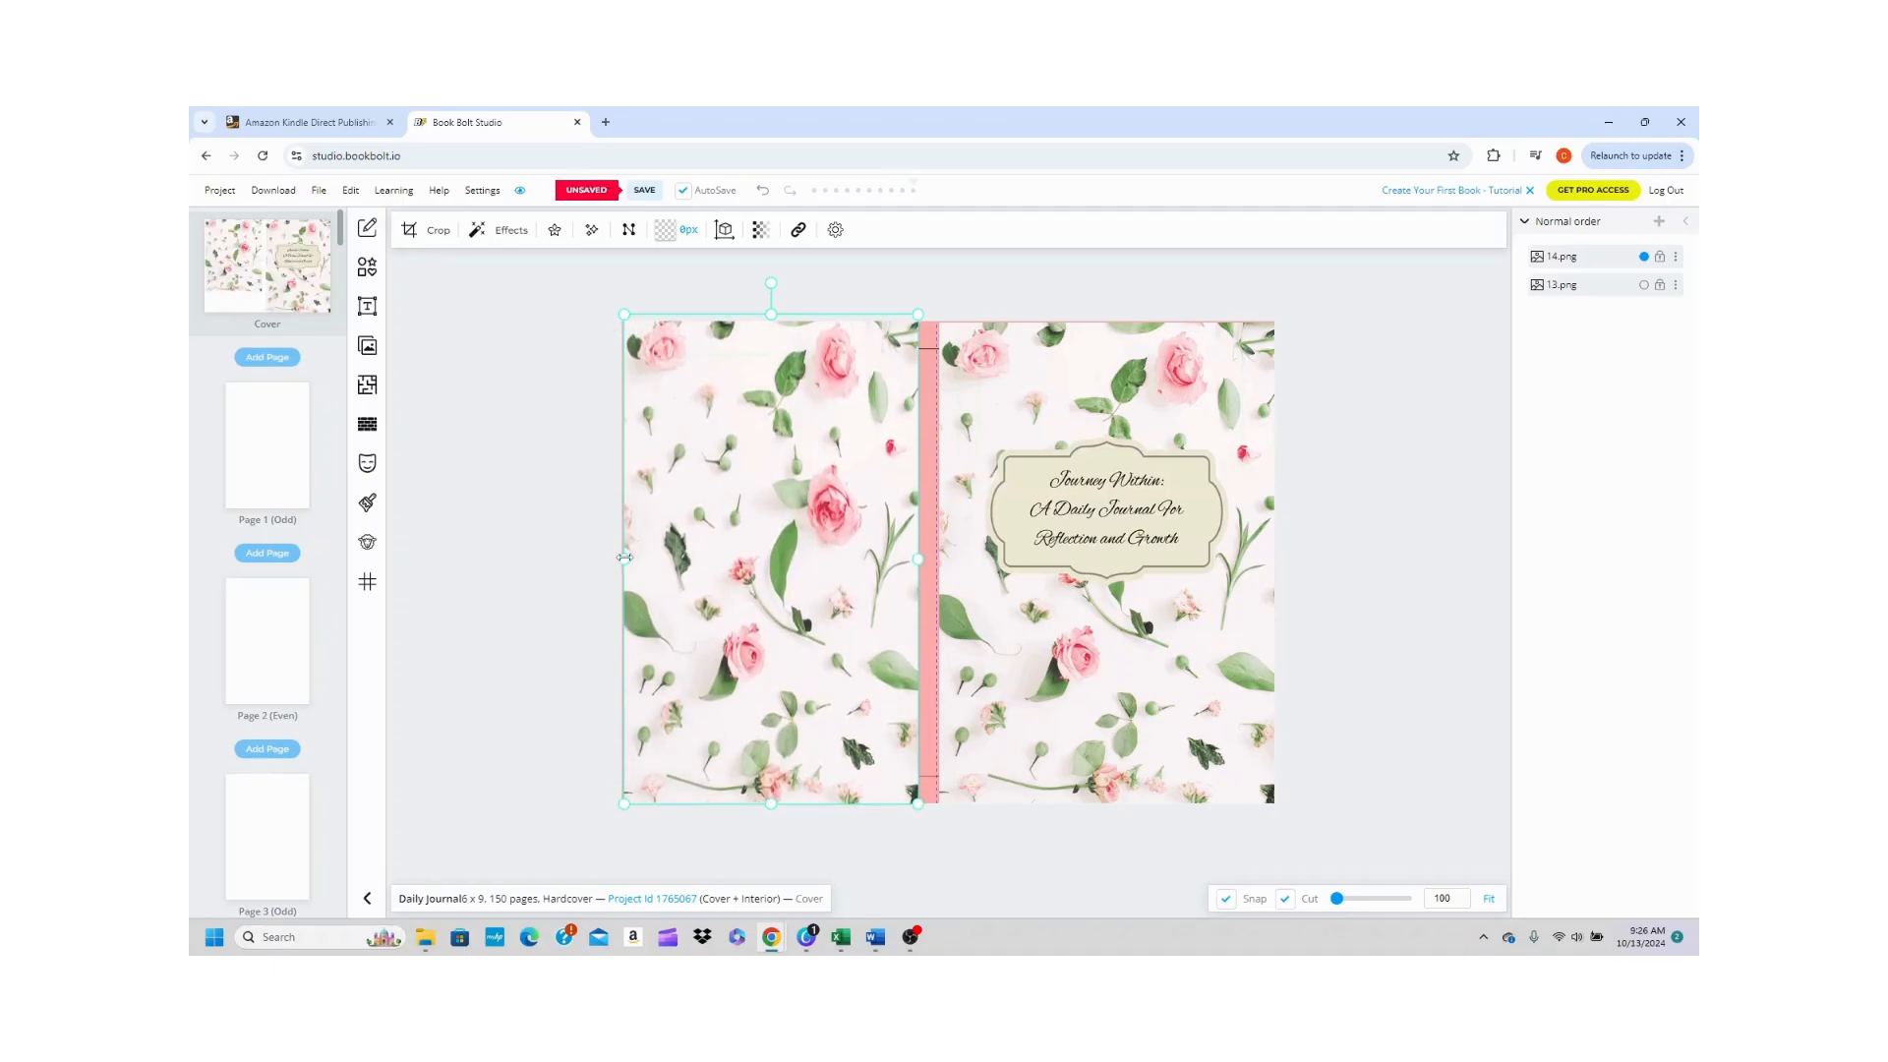
drag(921, 557, 929, 560)
click(947, 549)
click(688, 449)
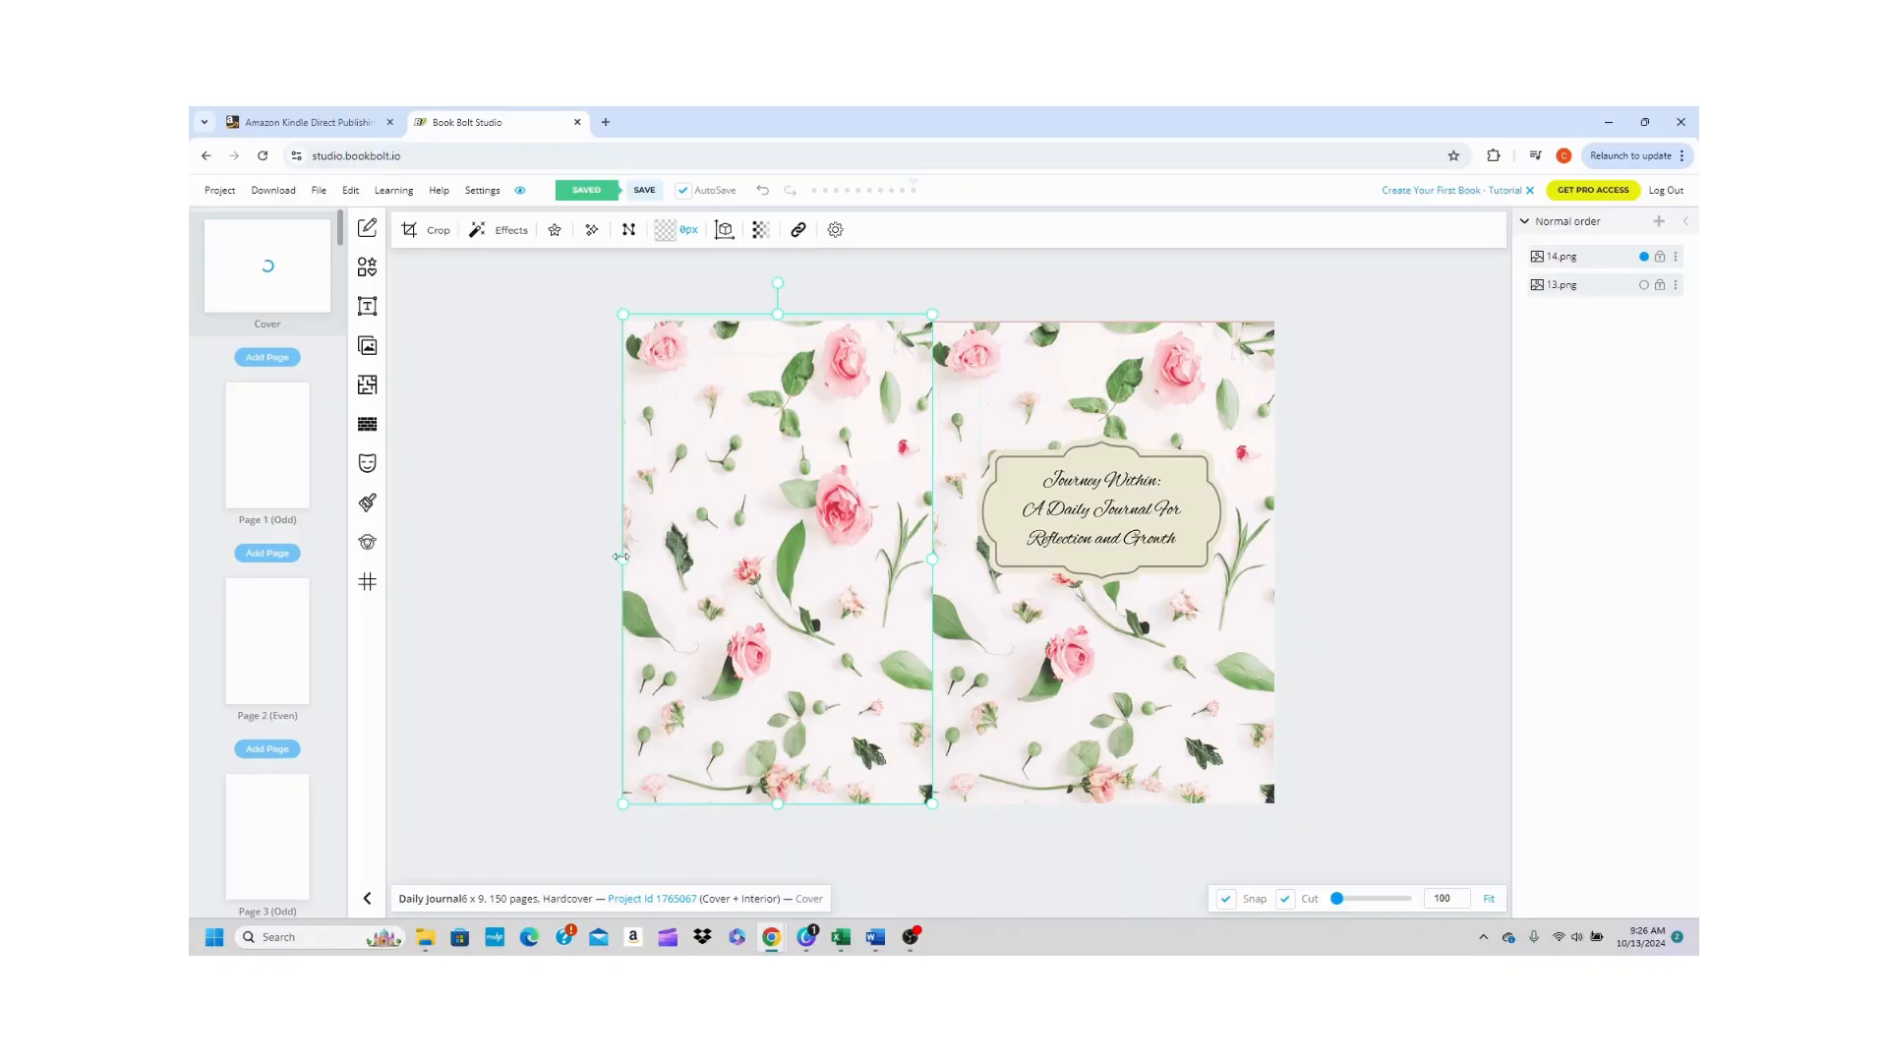
- Extend the front cover image slightly past the upper edge of the cover and deselect it
click(980, 420)
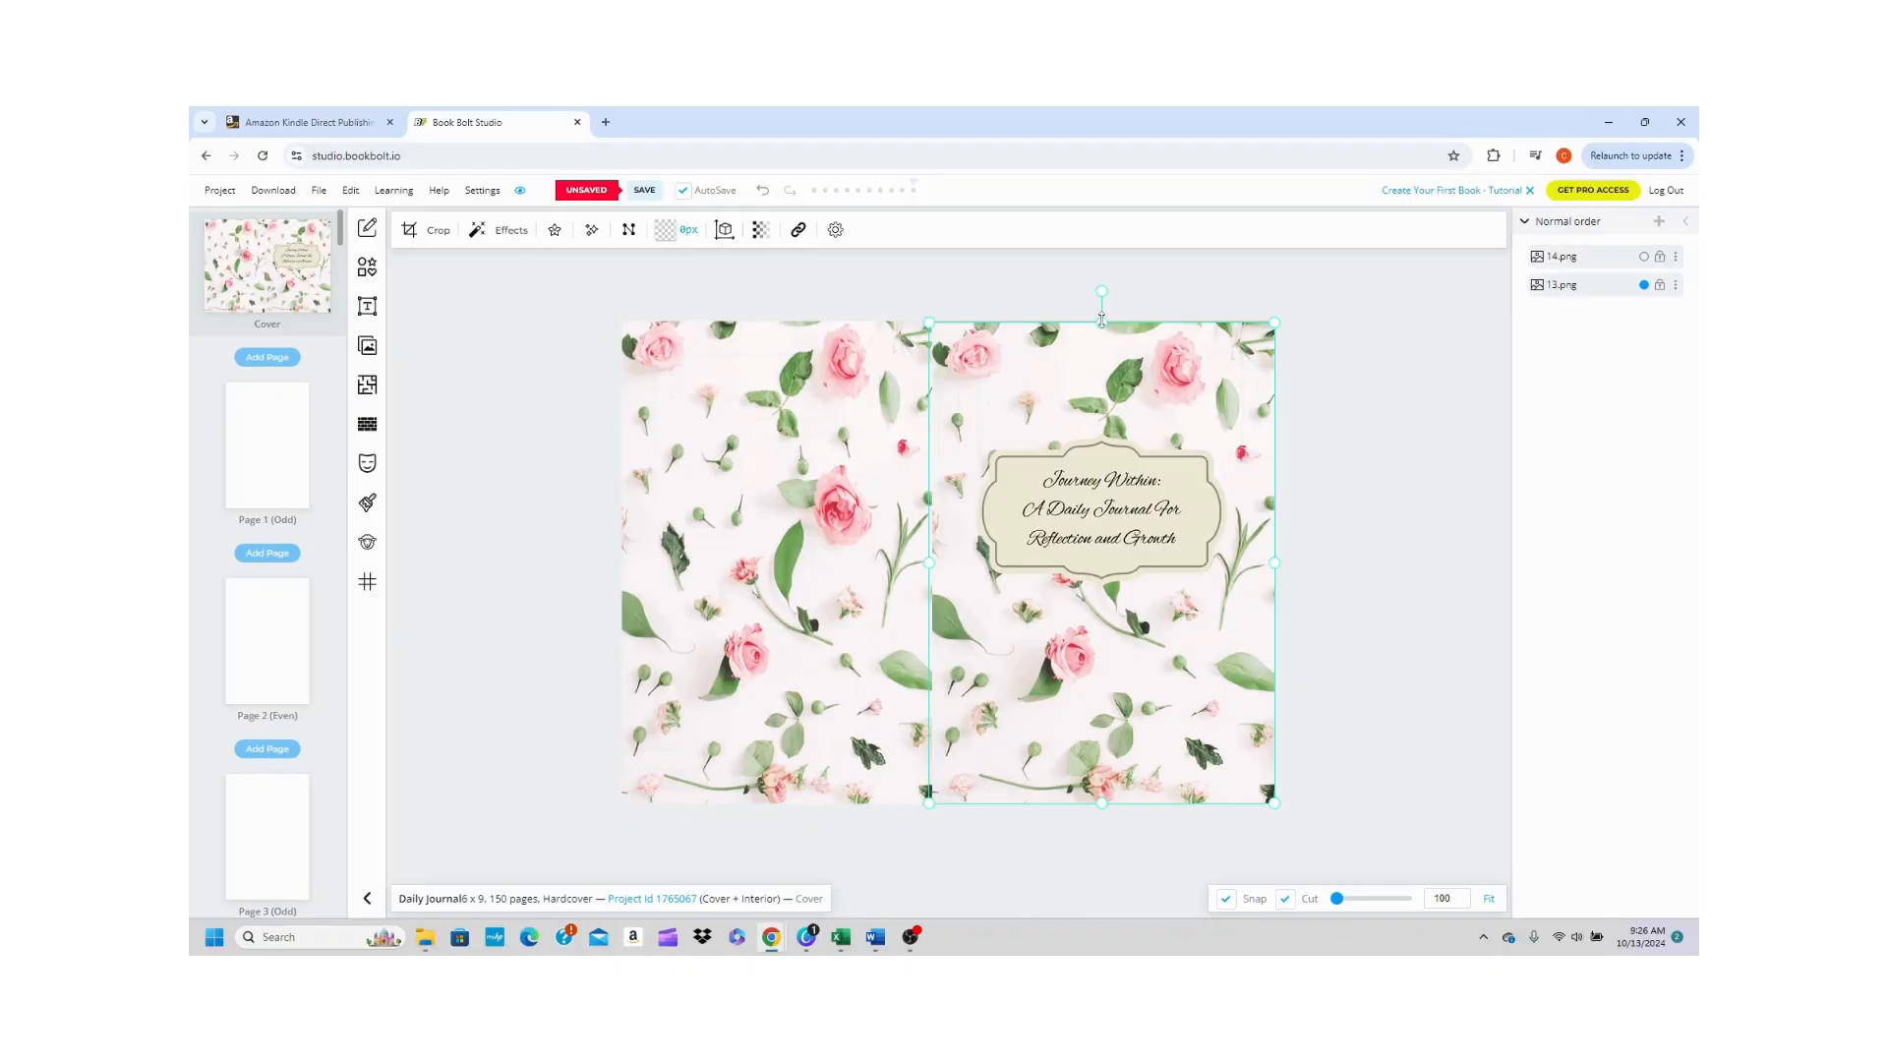
drag(1104, 325, 1104, 321)
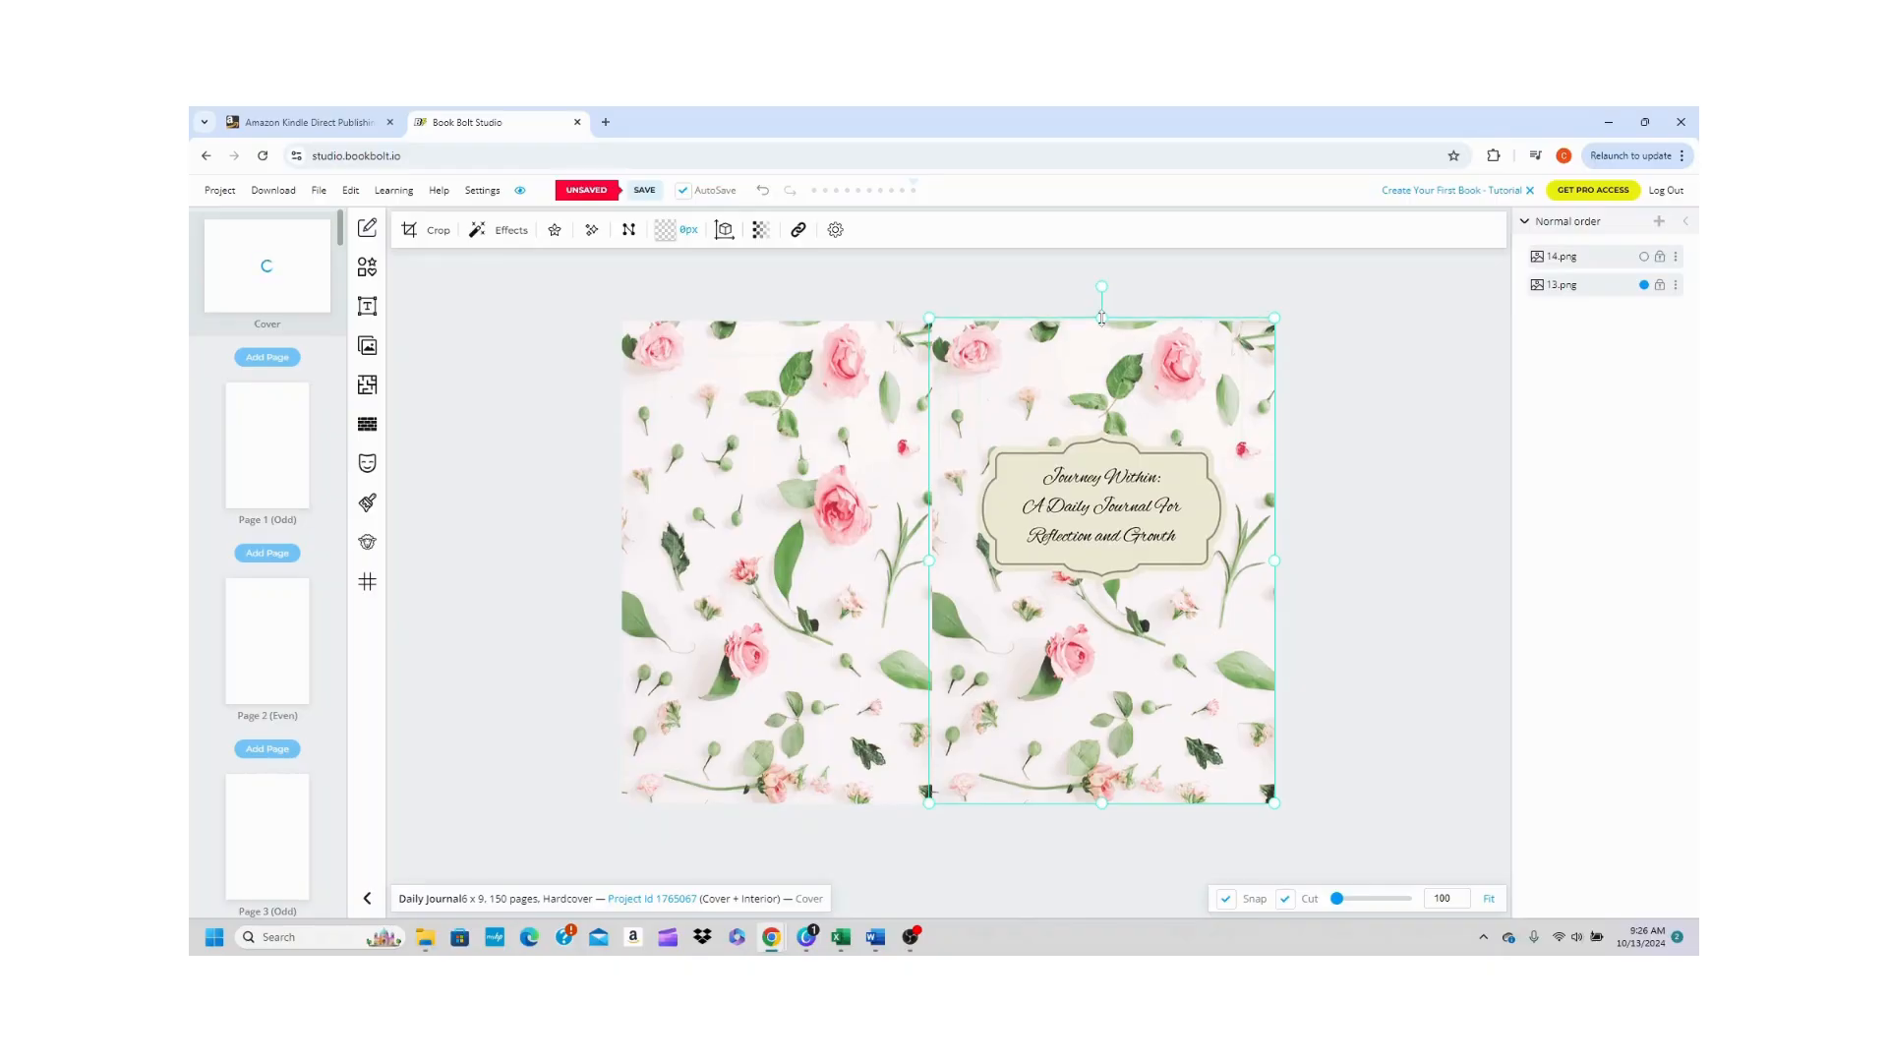
click(1342, 489)
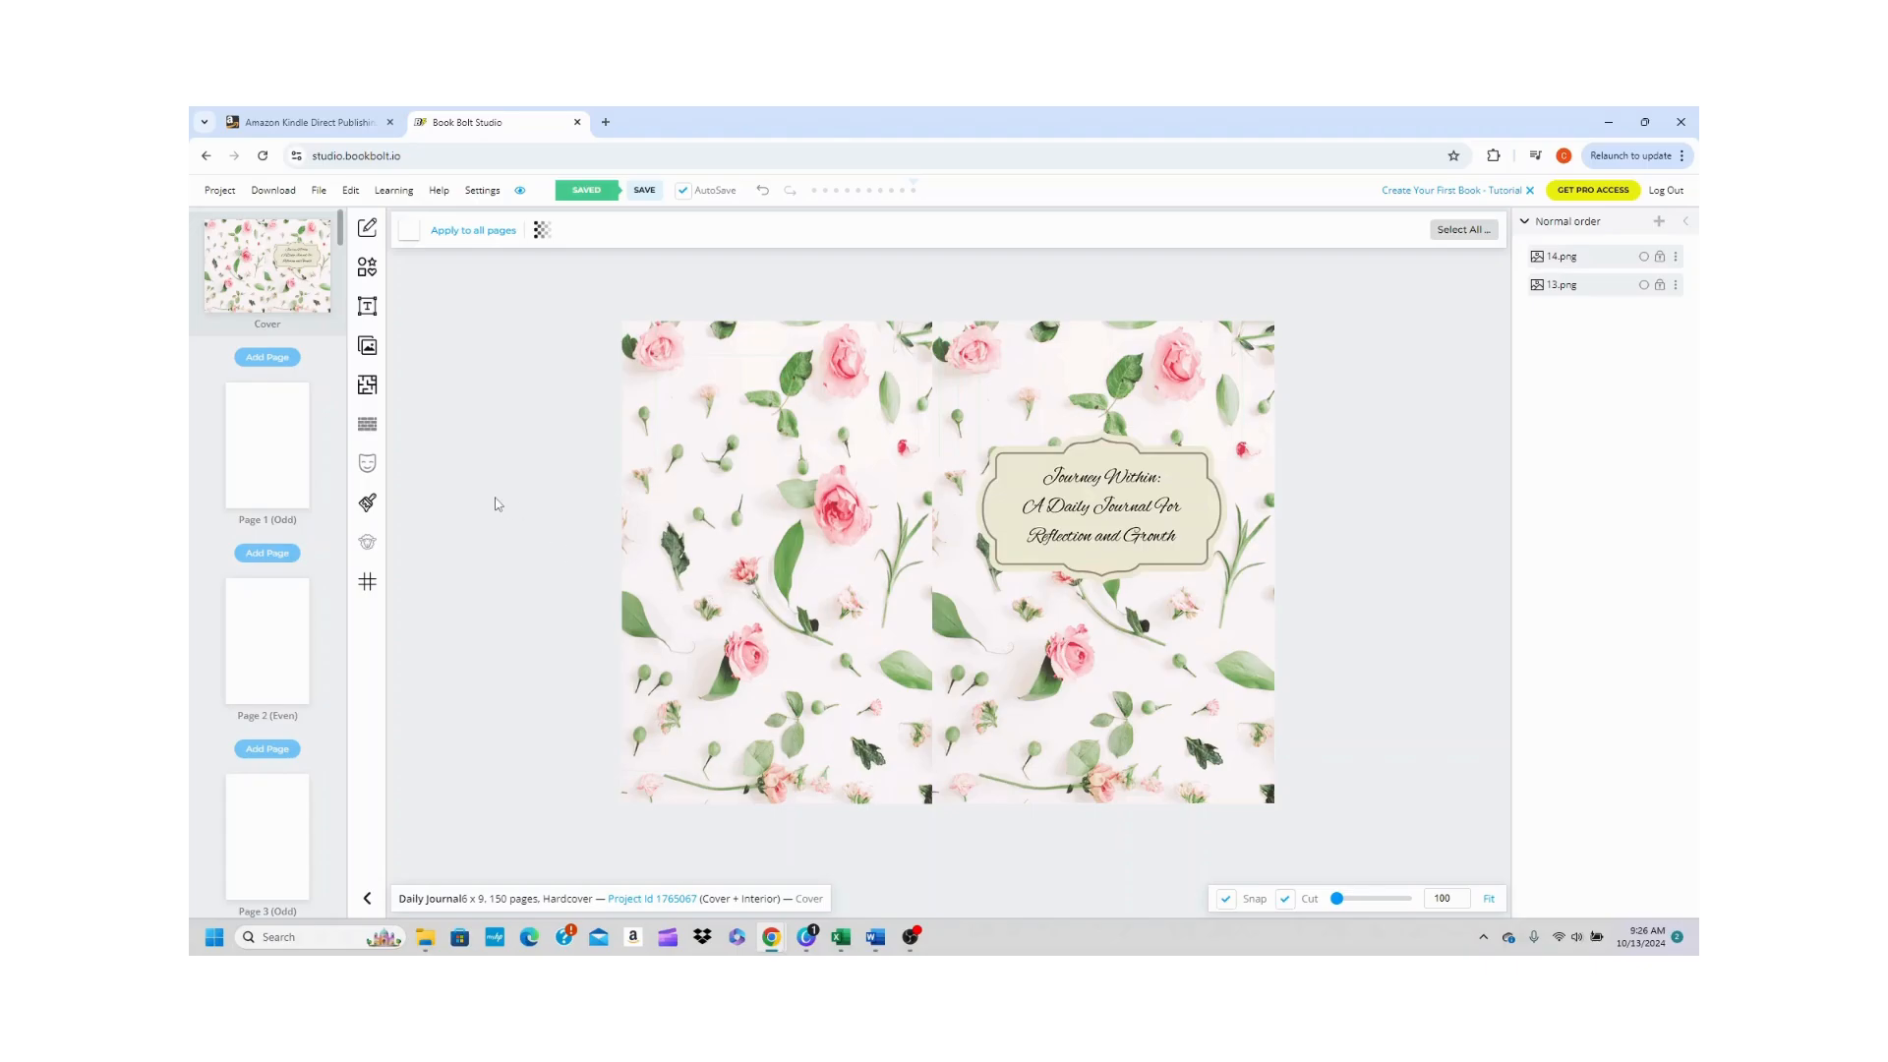
- From interior page 1, search the interior templates for "journal" and choose the Wide Journal variant
click(240, 453)
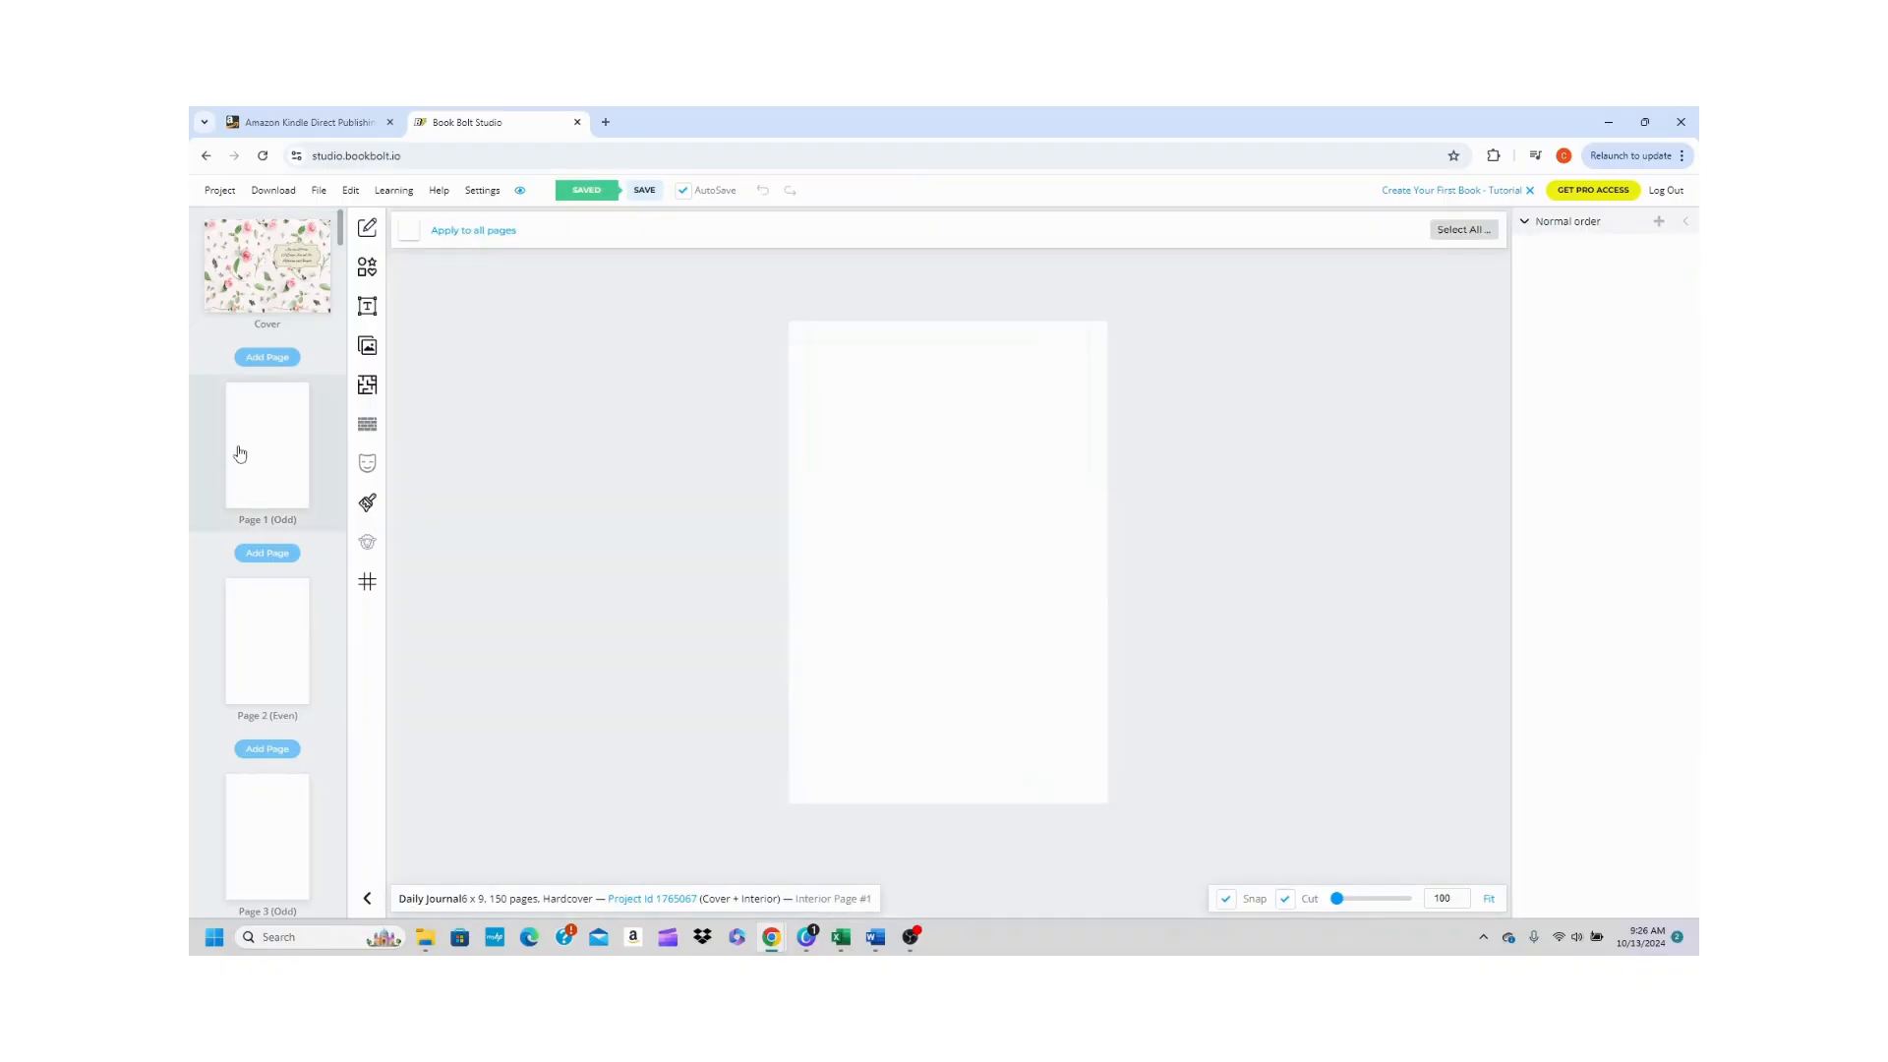
click(374, 389)
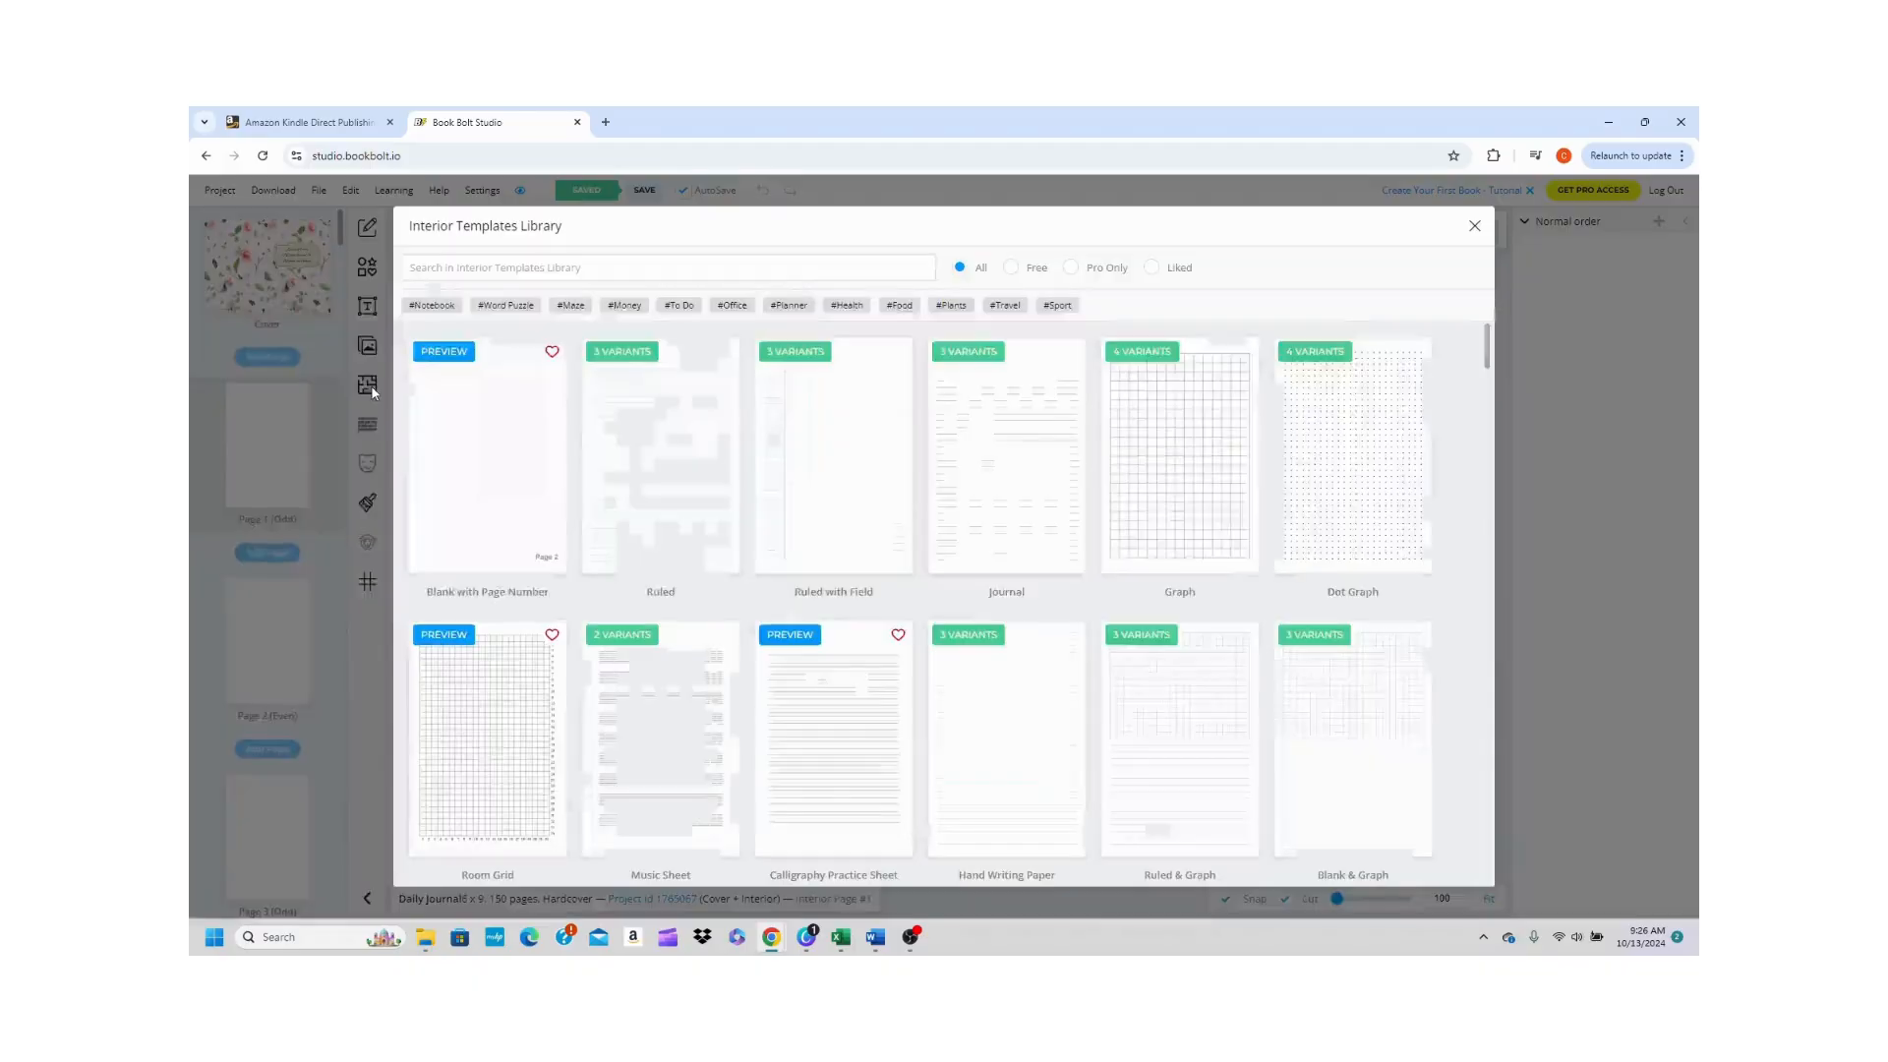
click(472, 268)
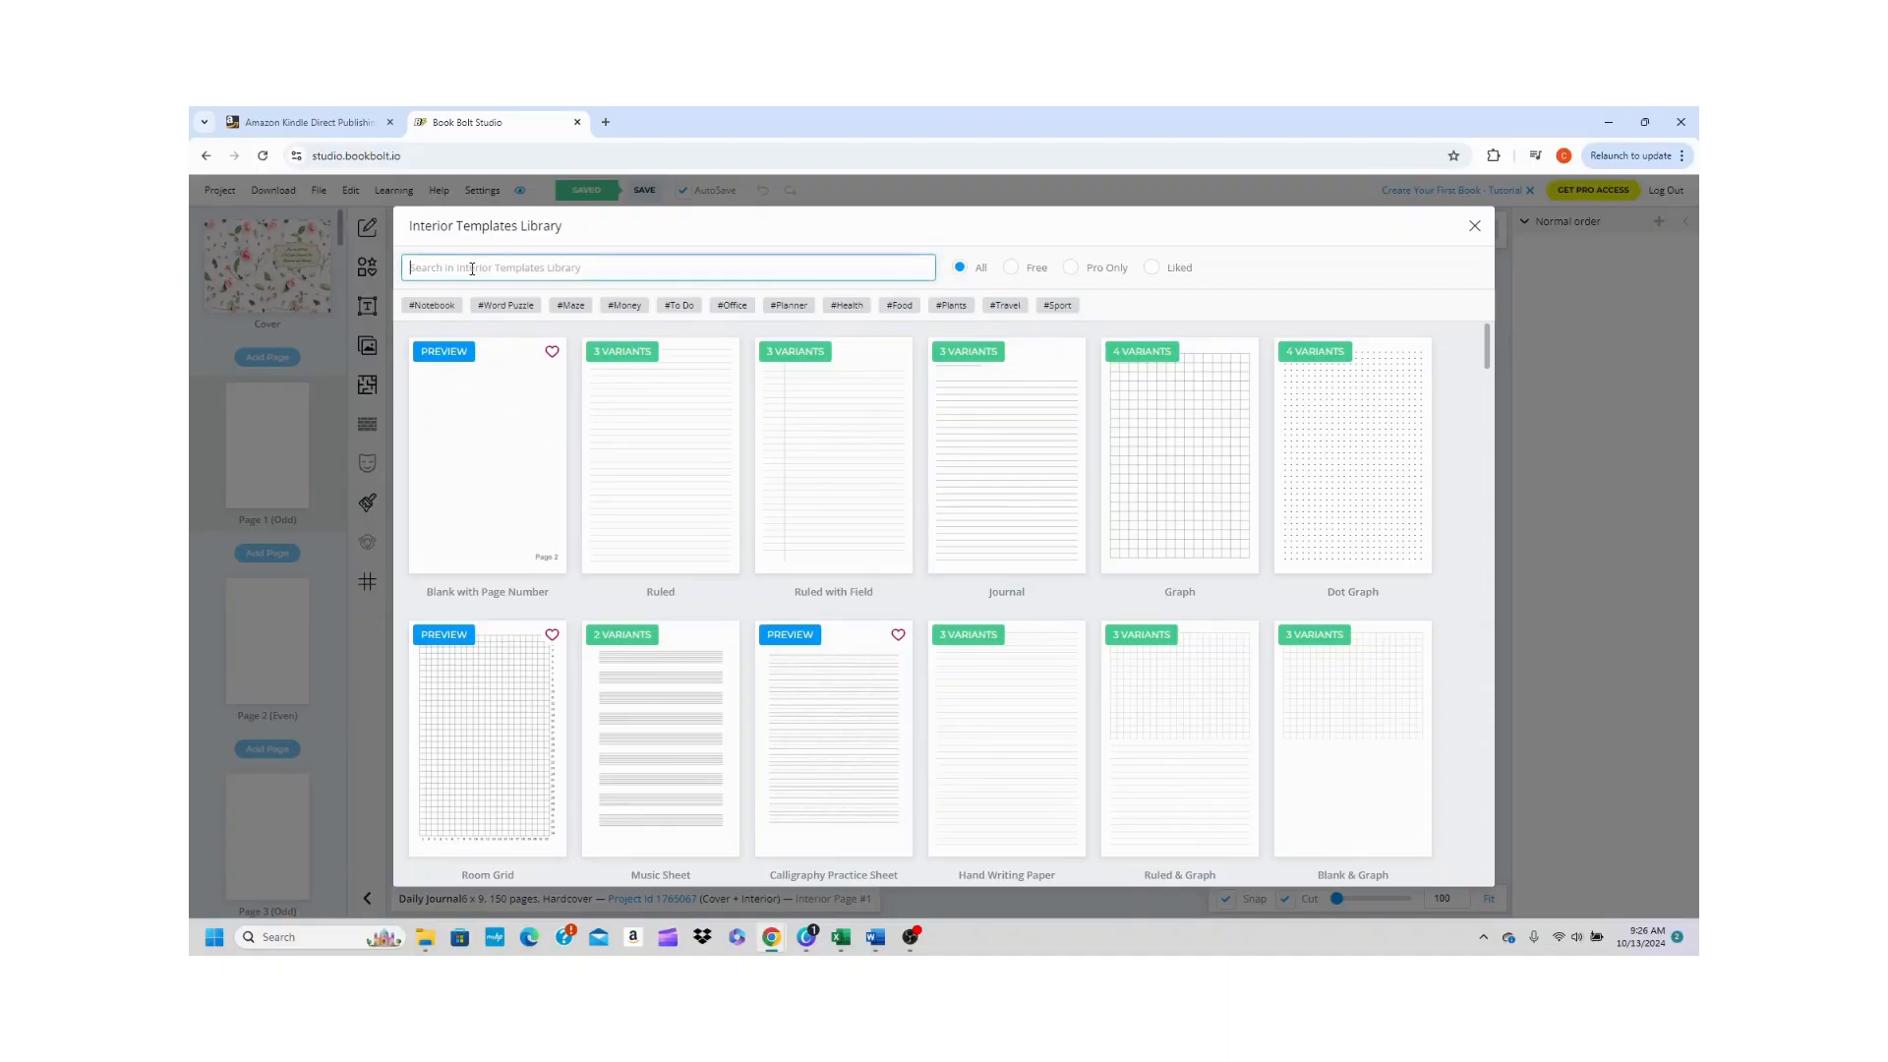
text(journal)
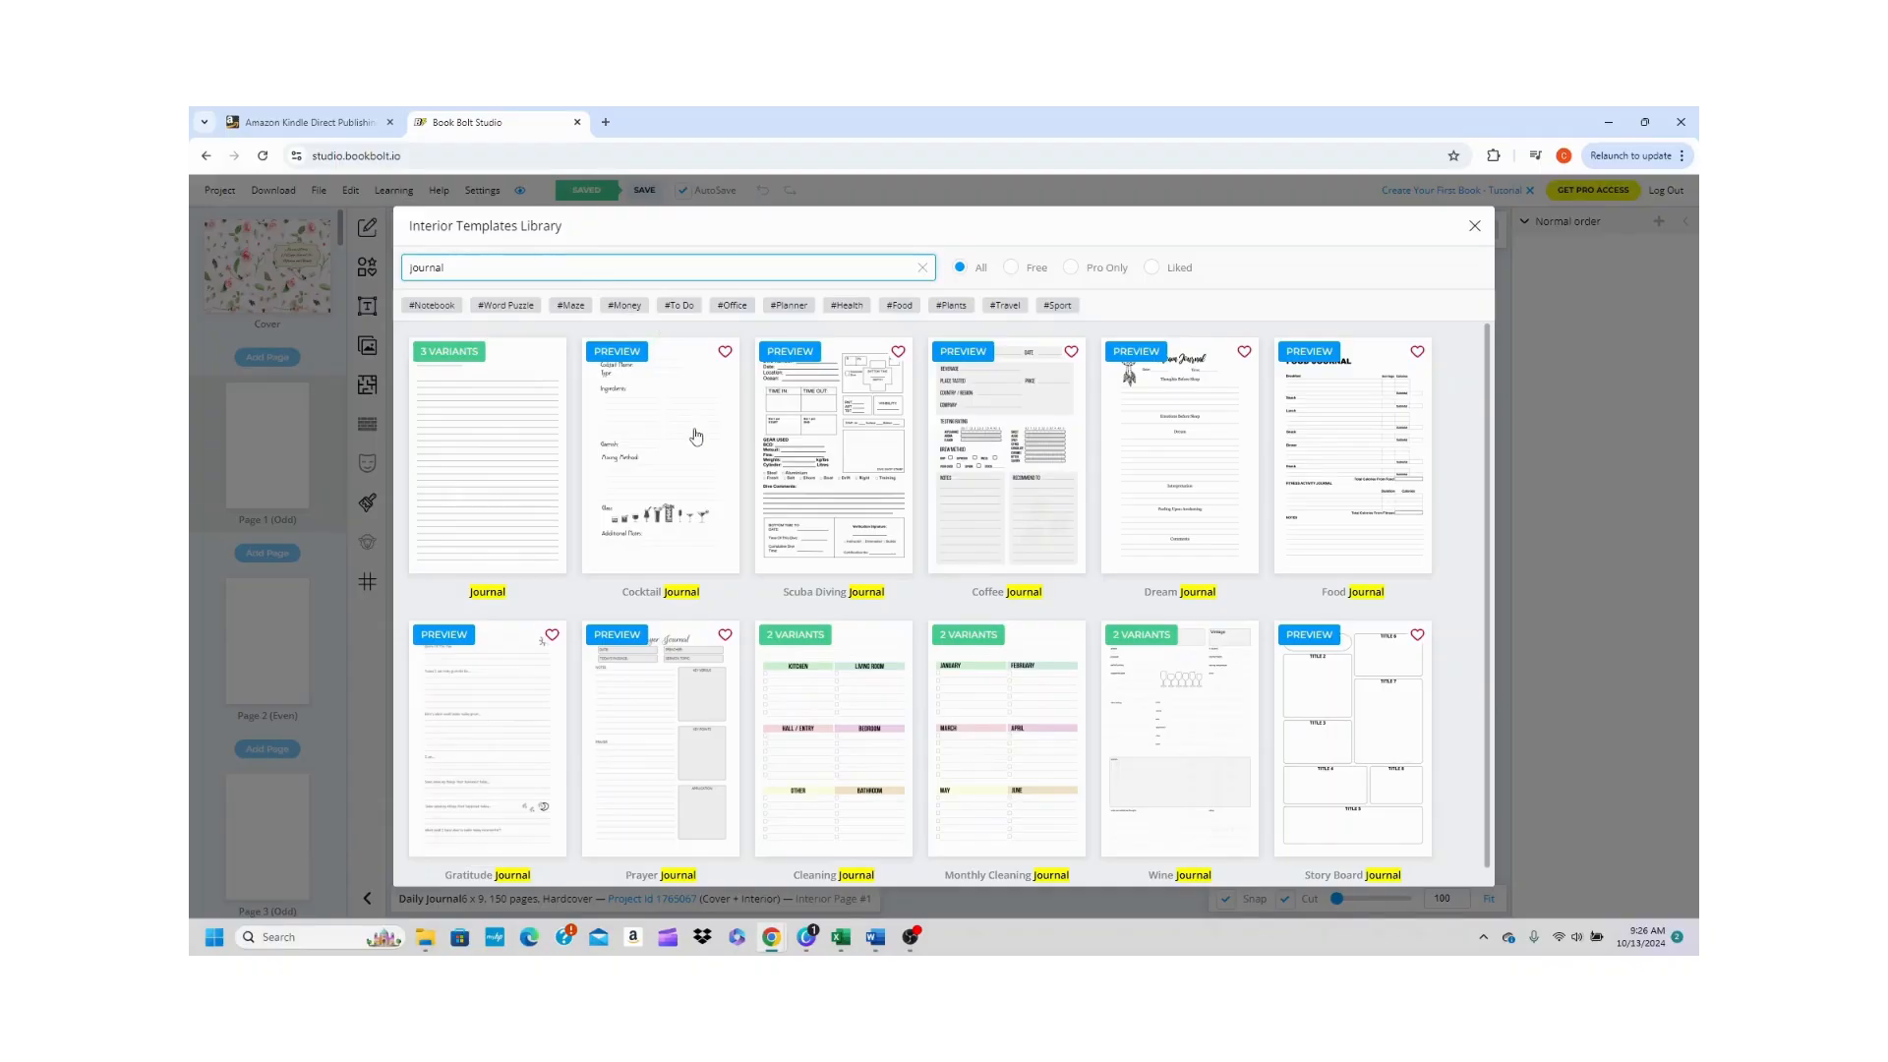
click(513, 531)
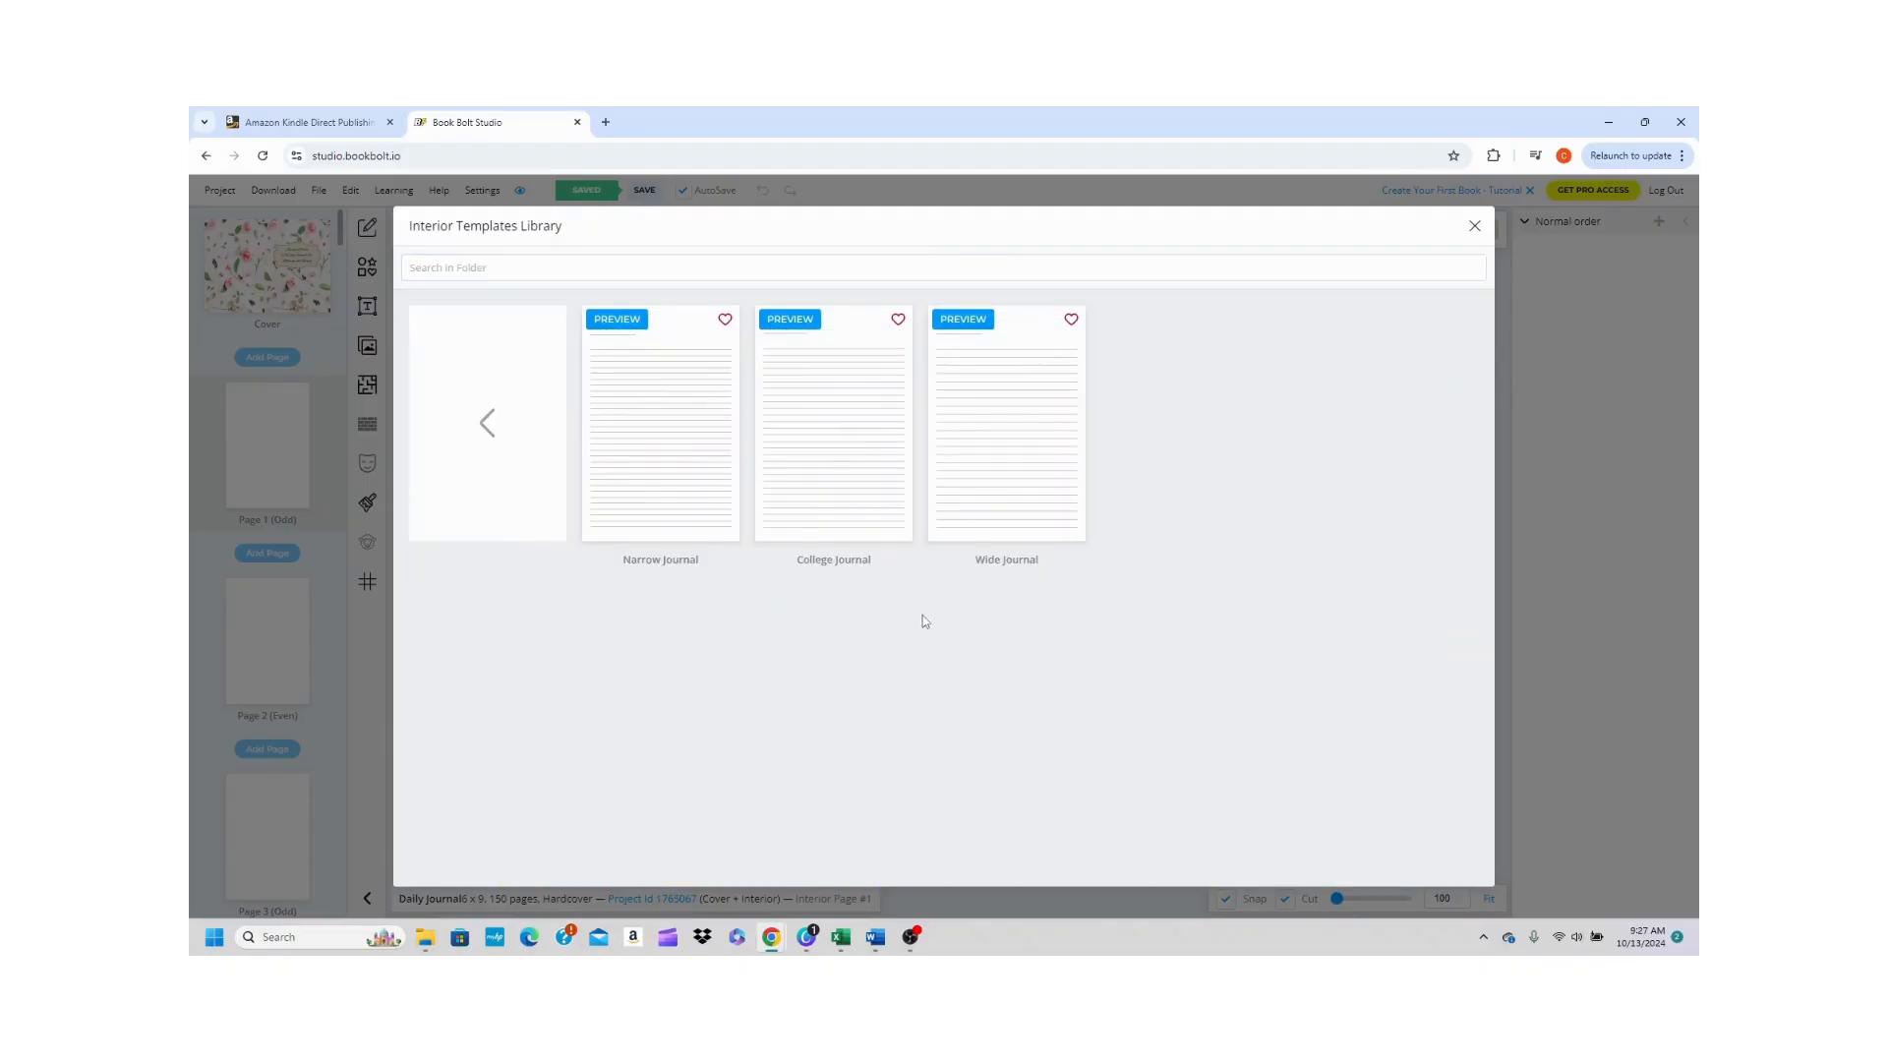
click(993, 498)
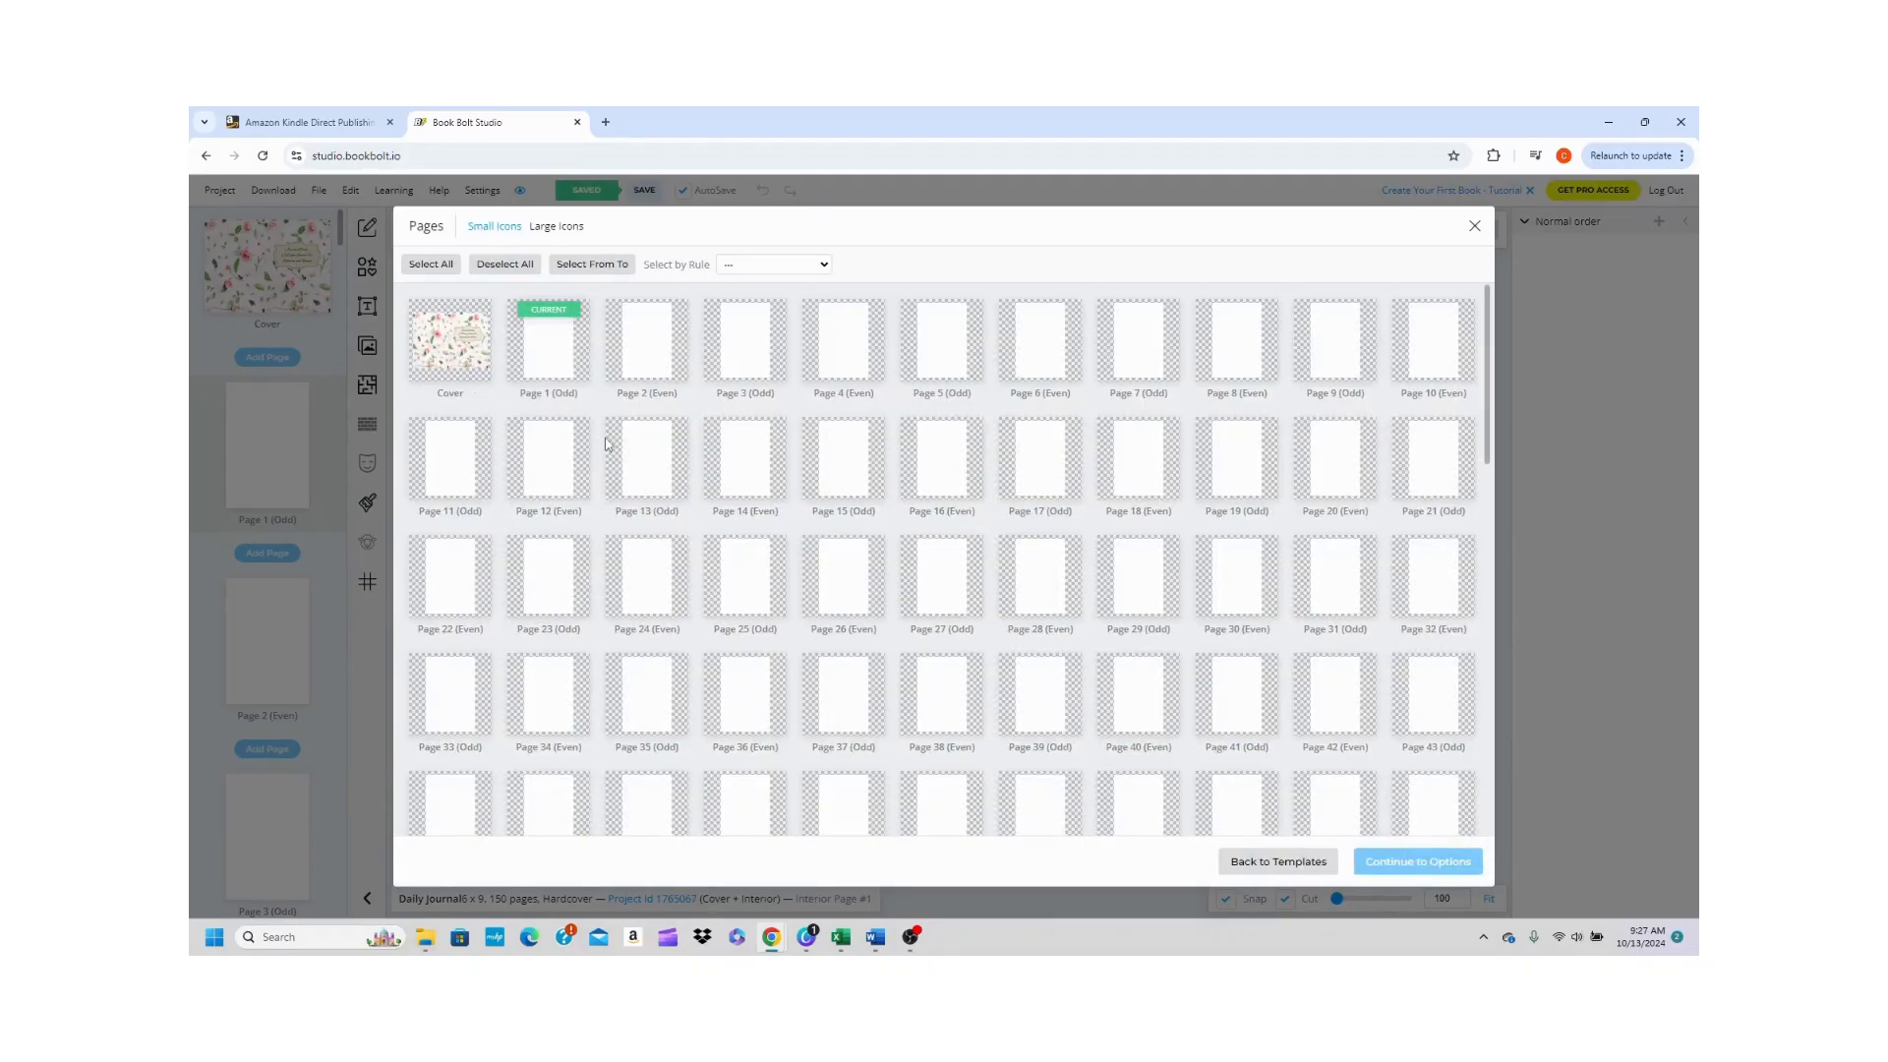
- Select all interior pages except the cover for the Wide Journal template and continue to its options
click(440, 271)
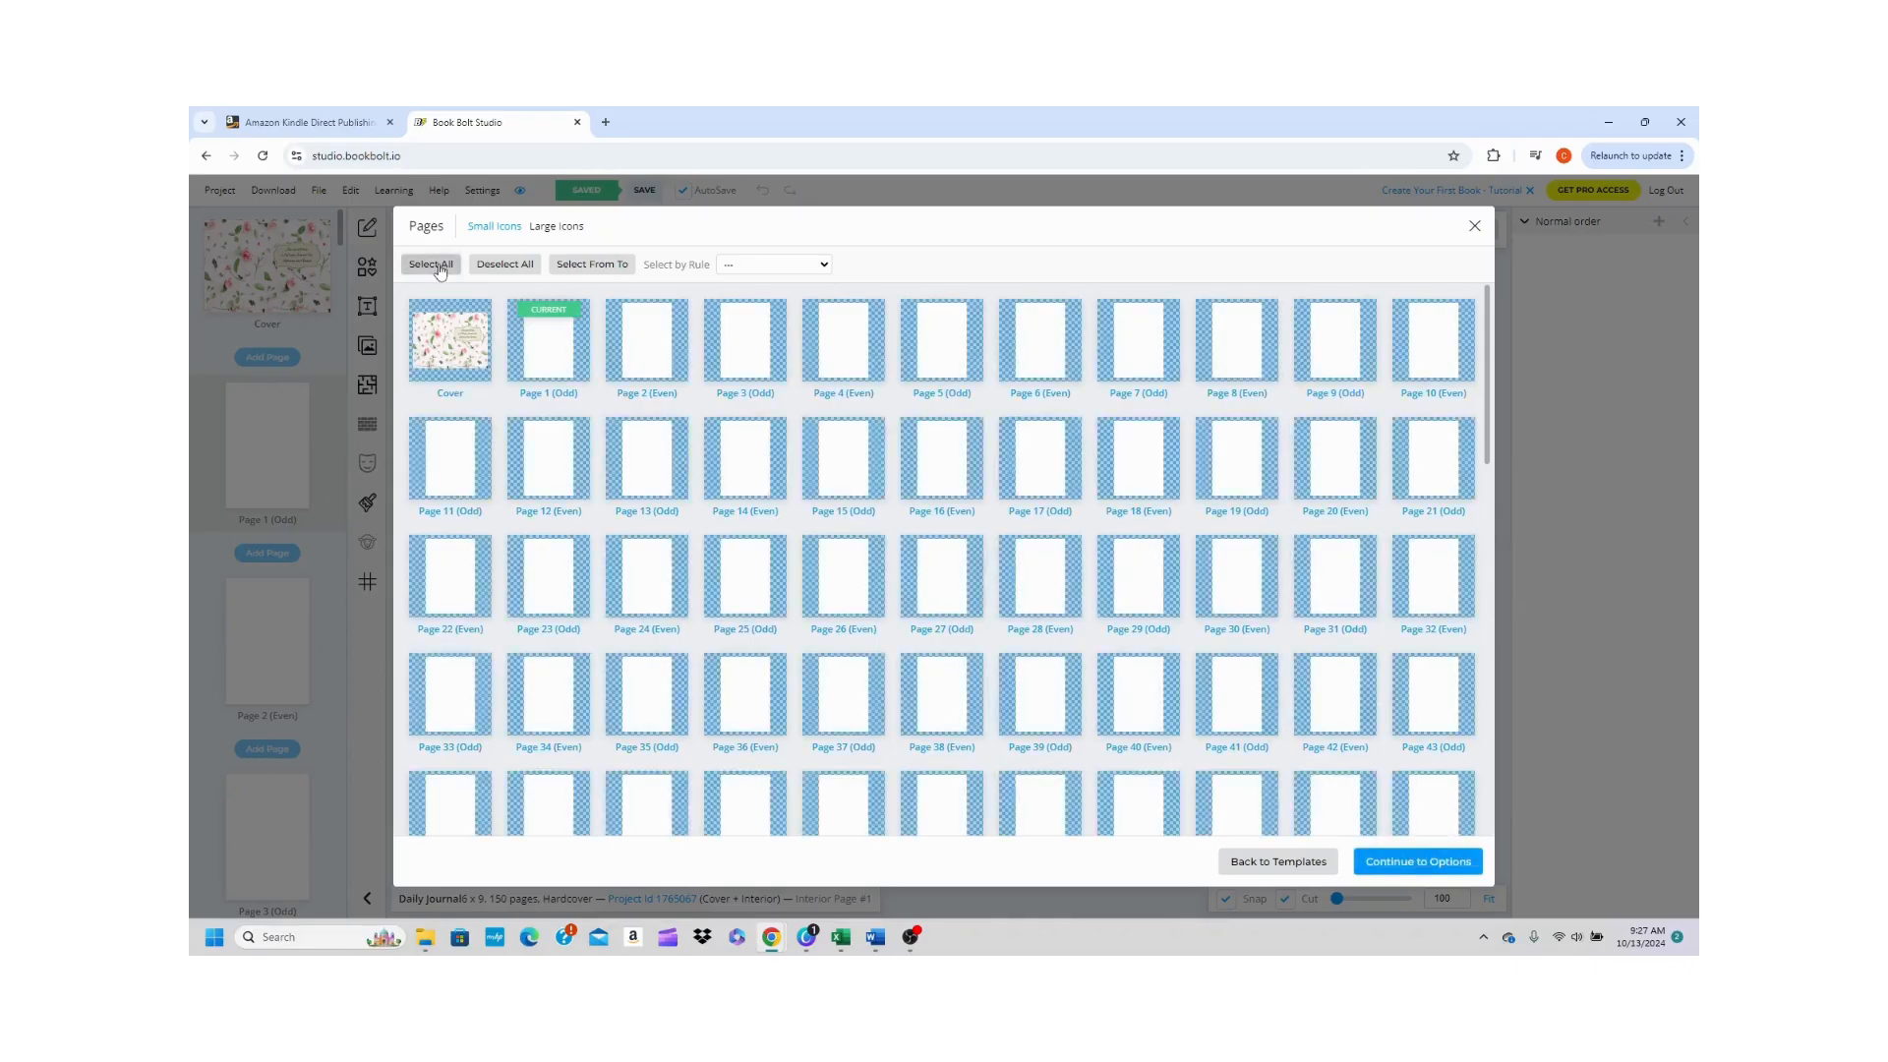
click(461, 377)
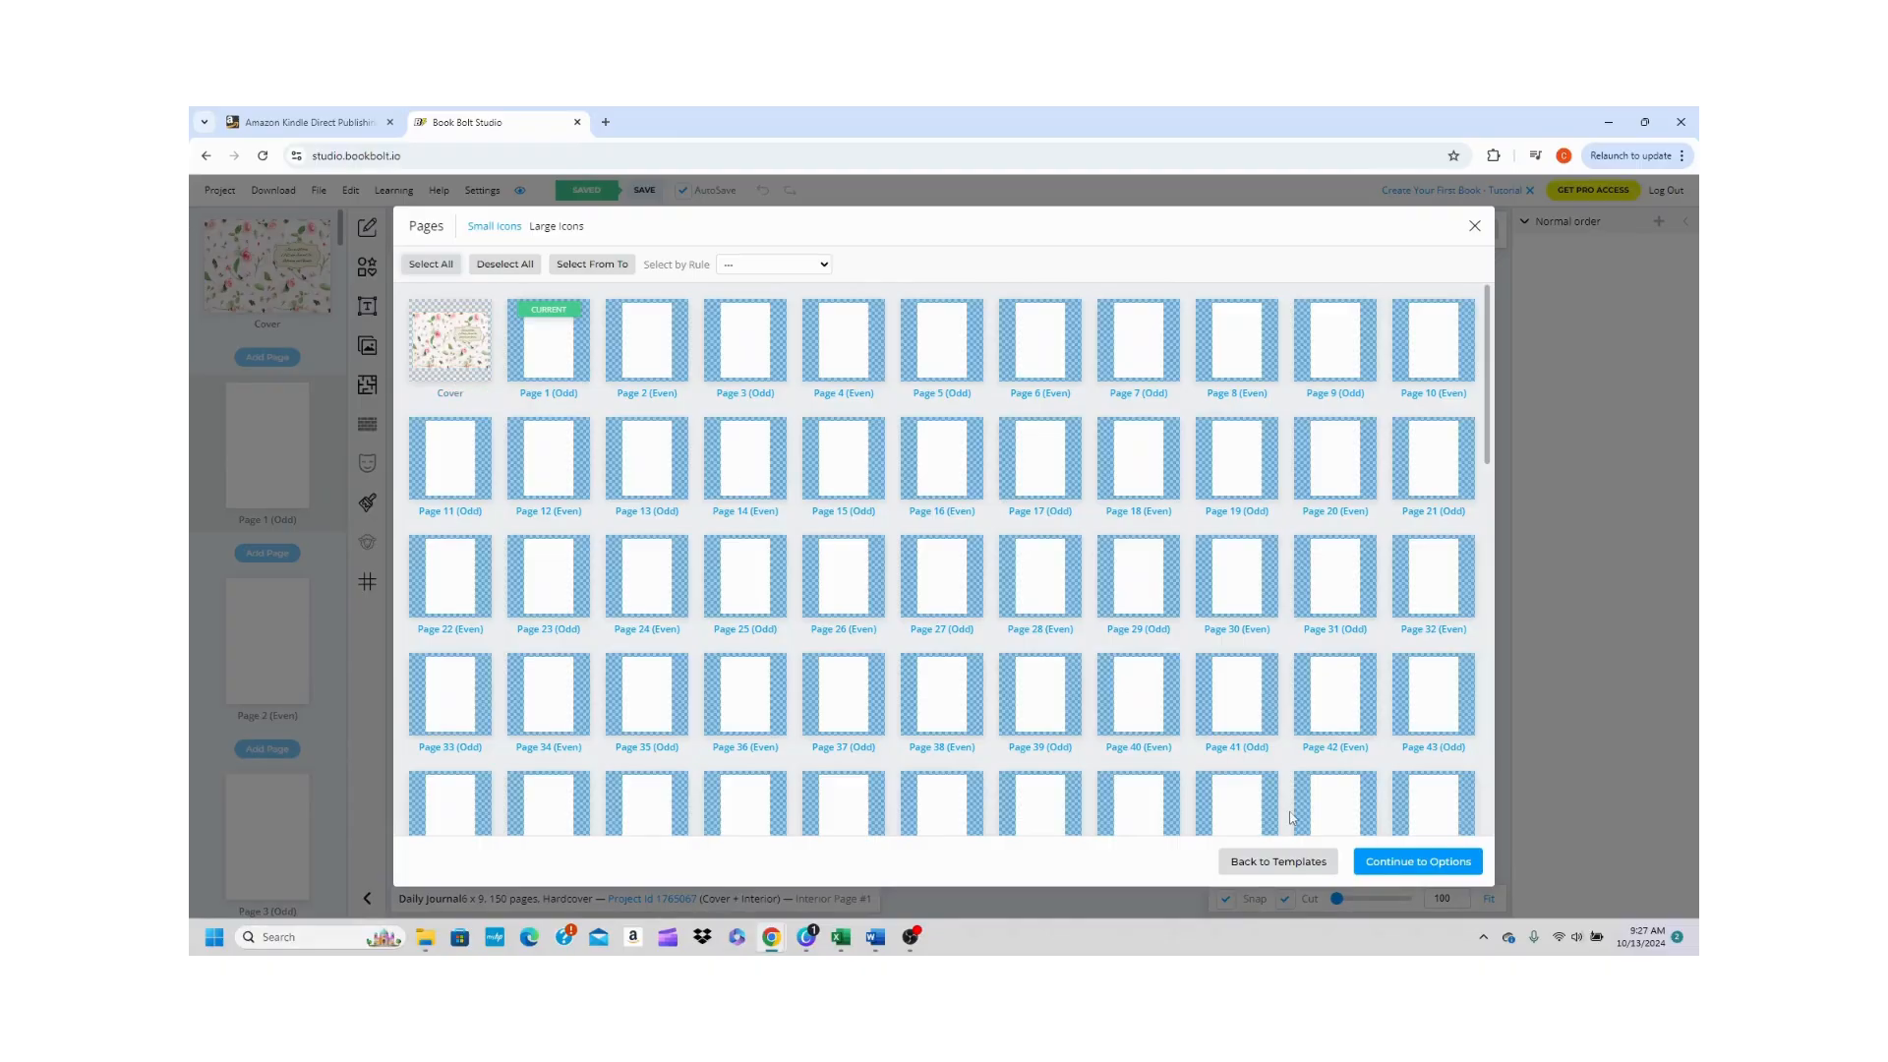
click(1394, 865)
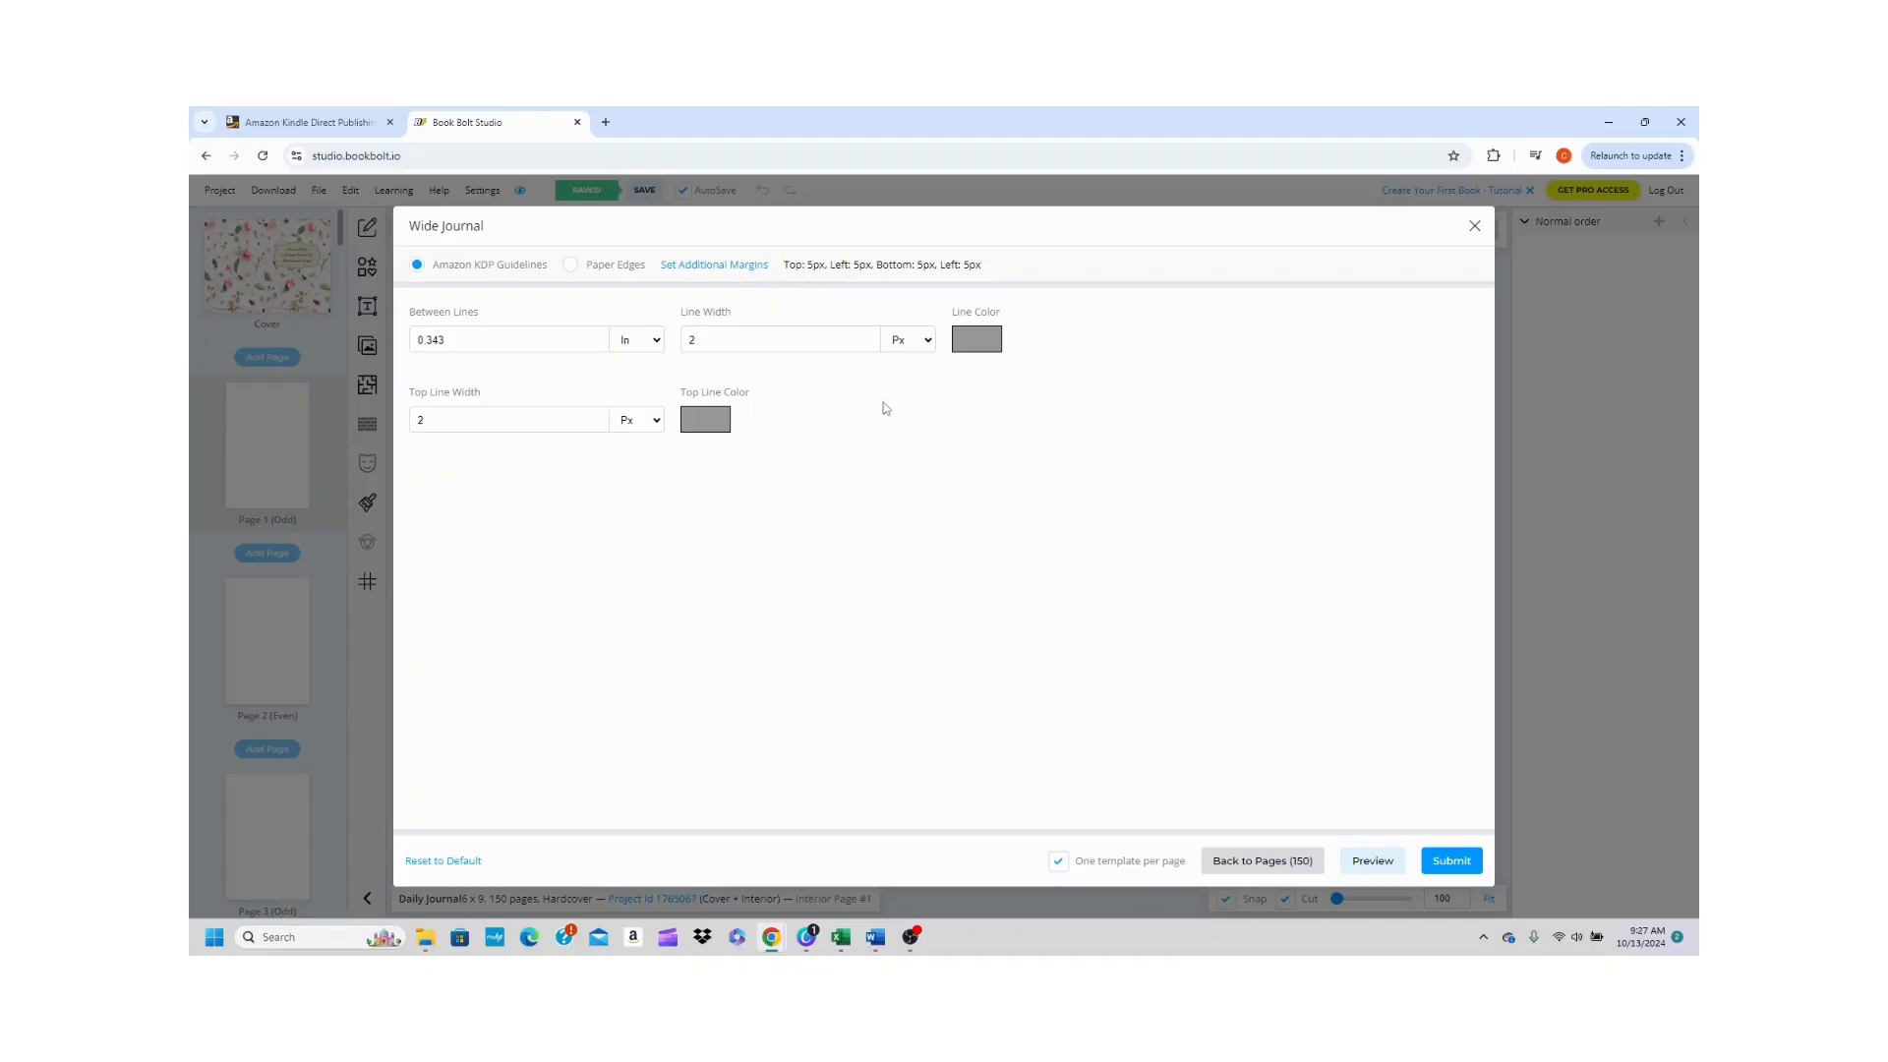
- Set the Wide Journal template's line color to dark gray #555454
click(995, 348)
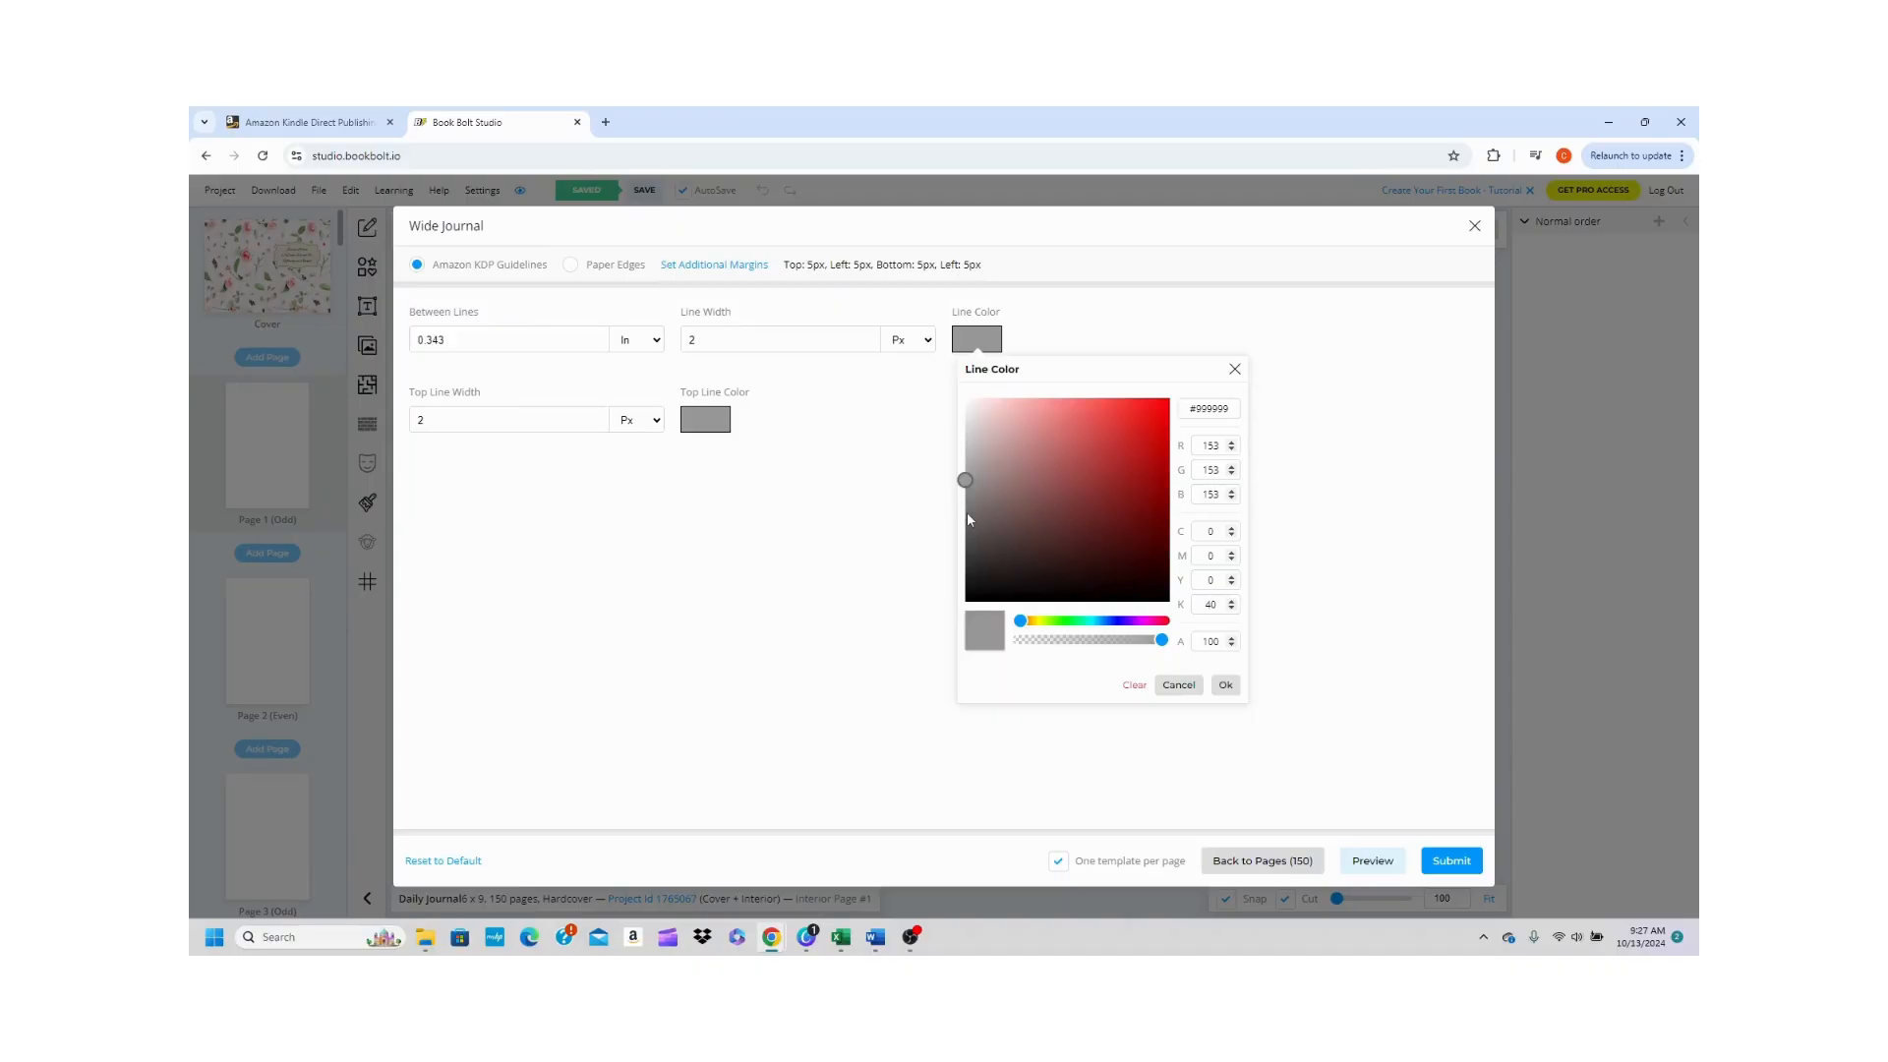
click(968, 515)
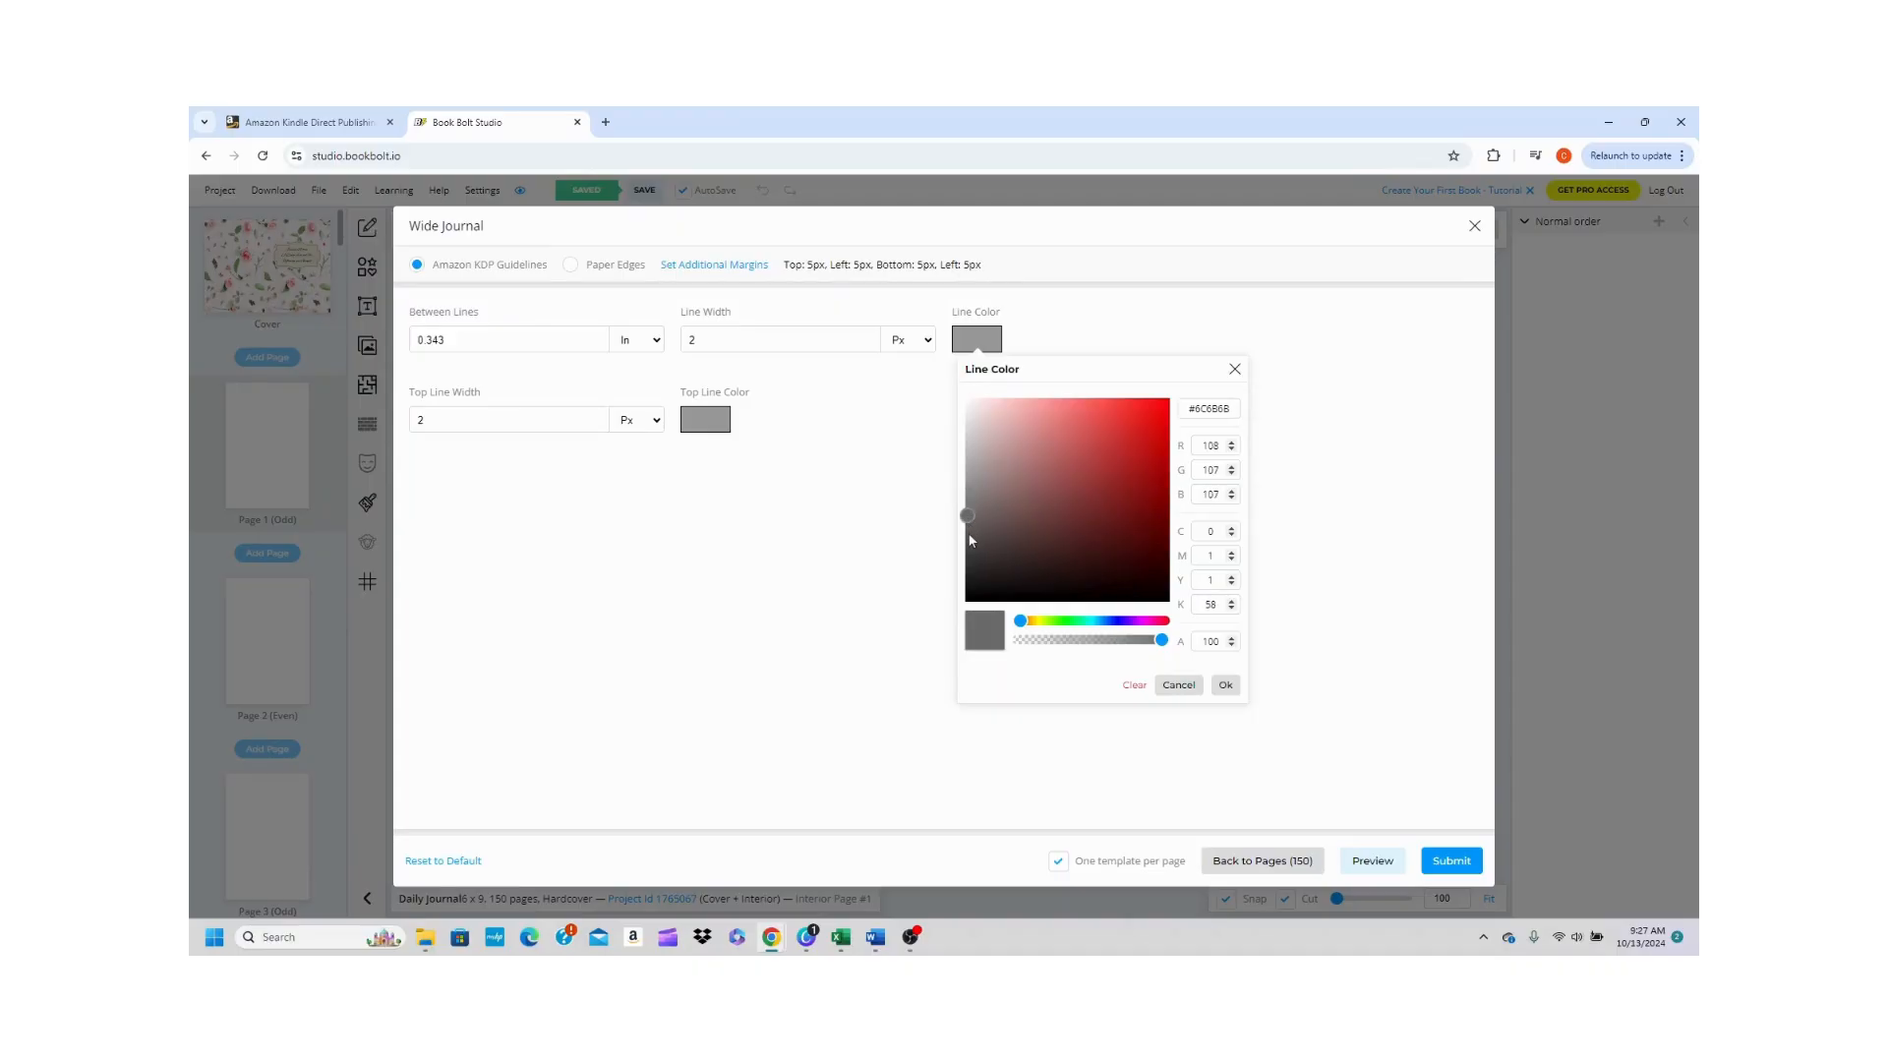
click(968, 535)
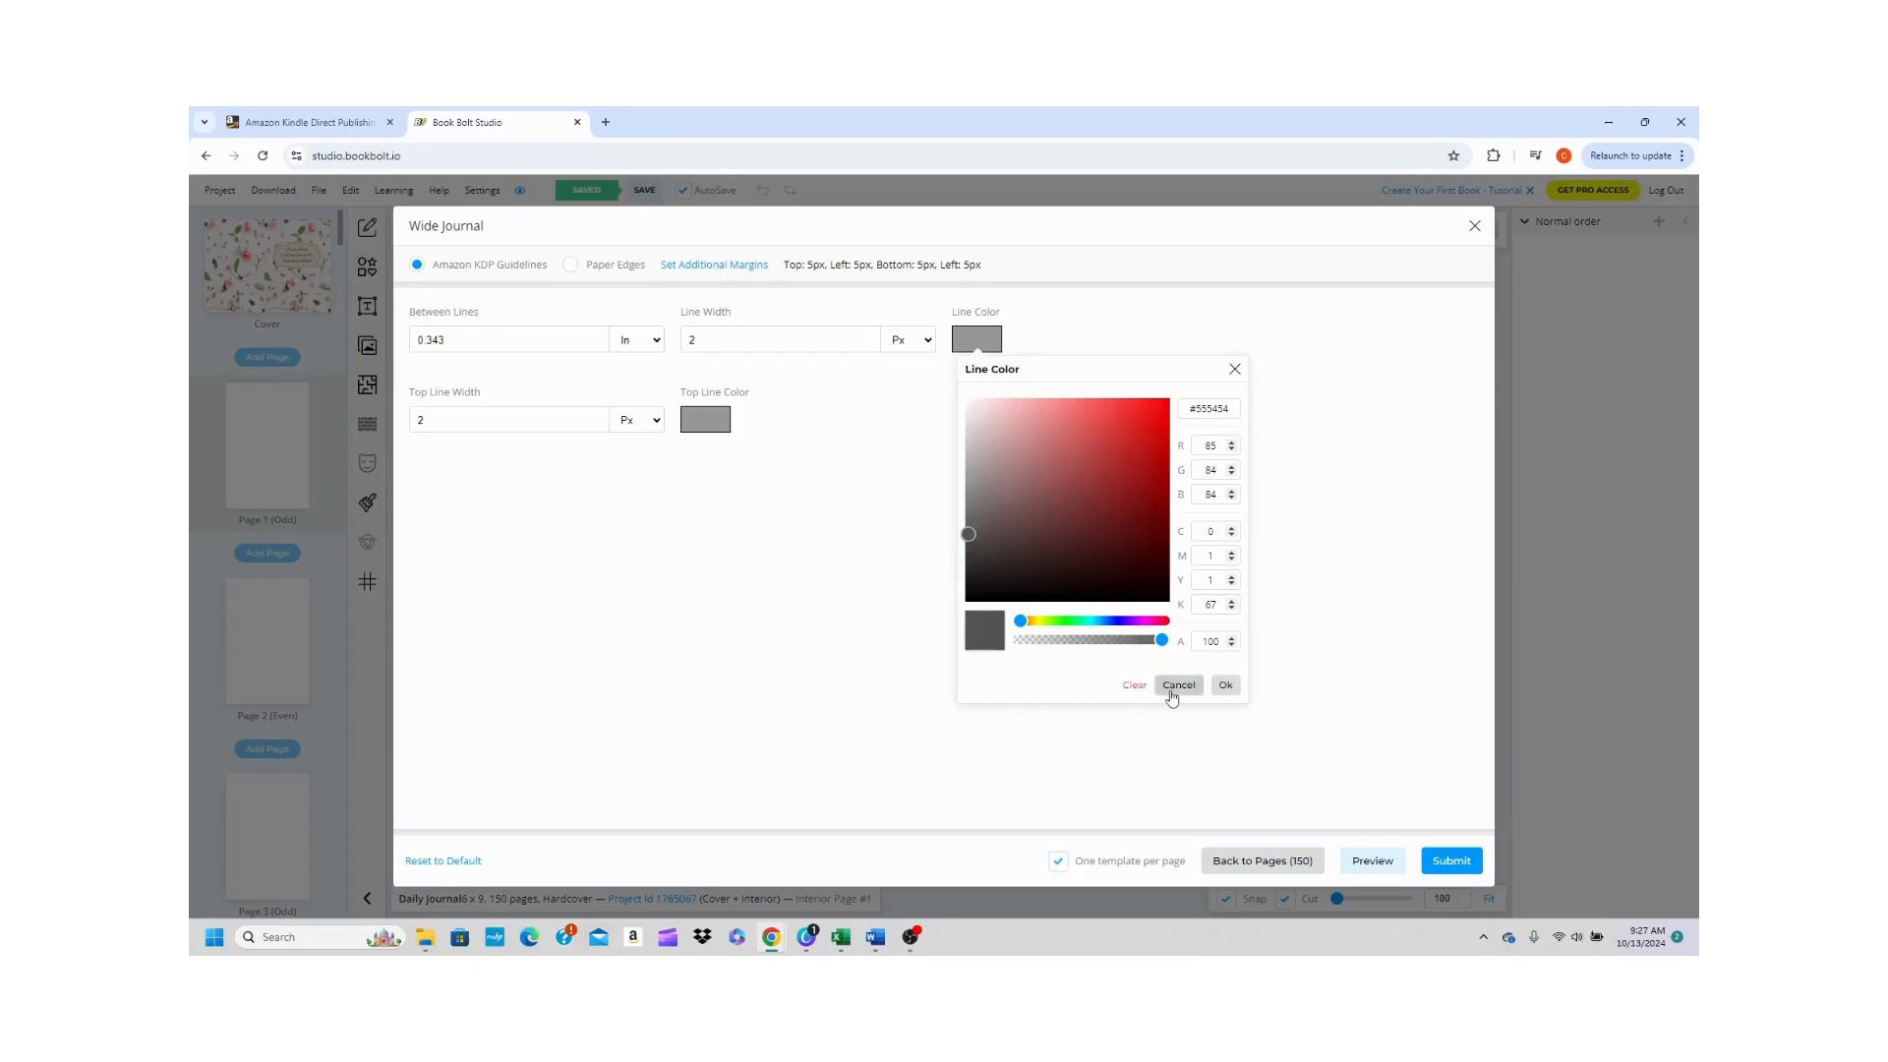
click(1235, 692)
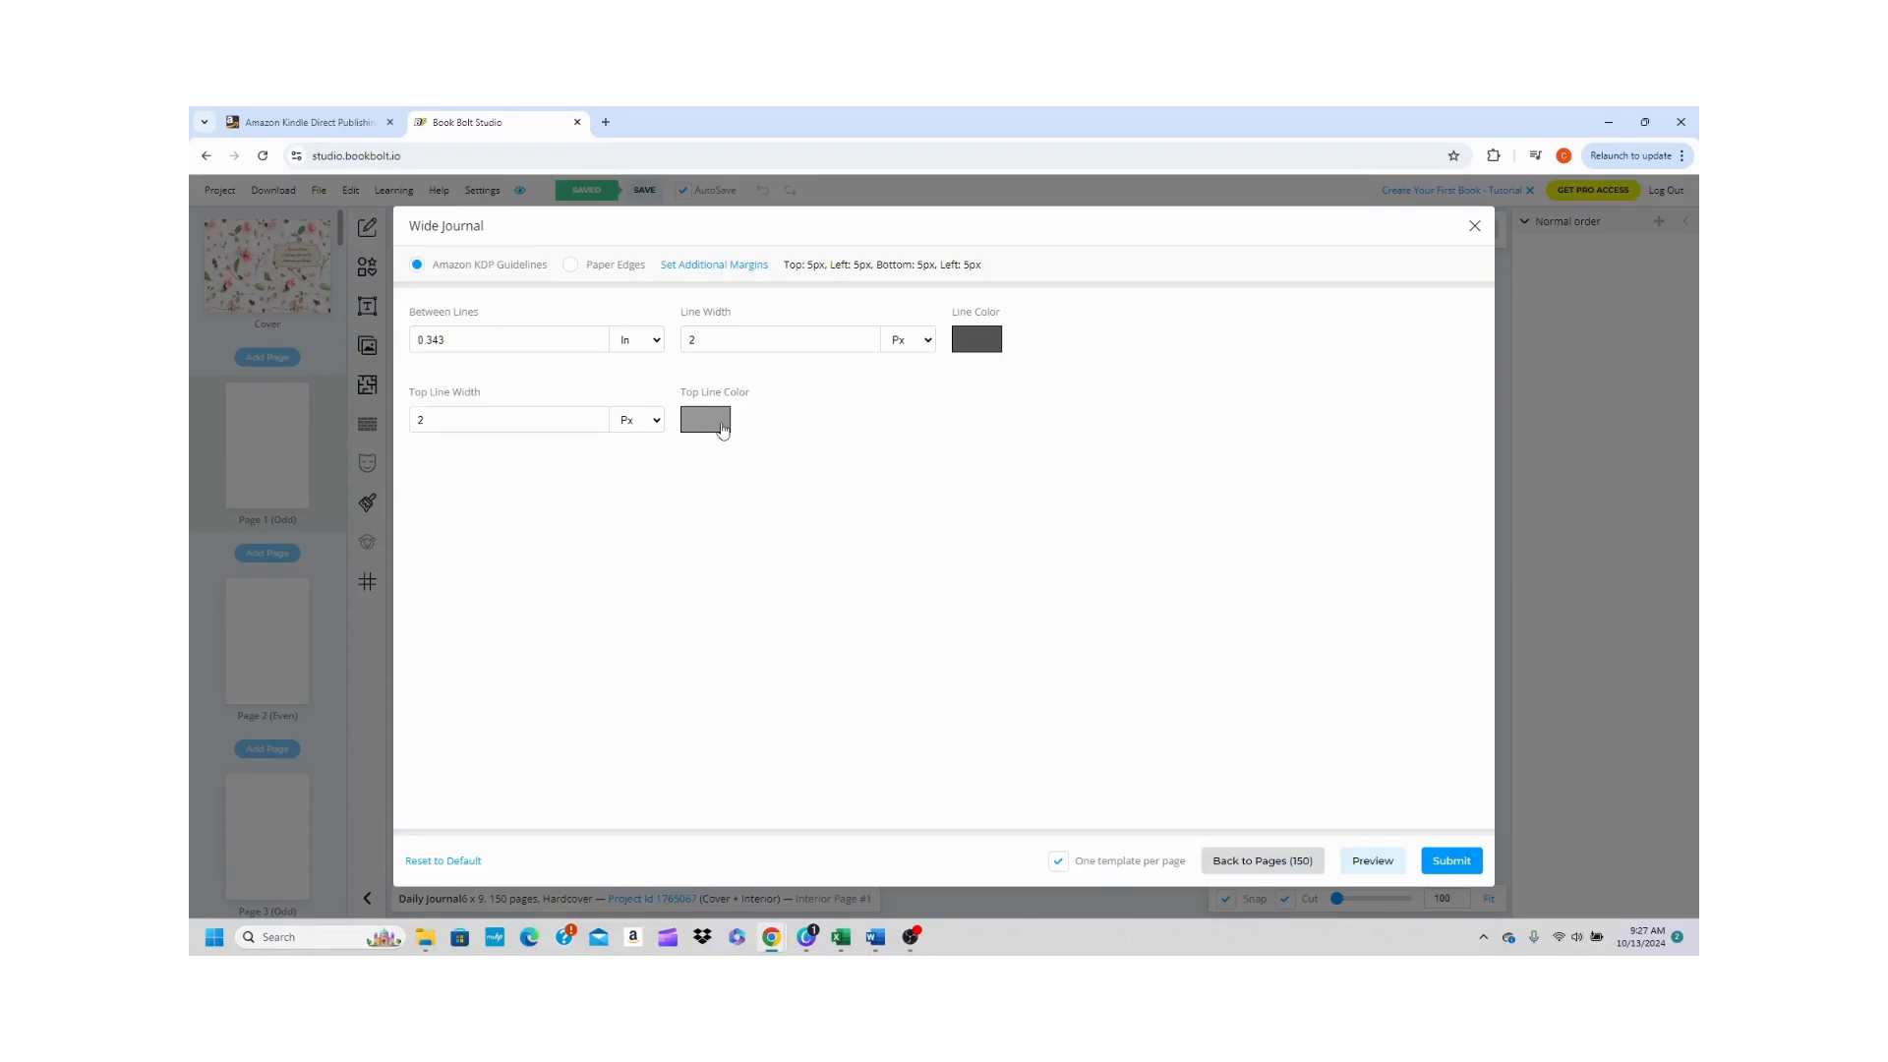
- Darken the template's top line color to a gray around #757171
click(722, 426)
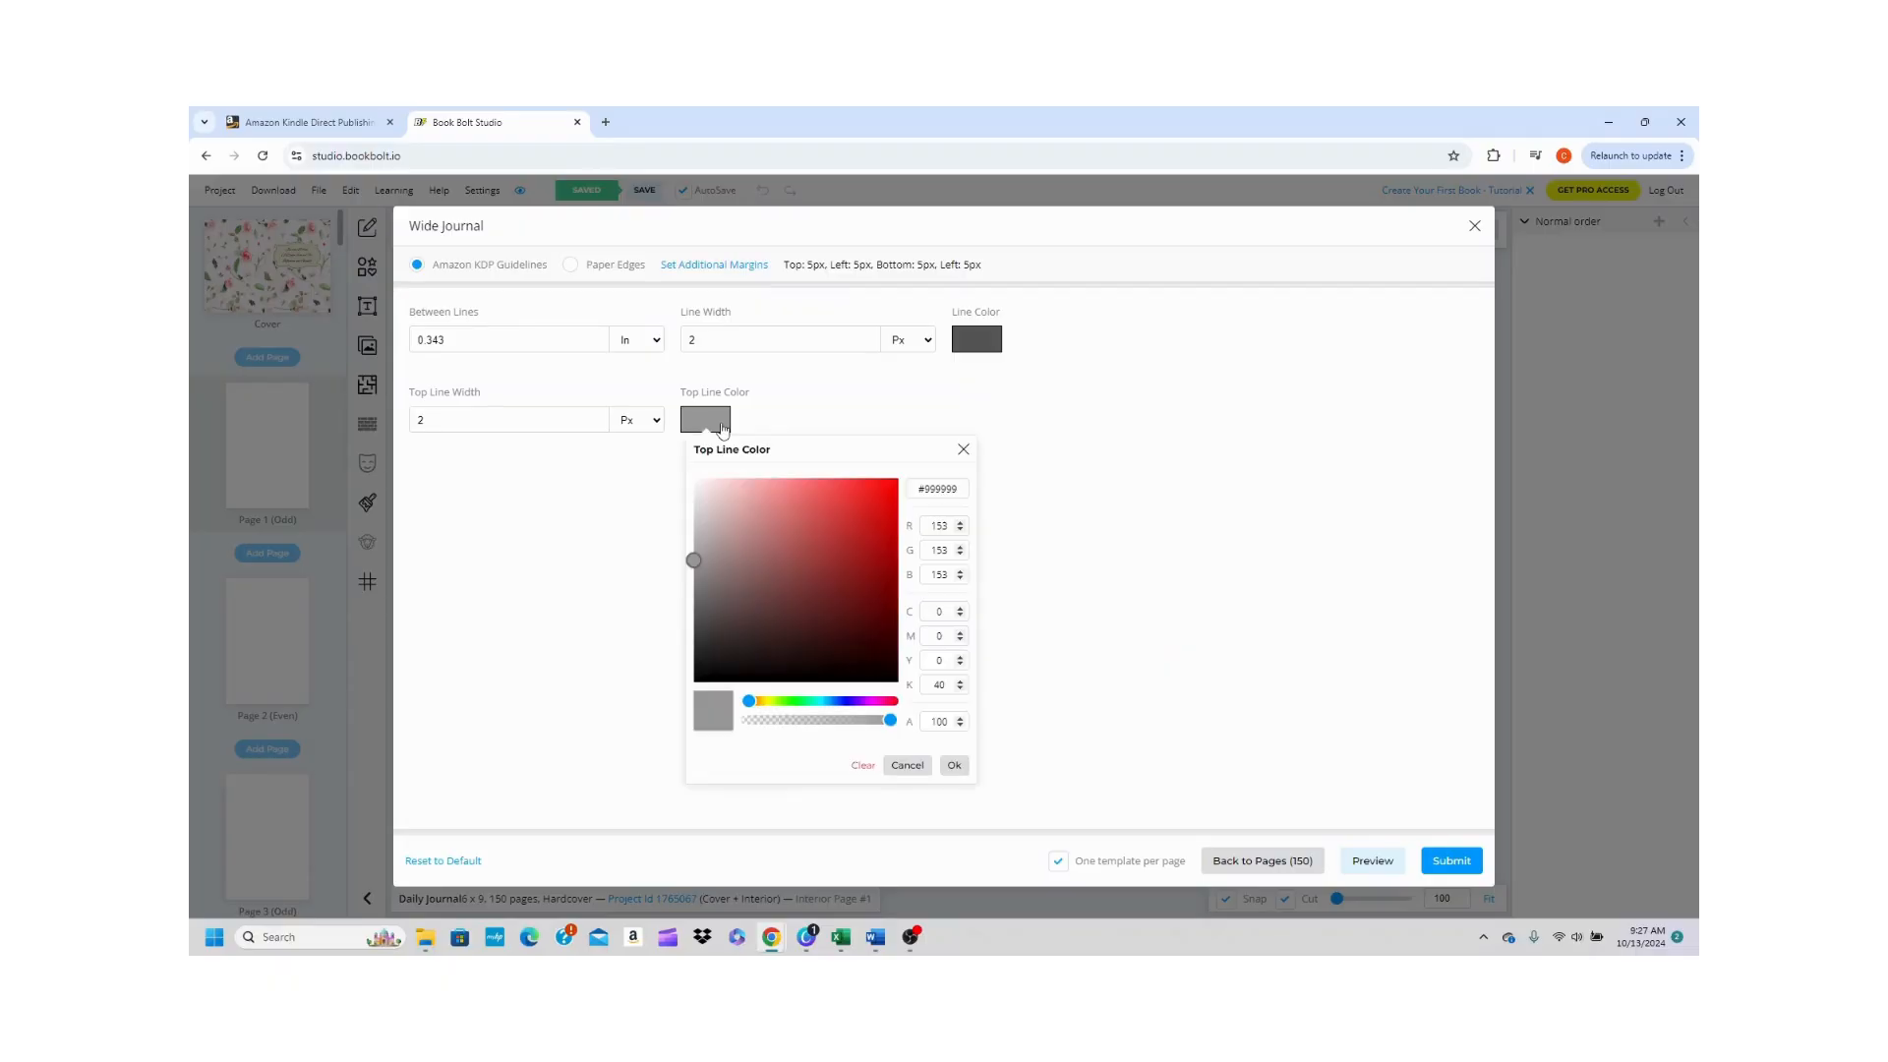
click(694, 580)
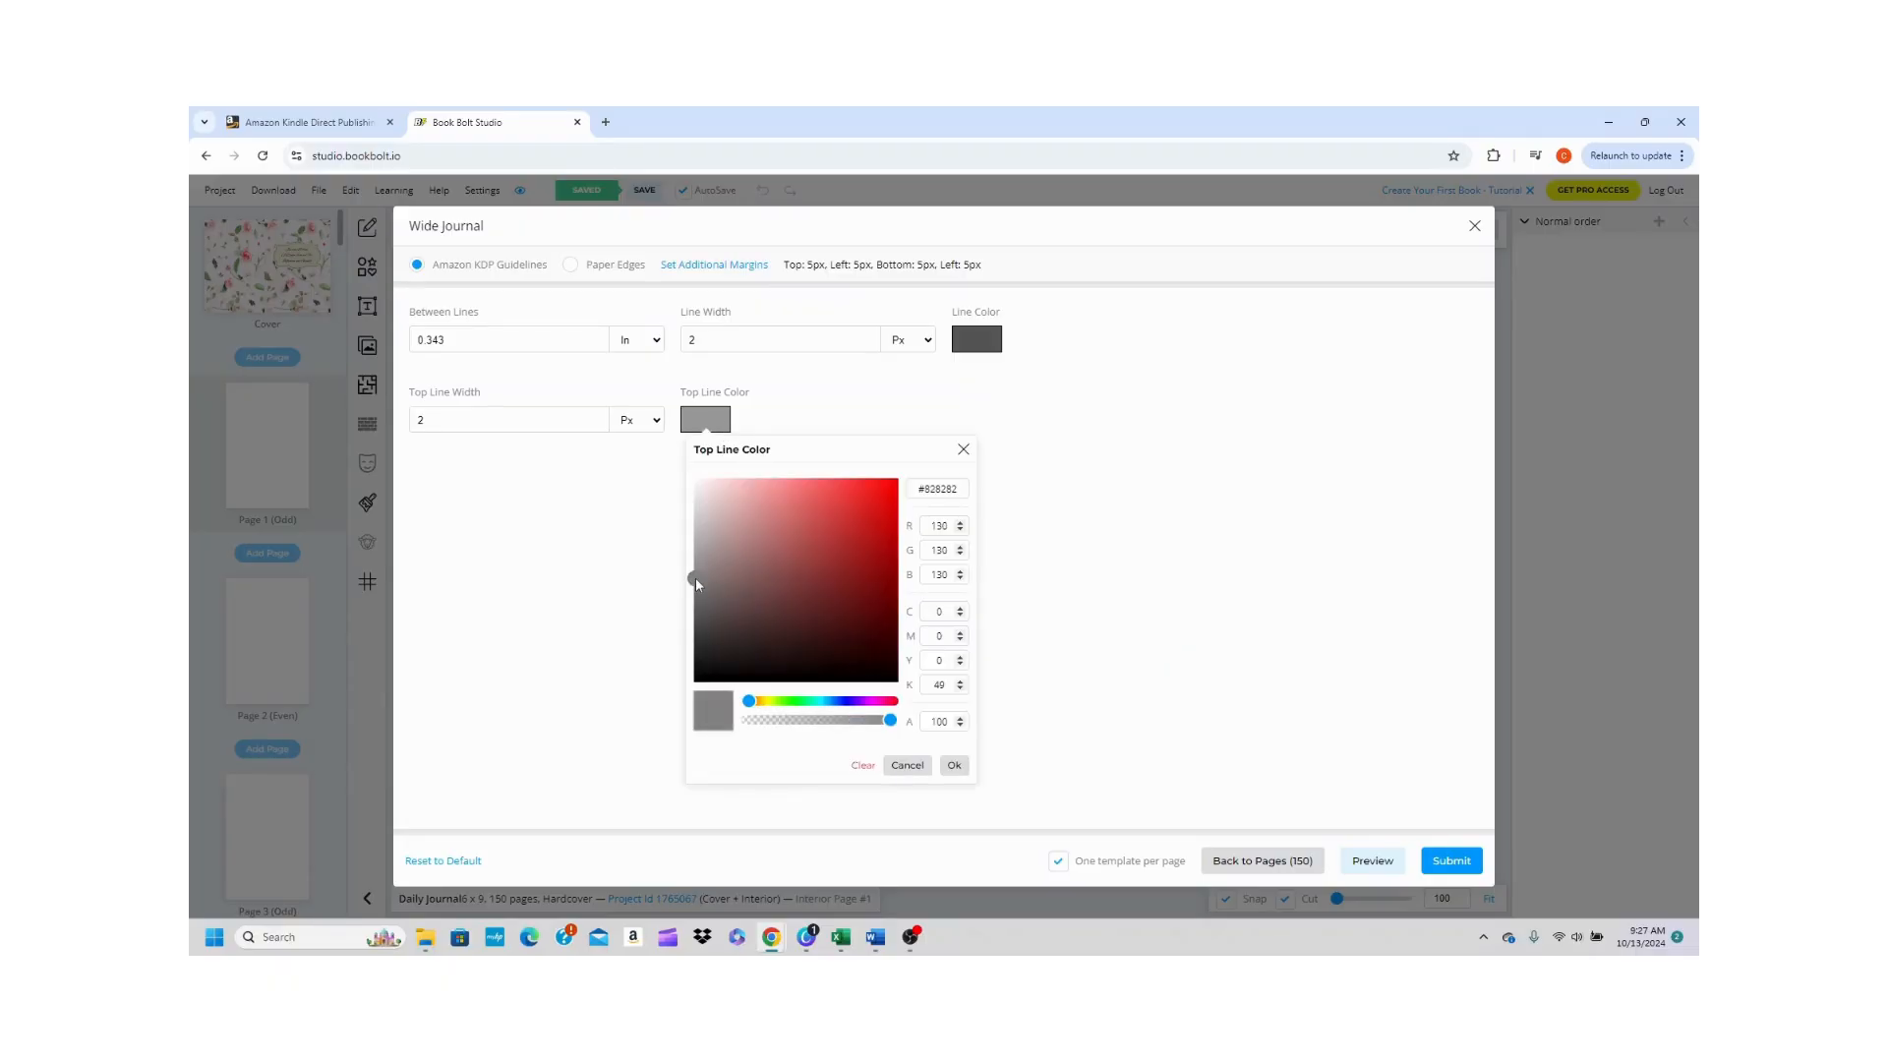
click(701, 588)
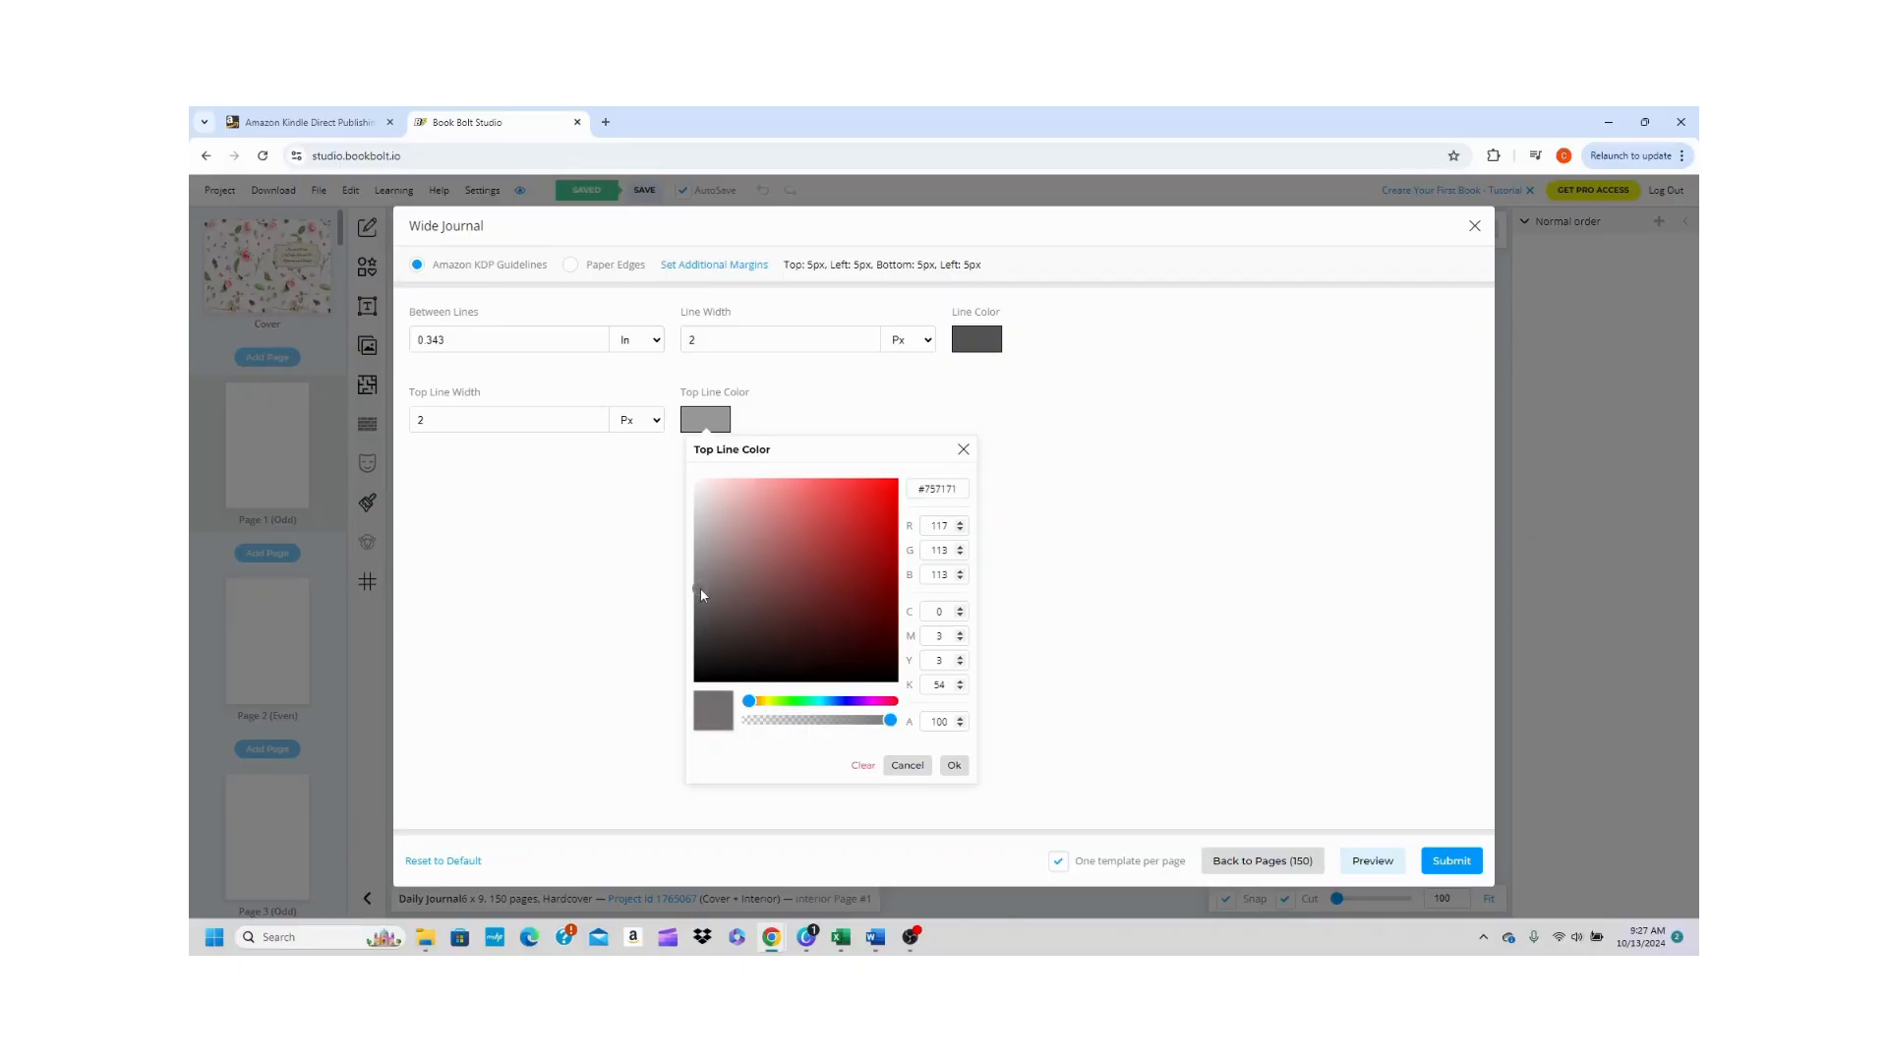
drag(700, 588, 698, 588)
click(954, 765)
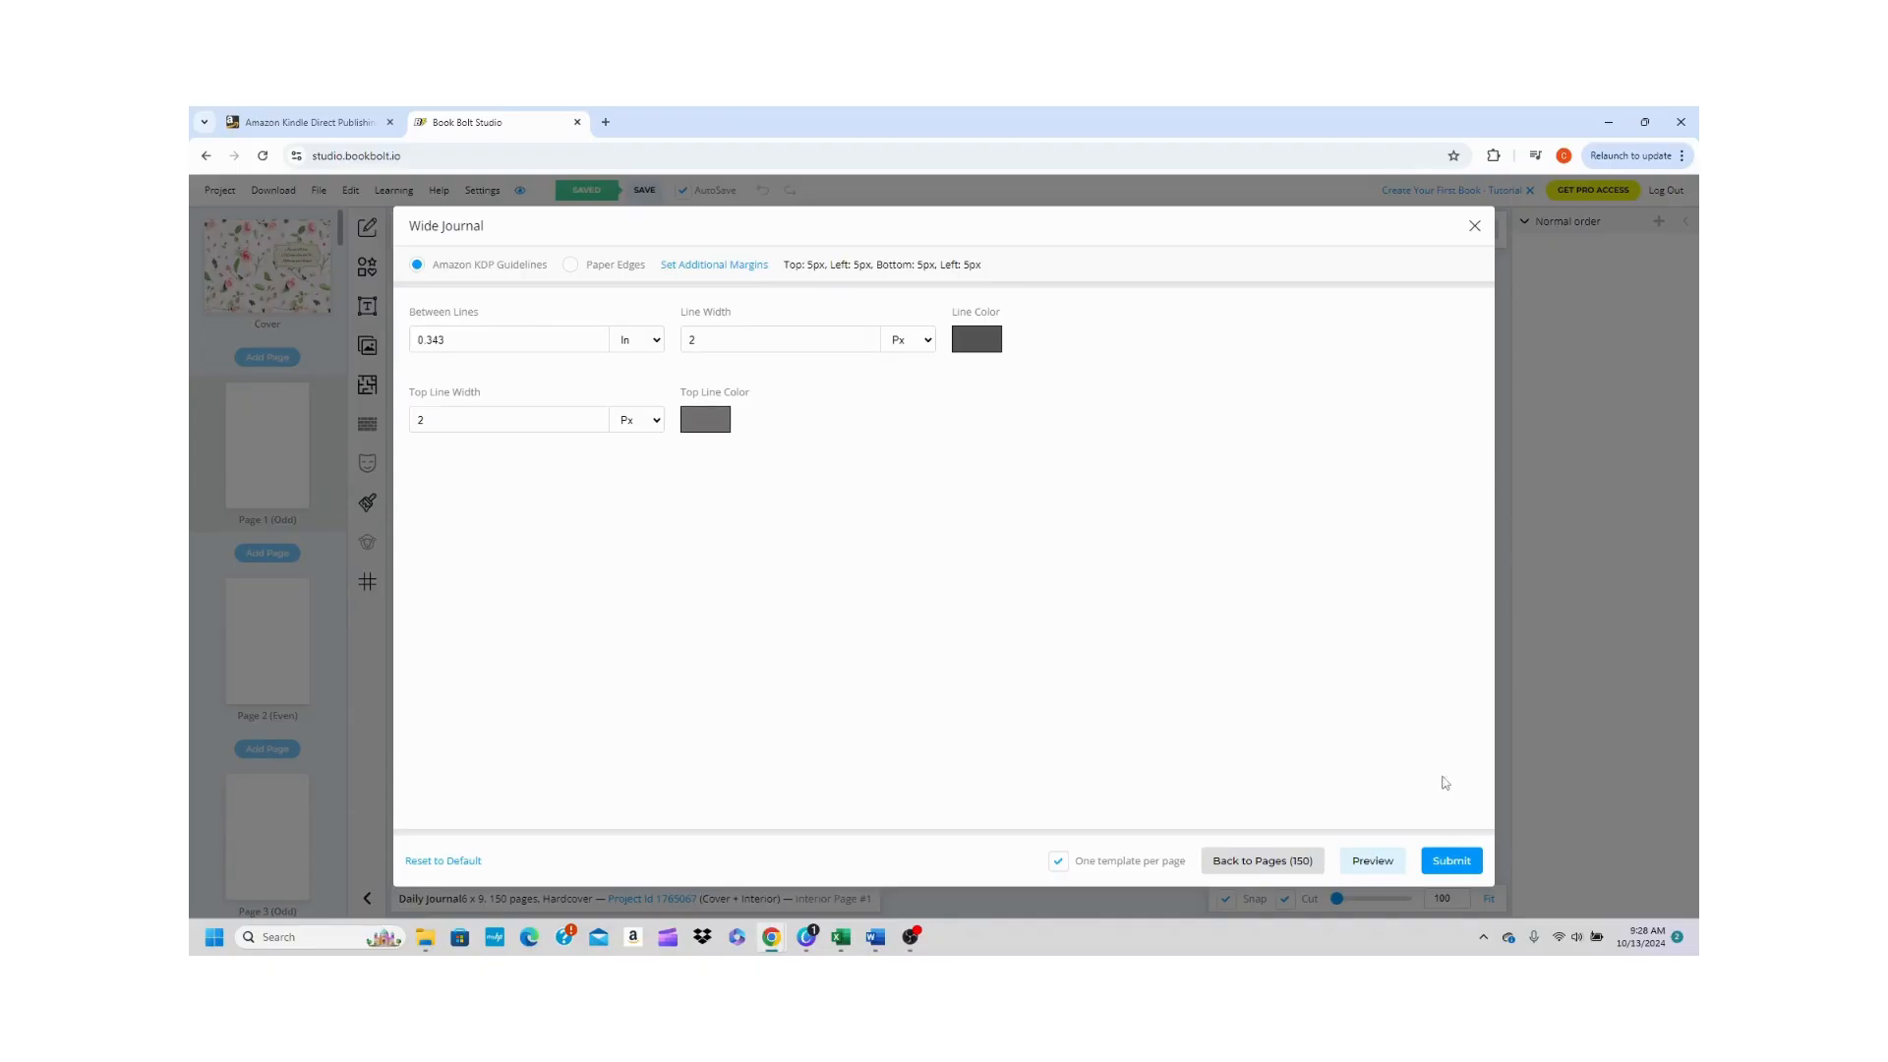
- Preview the Wide Journal page, apply the template to the selected pages, and check the interior page thumbnails
click(1386, 867)
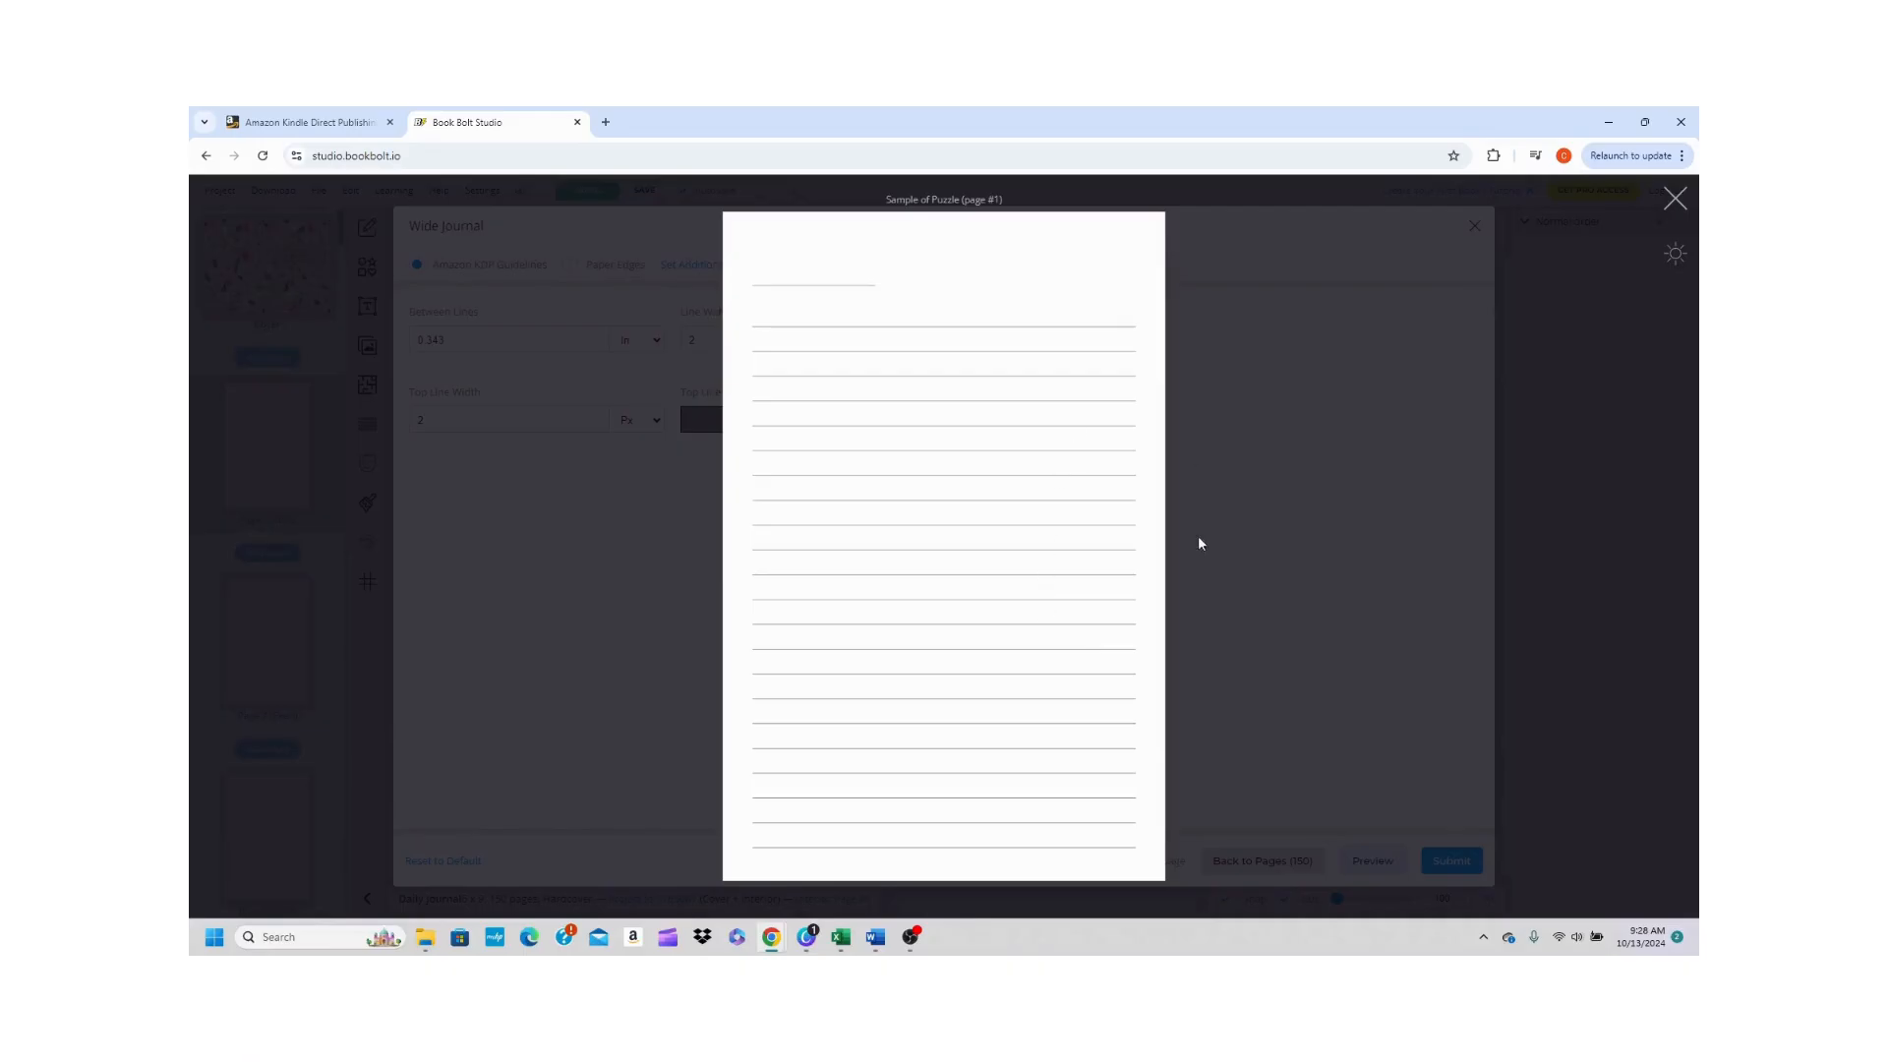
click(1676, 198)
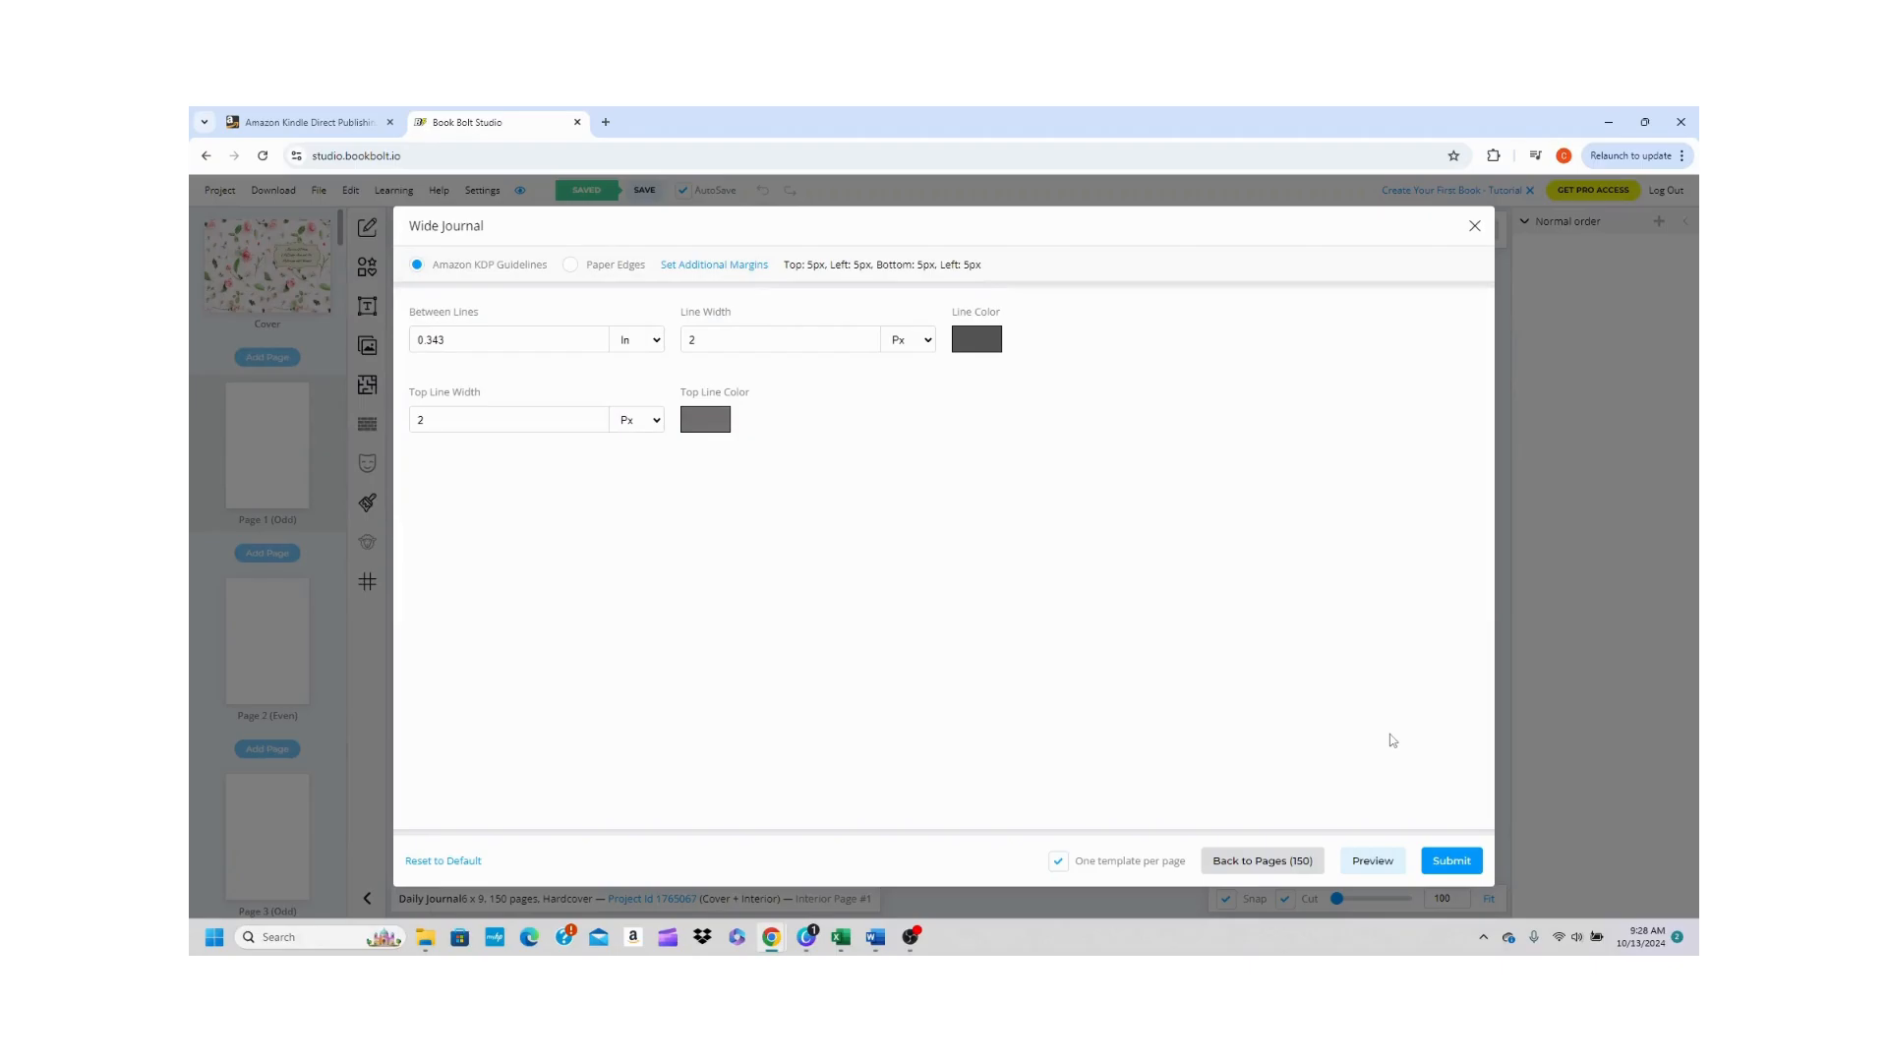
click(1455, 863)
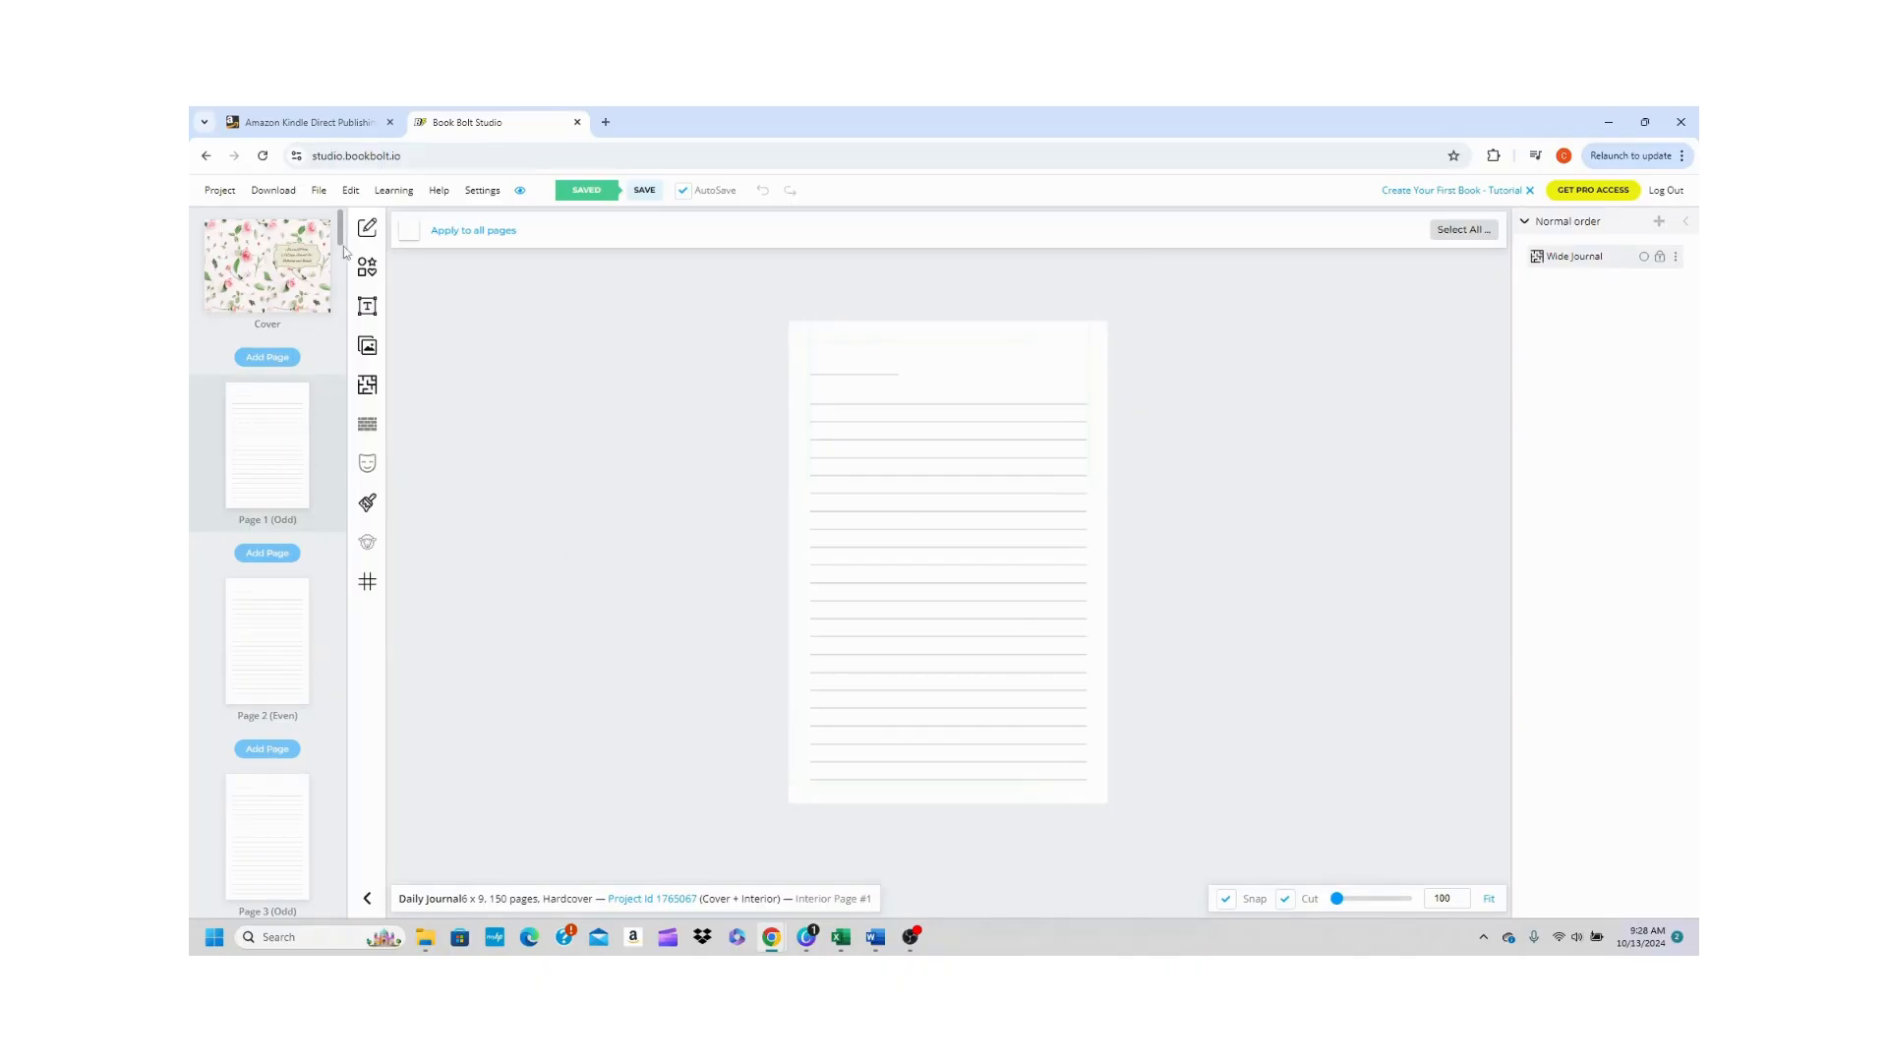
scroll(342, 246, down, 2)
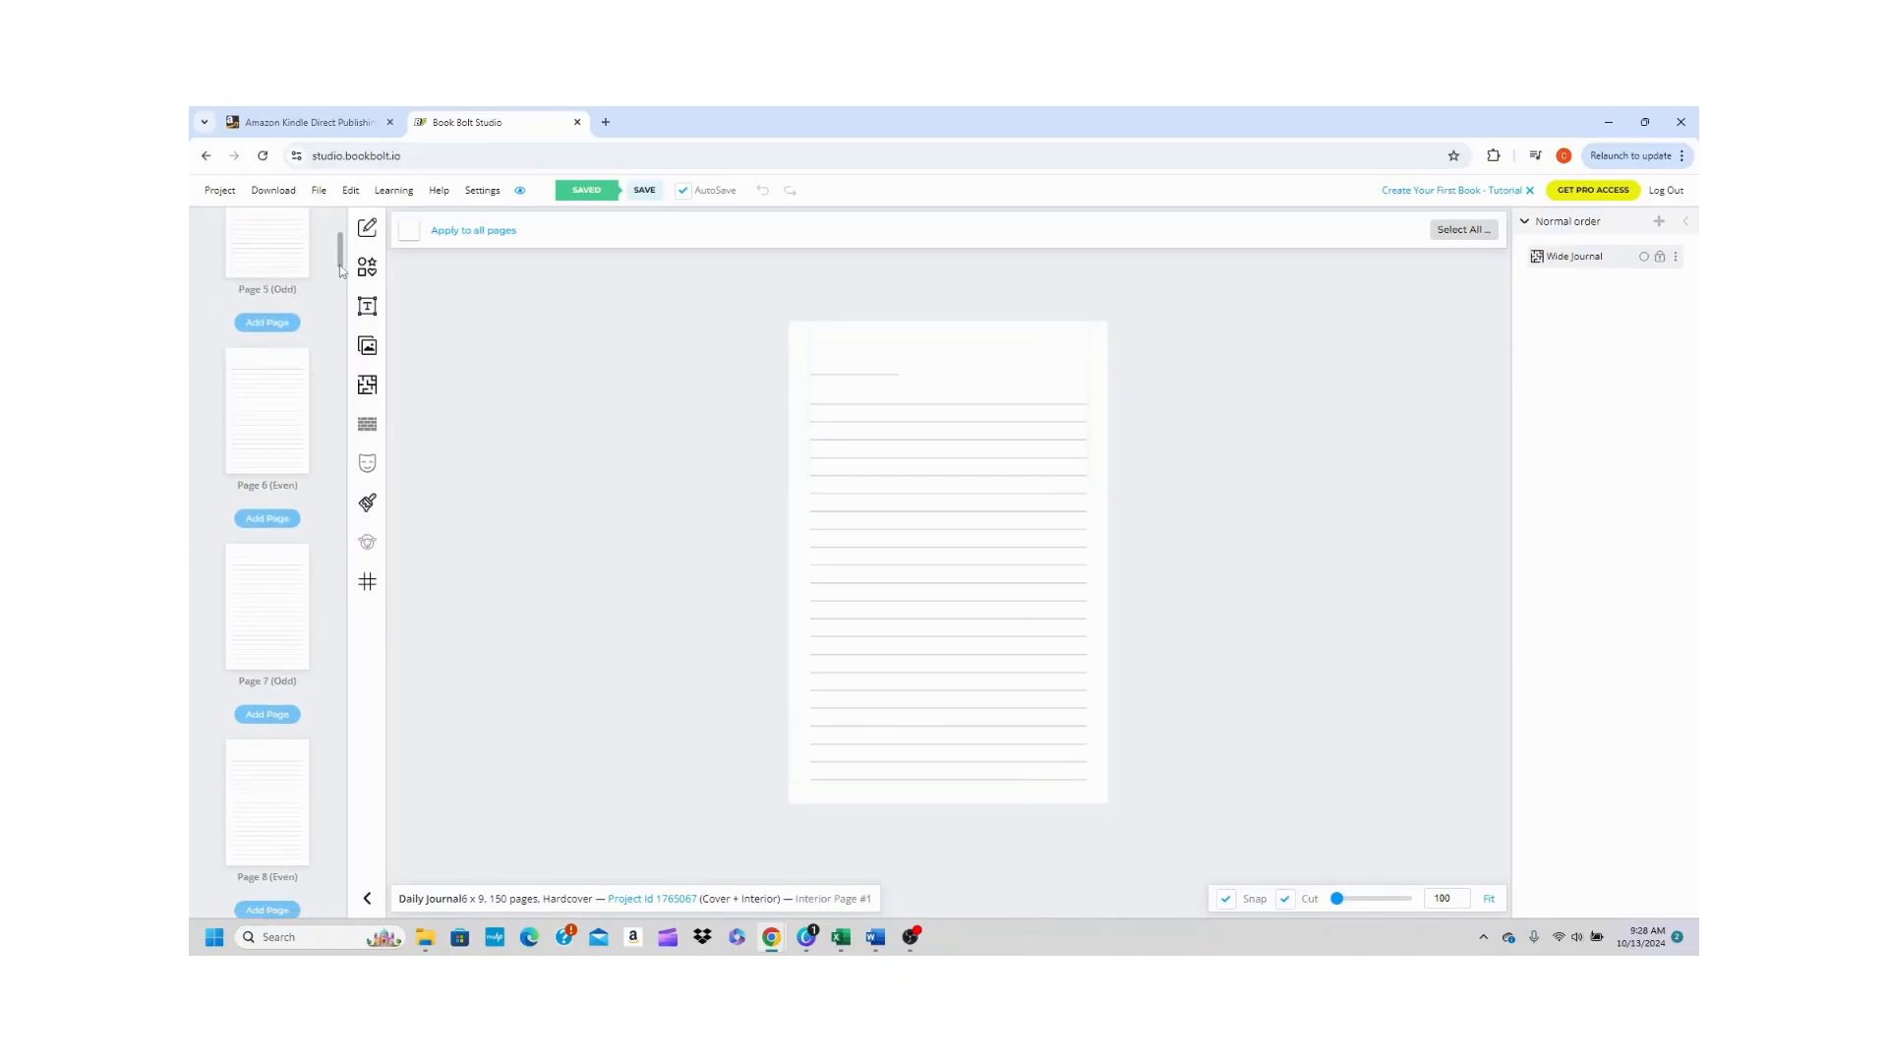
scroll(341, 246, up, 2)
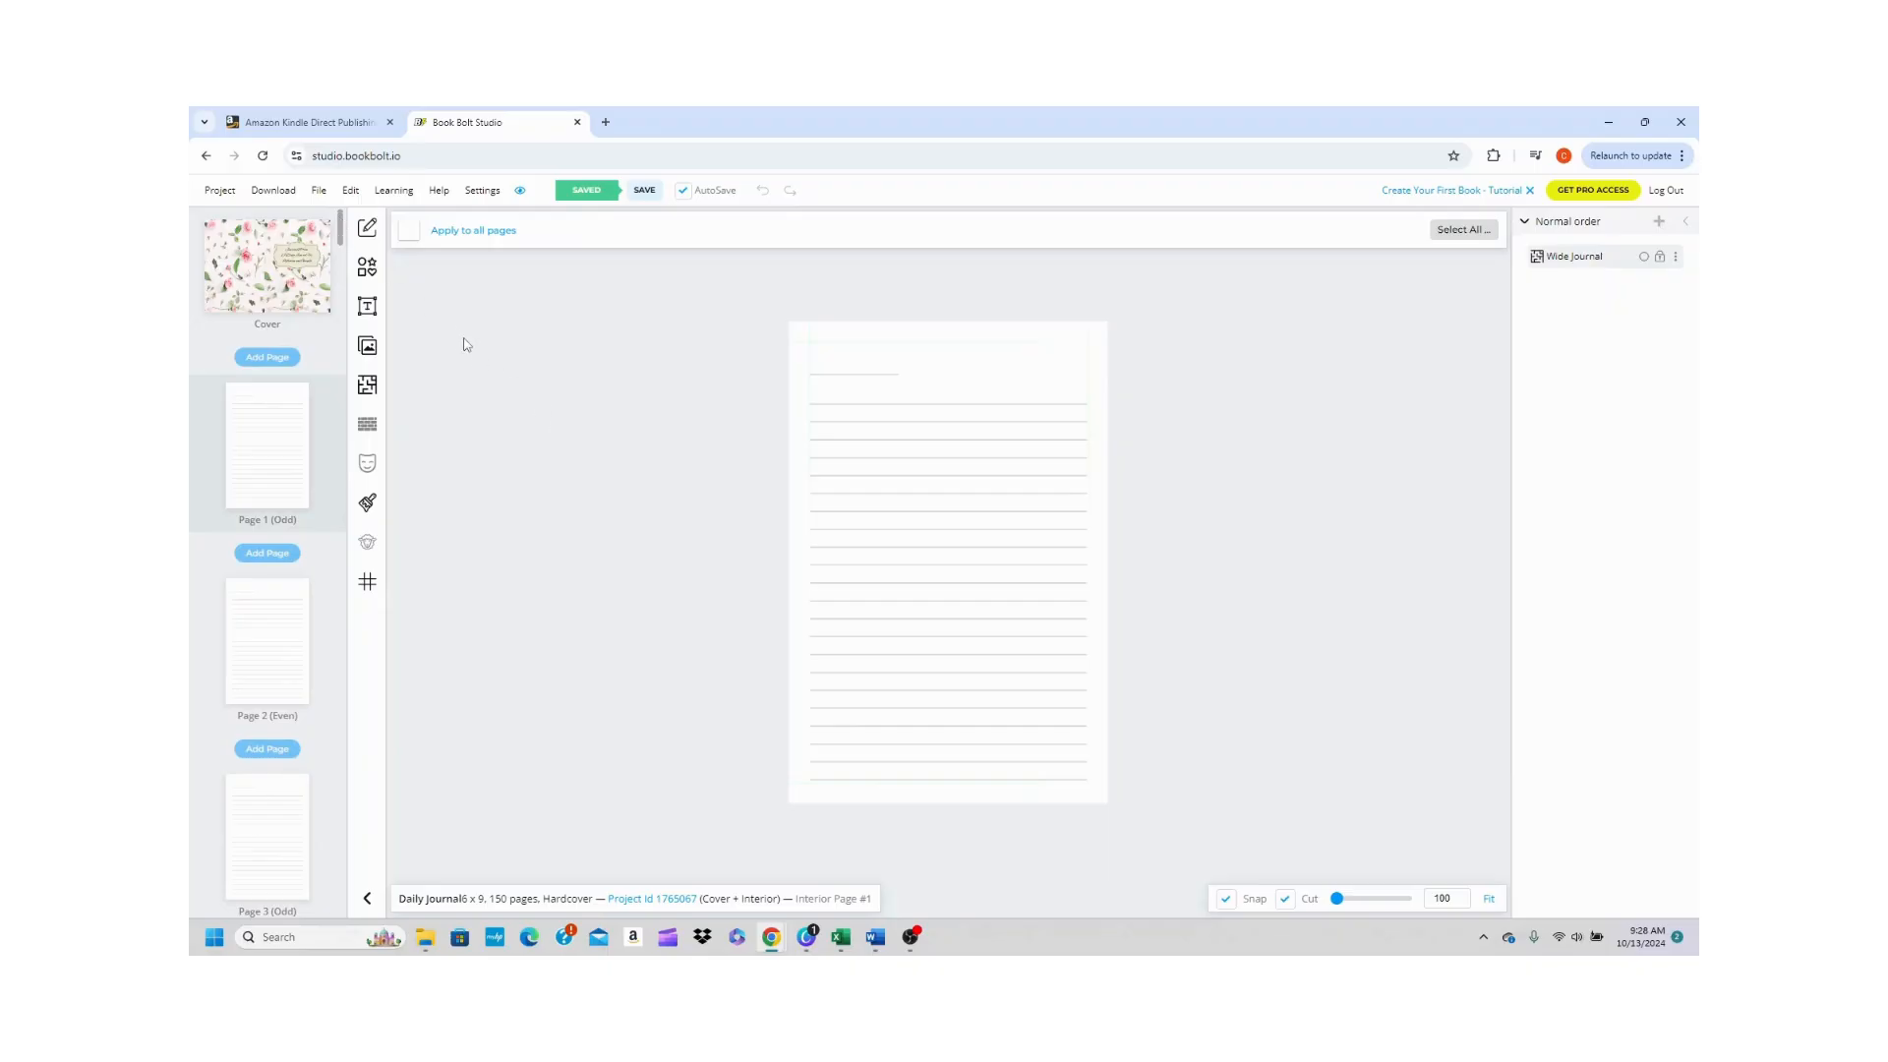
- Download the current project in CMYK for printed books and dismiss the download notice
click(263, 196)
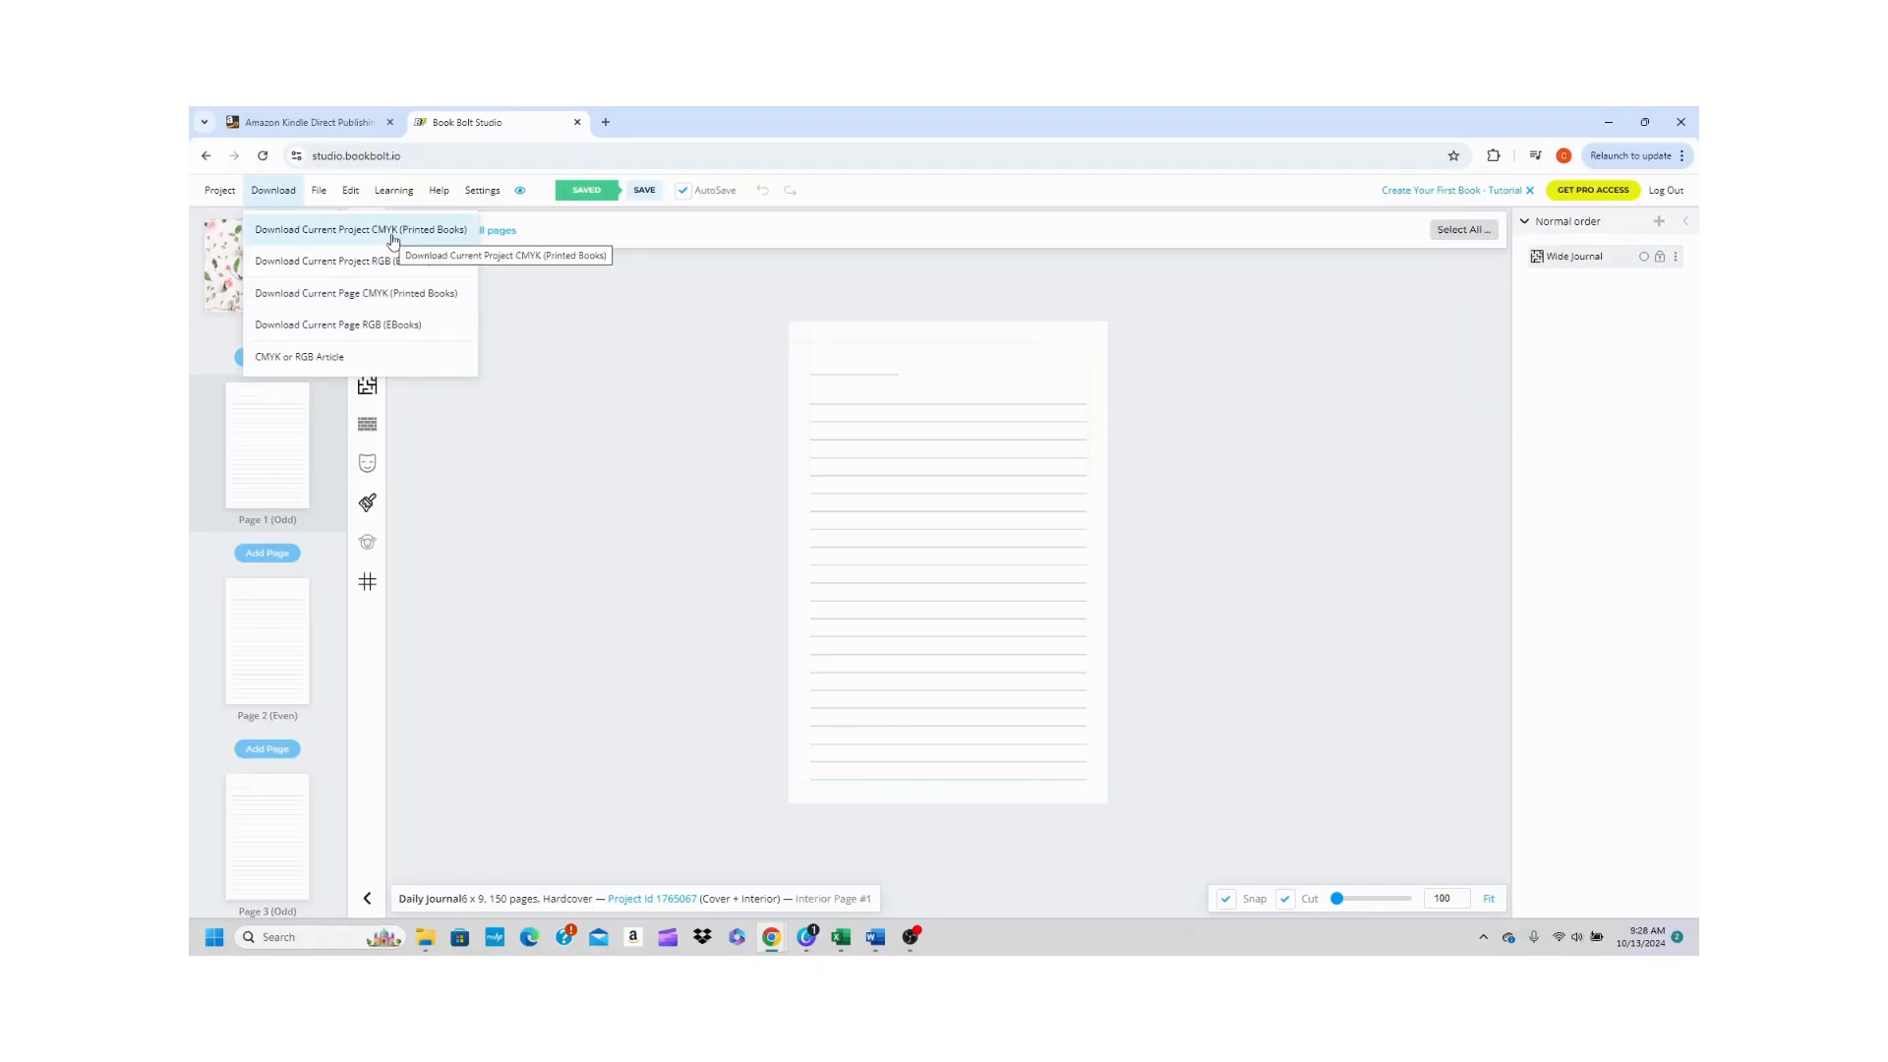
click(392, 234)
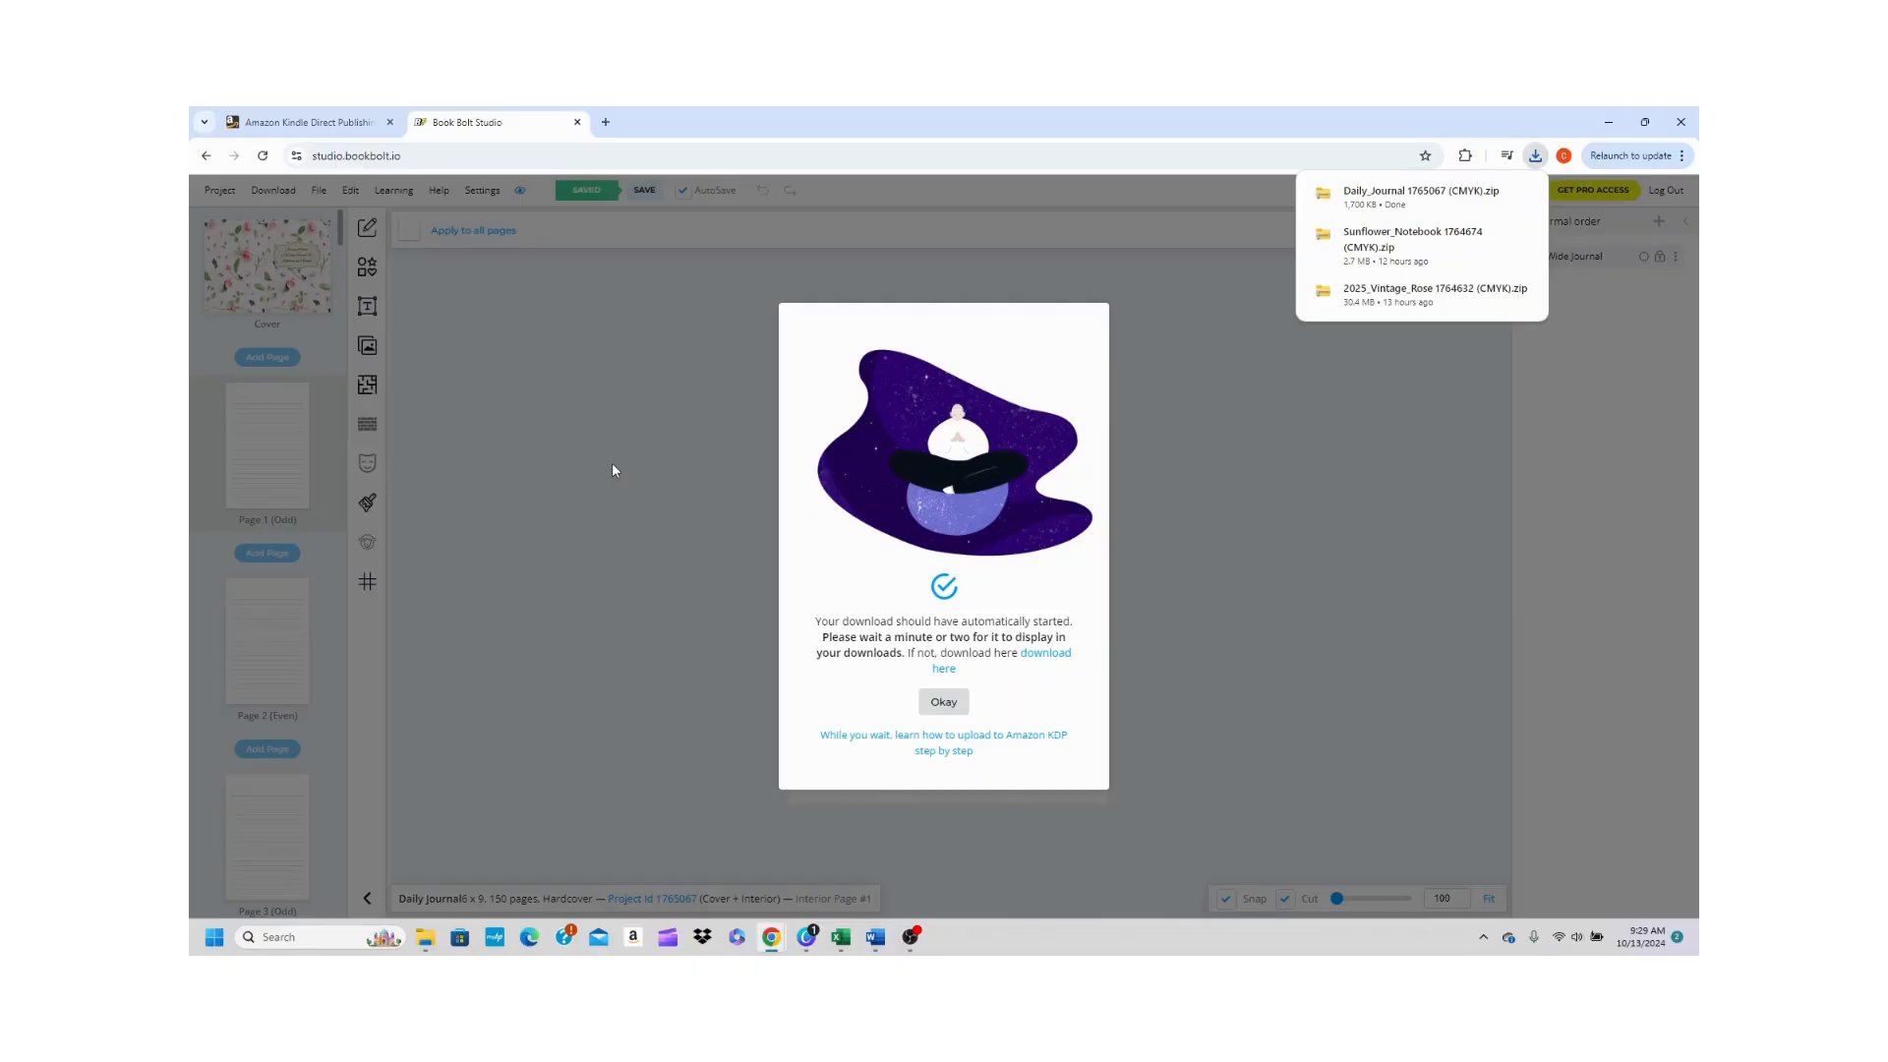
click(950, 710)
click(950, 710)
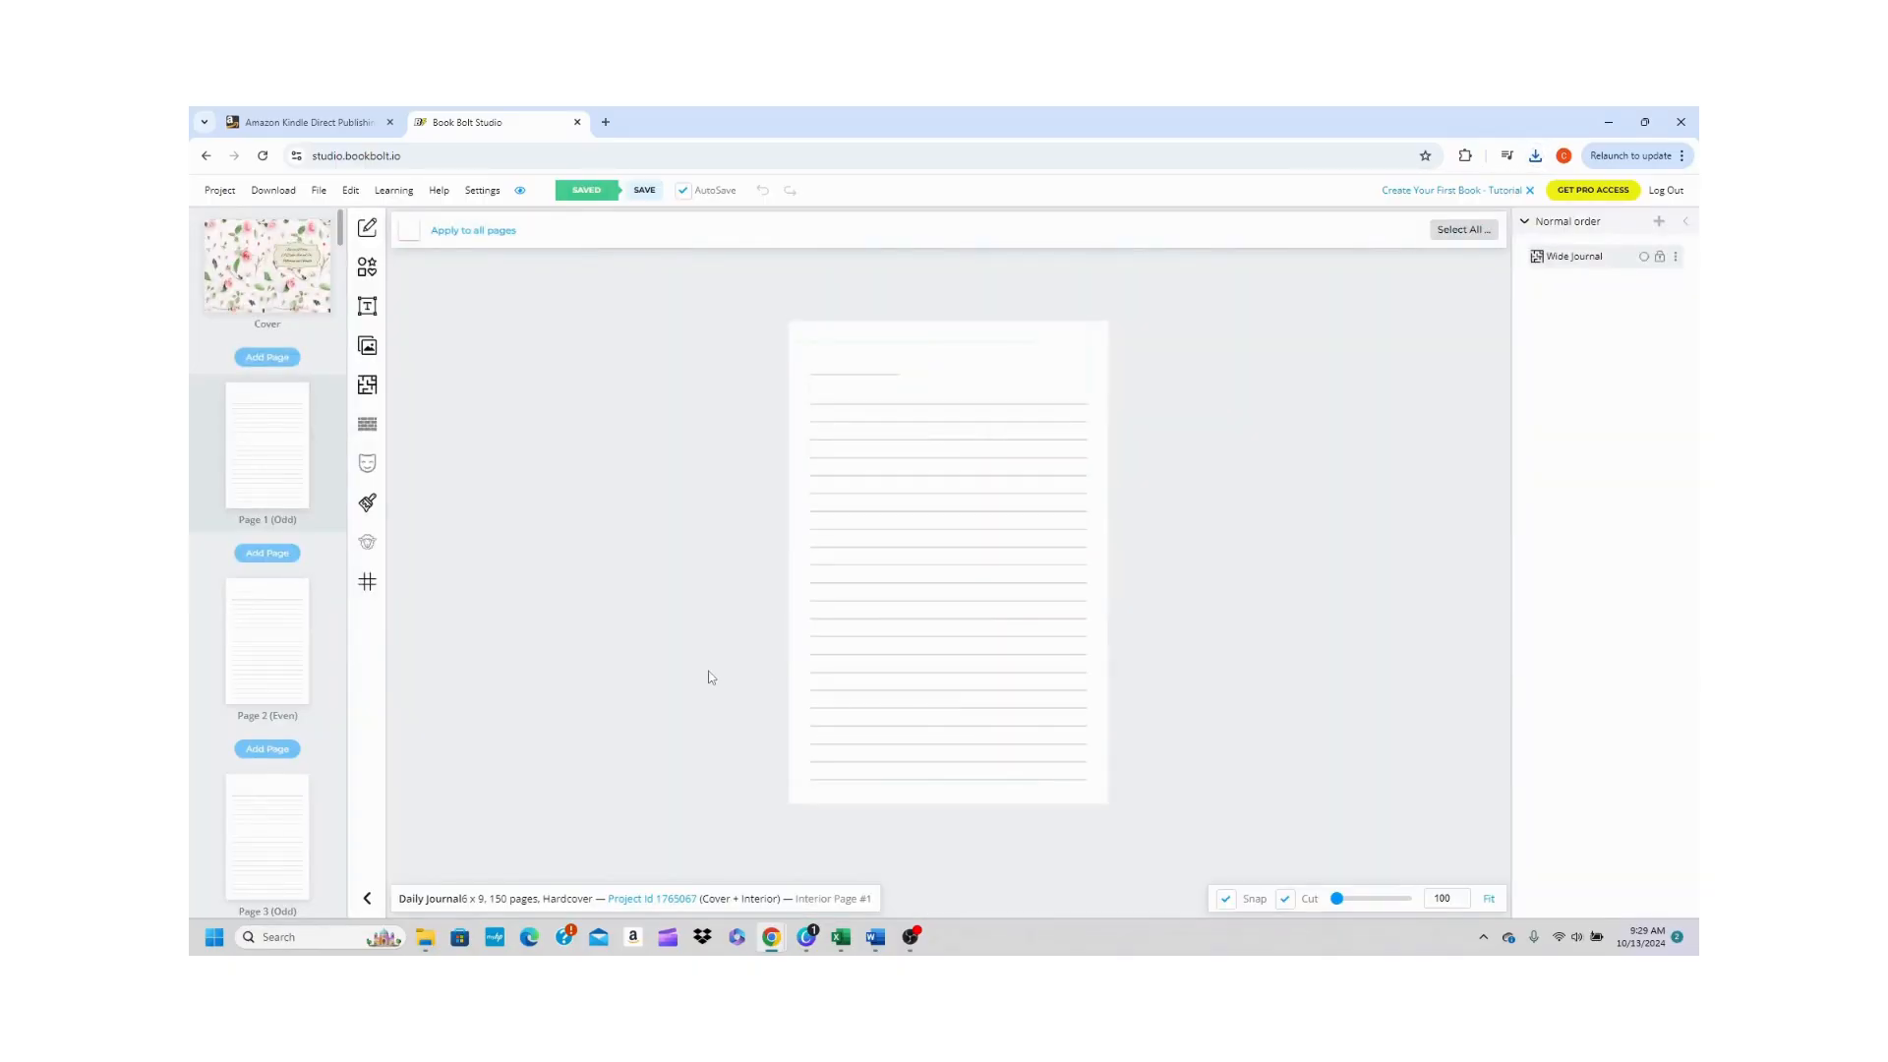
- In File Explorer, extract the downloaded Daily_Journal (CMYK) zip within Downloads, view the extracted folder's files, and minimize the window
click(425, 939)
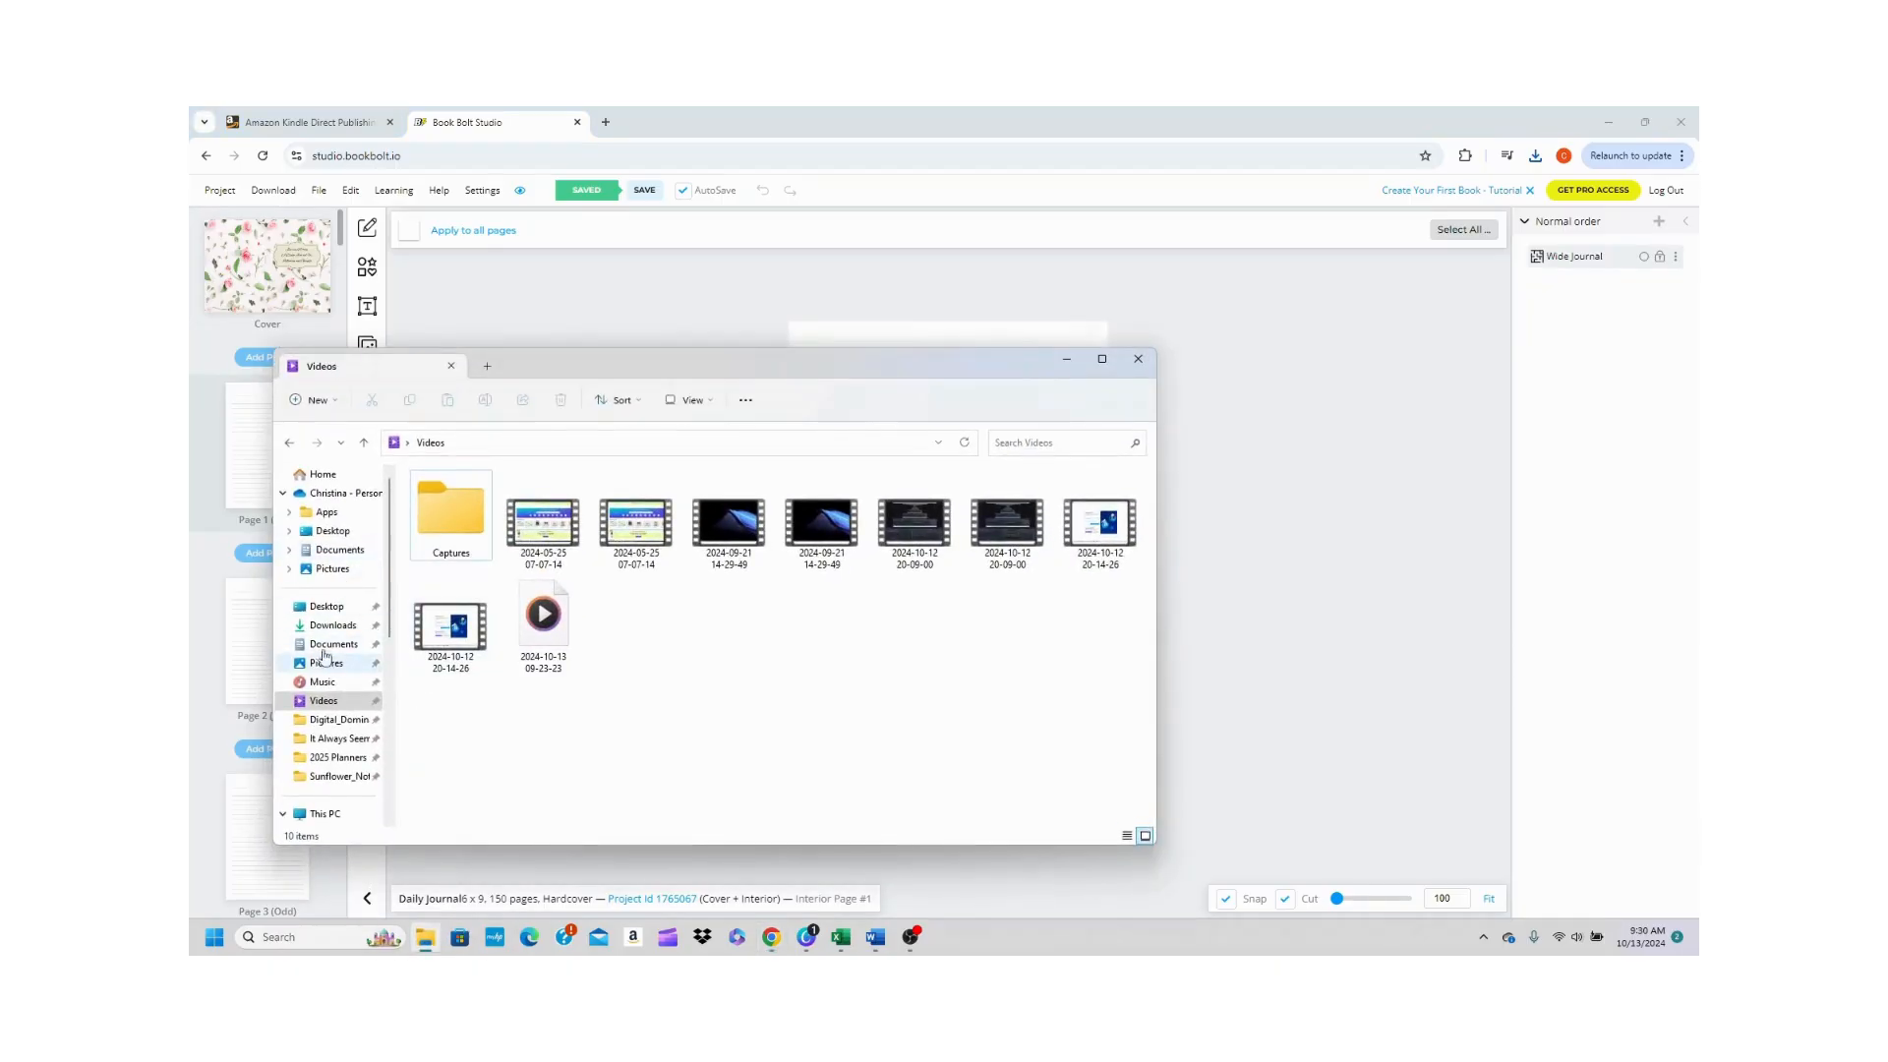
click(332, 626)
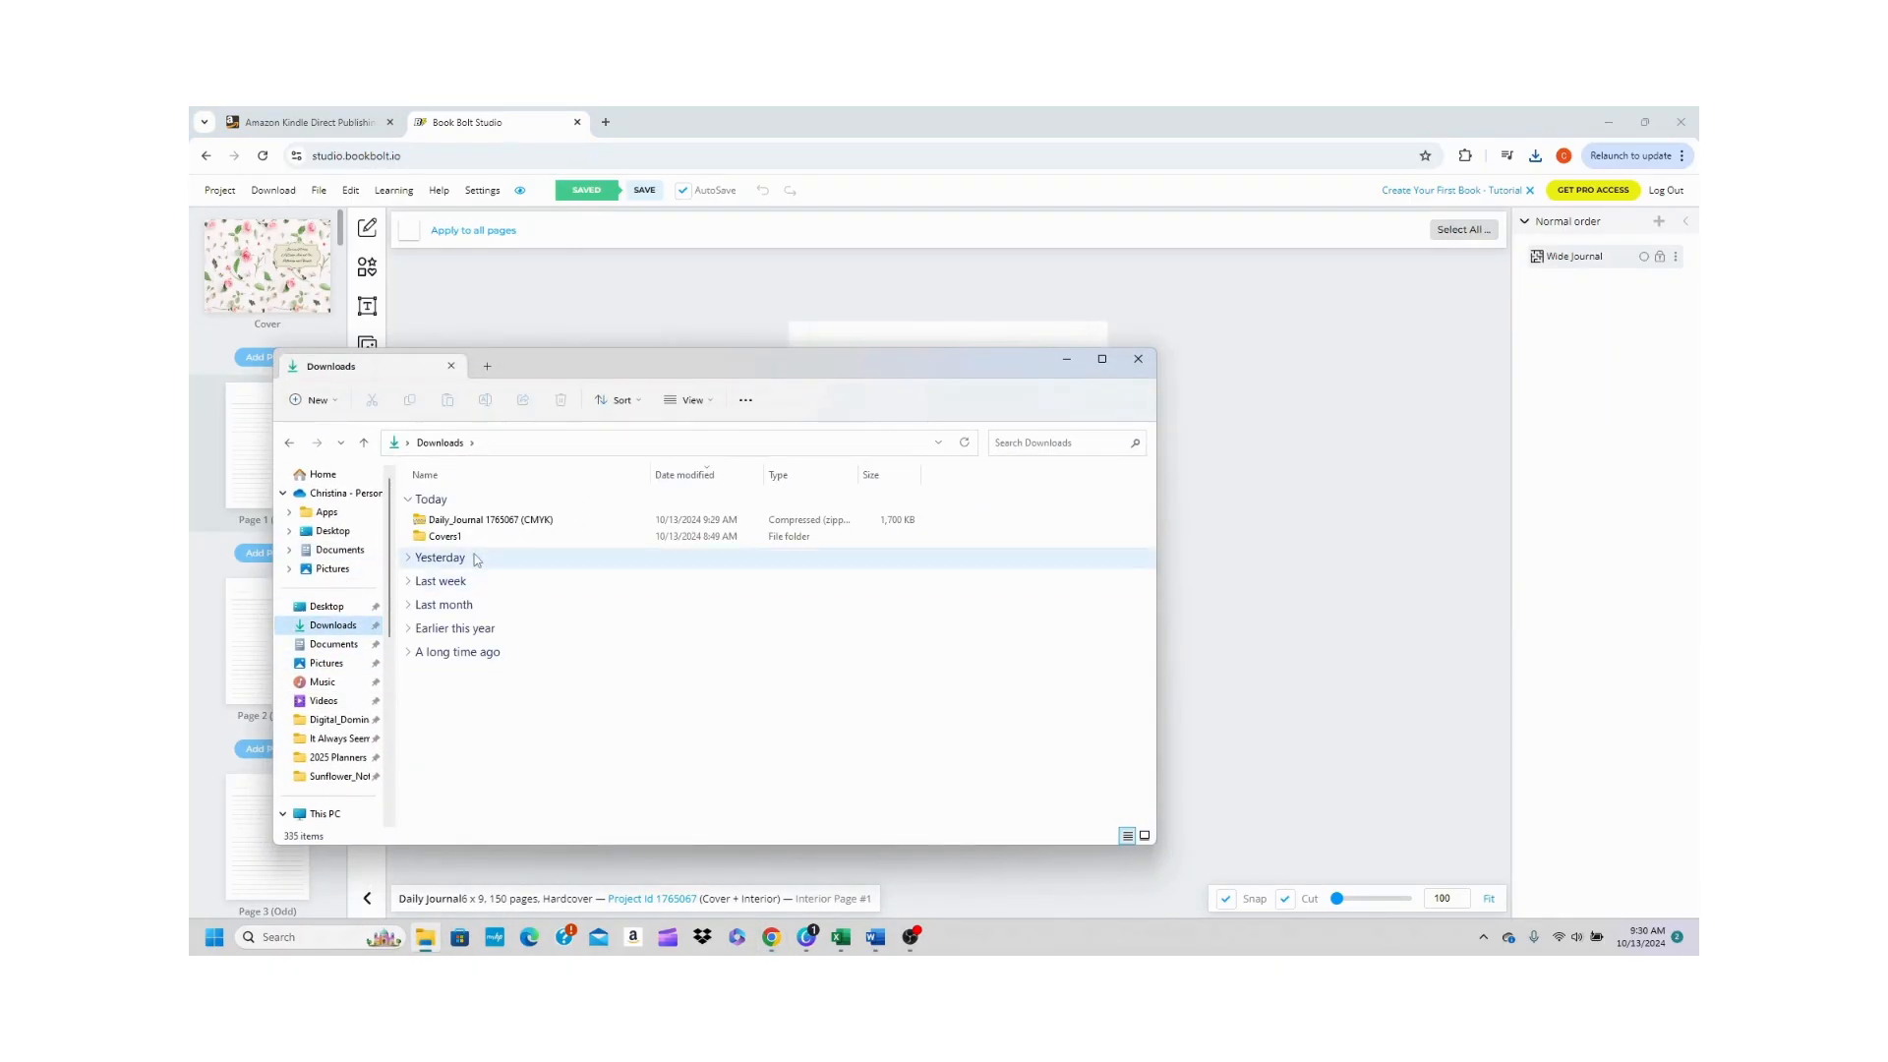
right_click(429, 523)
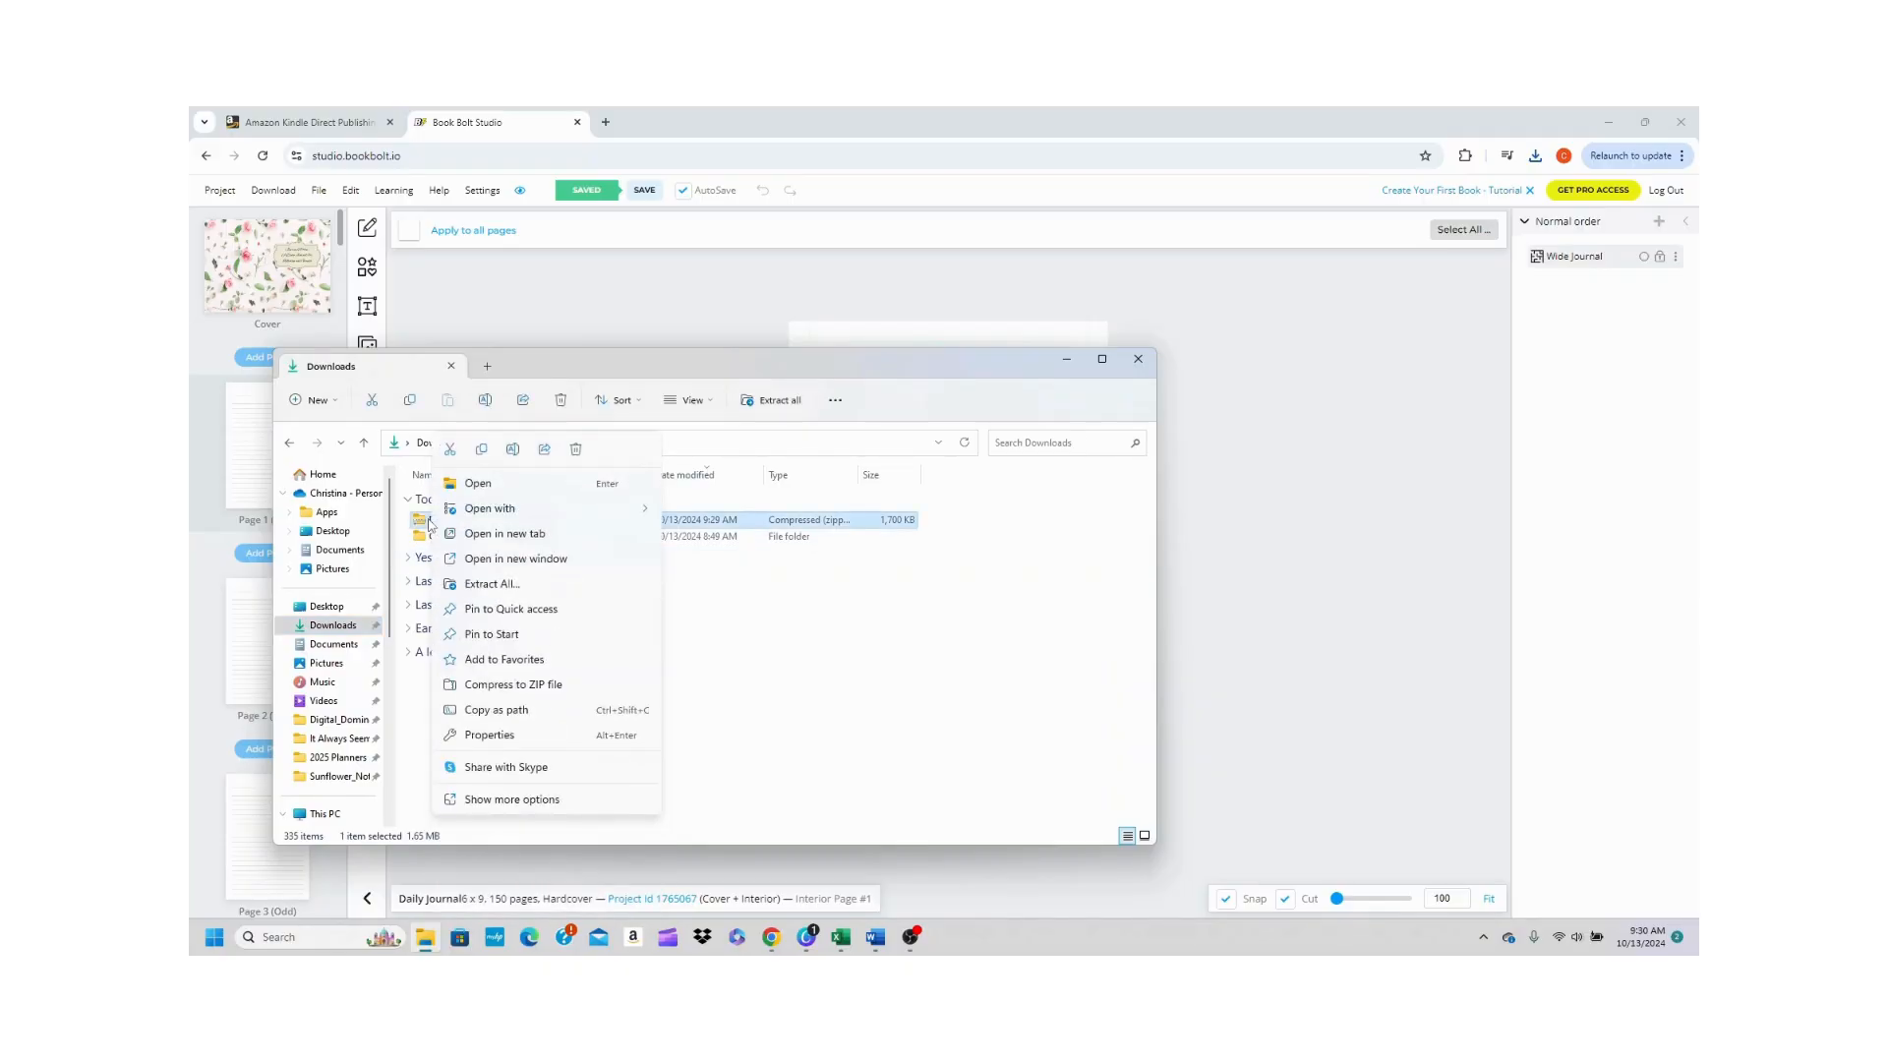
click(479, 584)
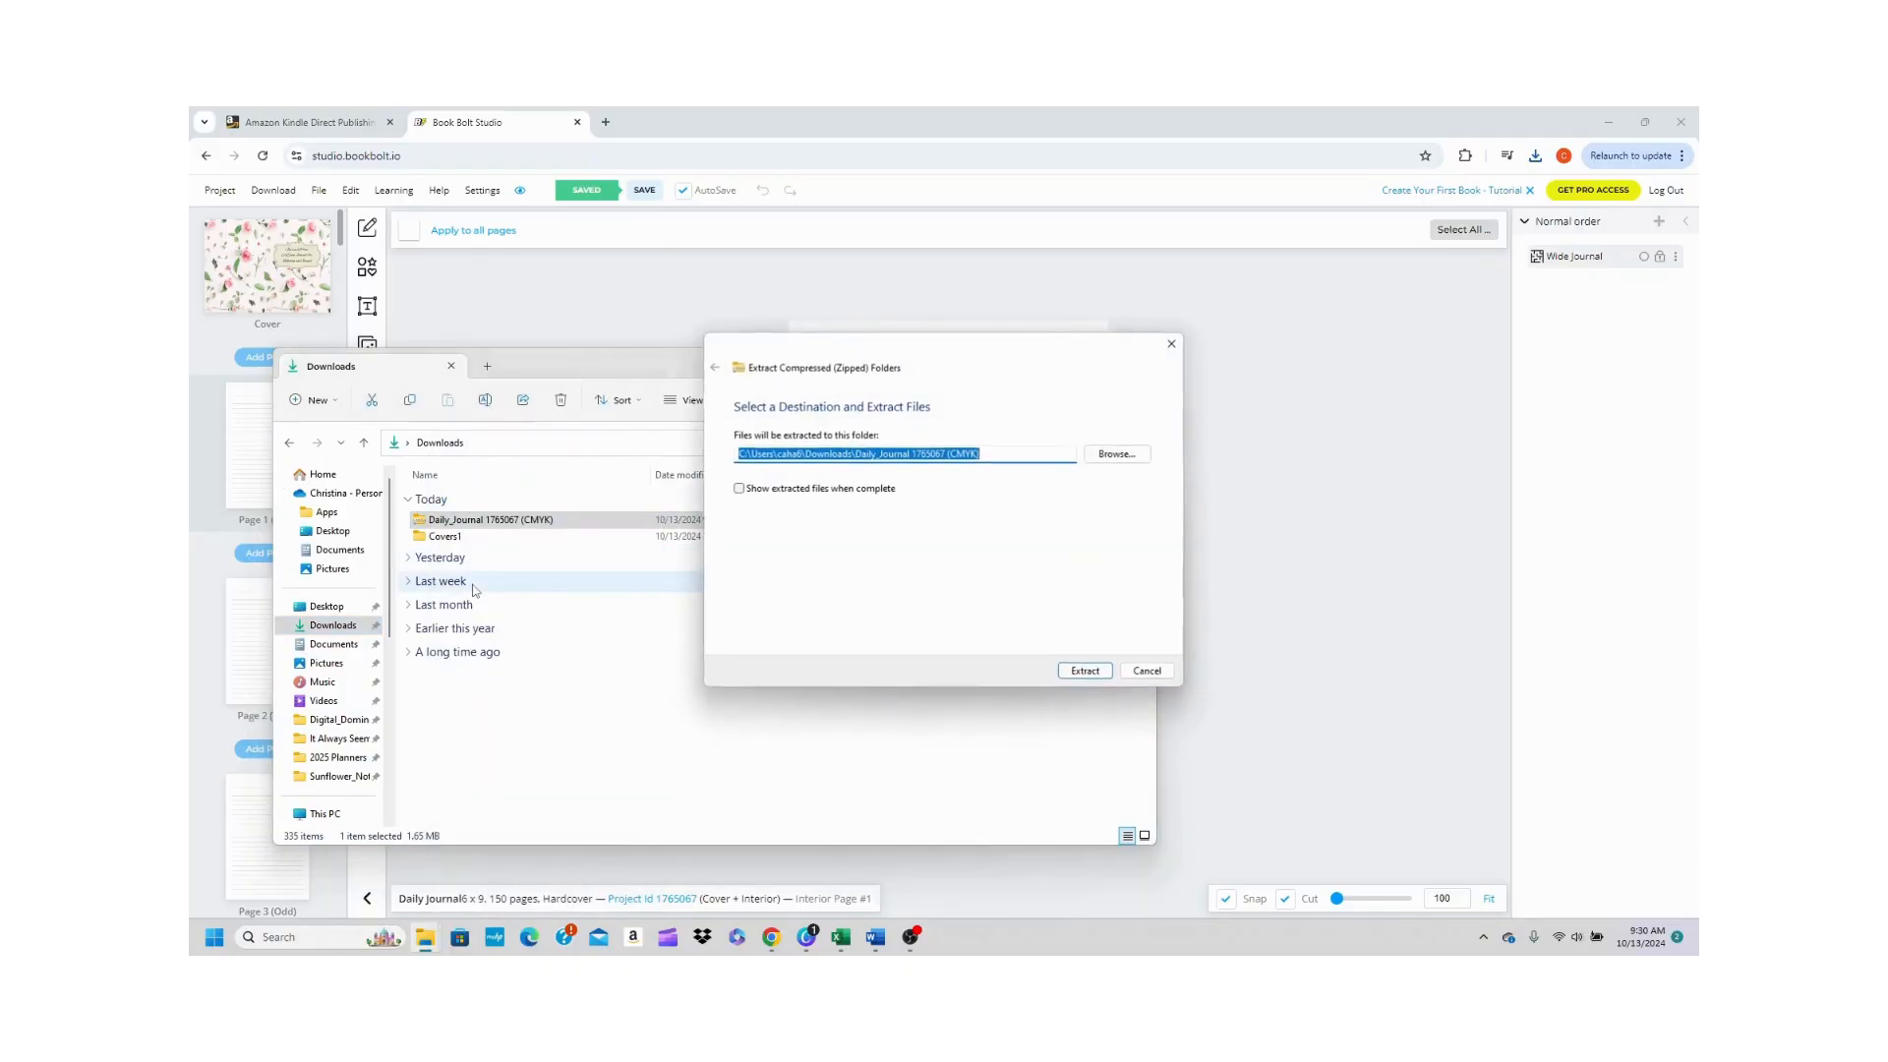
click(1086, 672)
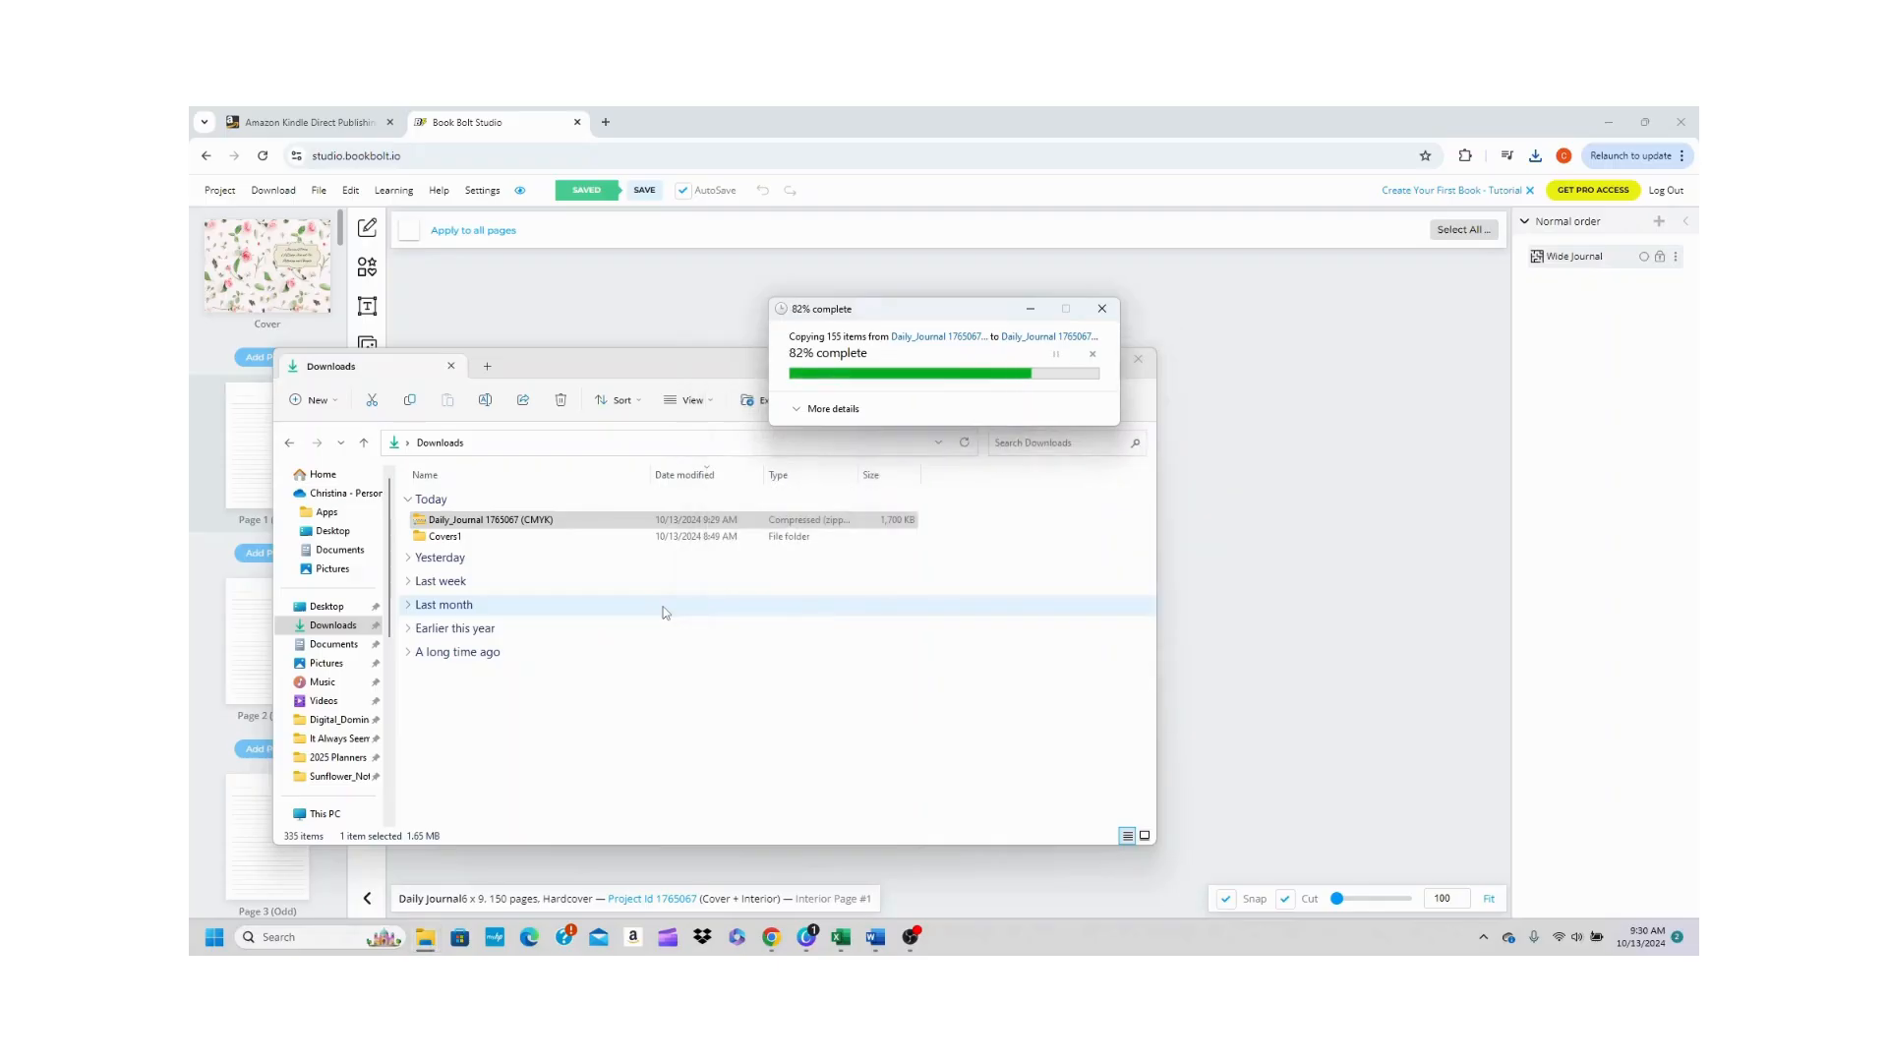
double_click(513, 538)
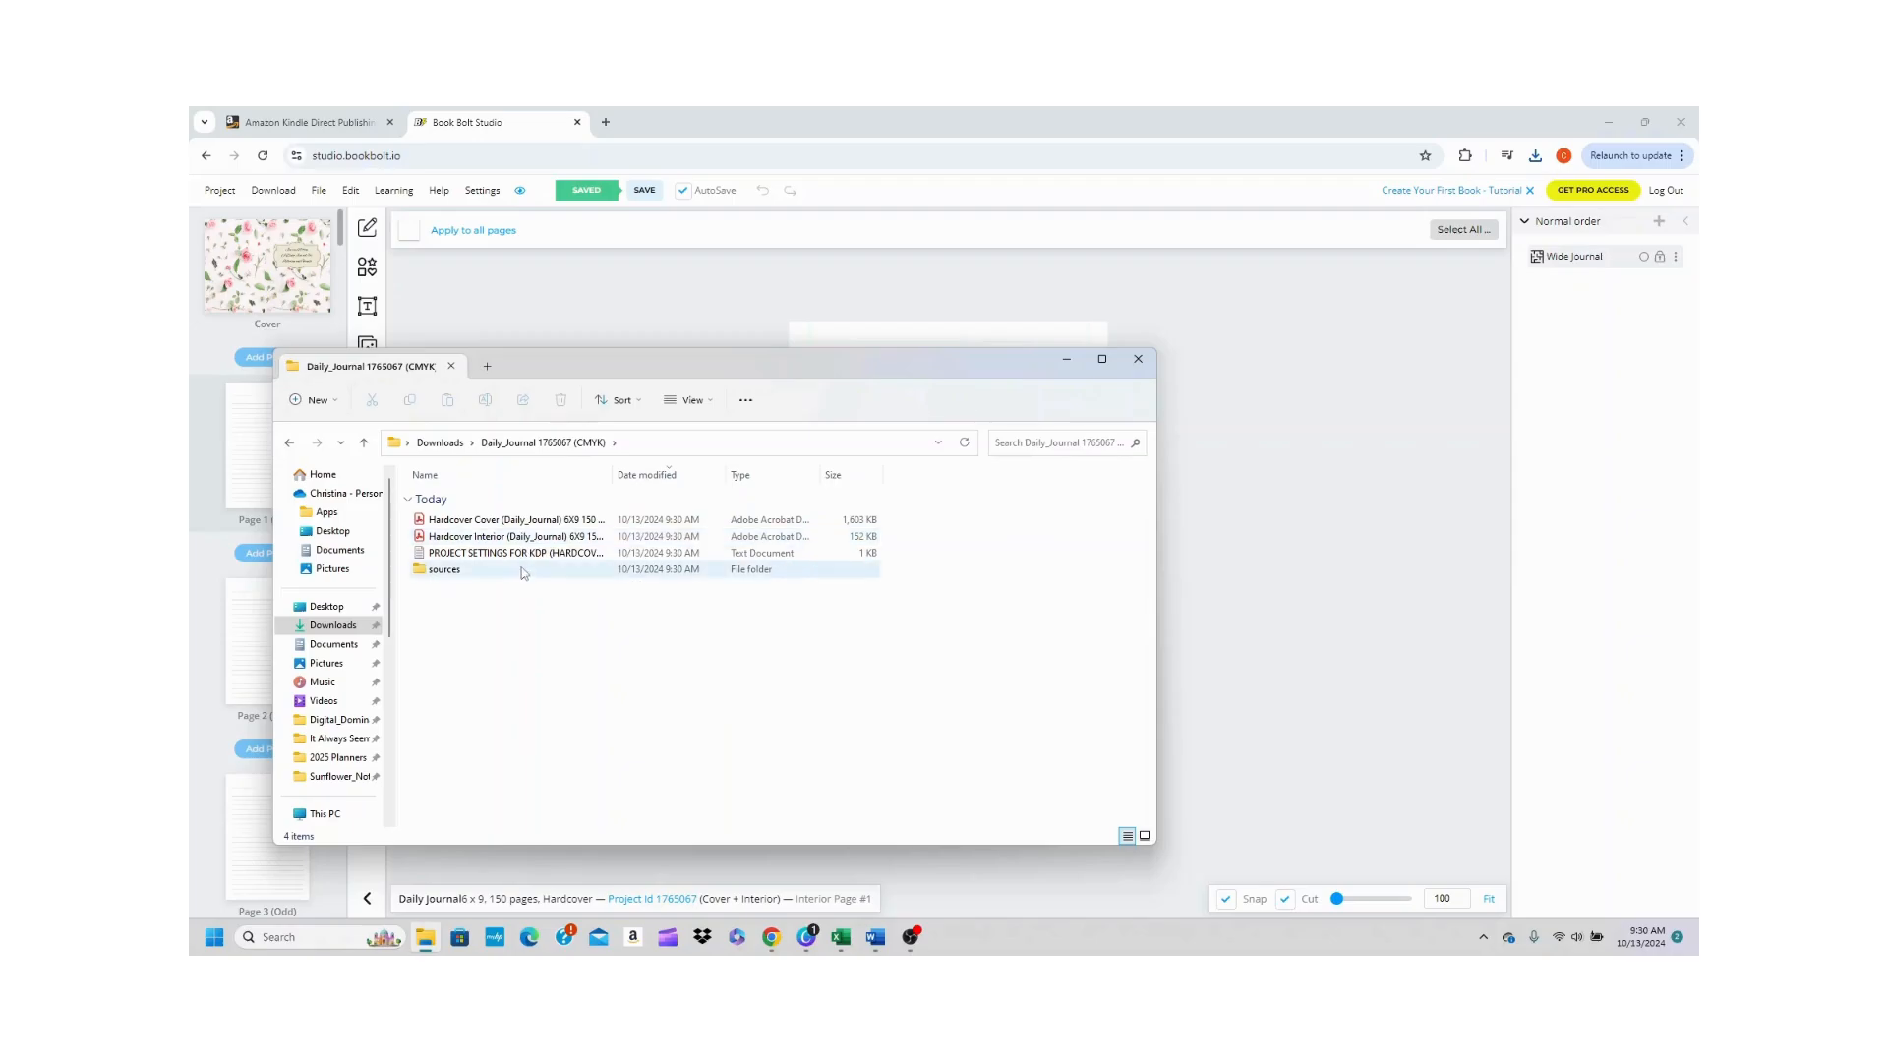
click(1066, 359)
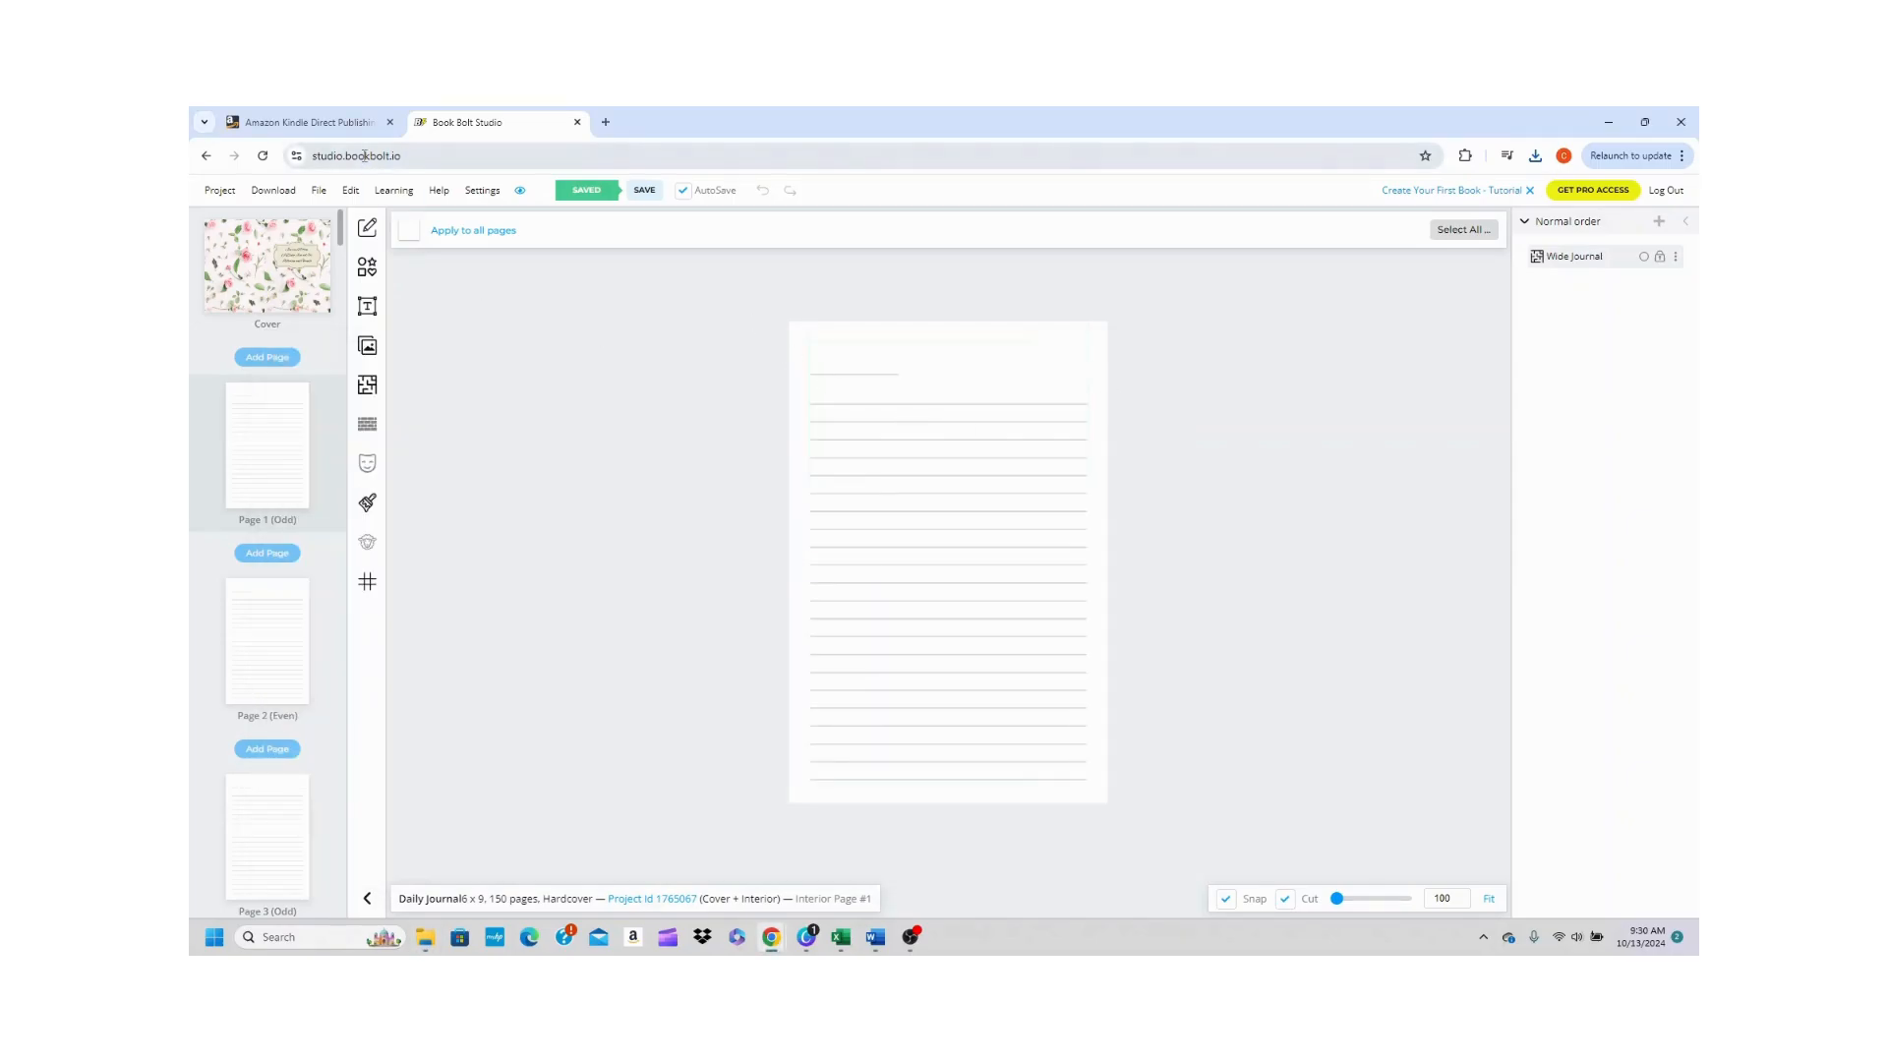
- Switch to Amazon Kindle Direct Publishing and start creating a new hardcover title
click(308, 125)
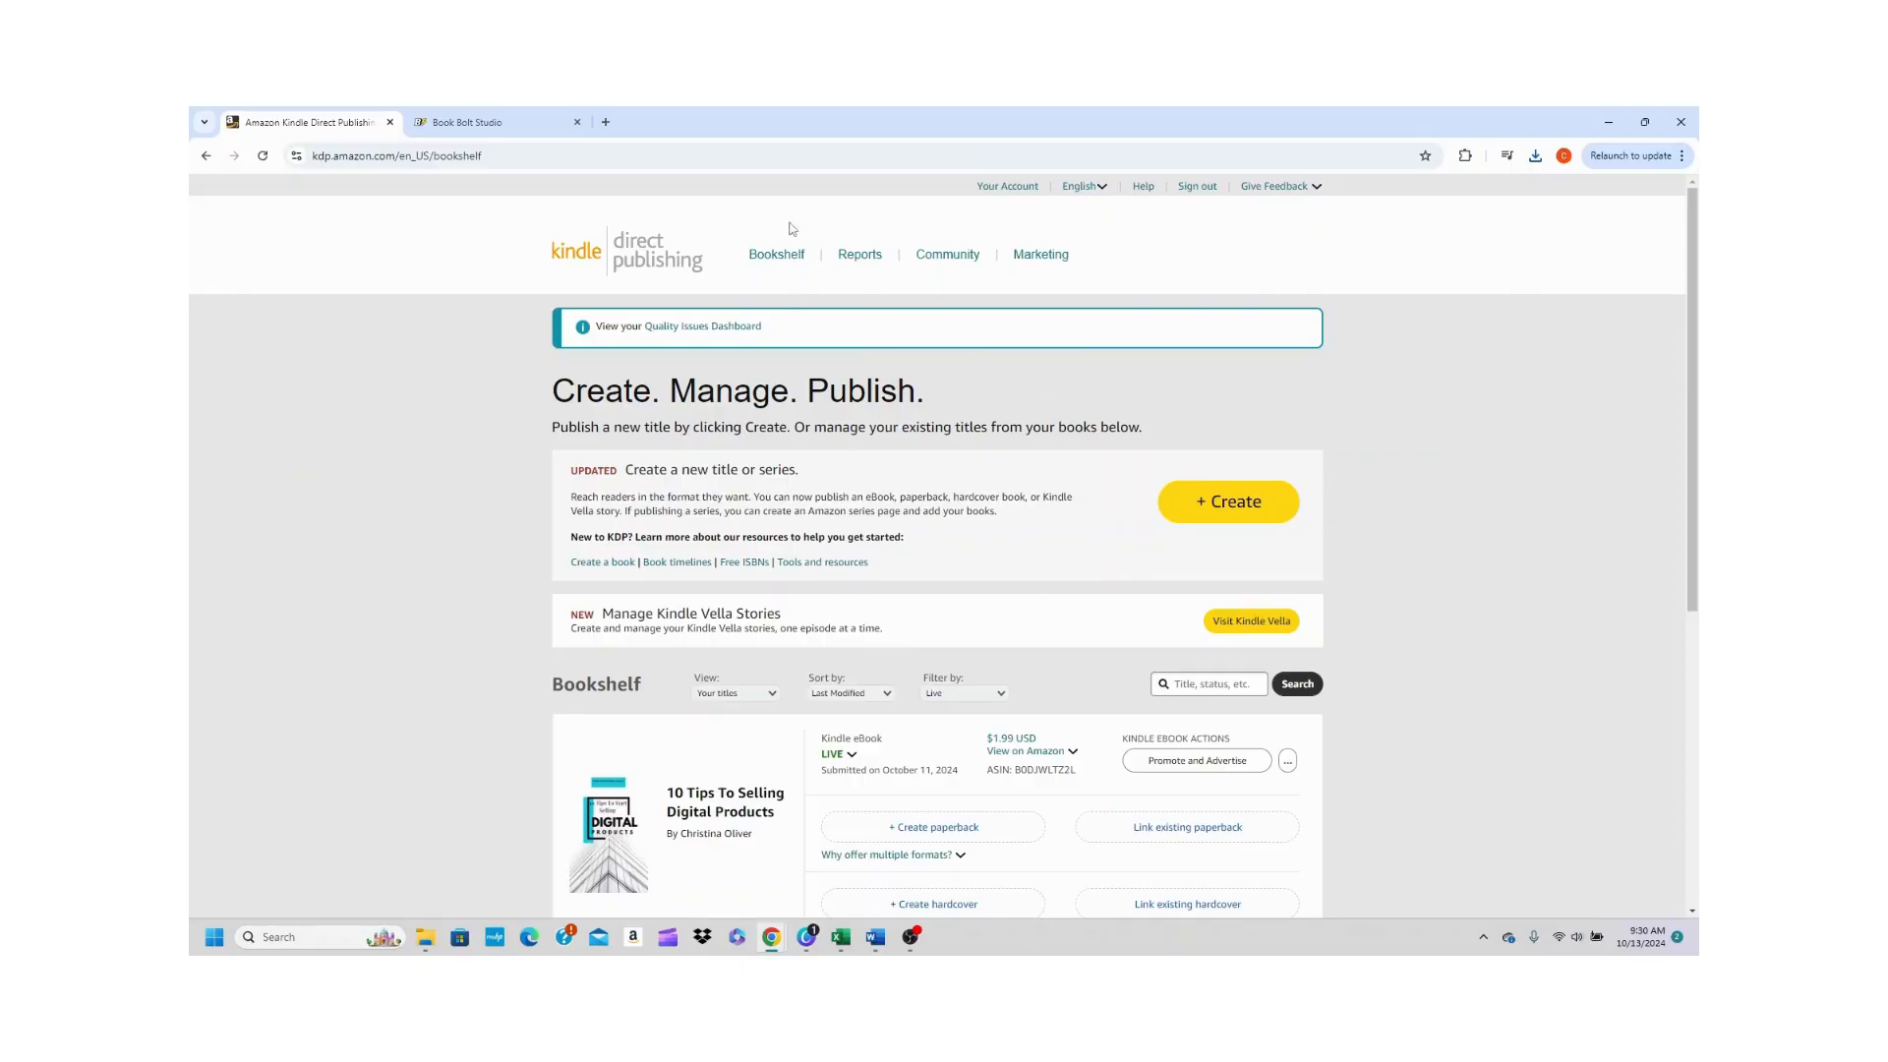
click(1241, 504)
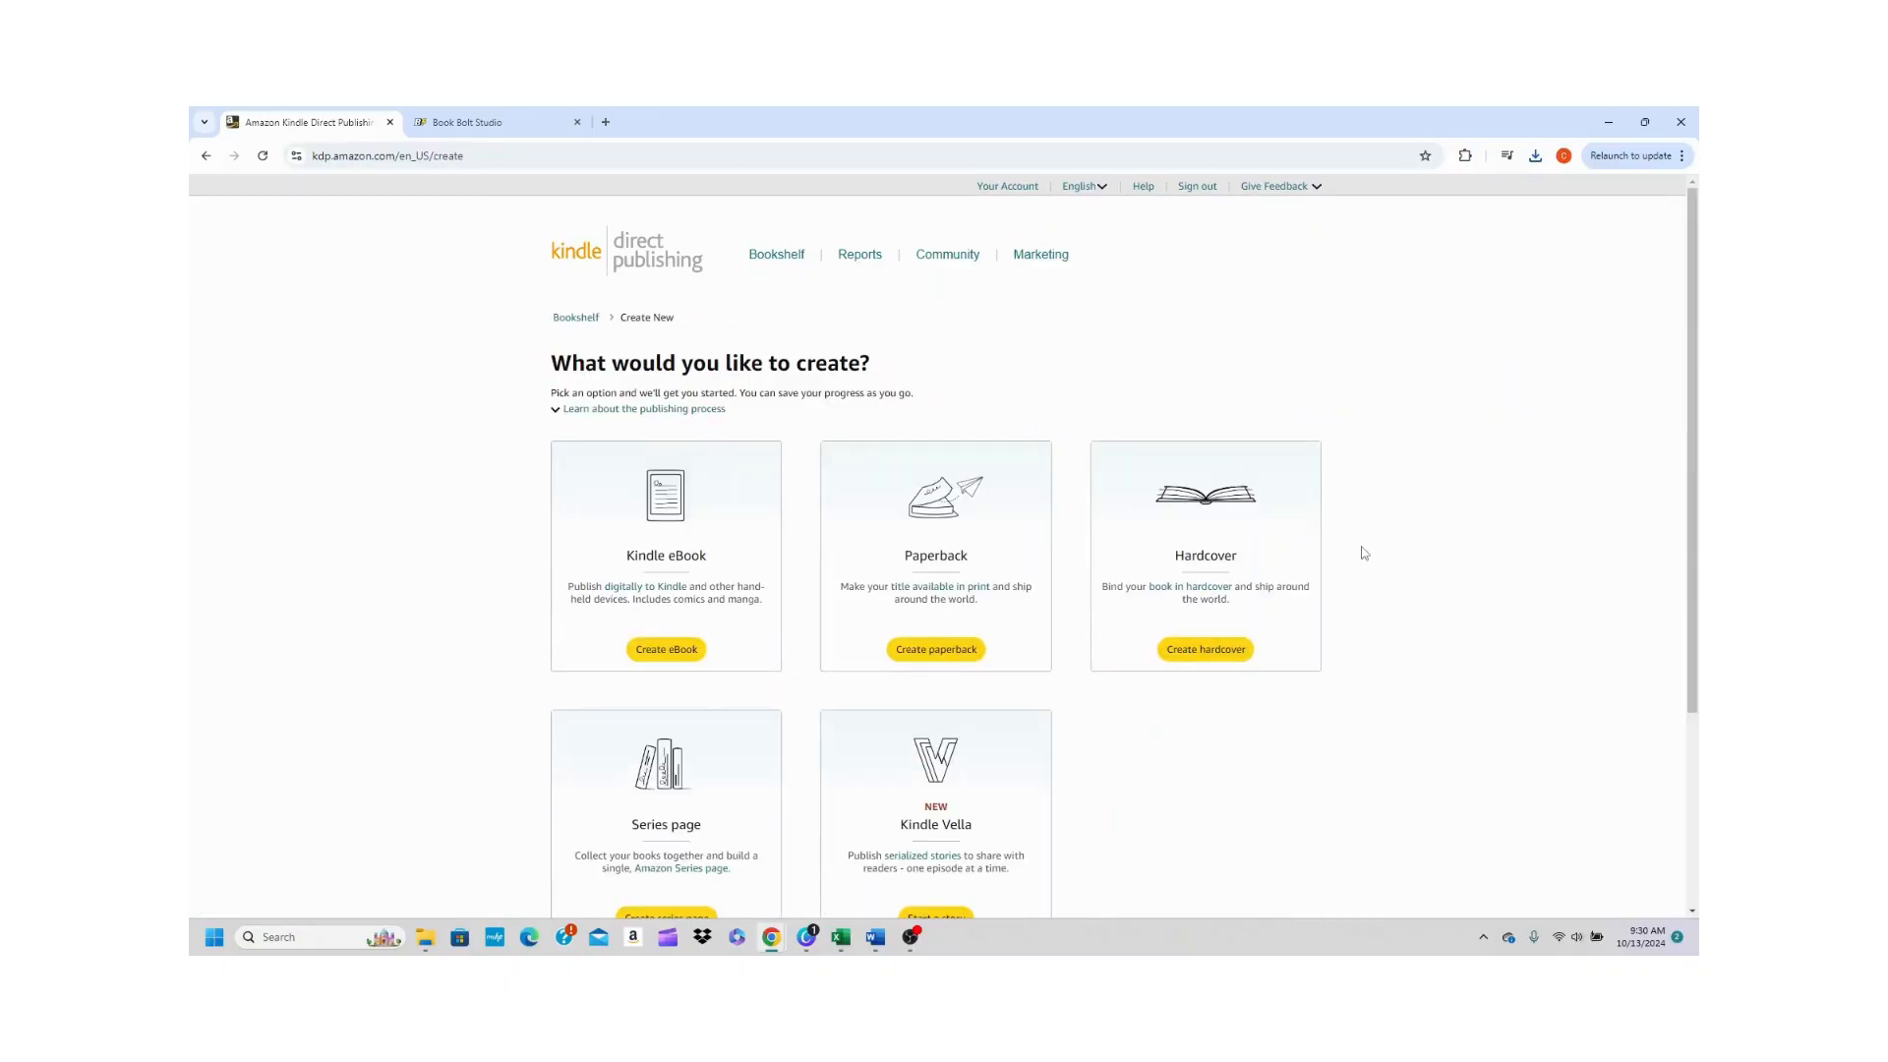
click(1230, 658)
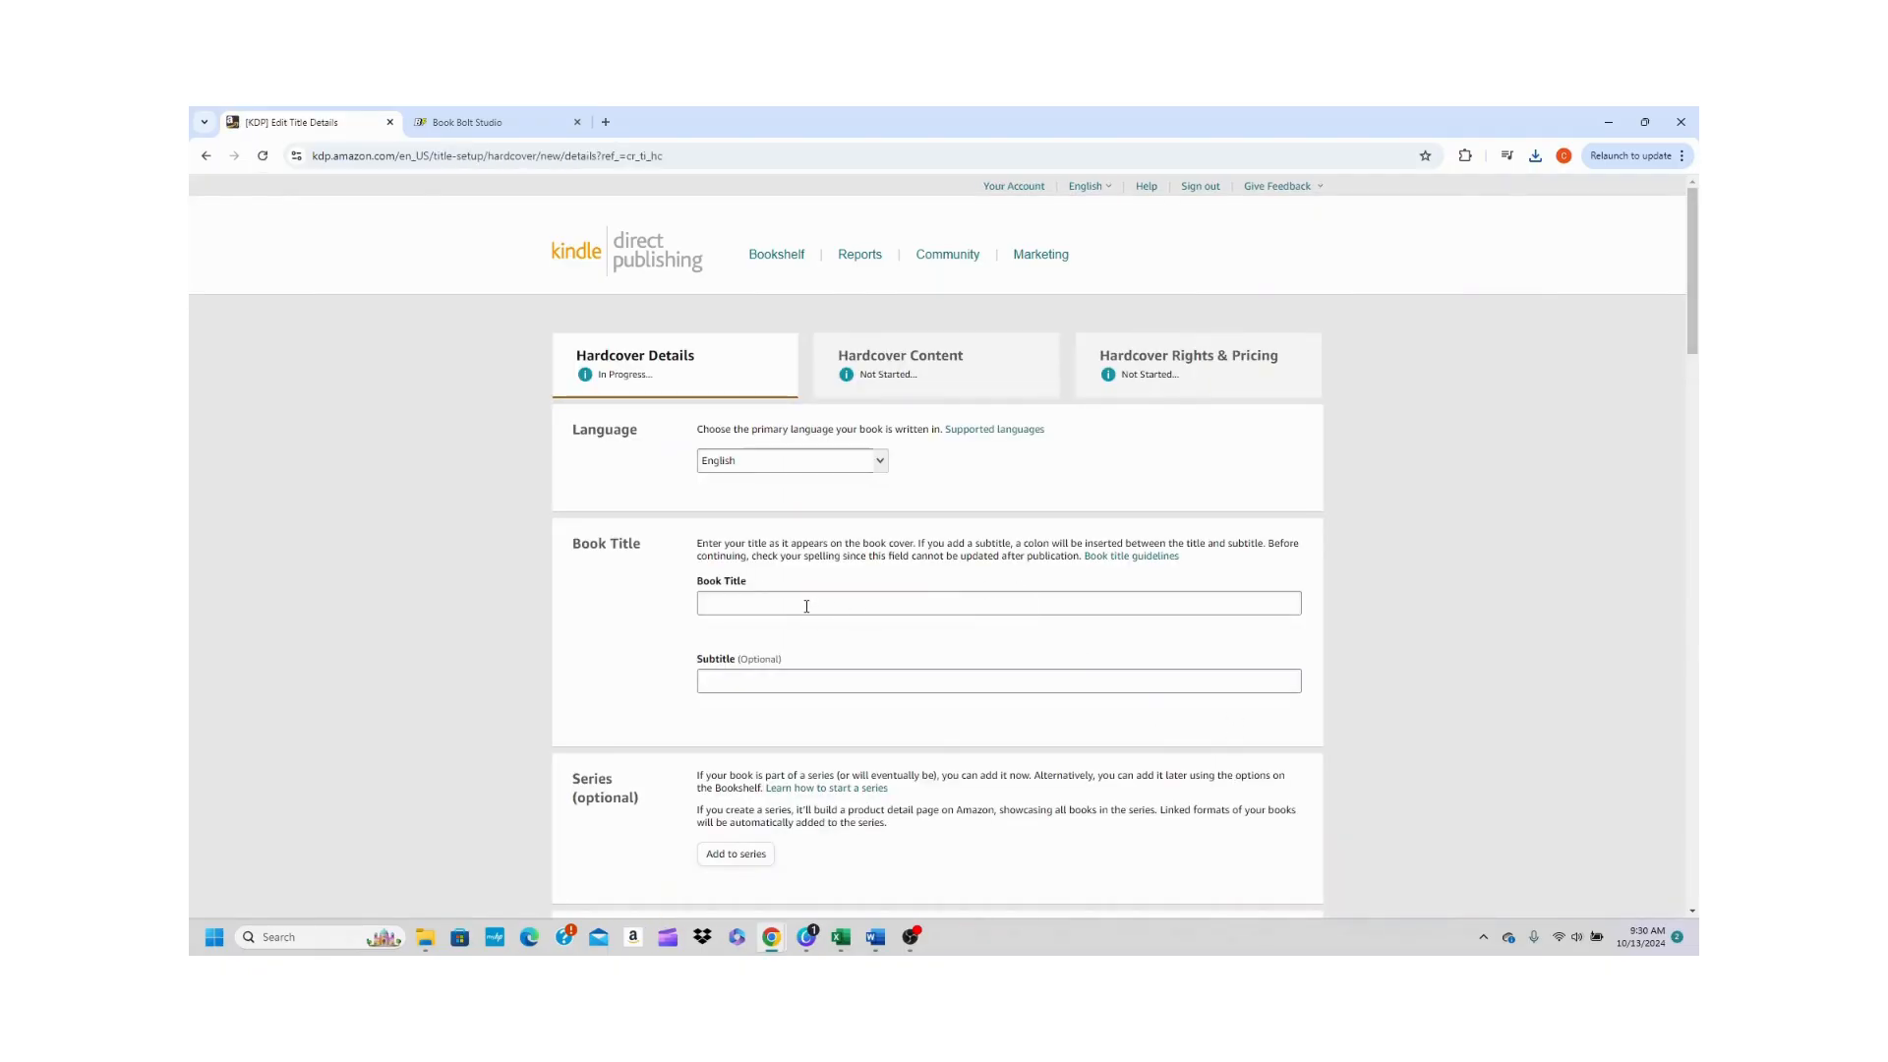
- Enter the book title "Journey Within" and the subtitle "A Daily Journal Fir Reflection and Growth"
click(806, 606)
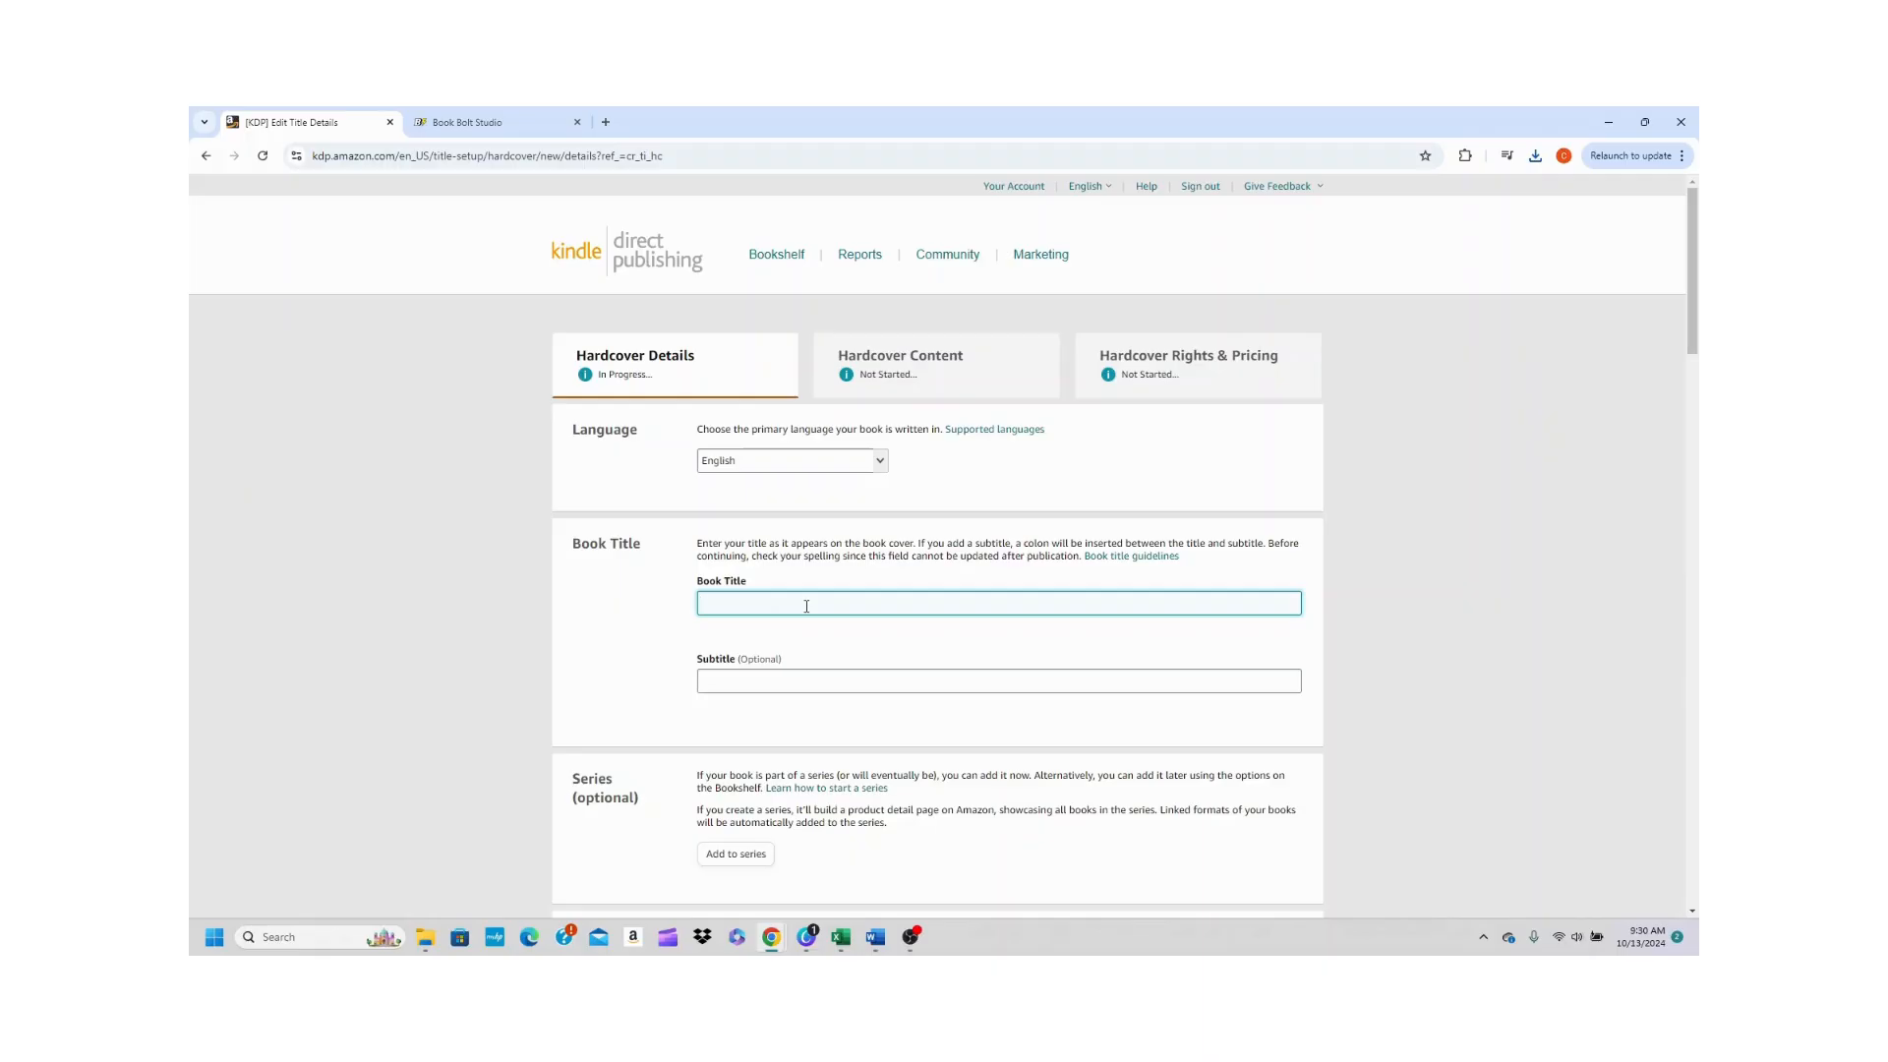
text(Journay)
key(BackSpace)
text(Within)
click(752, 686)
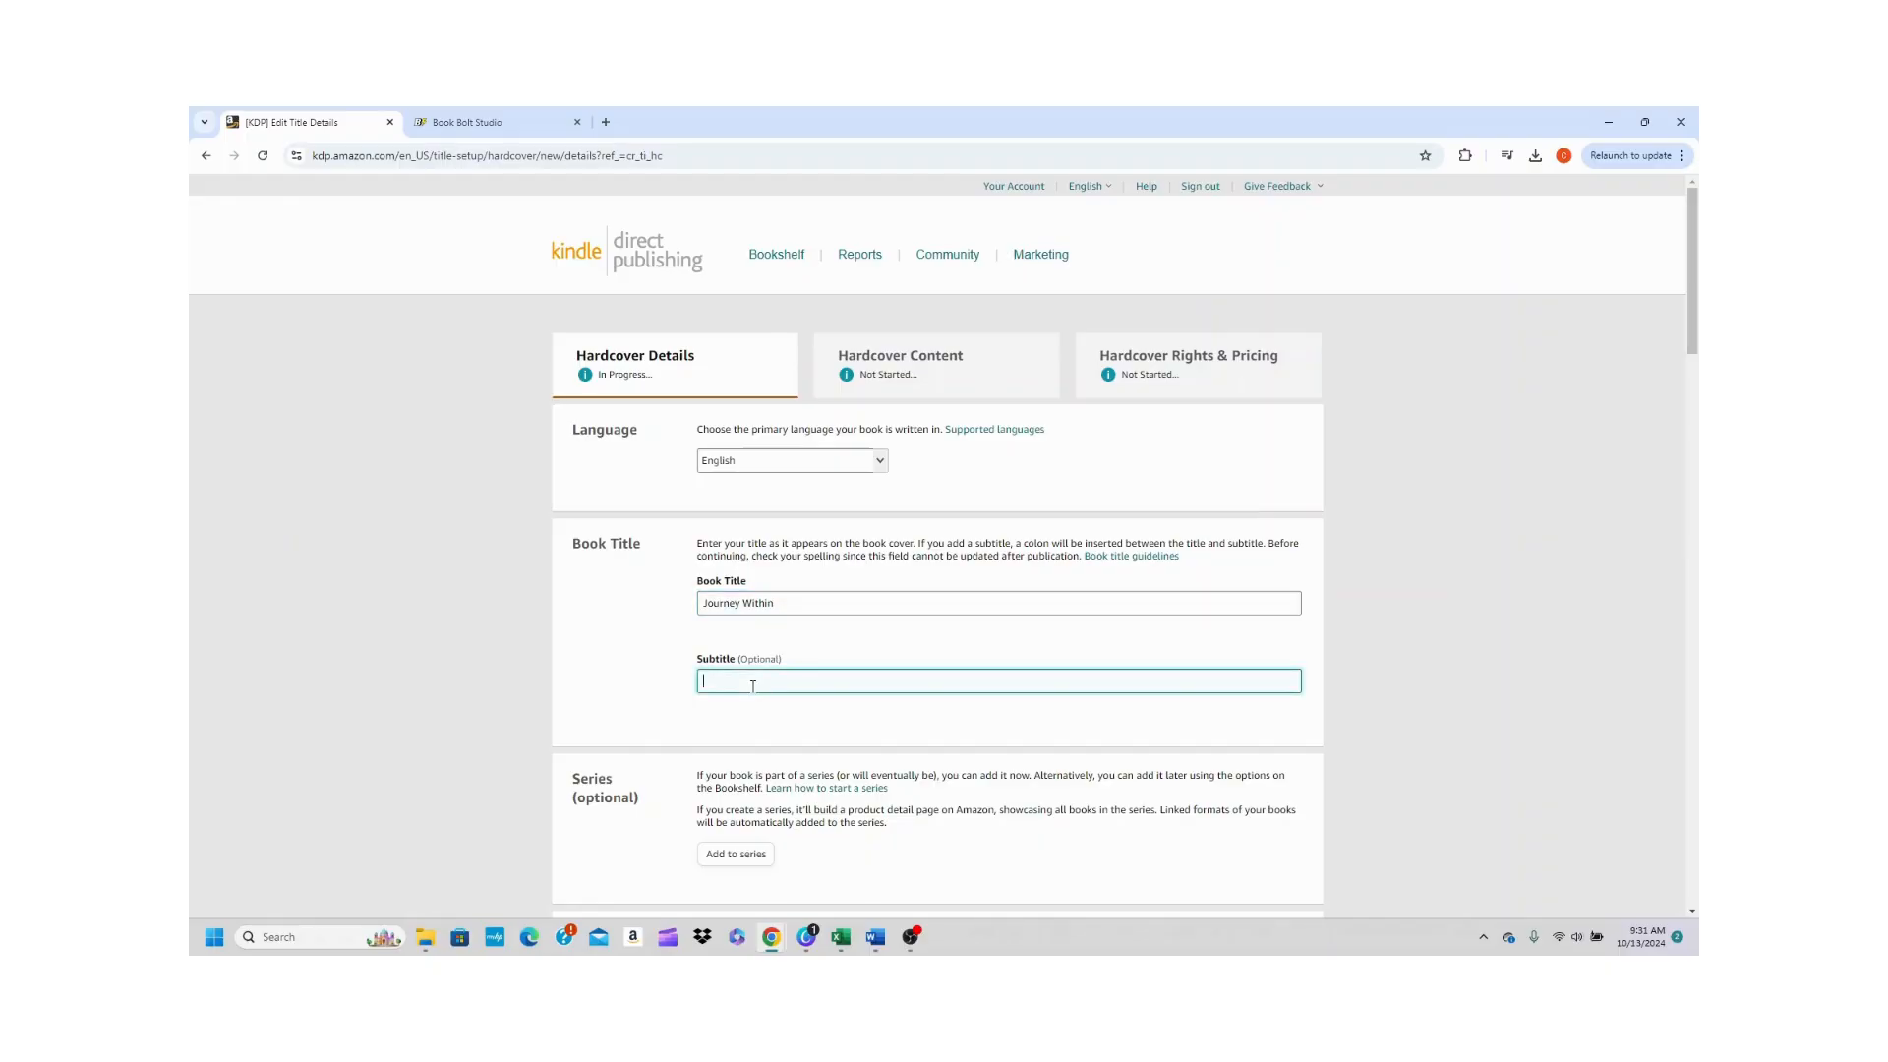
text(A Daily Journal Fir Reflection and Growth)
click(1371, 682)
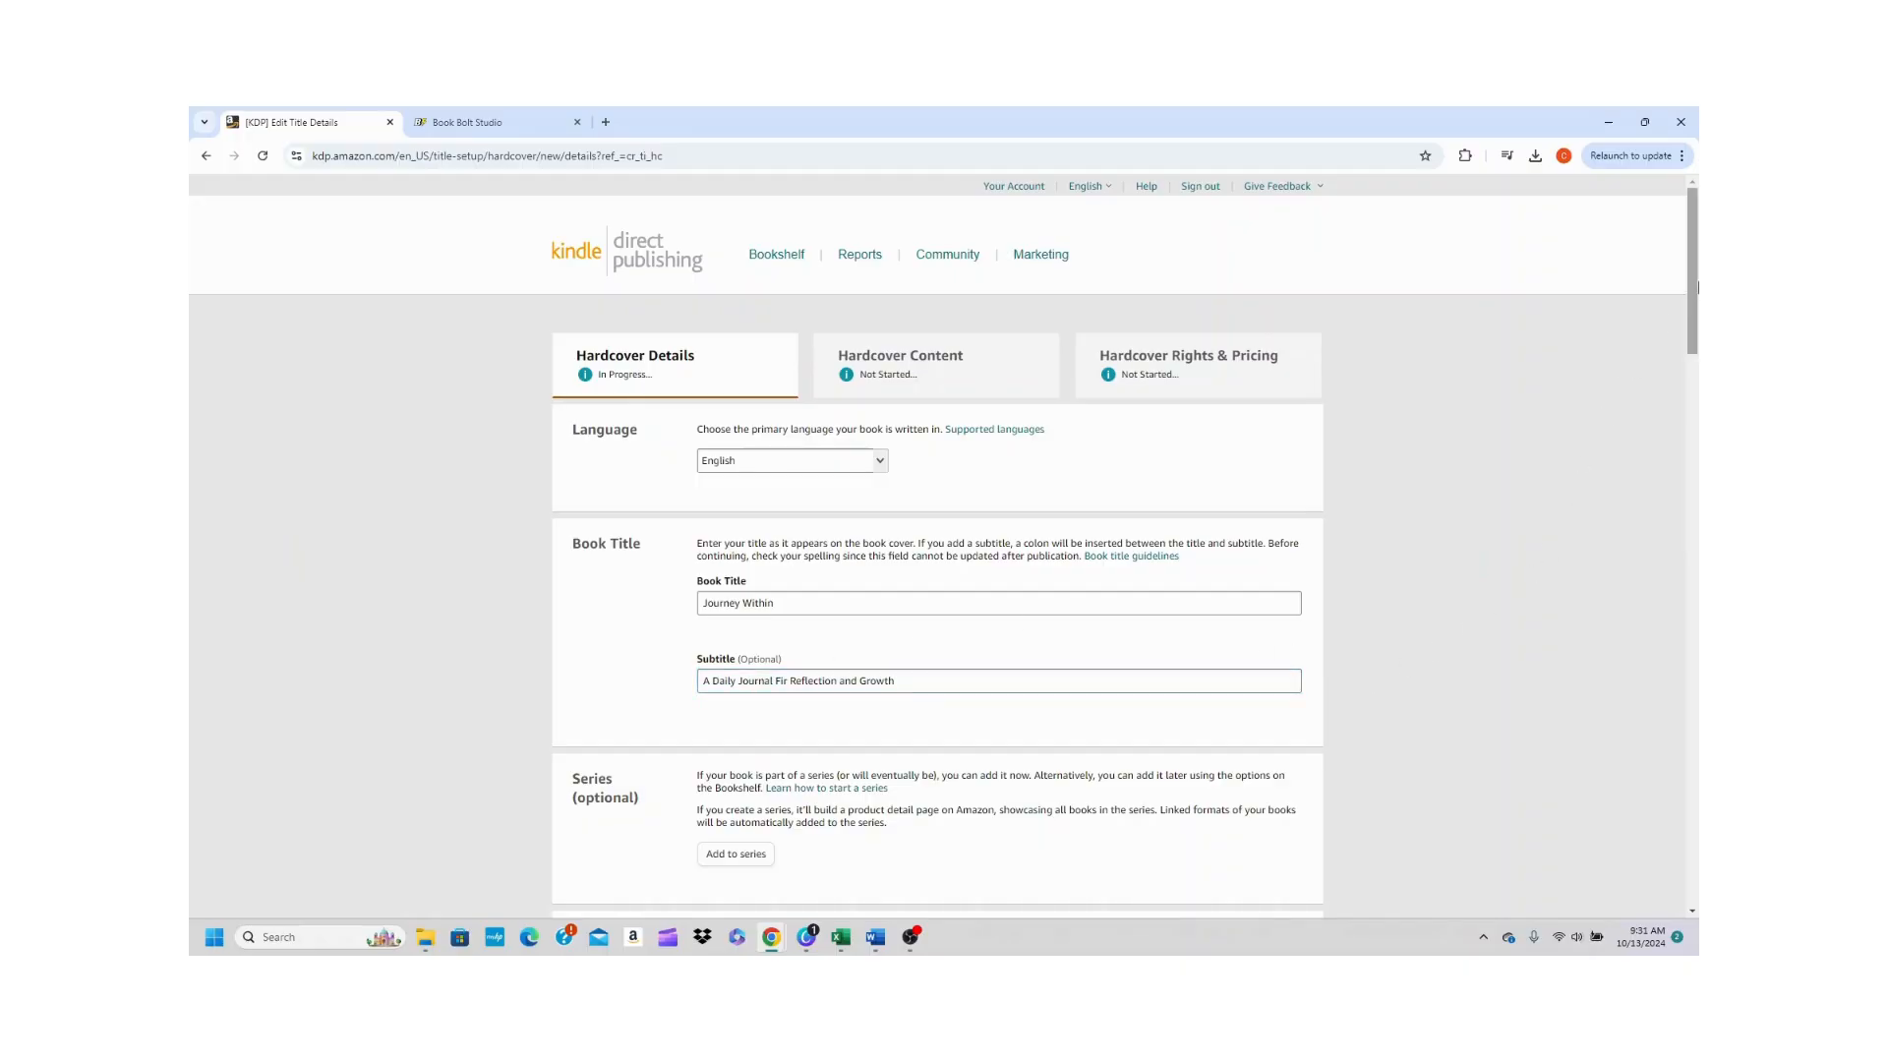
- Fill in the primary author's first, middle and last name with the publishing pen name
drag(1693, 295, 1696, 374)
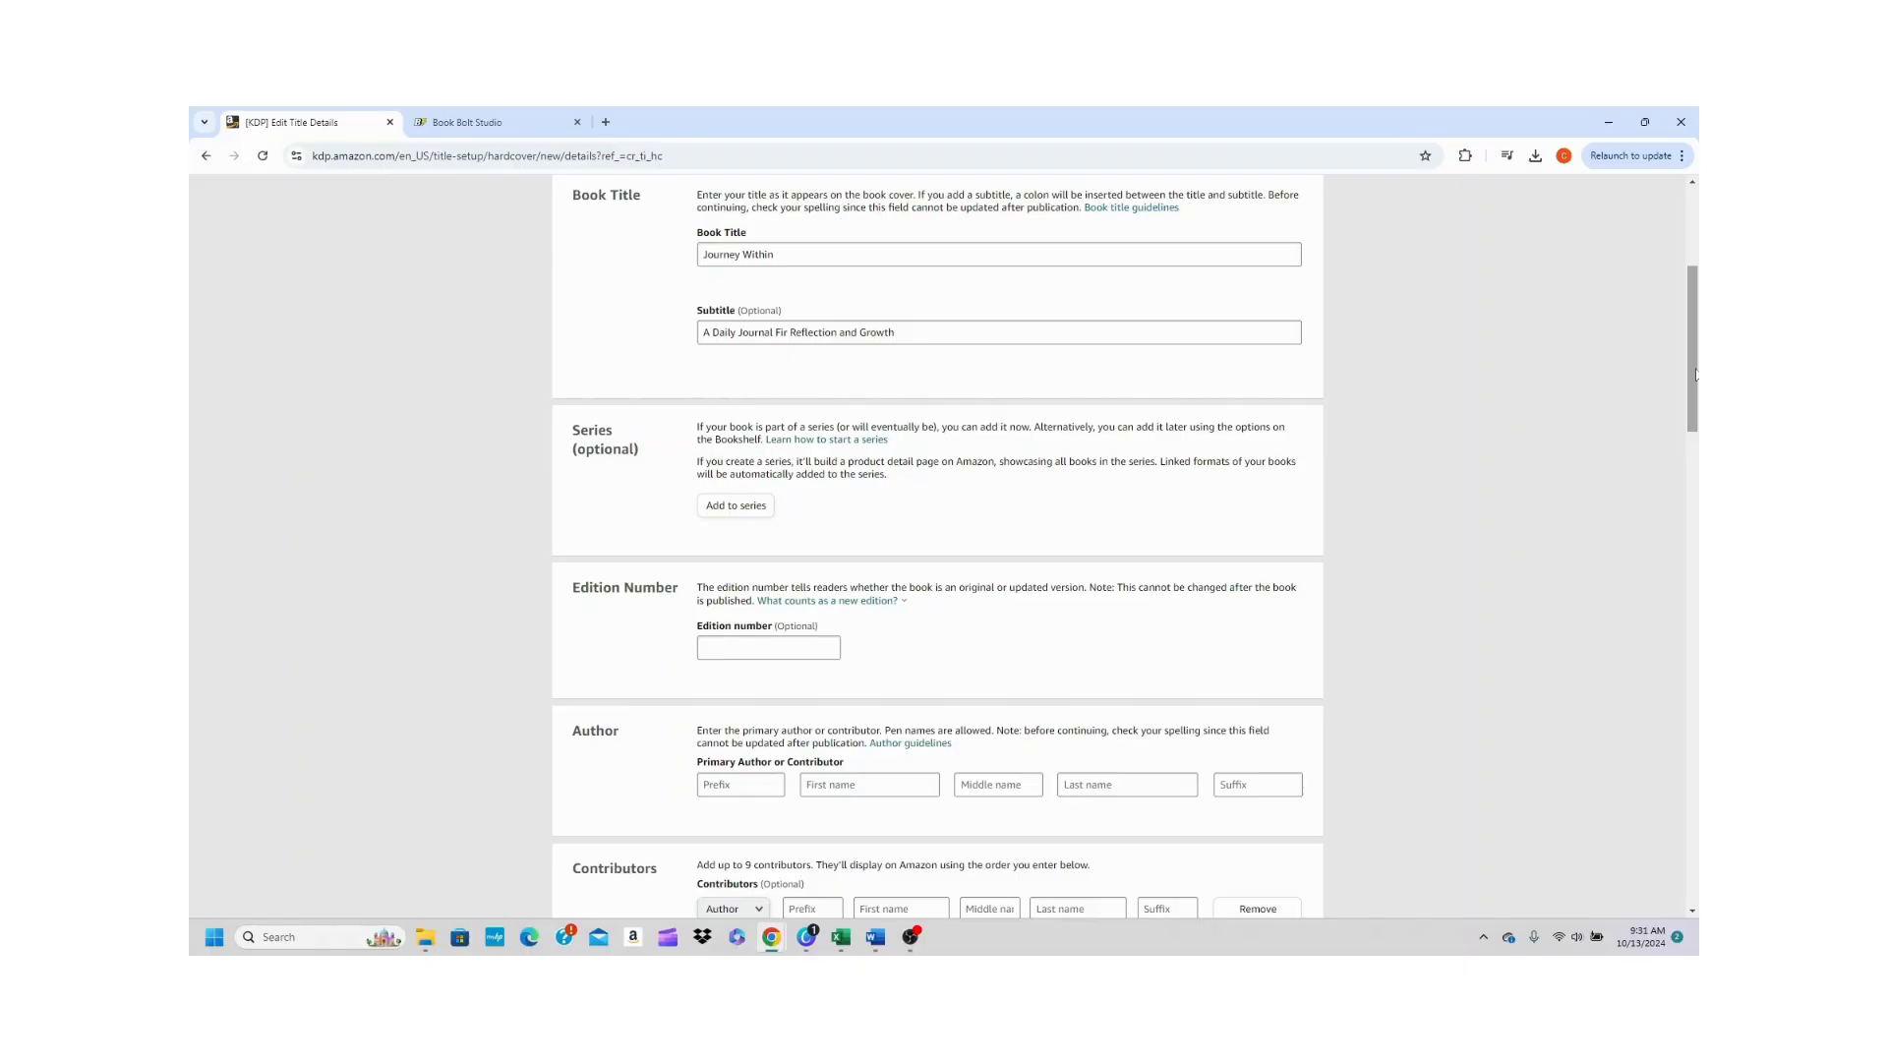
drag(1695, 373, 1696, 428)
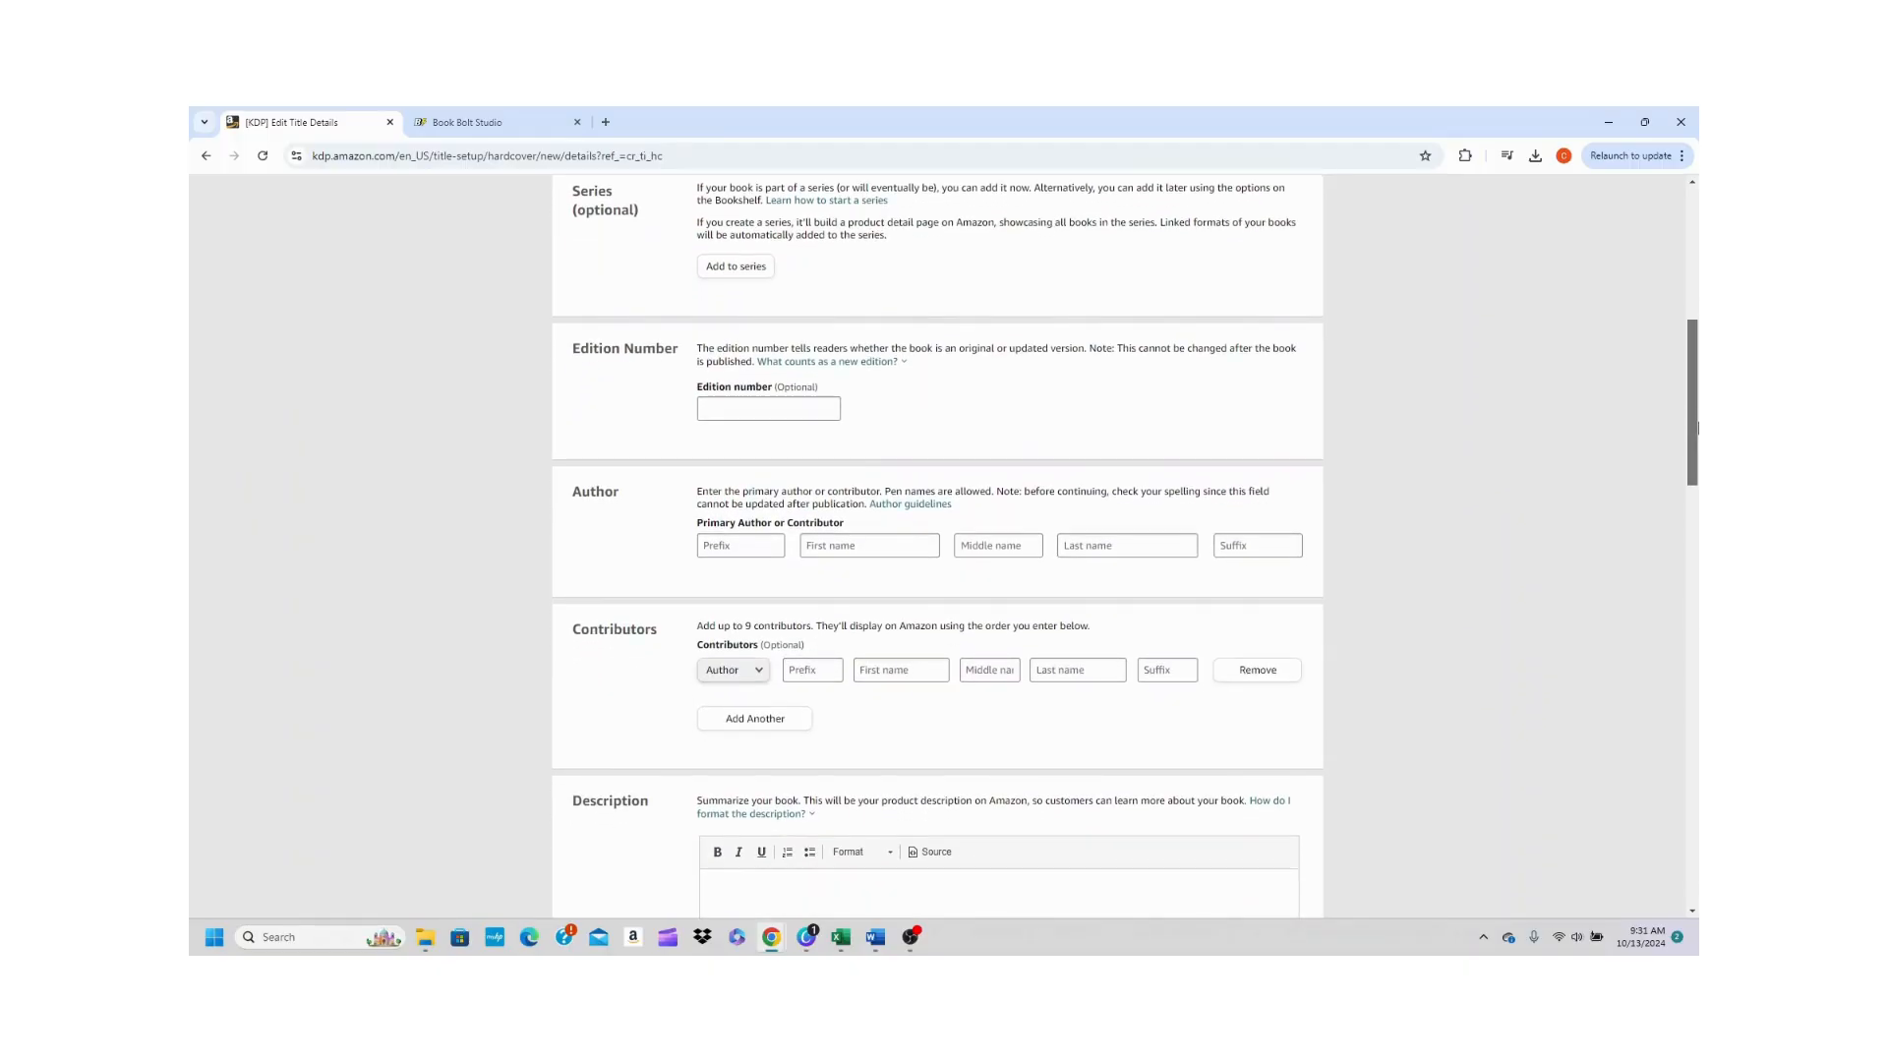
drag(1696, 428, 1696, 464)
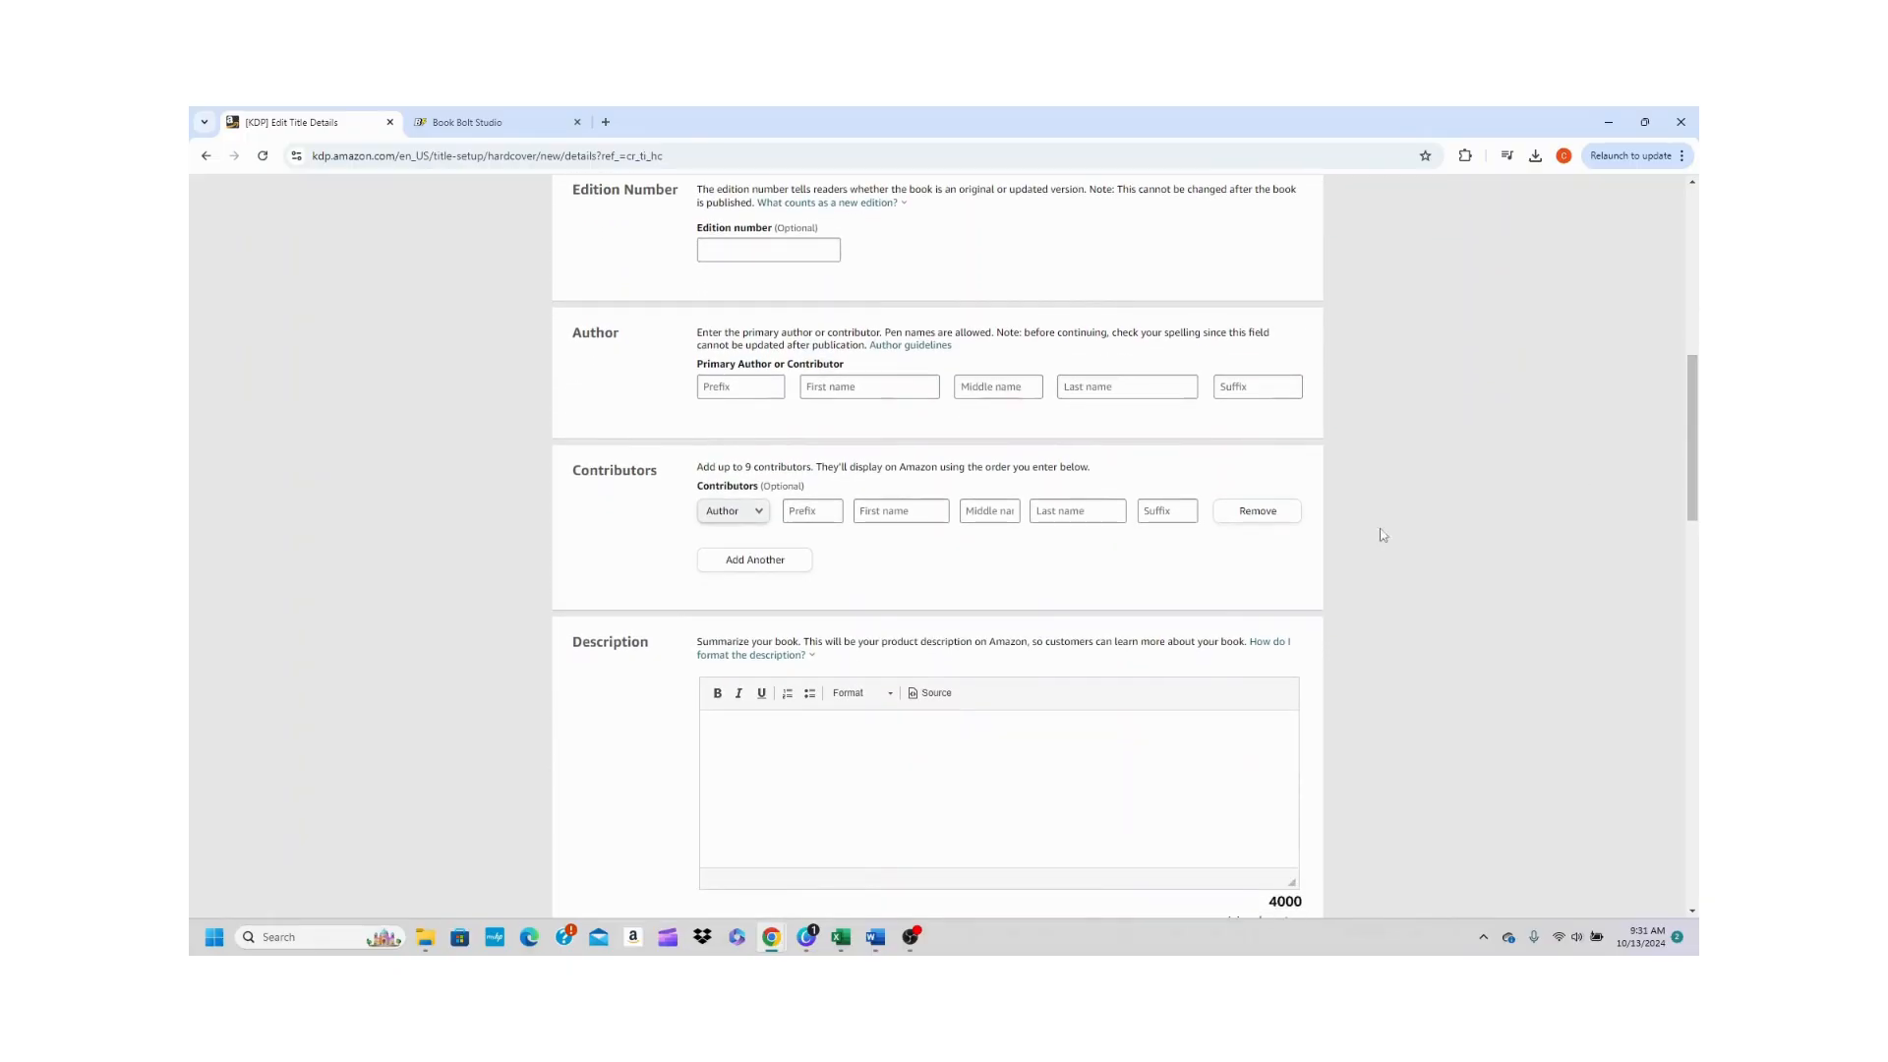
click(896, 386)
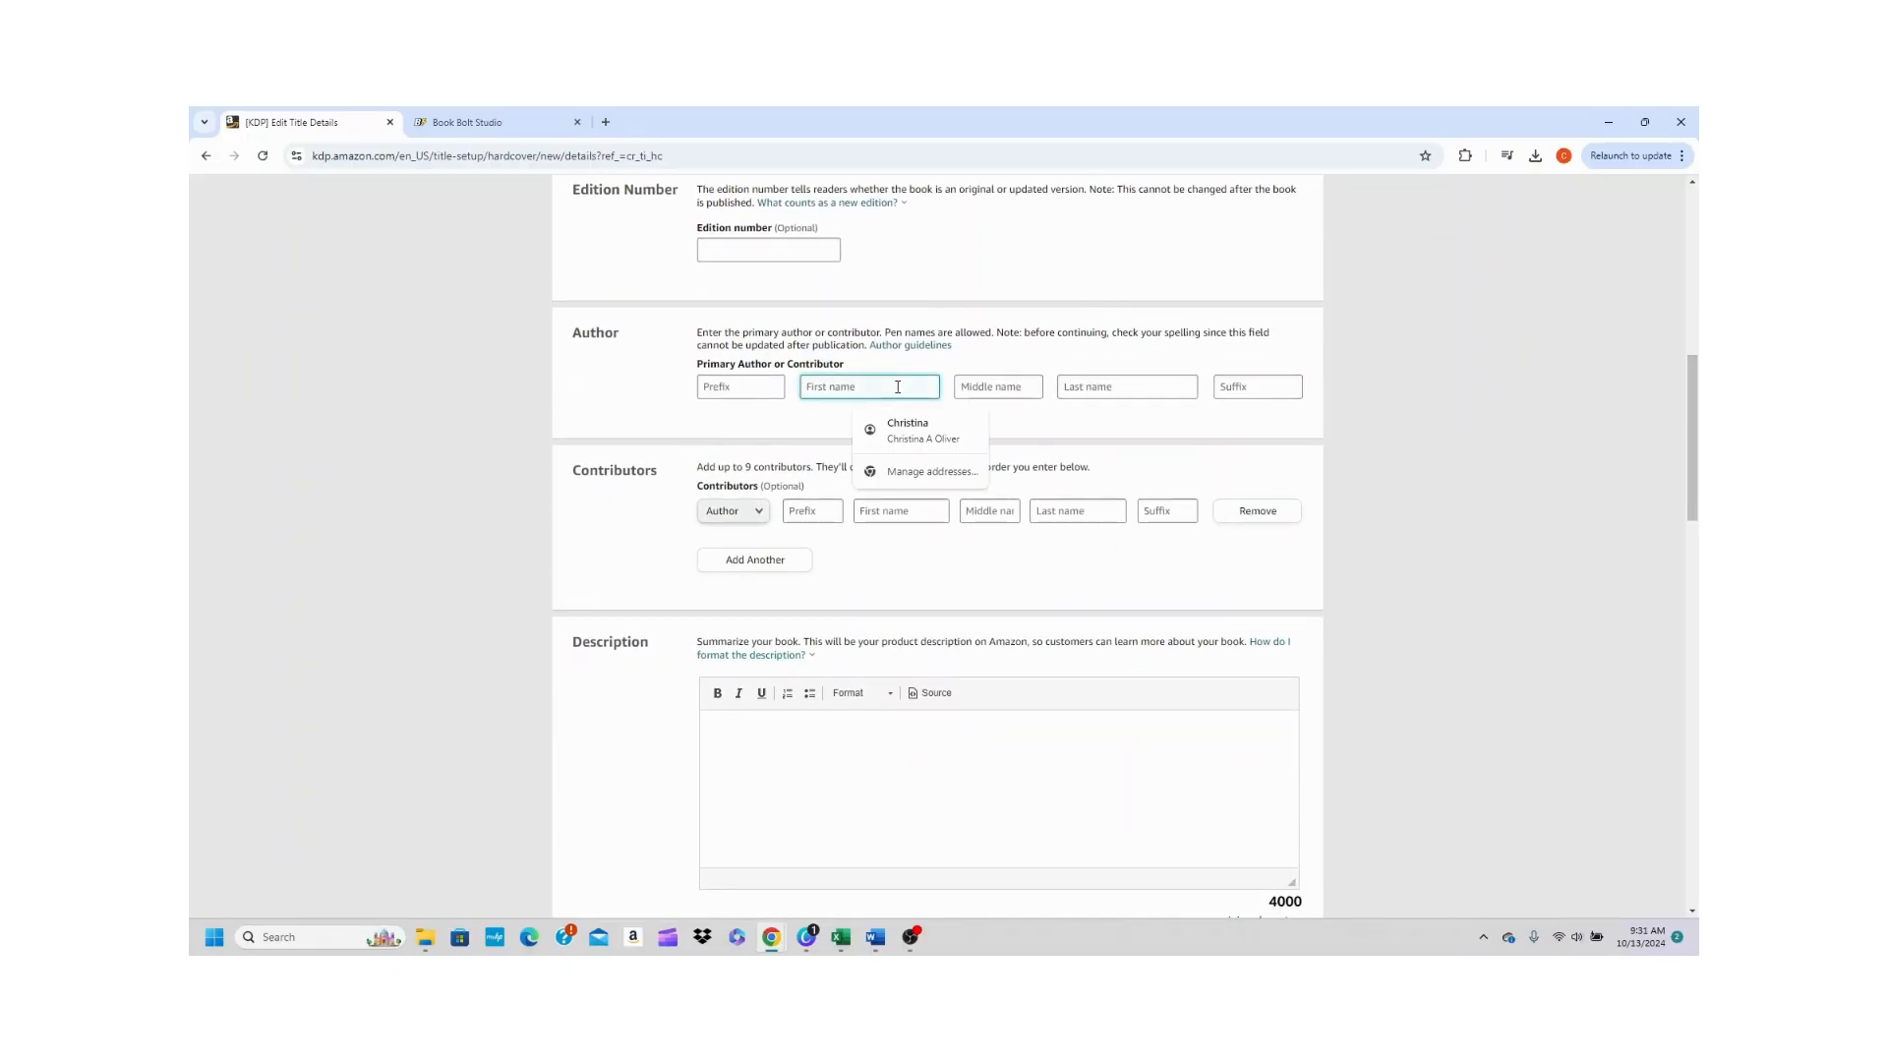
text(Designa)
key(Tab)
text(by)
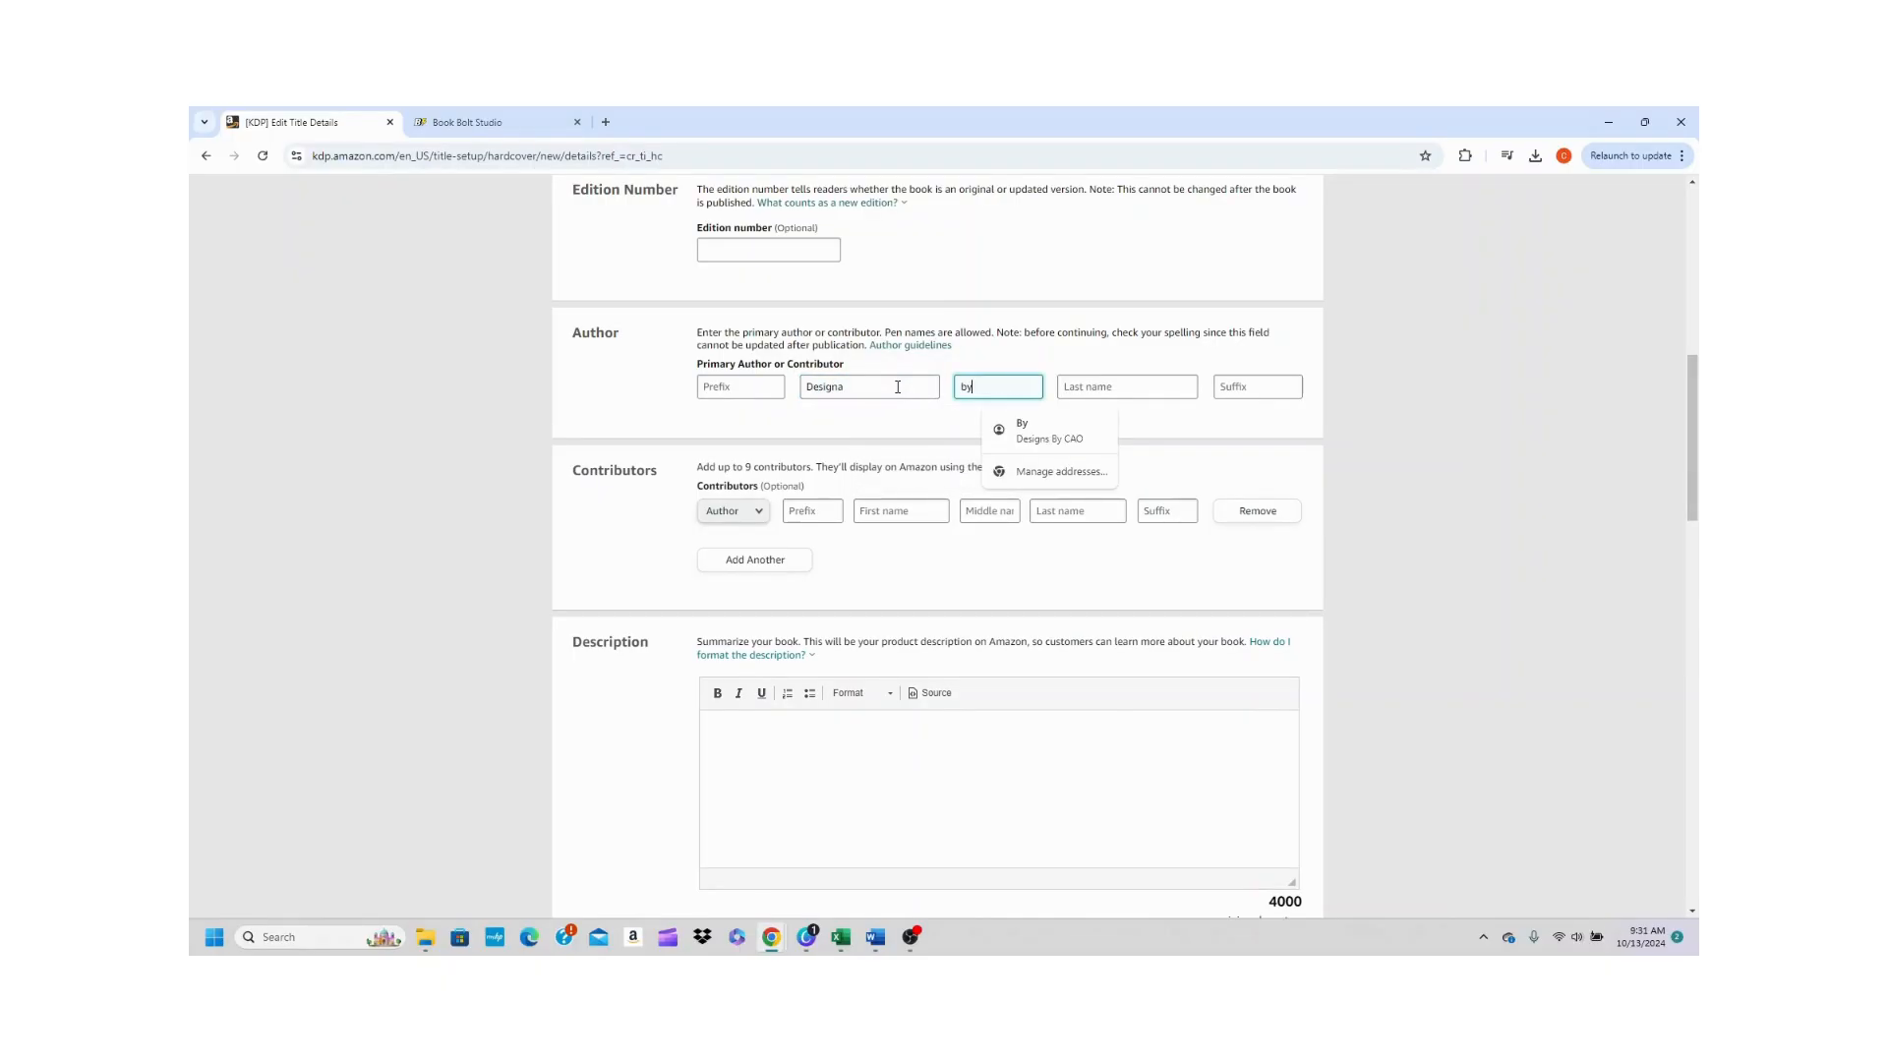
key(Tab)
text(C)
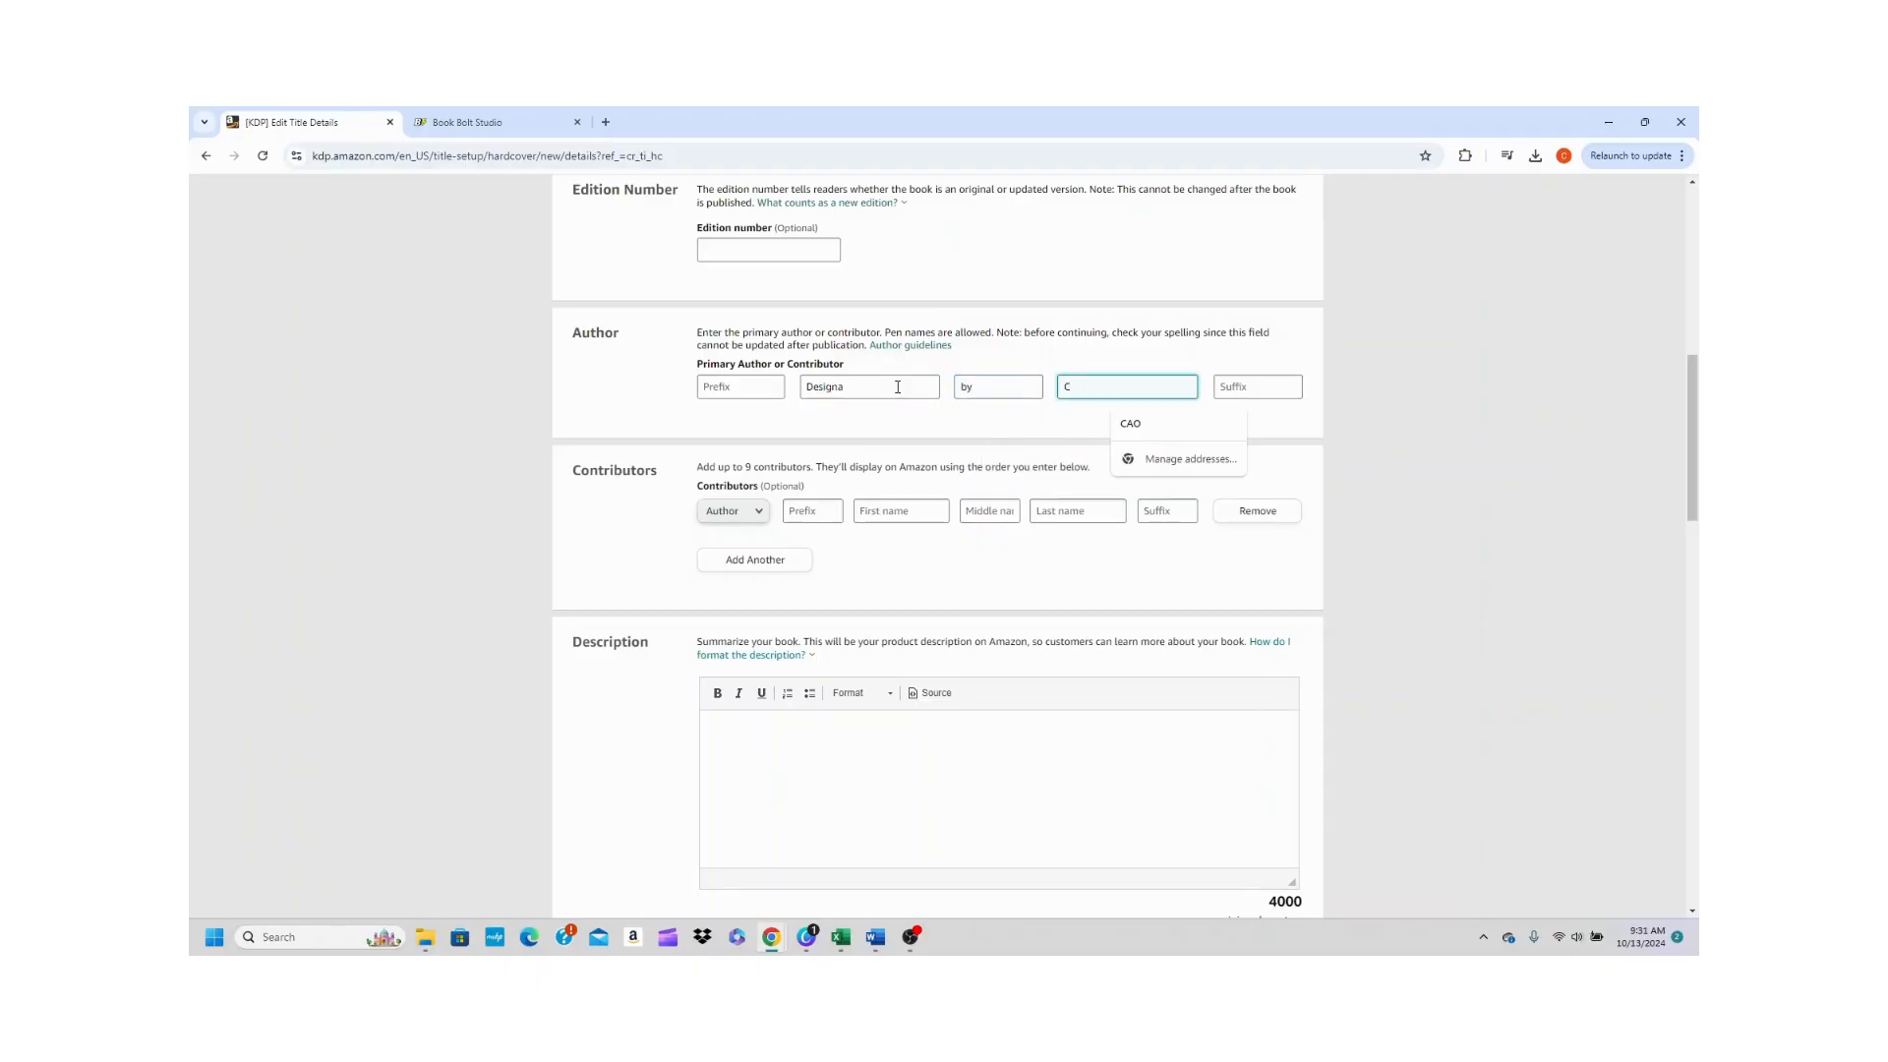
text(AO)
click(1314, 456)
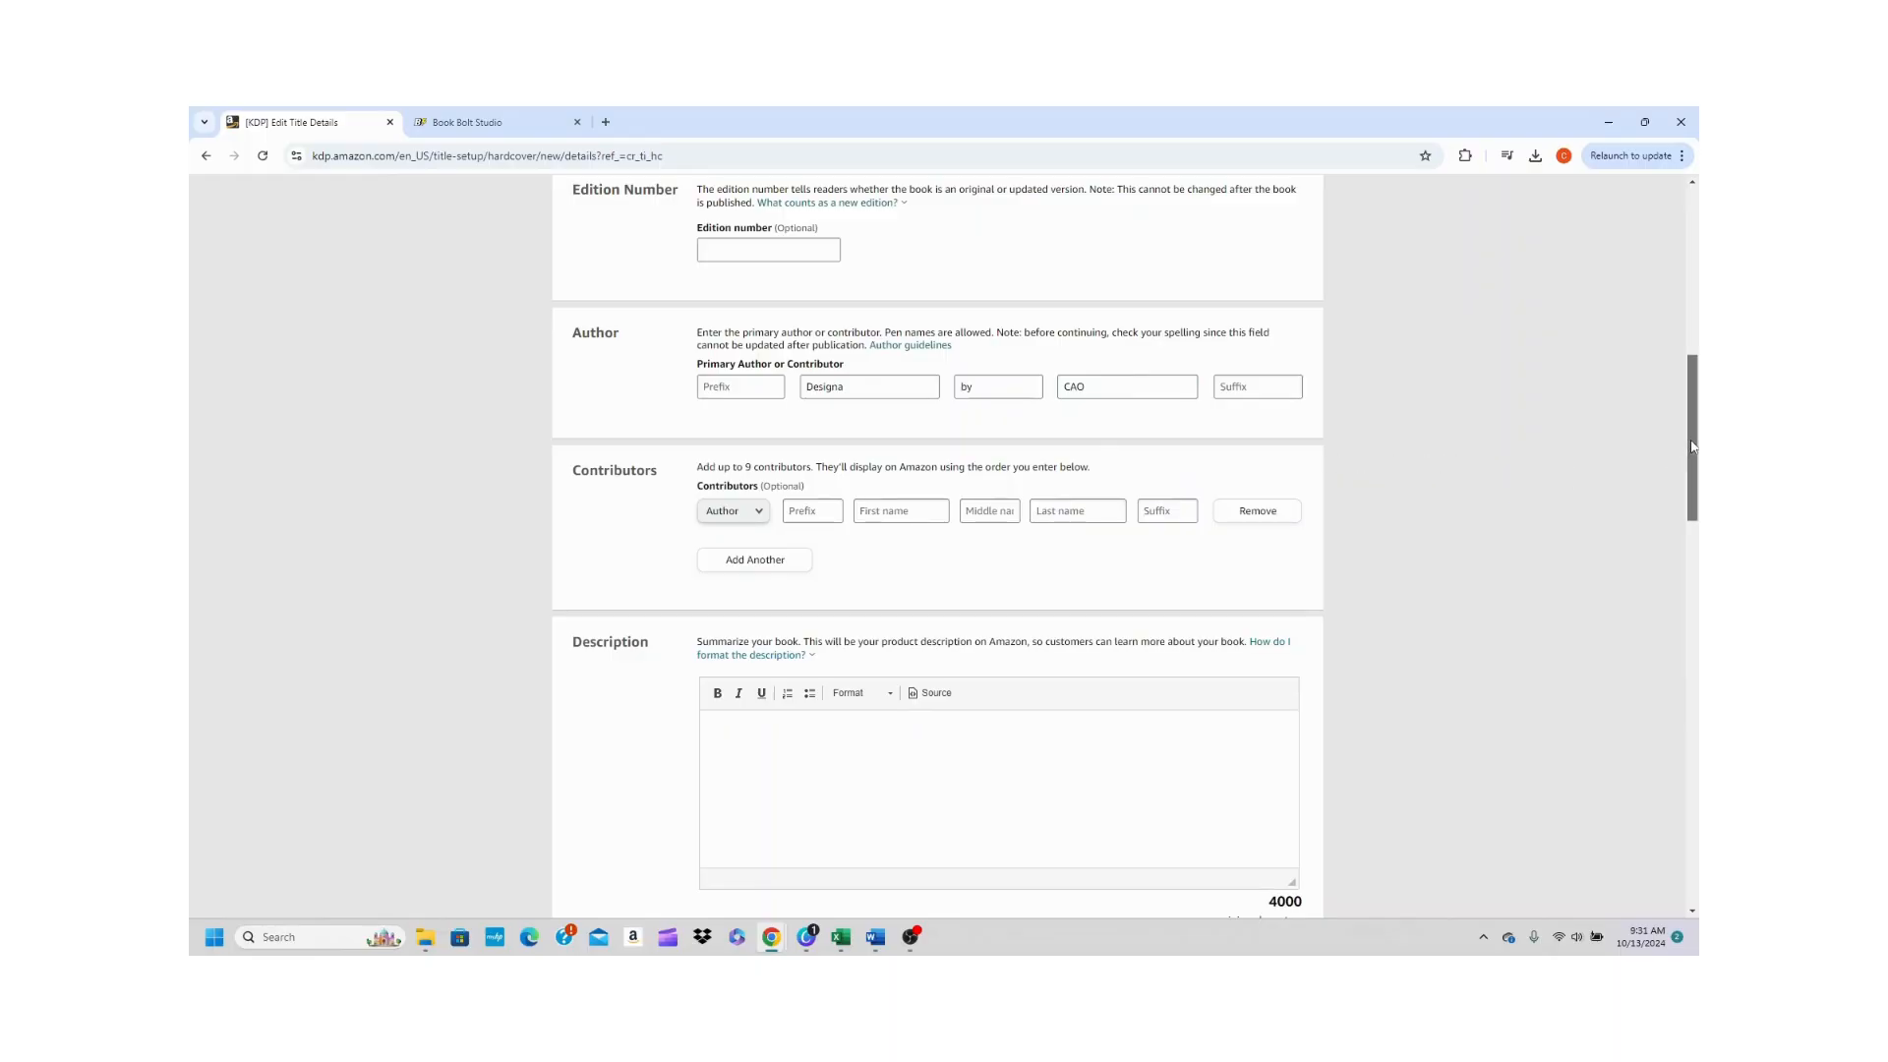
- Switch to Word, copy the entire journal description from Document1, and minimize the document window
drag(1691, 446, 1691, 490)
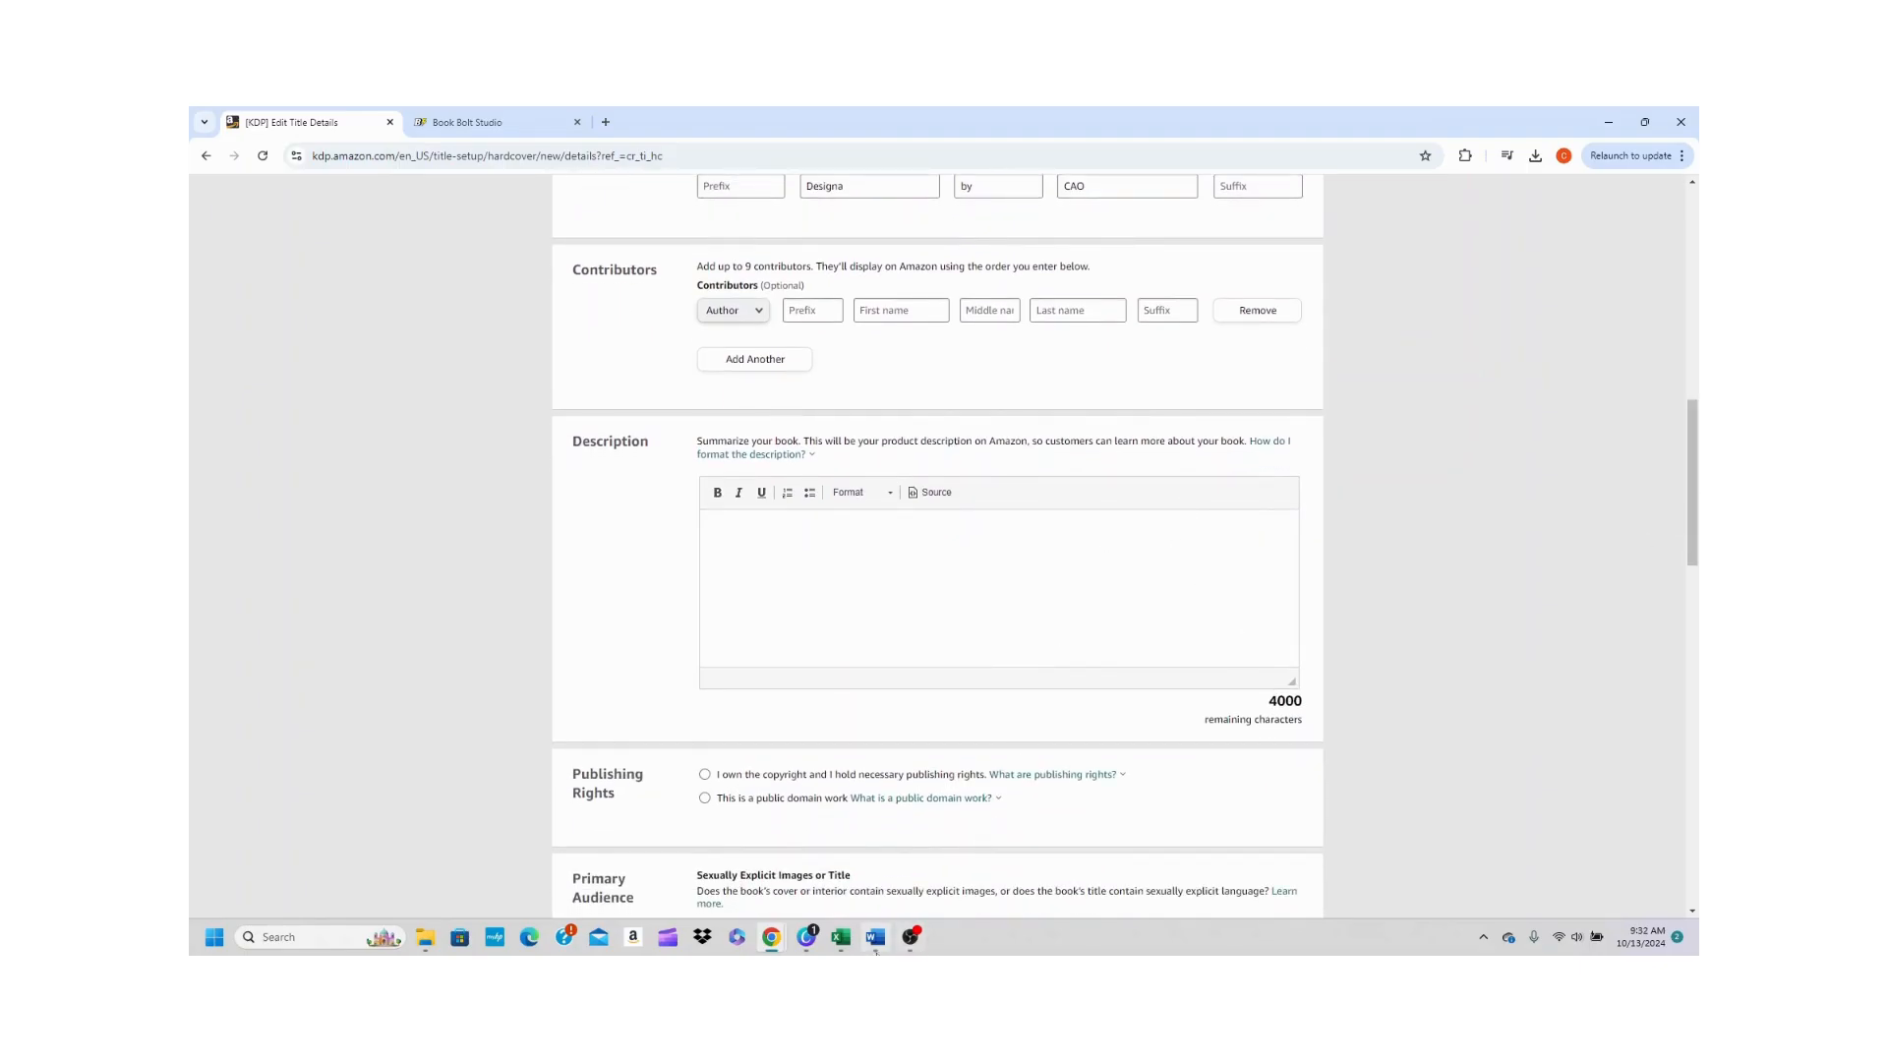
click(875, 946)
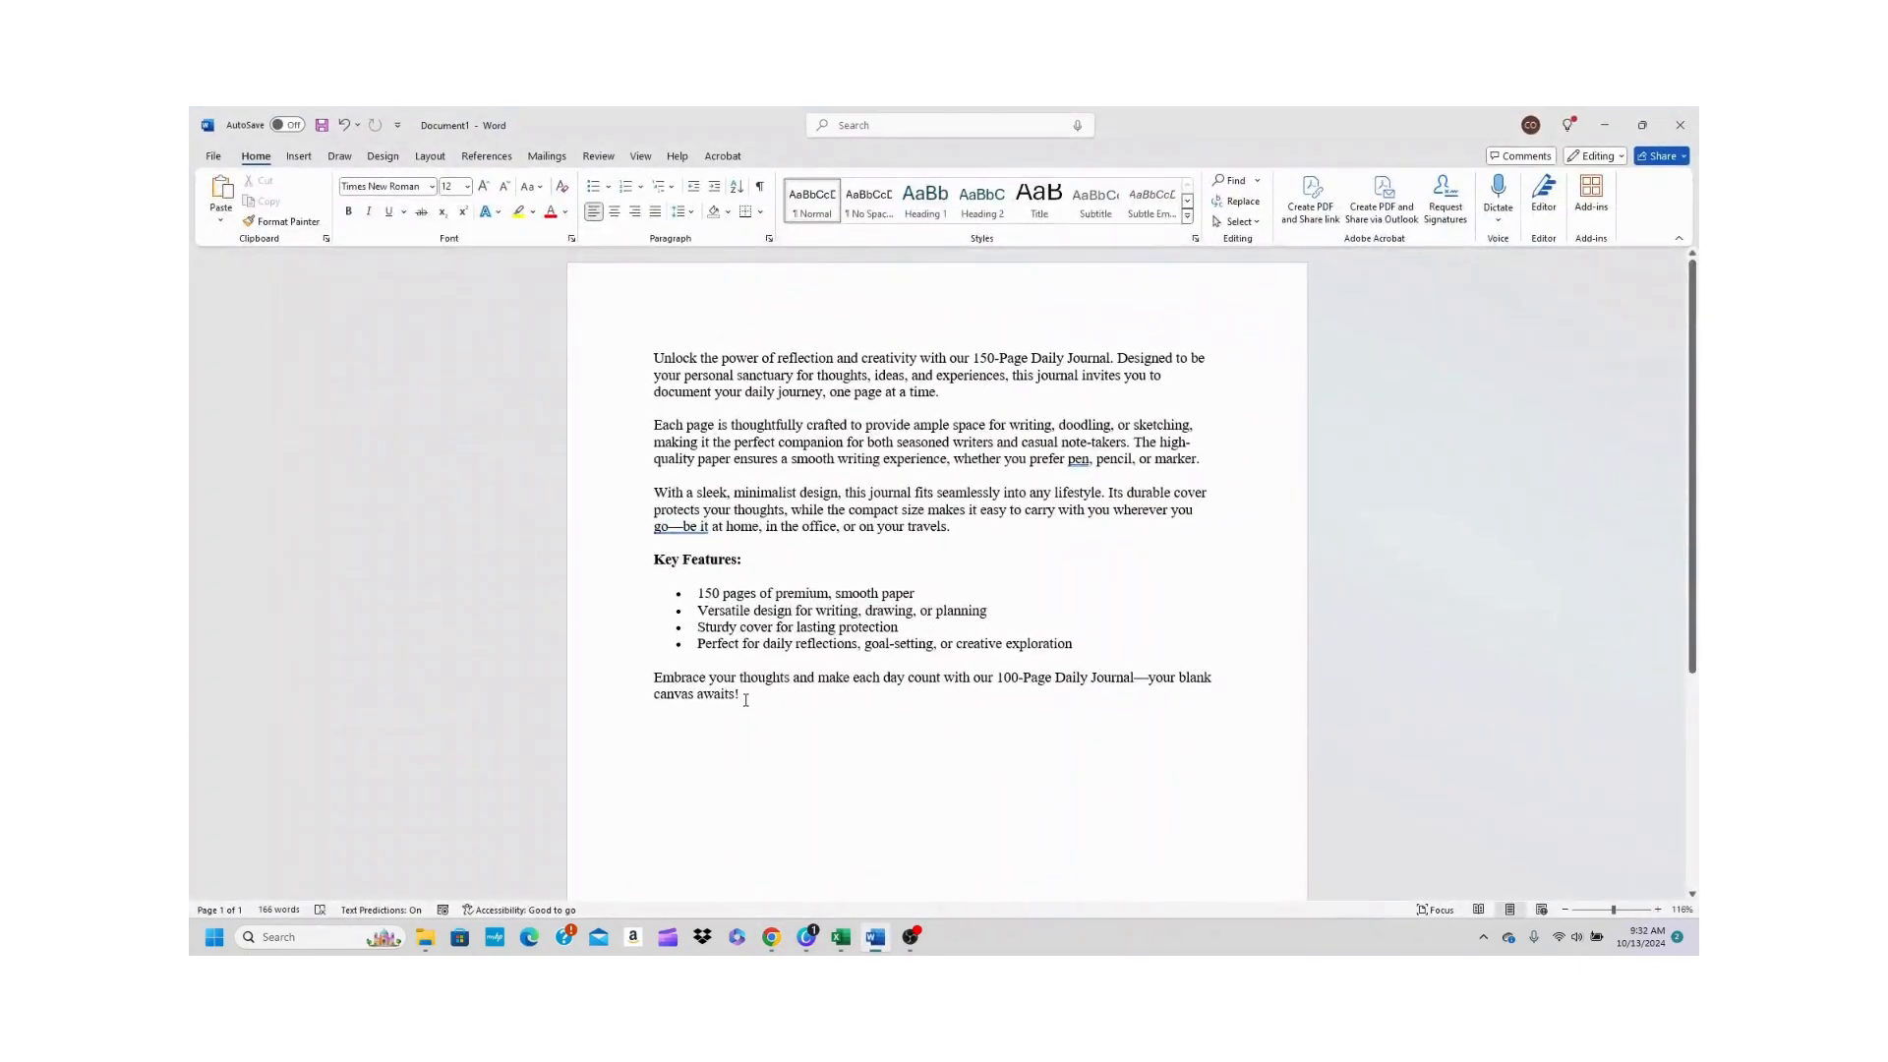
drag(744, 695, 653, 358)
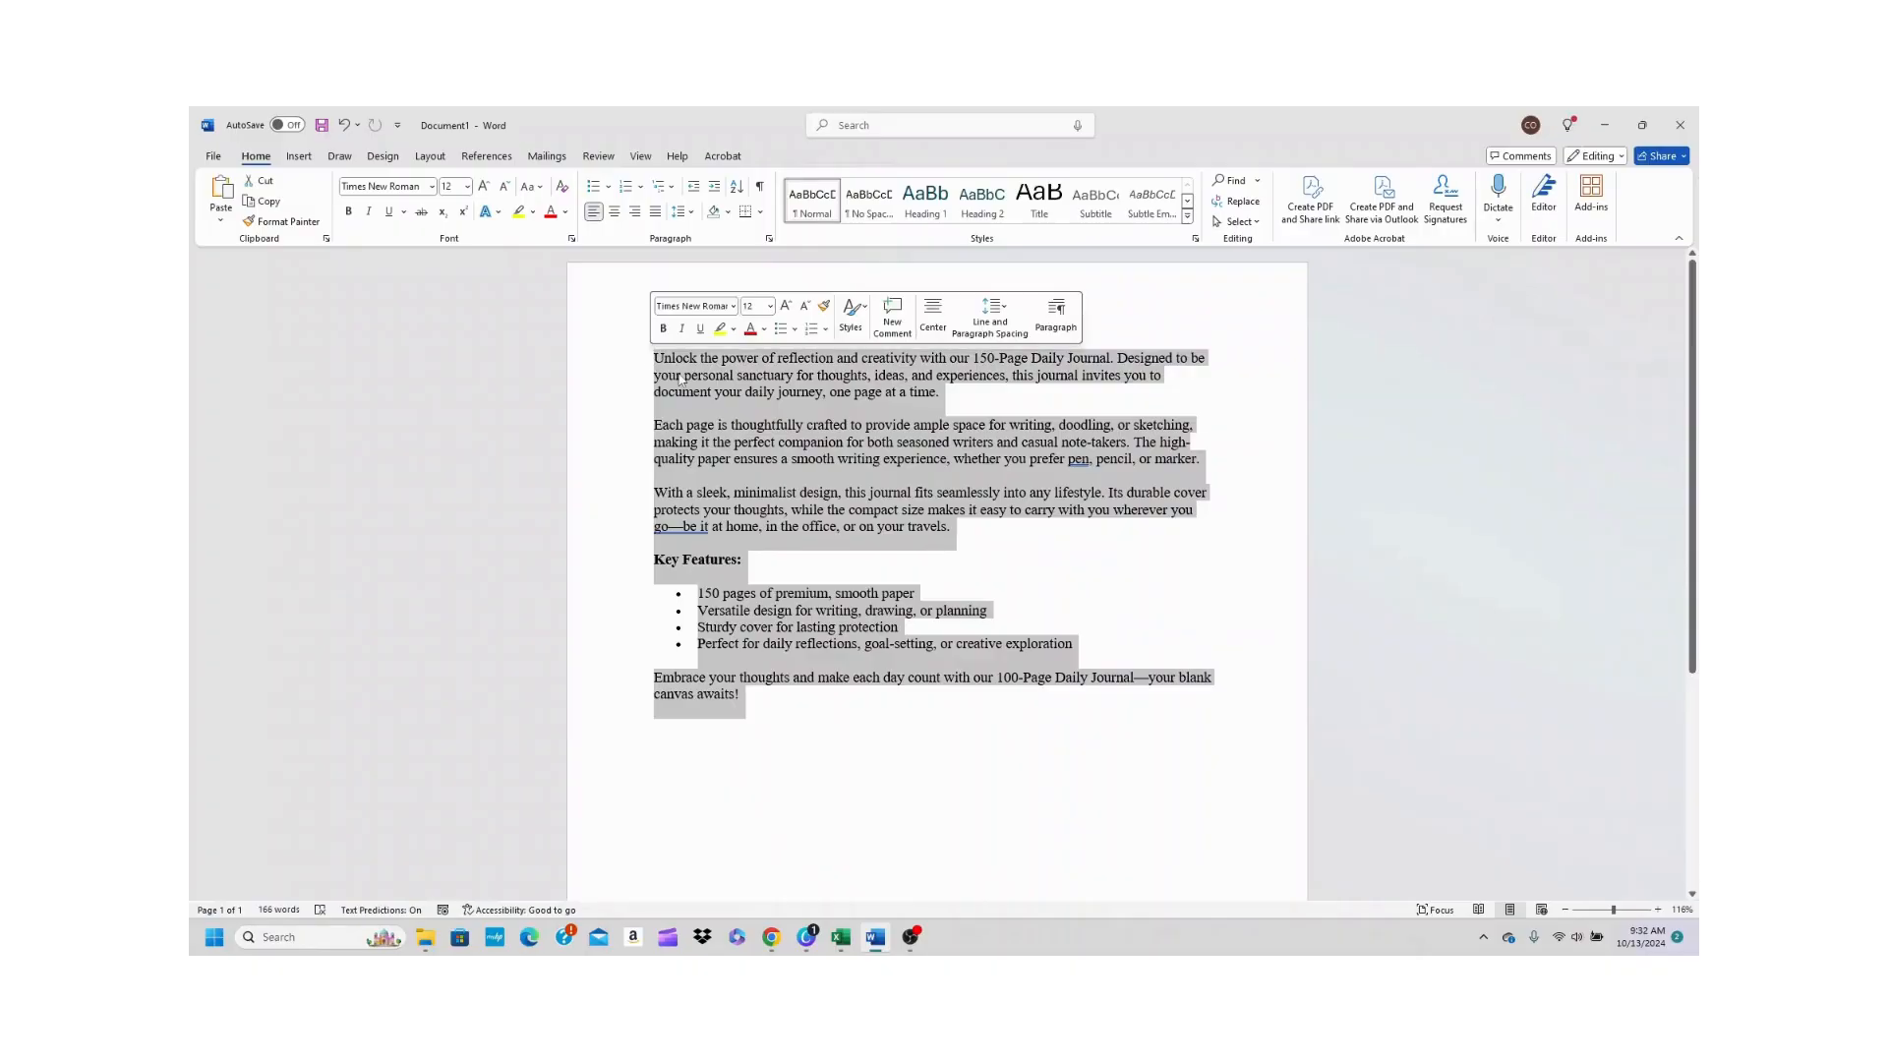
right_click(681, 379)
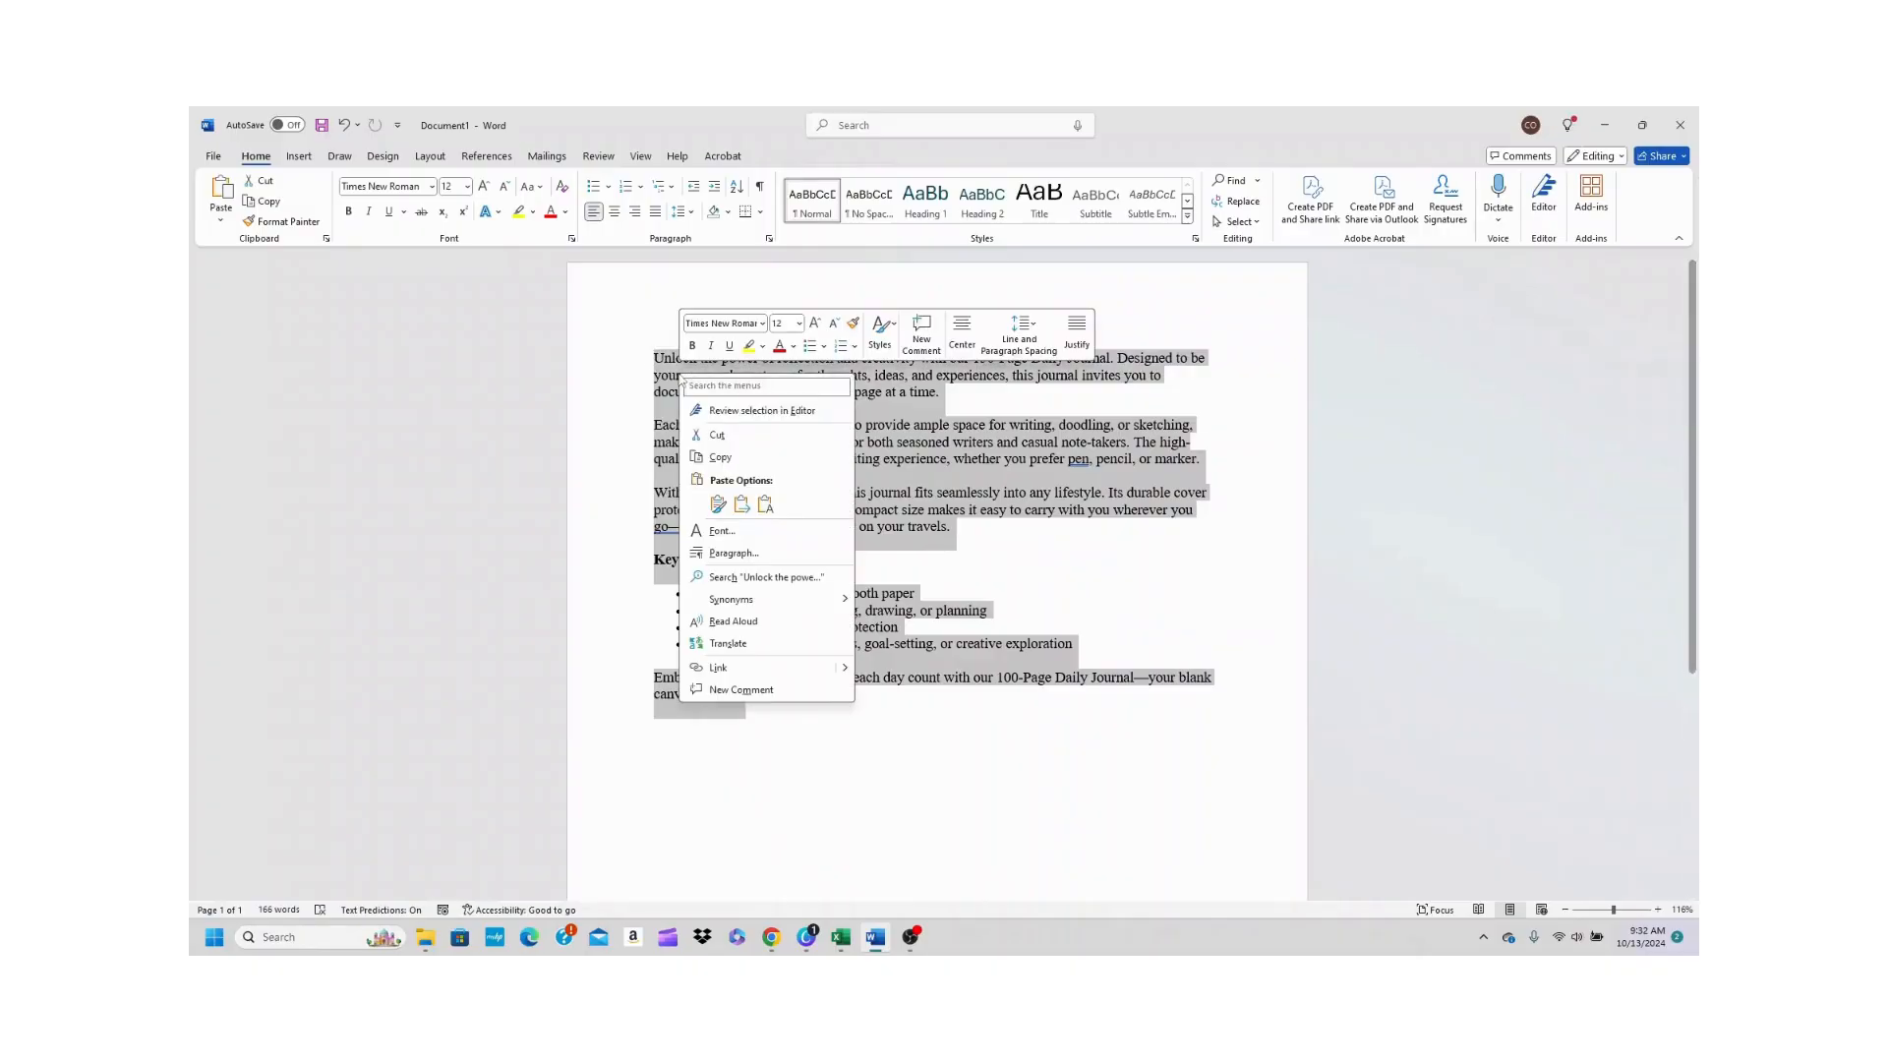
click(732, 457)
click(1604, 125)
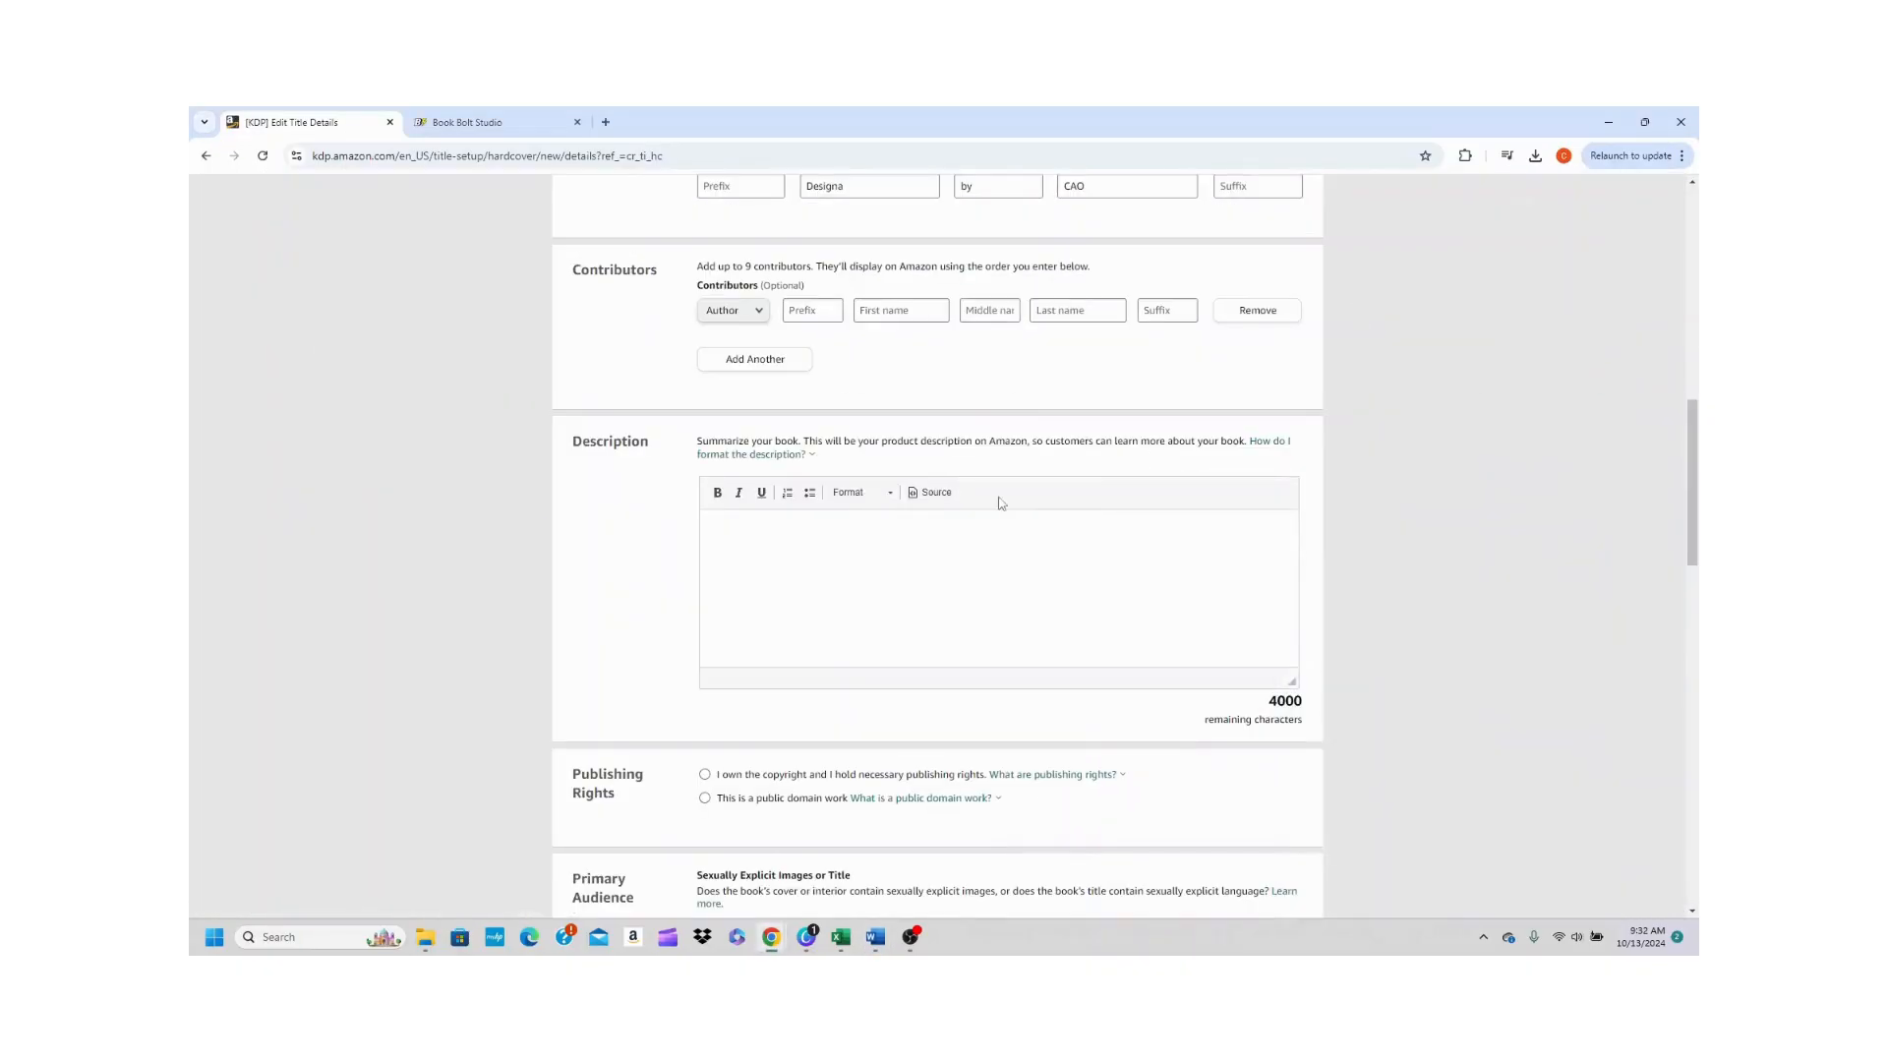
- Paste the copied text into the book's description and look through the pasted content
click(735, 532)
right_click(736, 533)
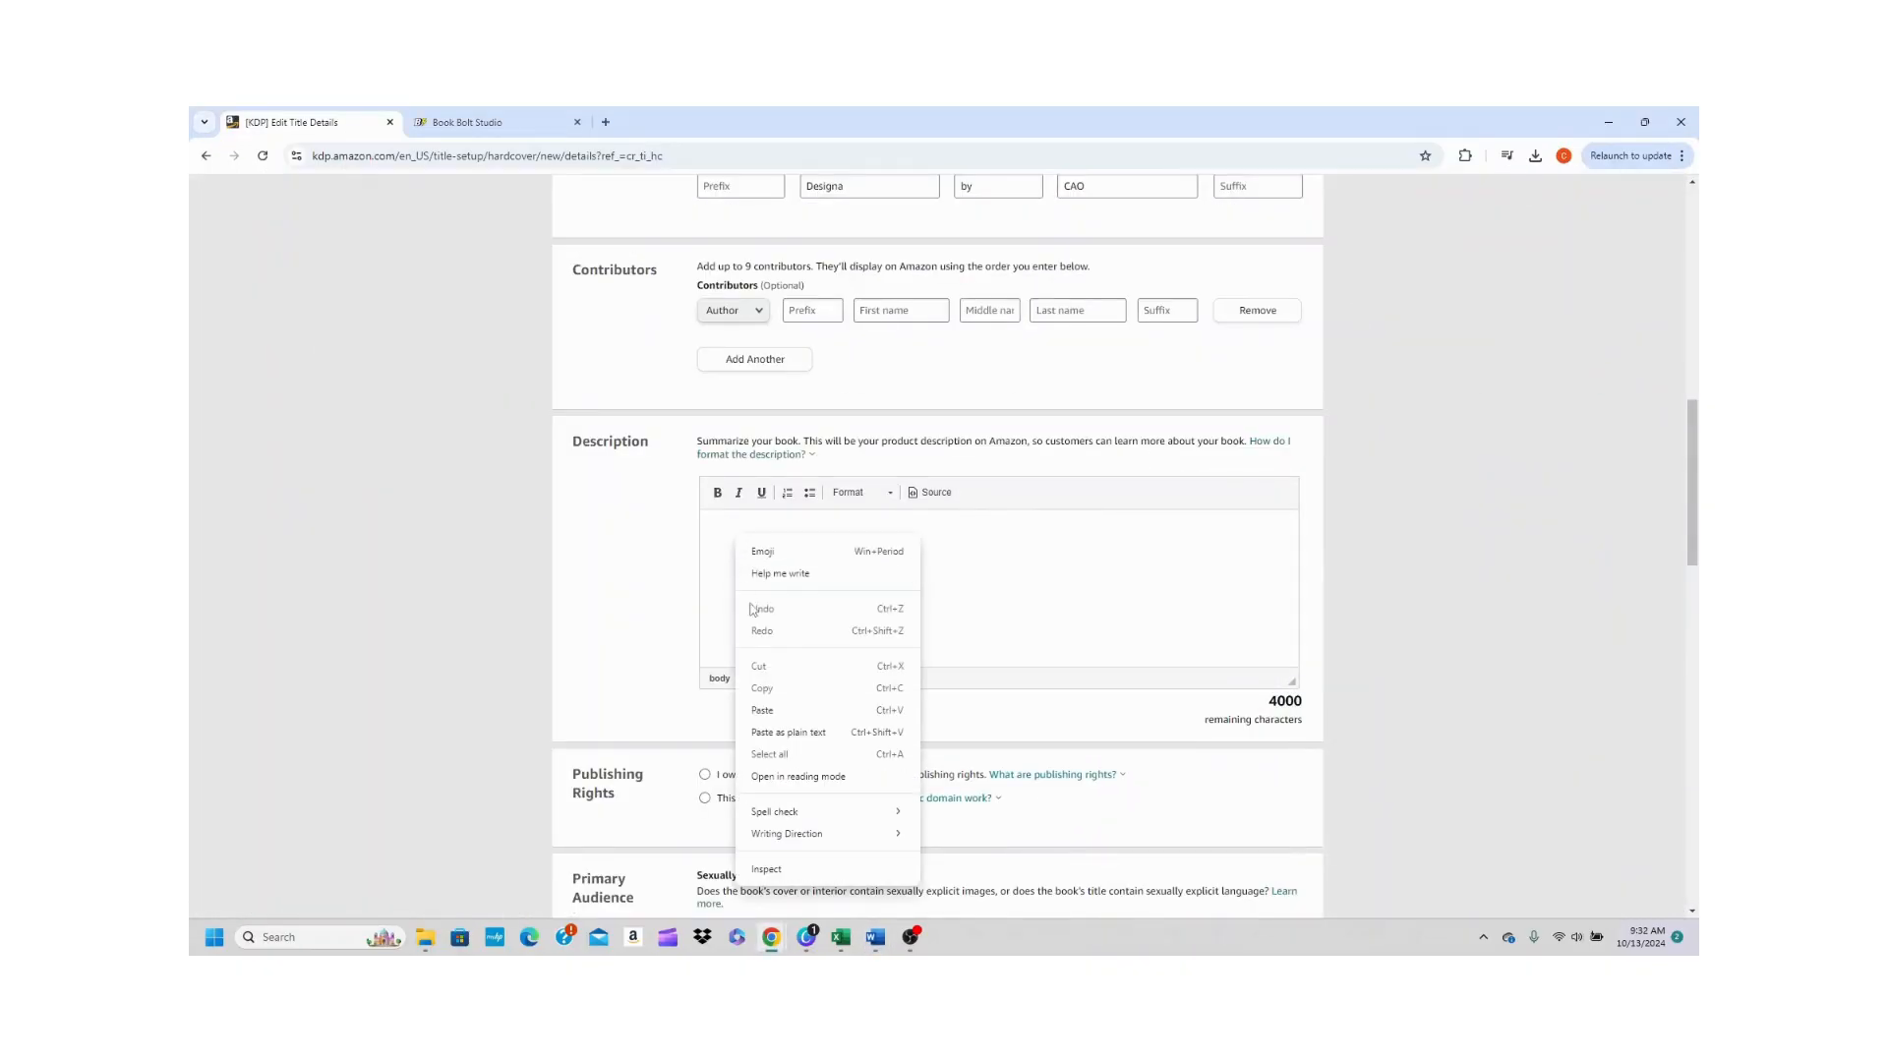
click(762, 710)
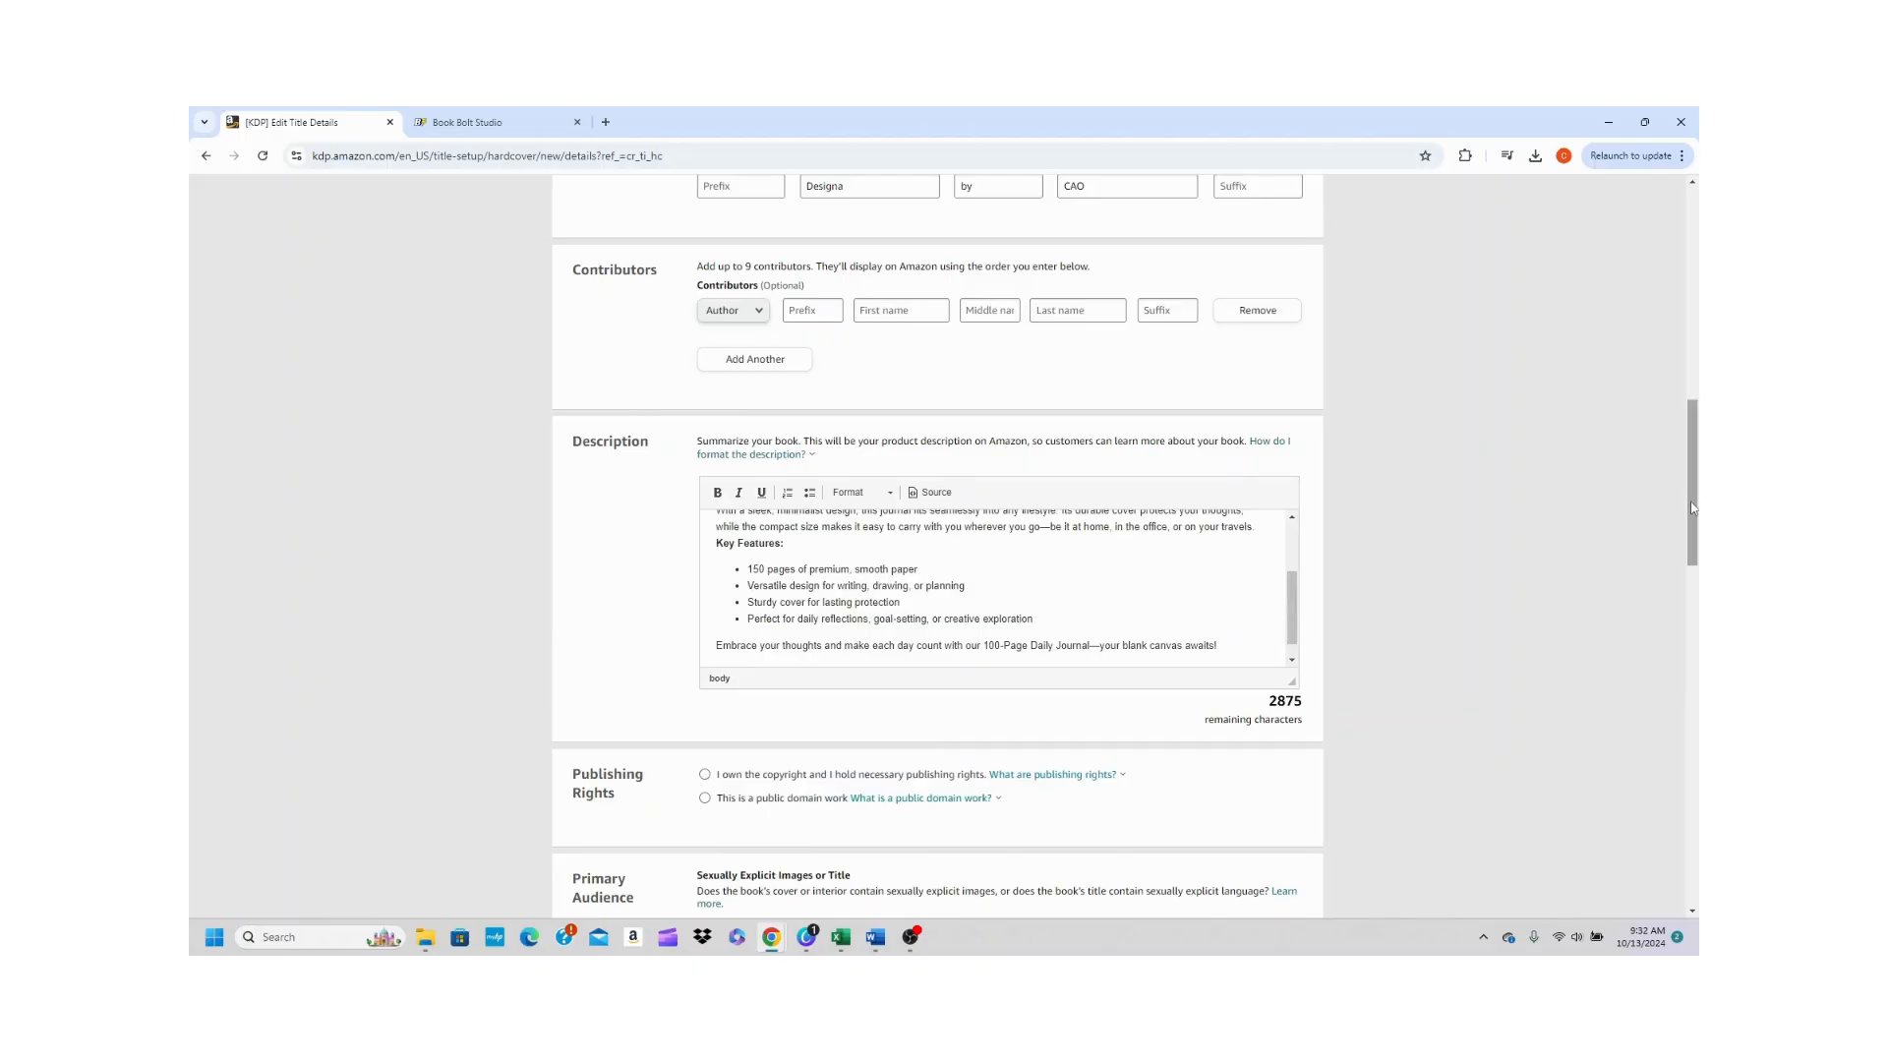
drag(1298, 594, 1472, 504)
- Declare ownership of the copyright and publishing rights, and answer No to sexually explicit images or title
drag(1693, 492, 1697, 575)
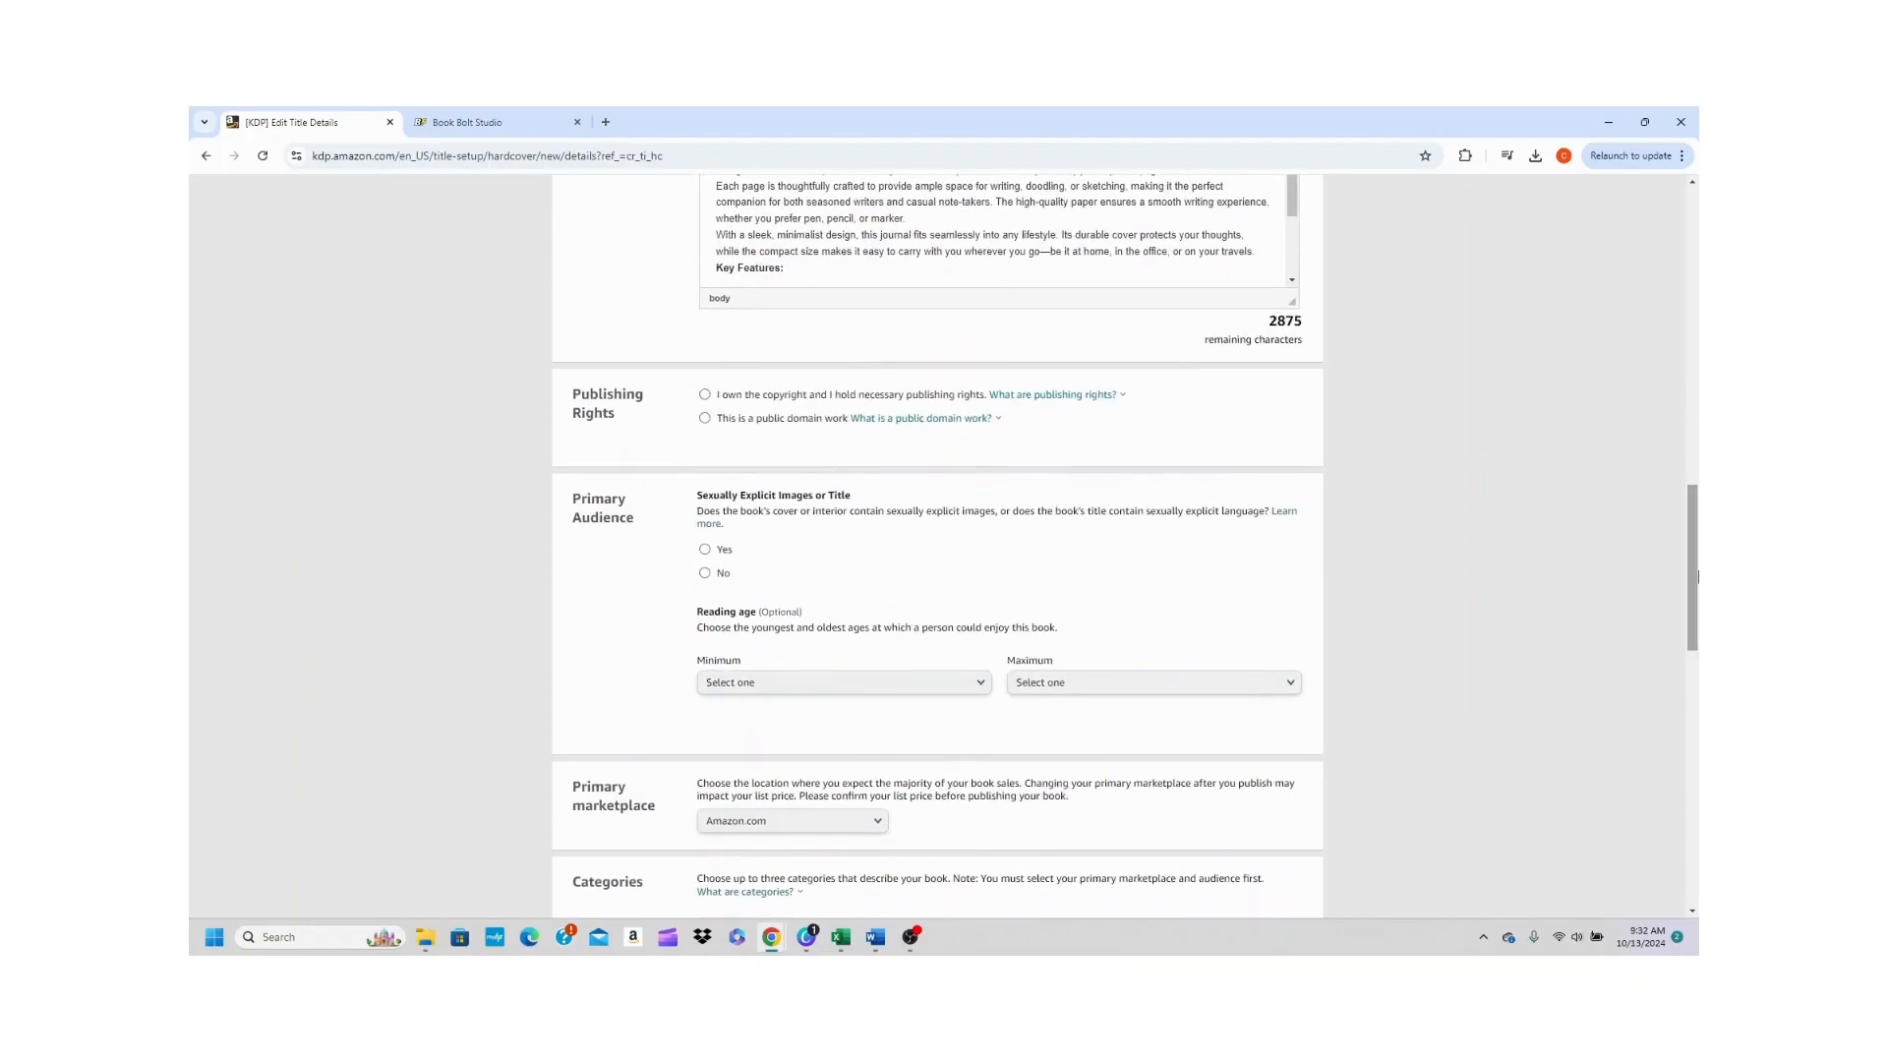
click(704, 396)
drag(1694, 519, 1694, 533)
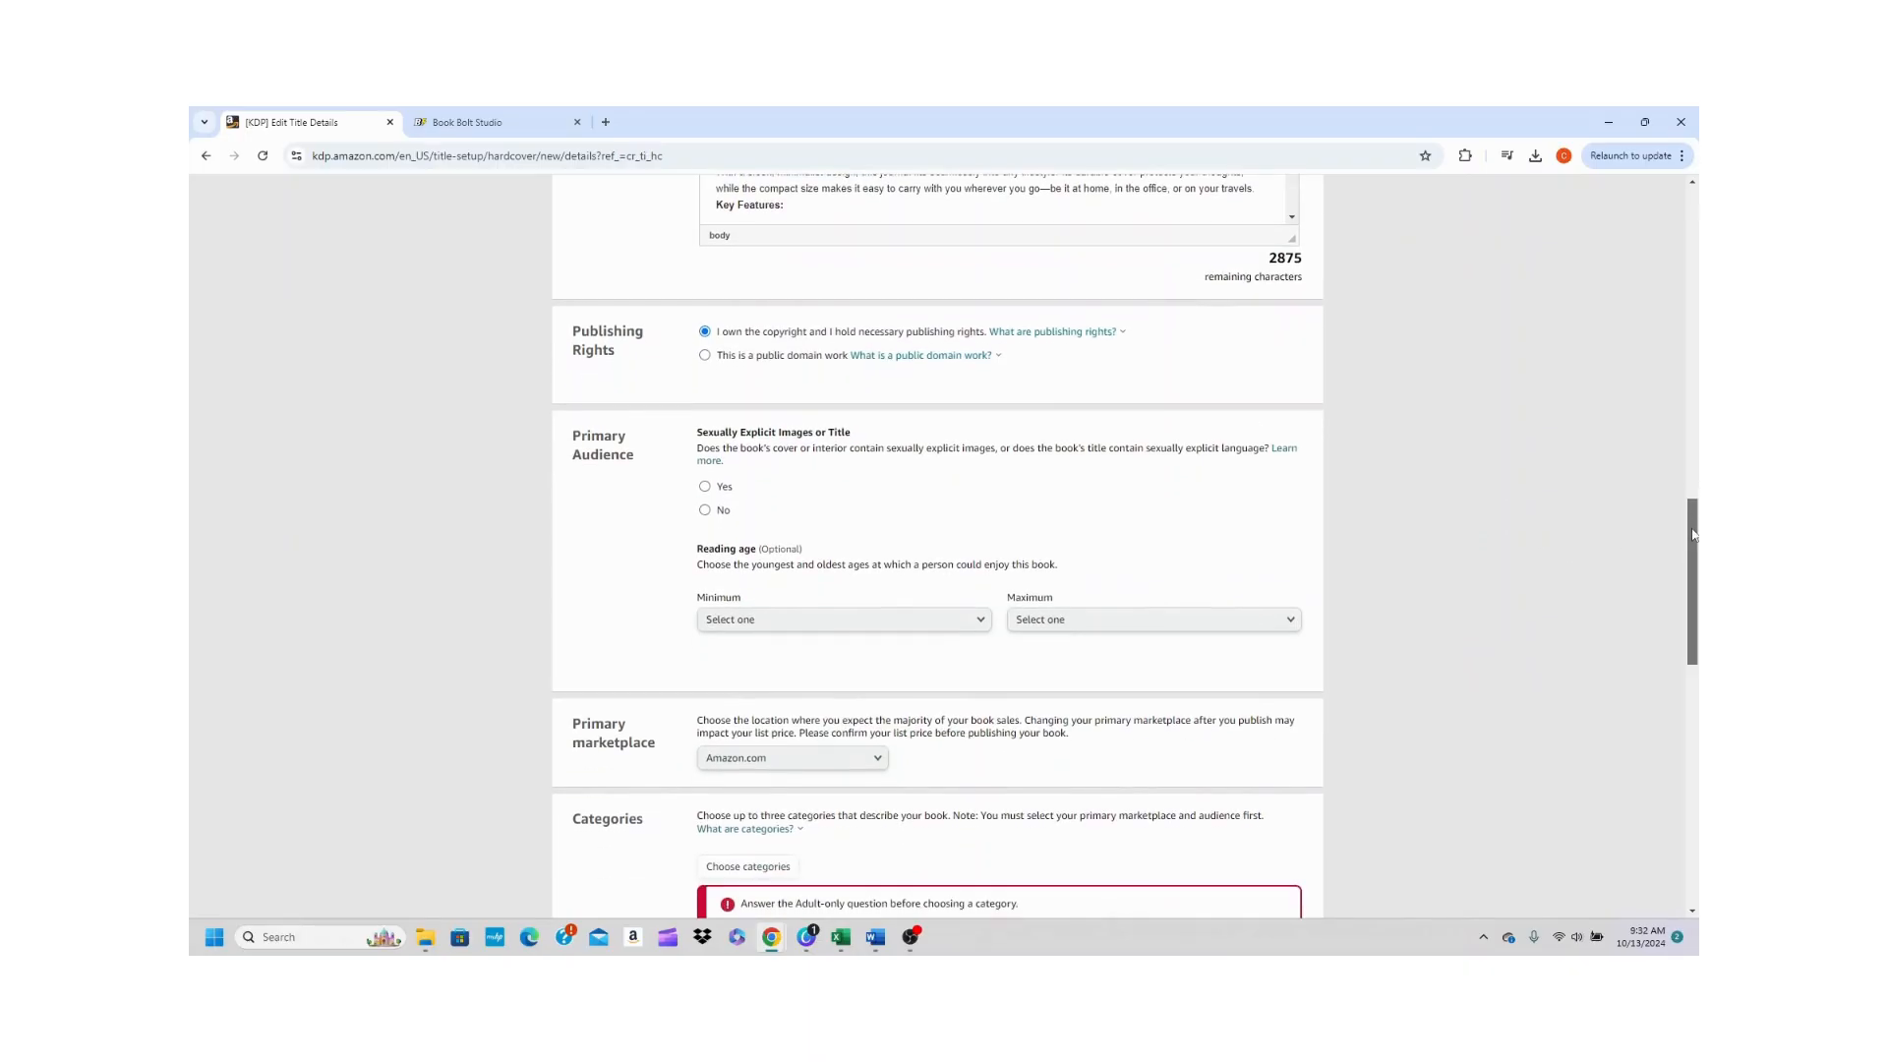
click(705, 511)
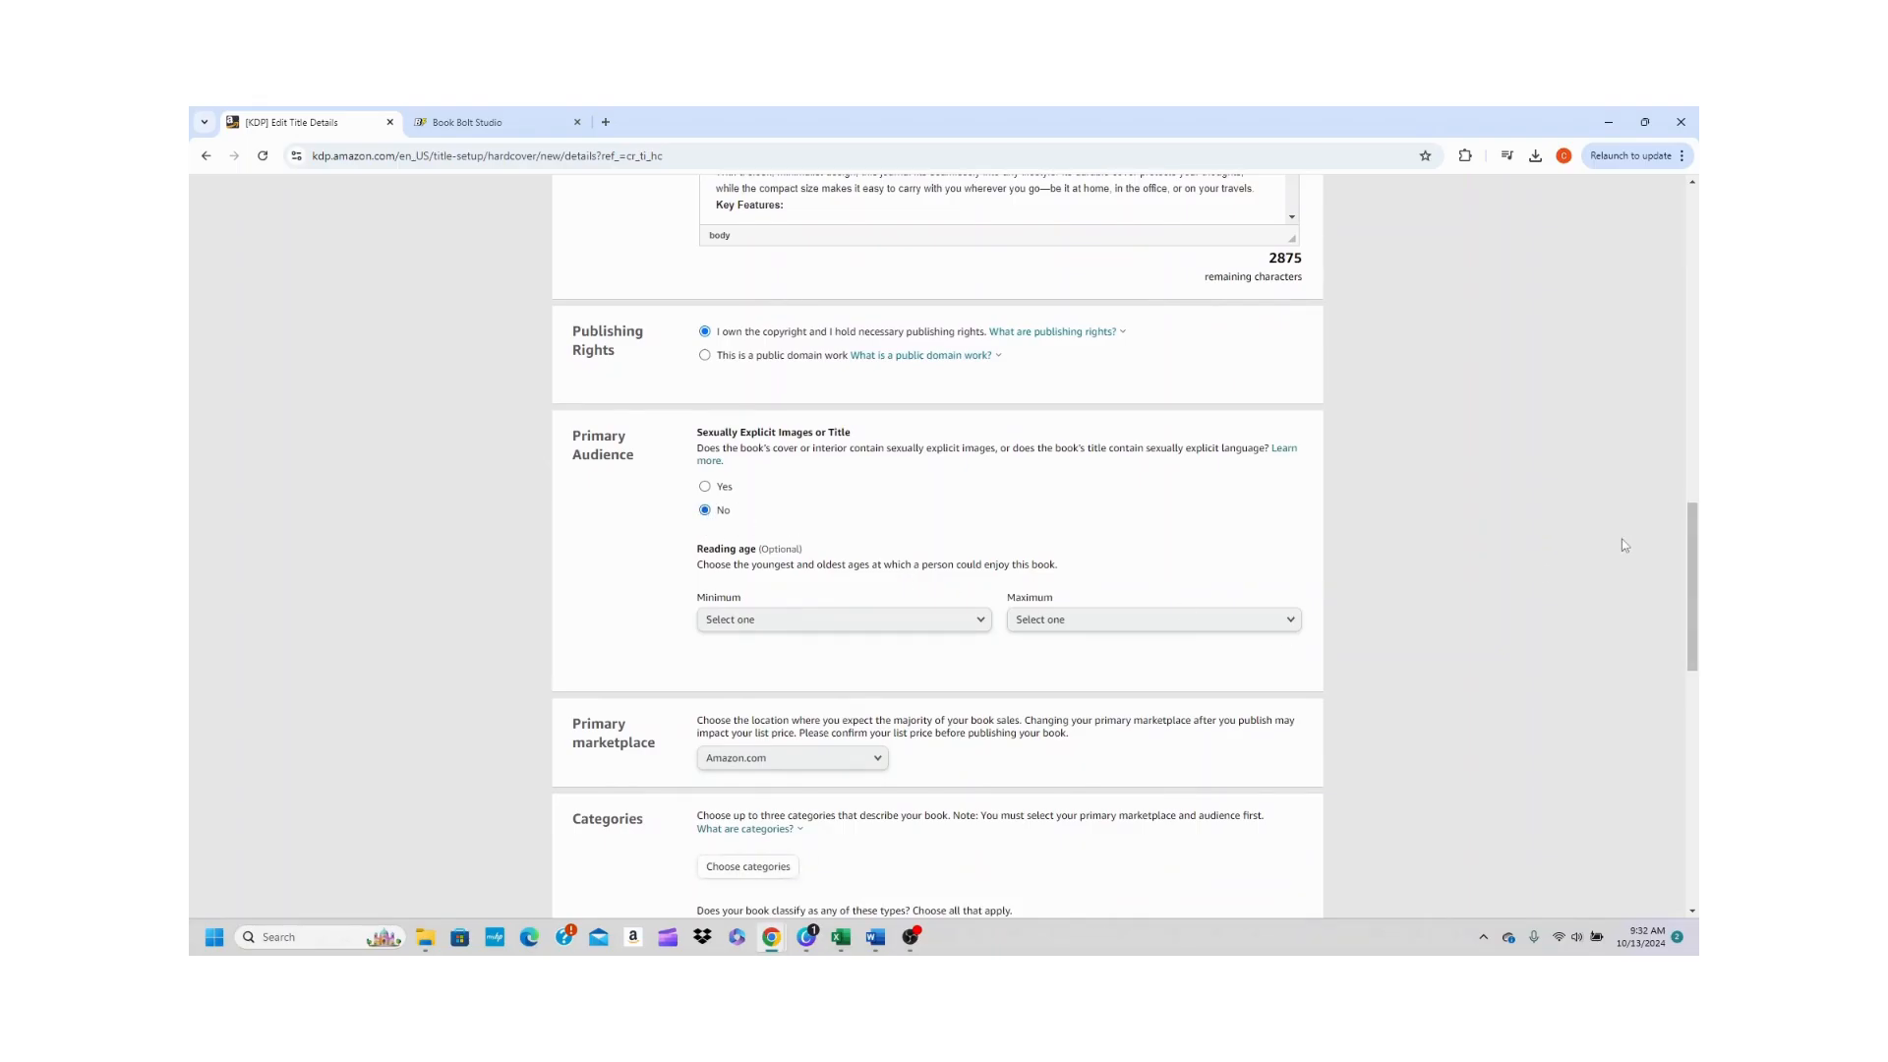
- Classify the book as low-content
drag(1695, 511, 1695, 603)
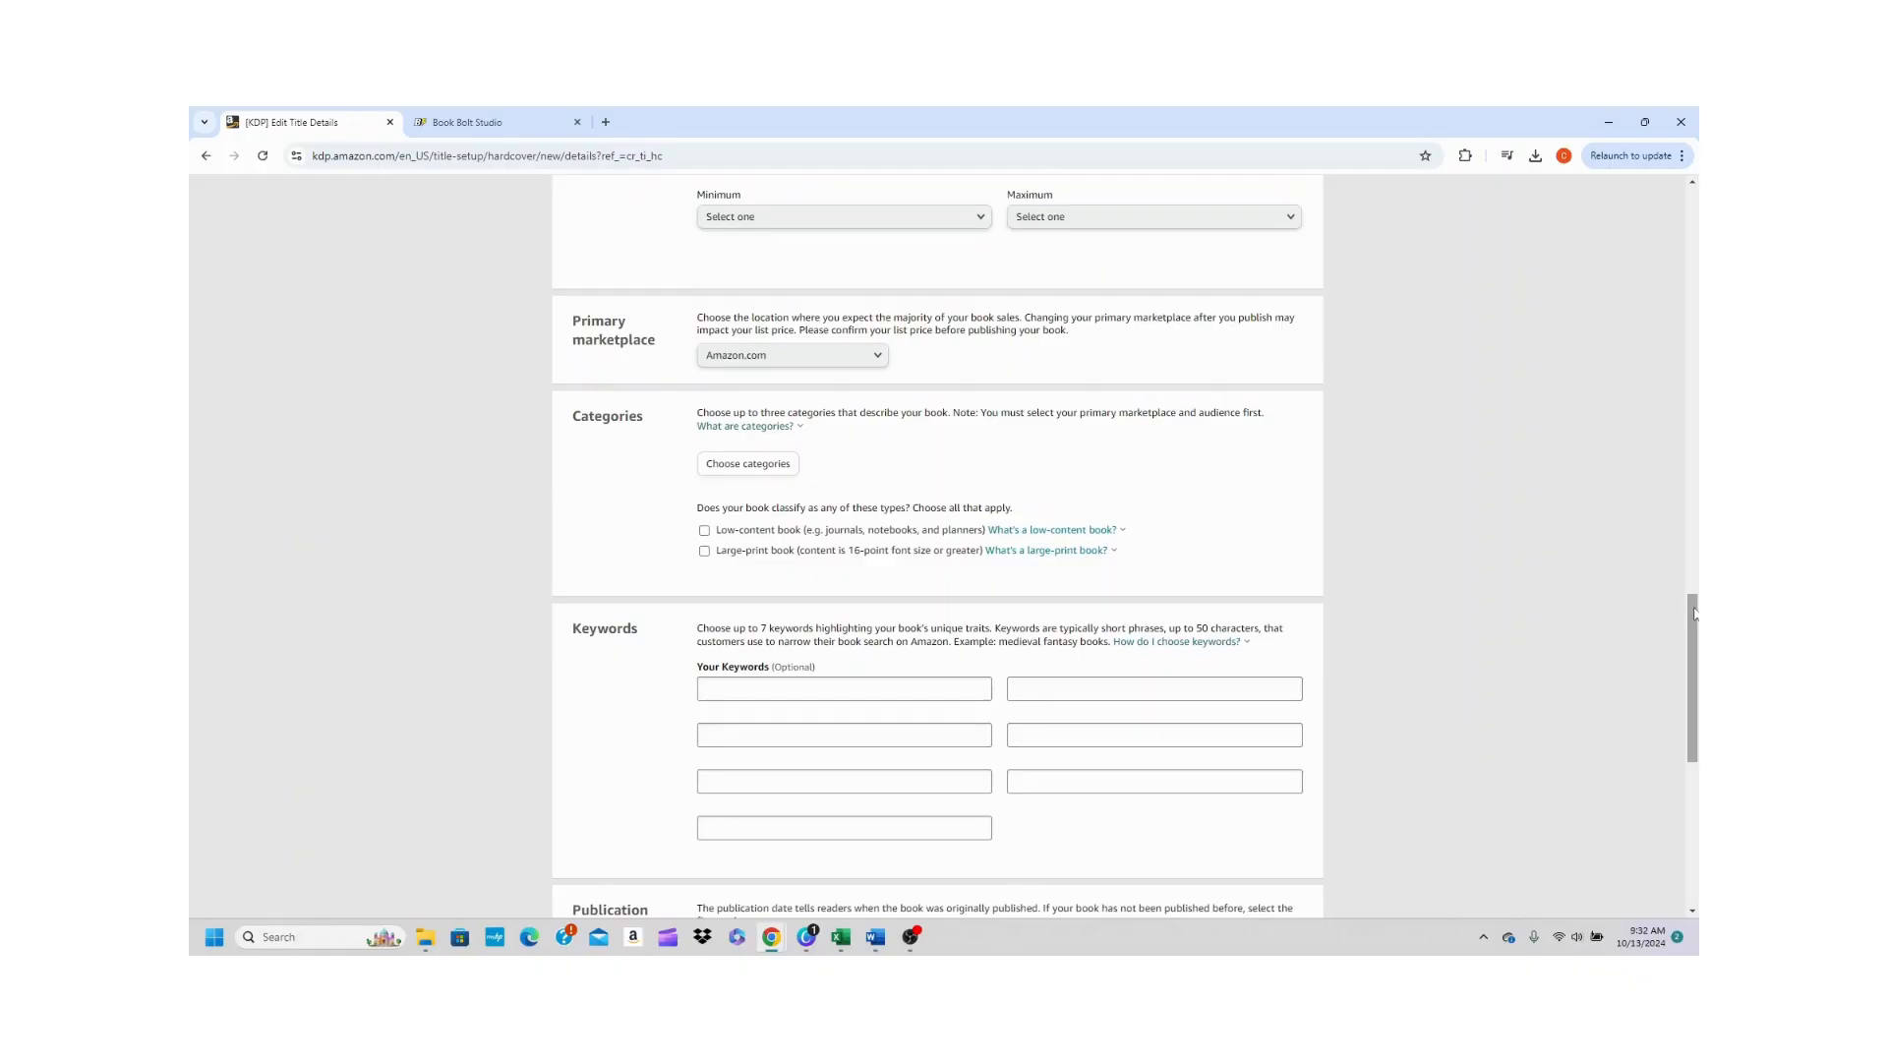
click(705, 535)
mouse_move(1016, 540)
- Choose the Self-Help category with the placements Journal Writing, General and Creativity, and save the categories
click(748, 469)
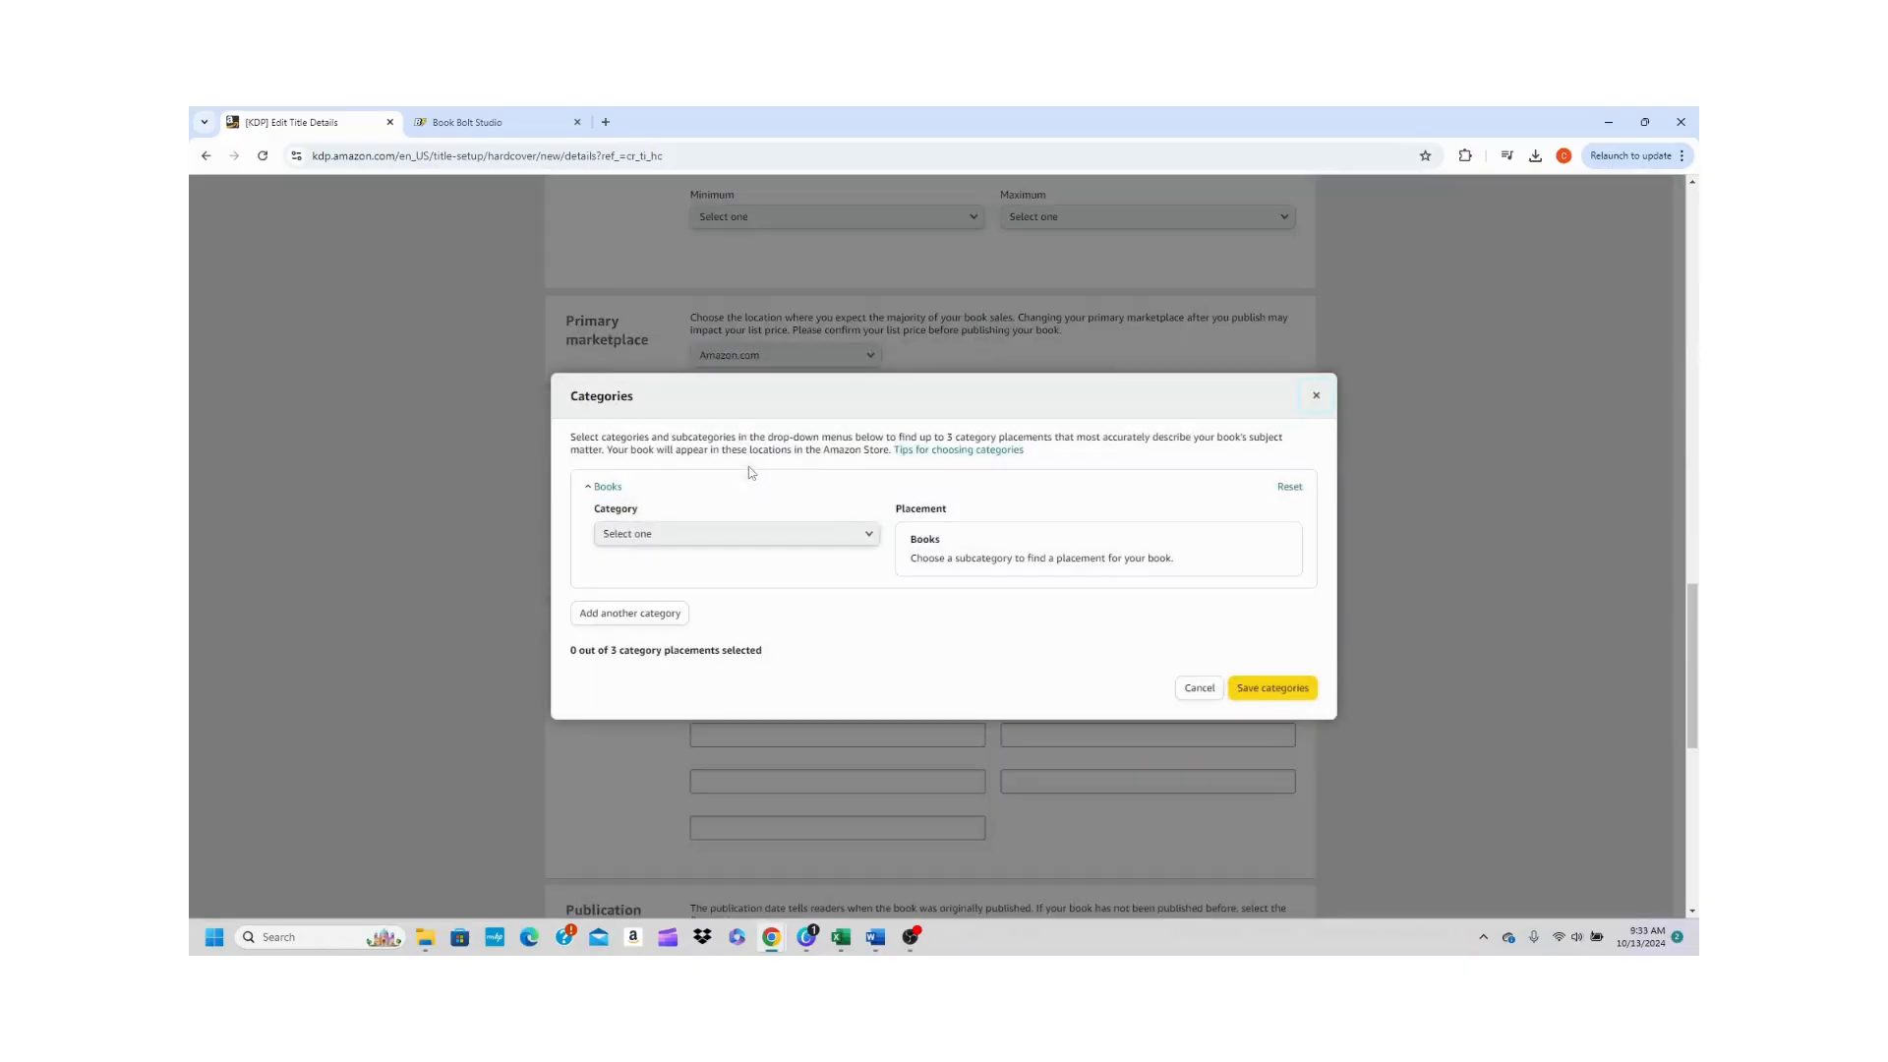
click(779, 534)
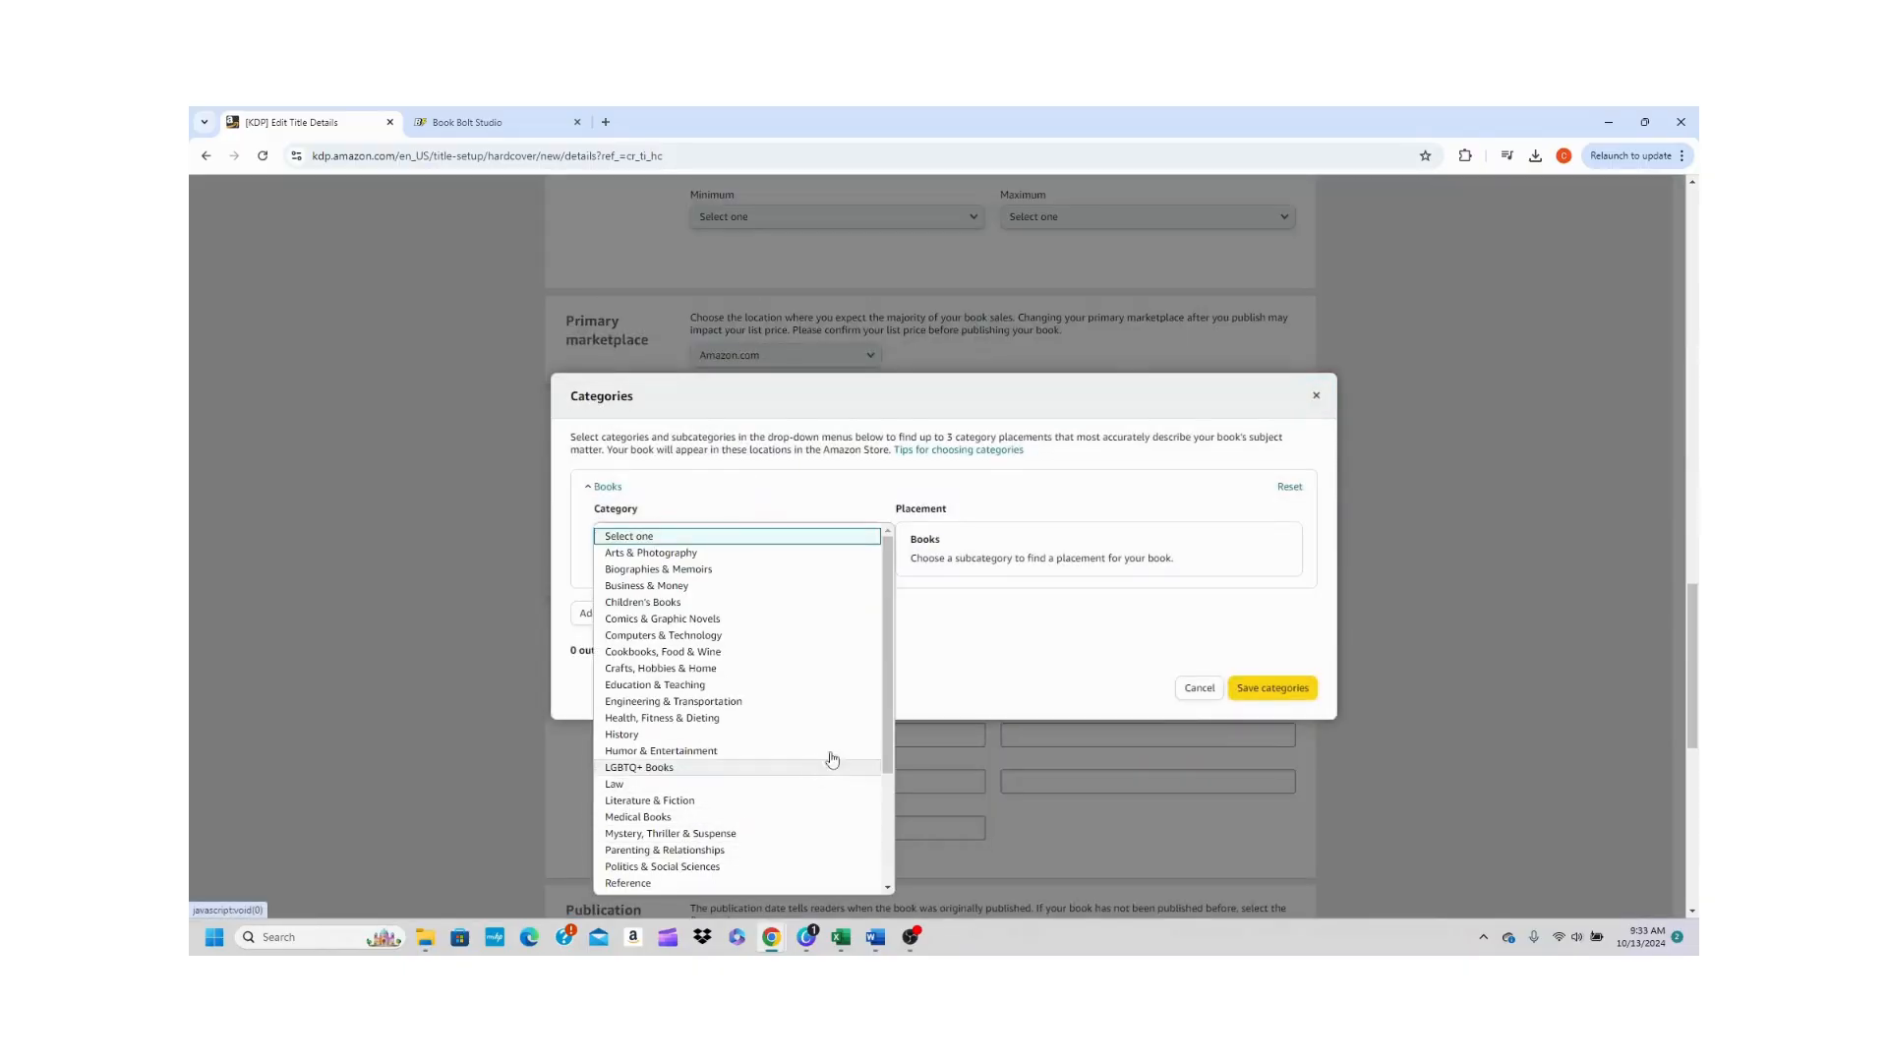
drag(881, 752, 881, 863)
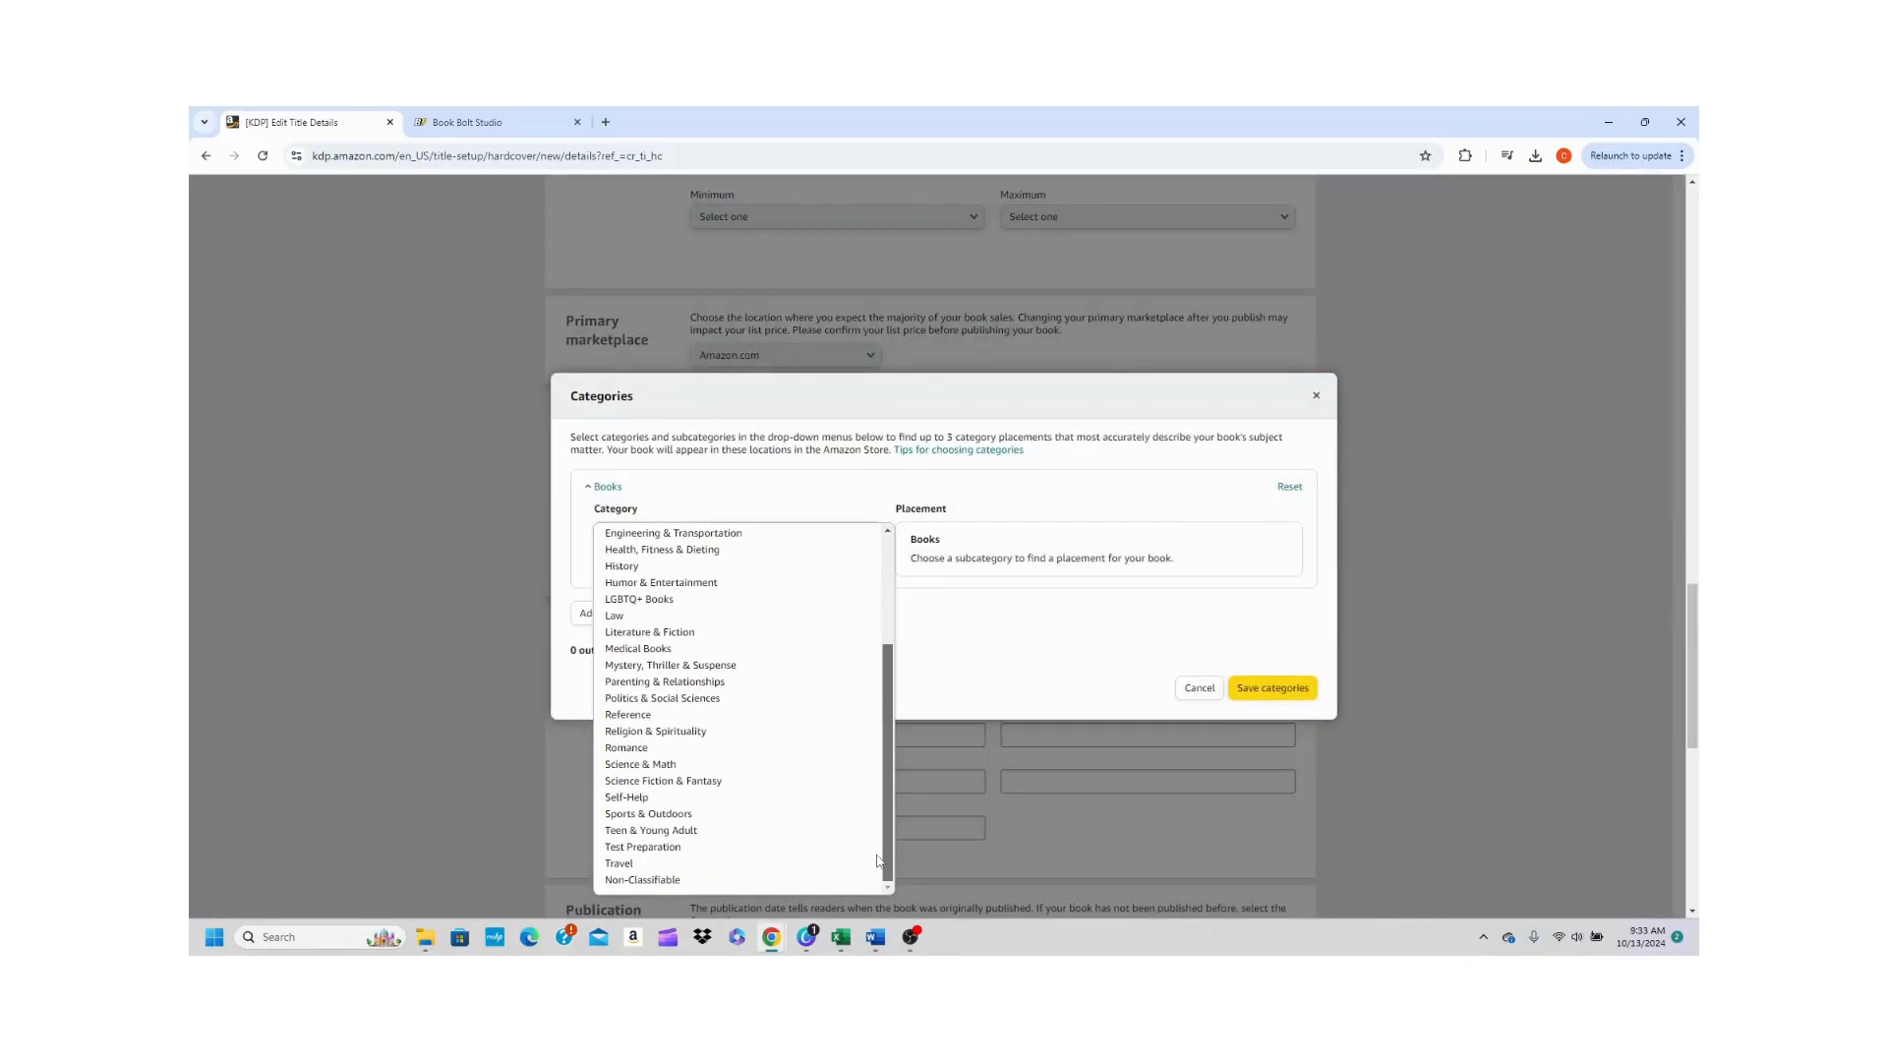
click(800, 802)
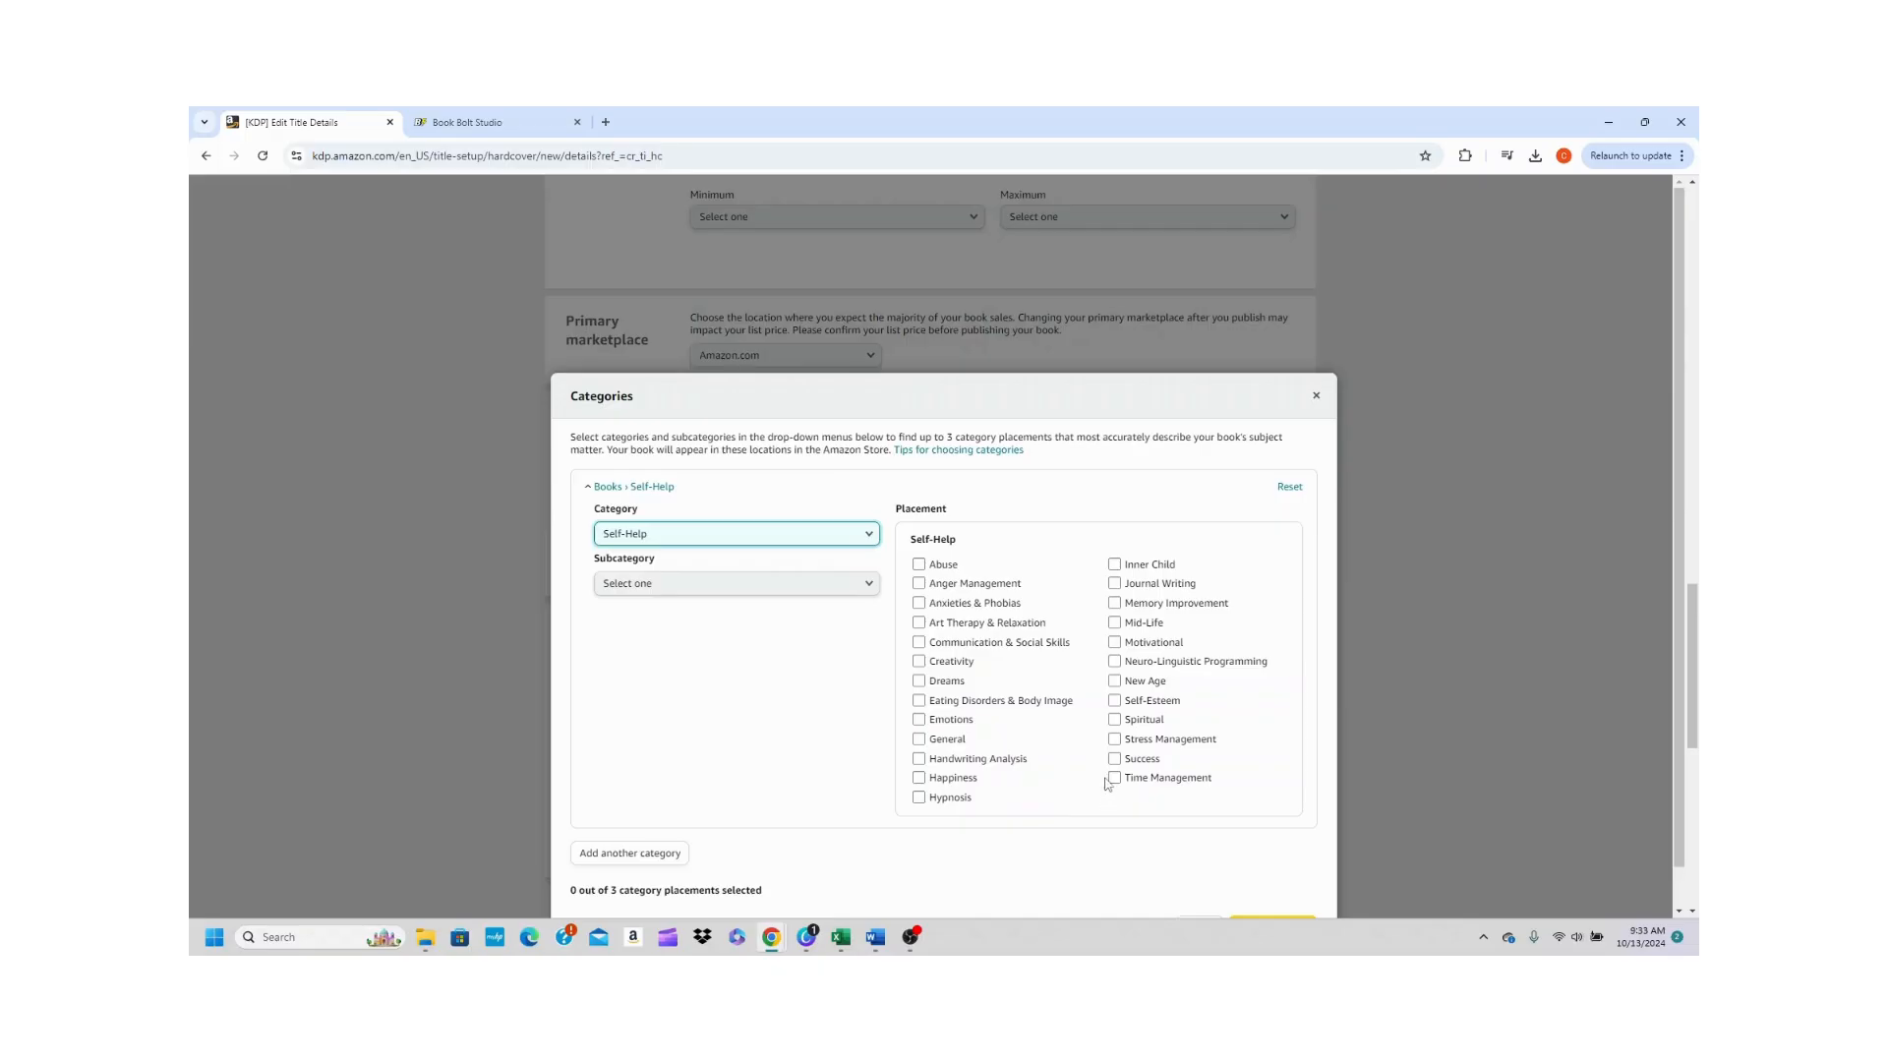
click(1115, 584)
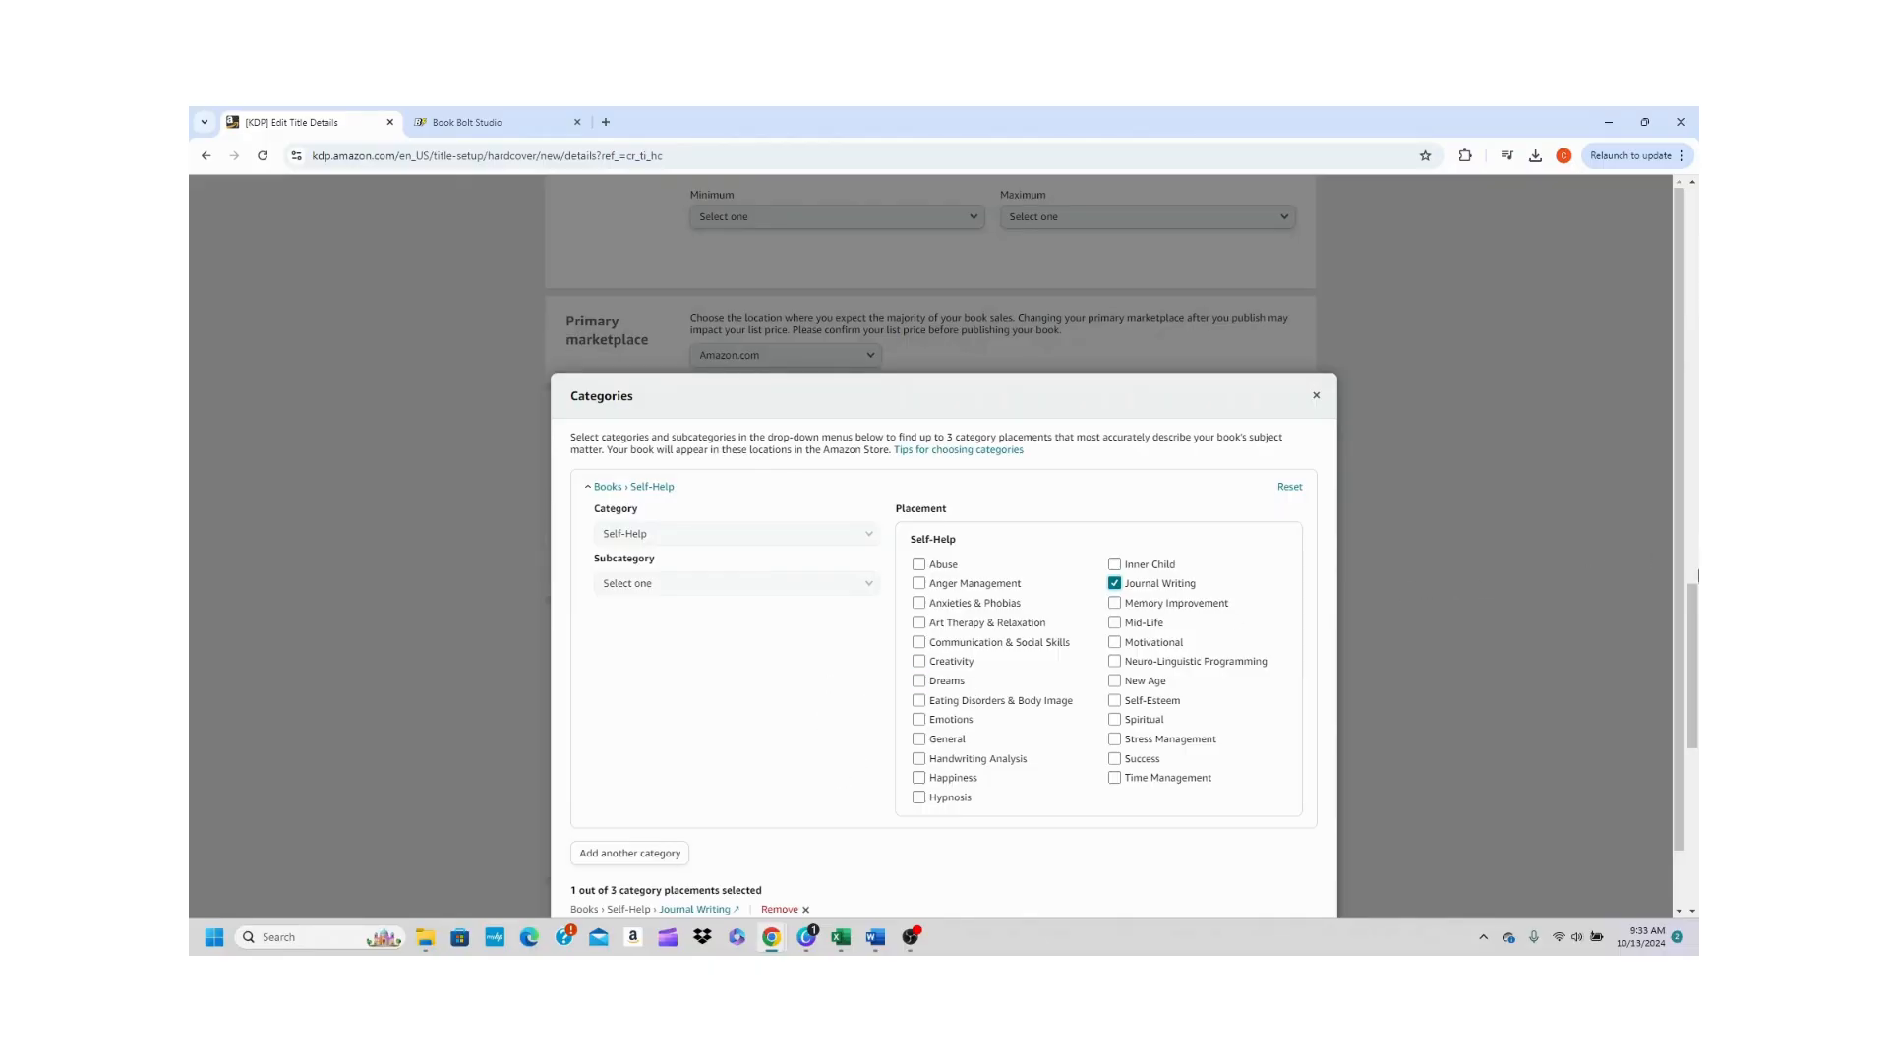
drag(1698, 575, 1698, 632)
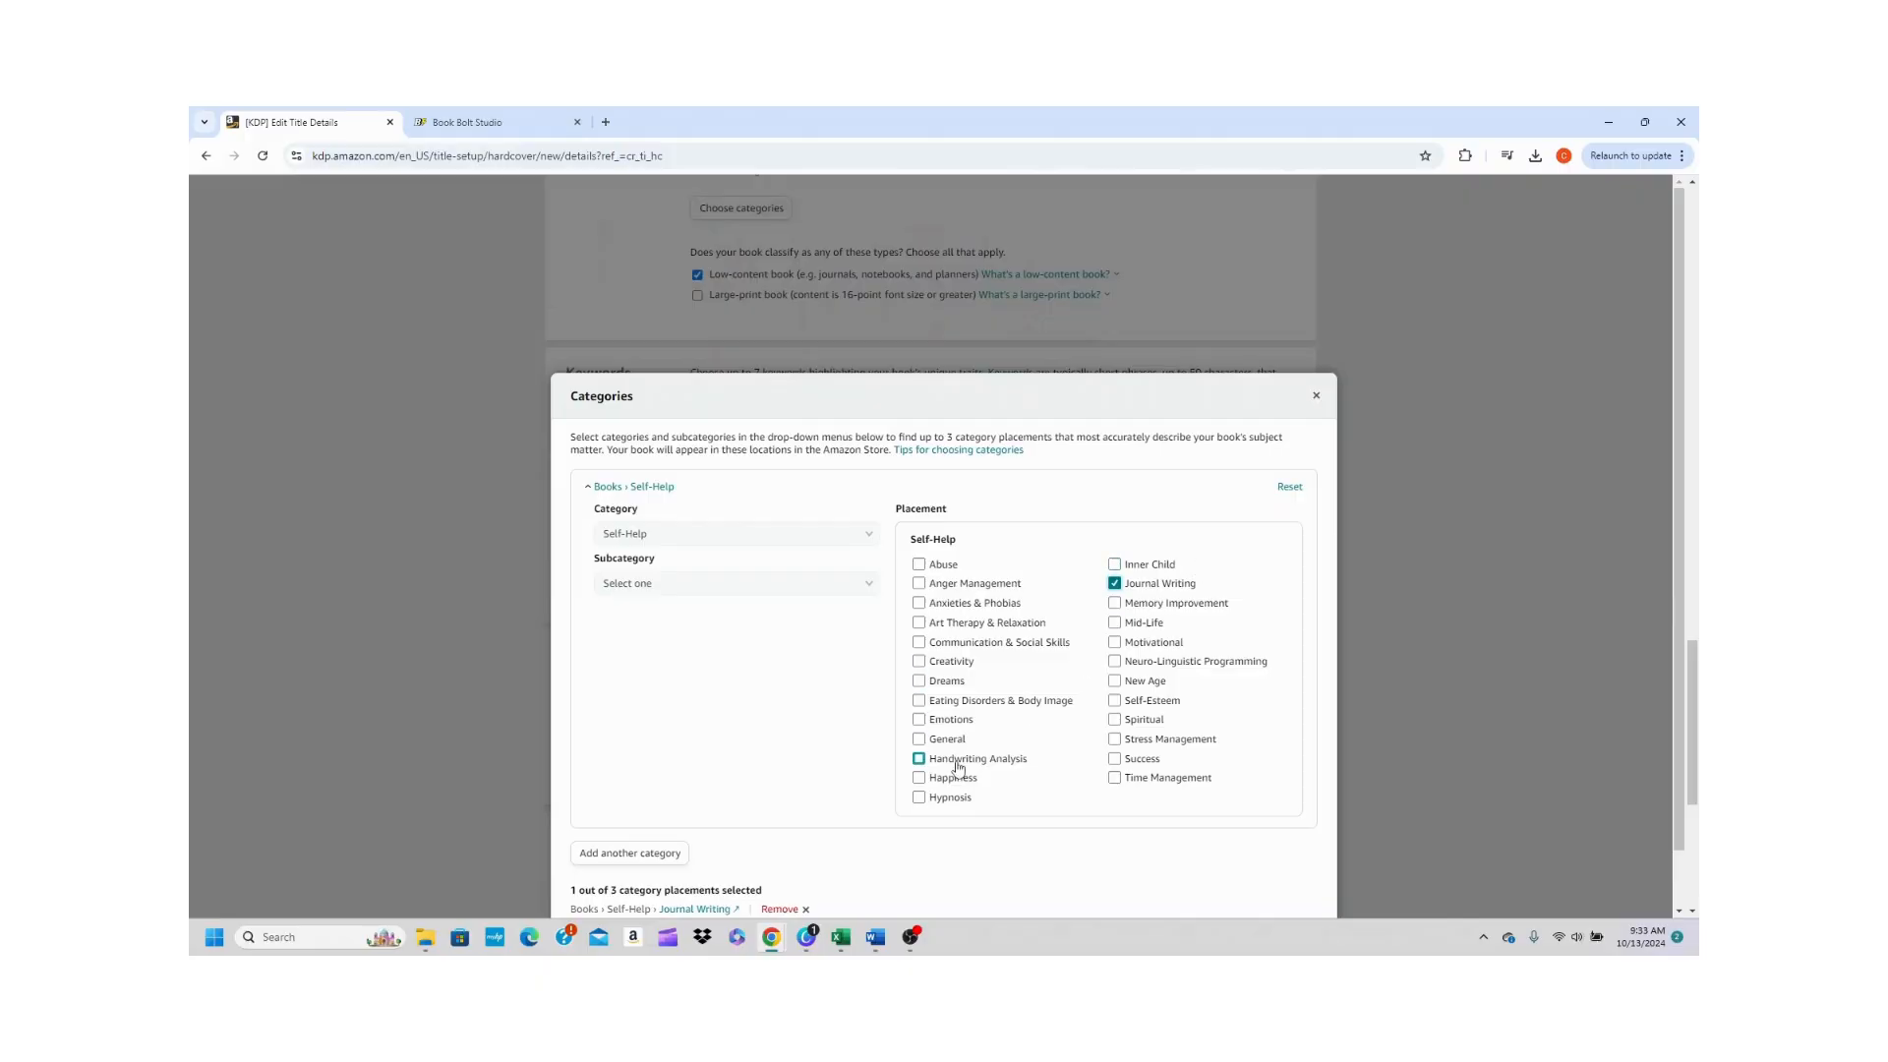
click(919, 739)
scroll(1691, 892, down, 1)
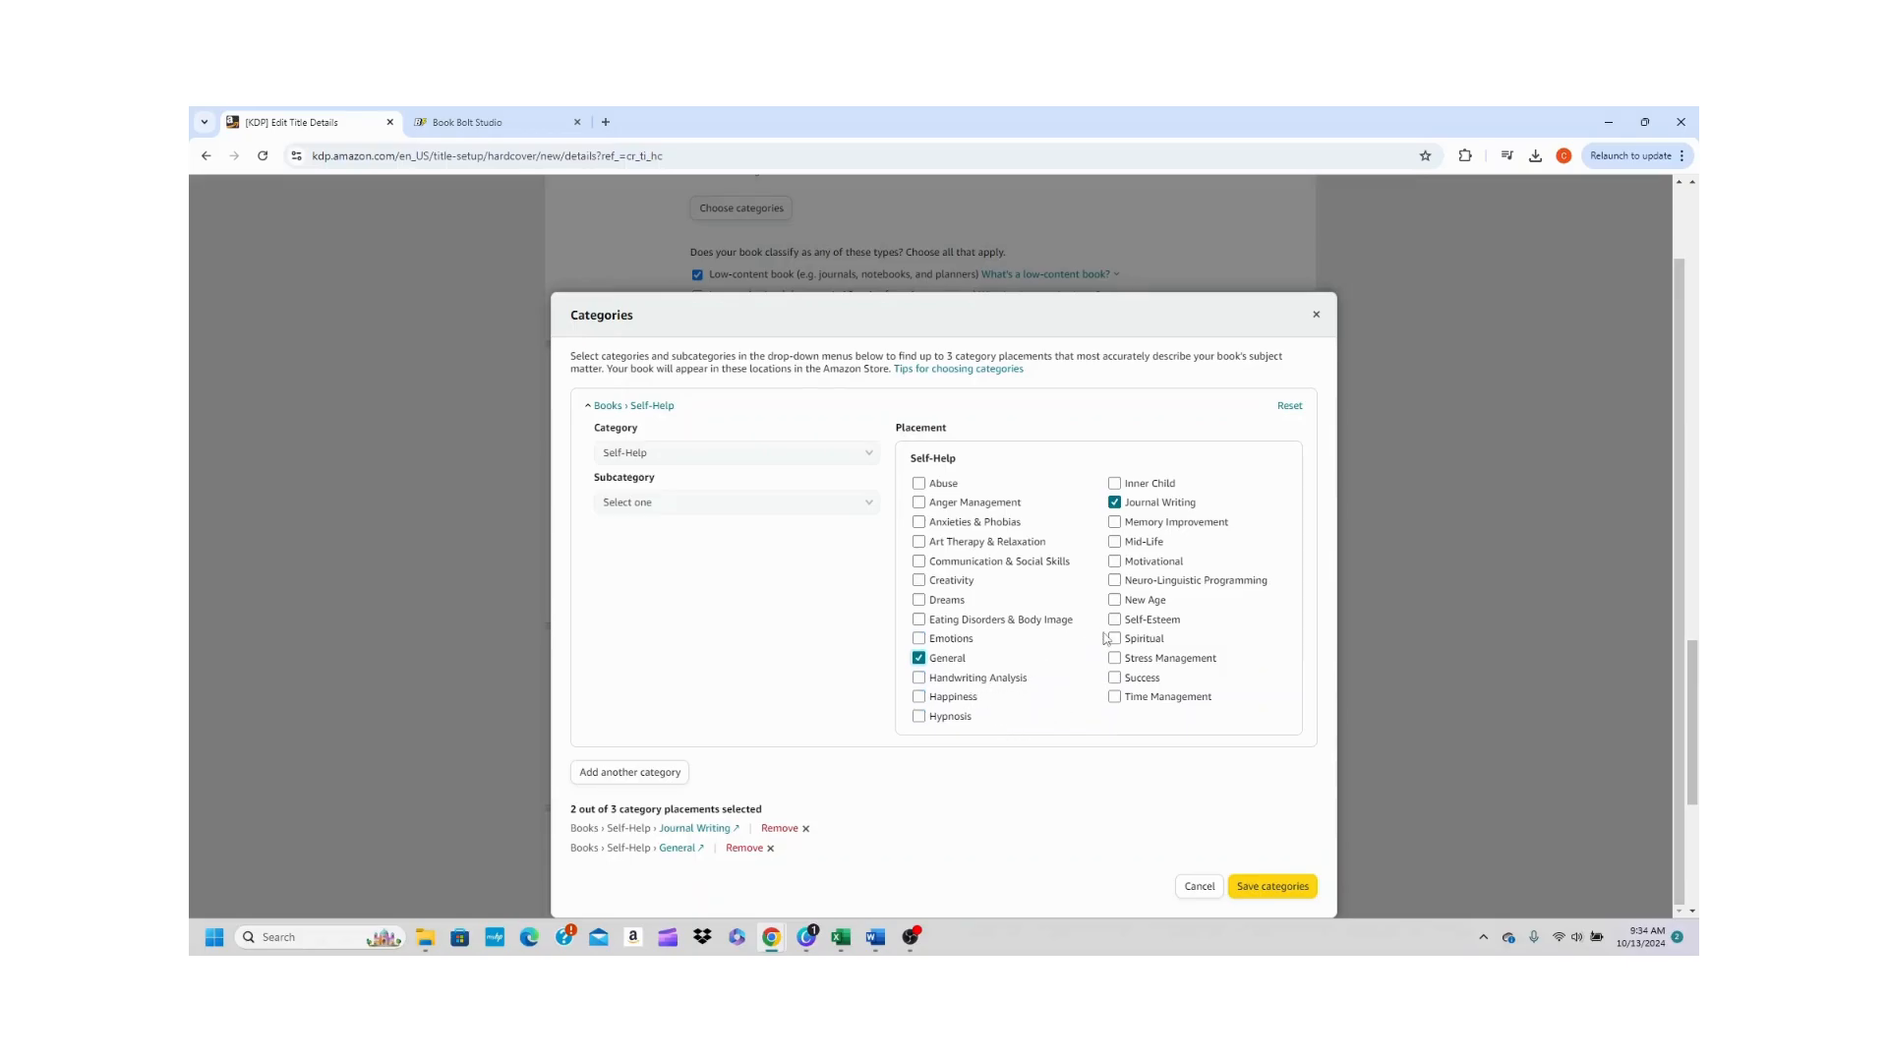
click(920, 582)
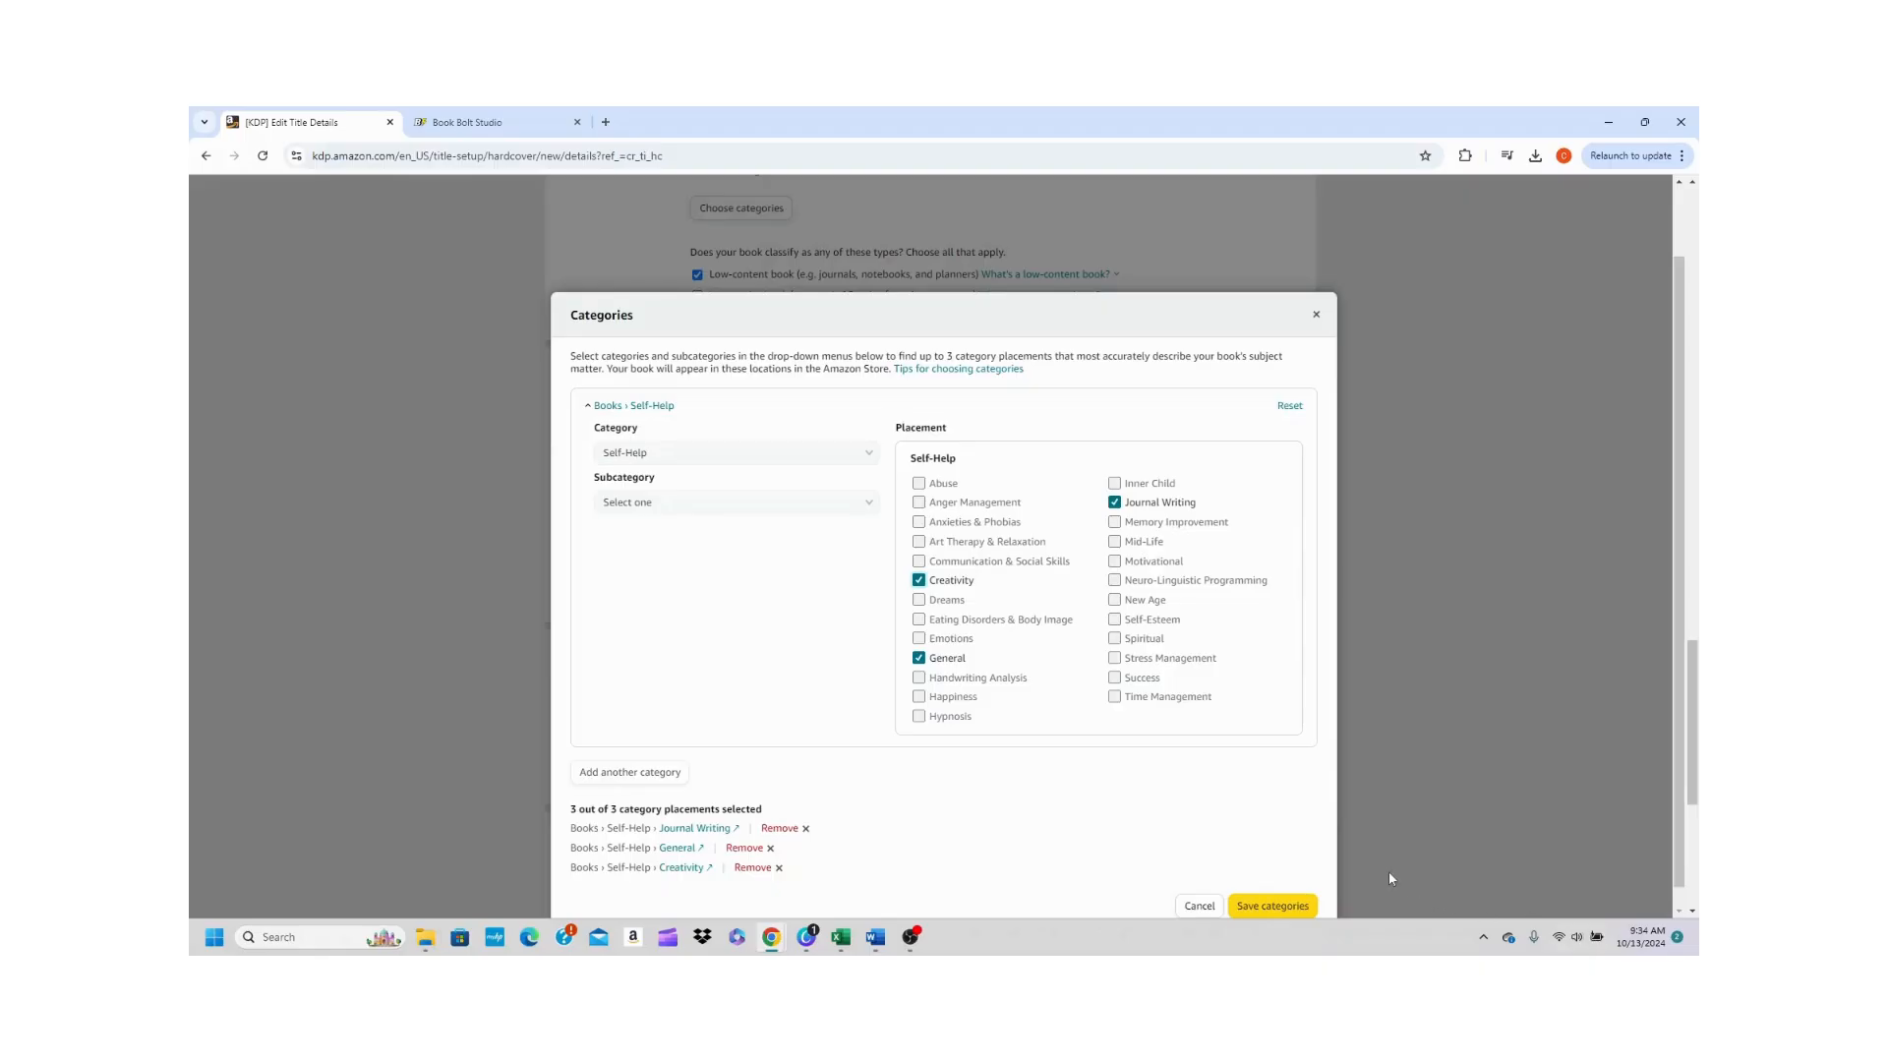
click(1272, 905)
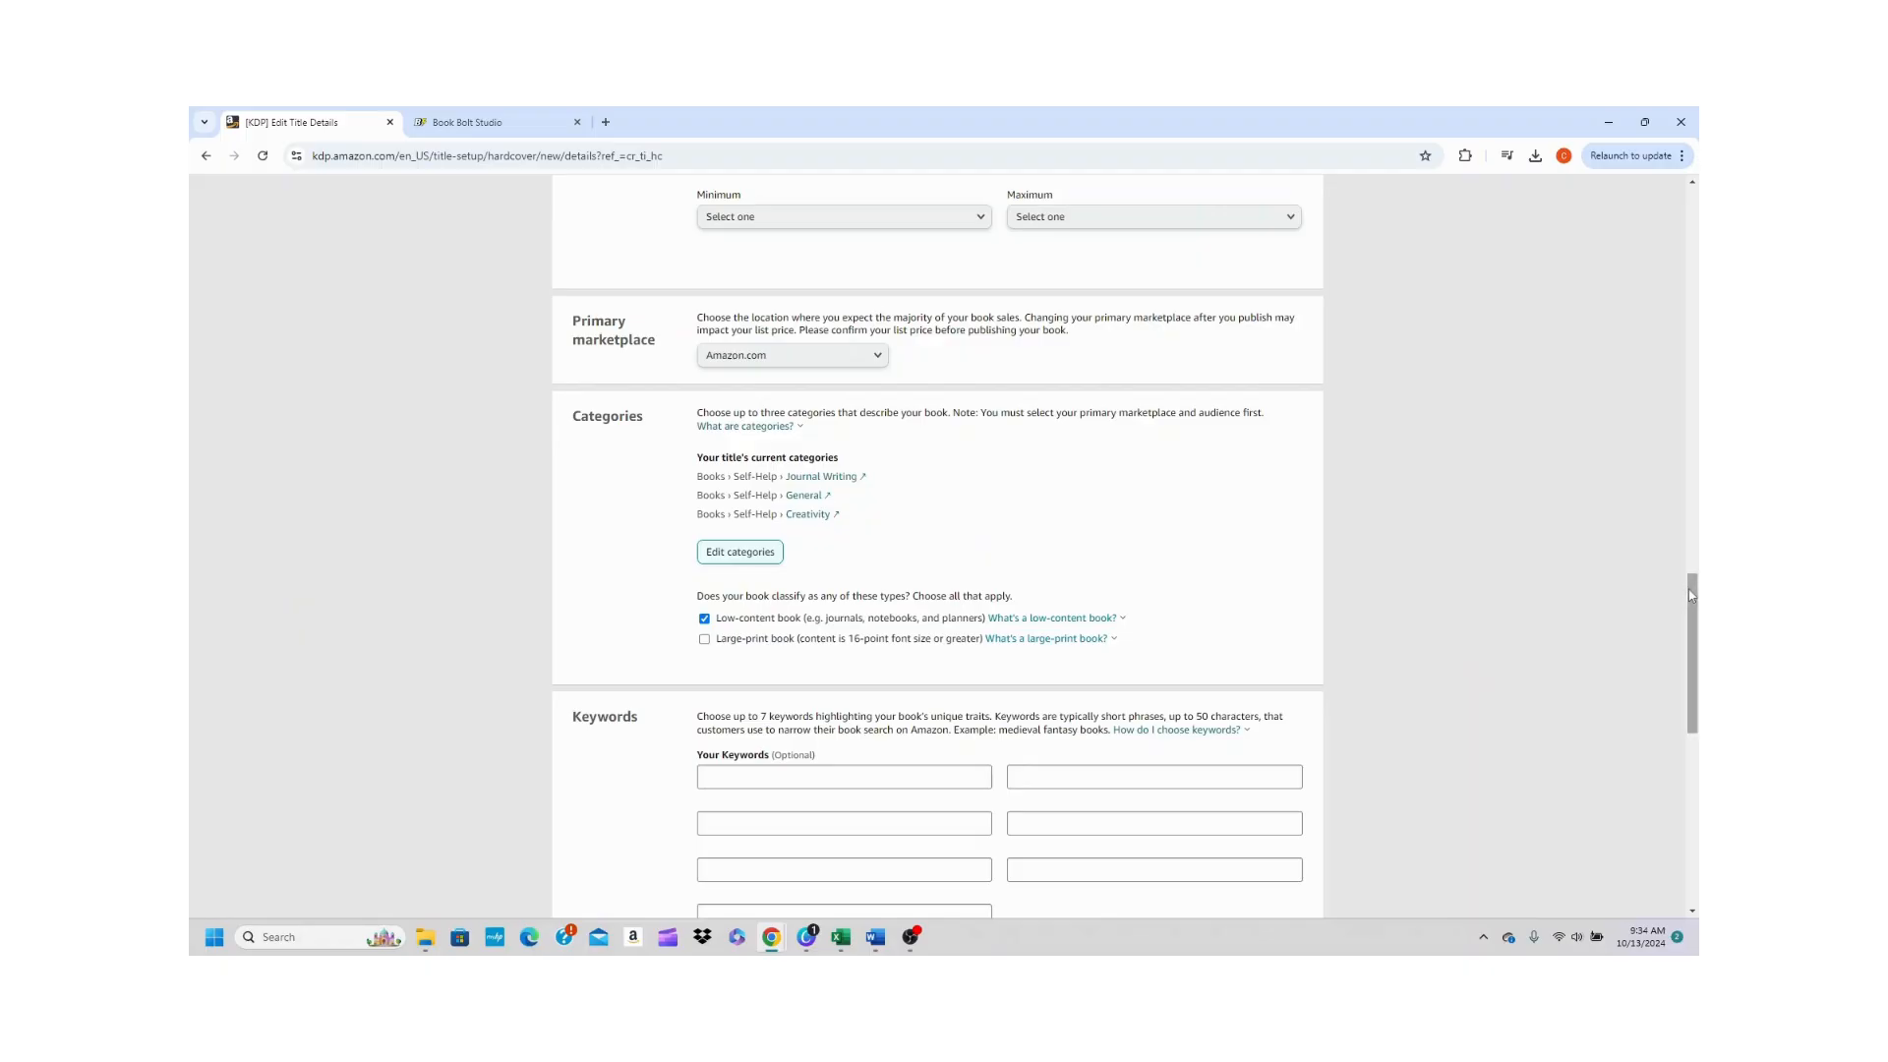
- Enter the keywords daily journal, gratitude journal, daily journal notebook, journal notebook and basic daily journal, and save the title details to continue to the content page
drag(1690, 588, 1693, 642)
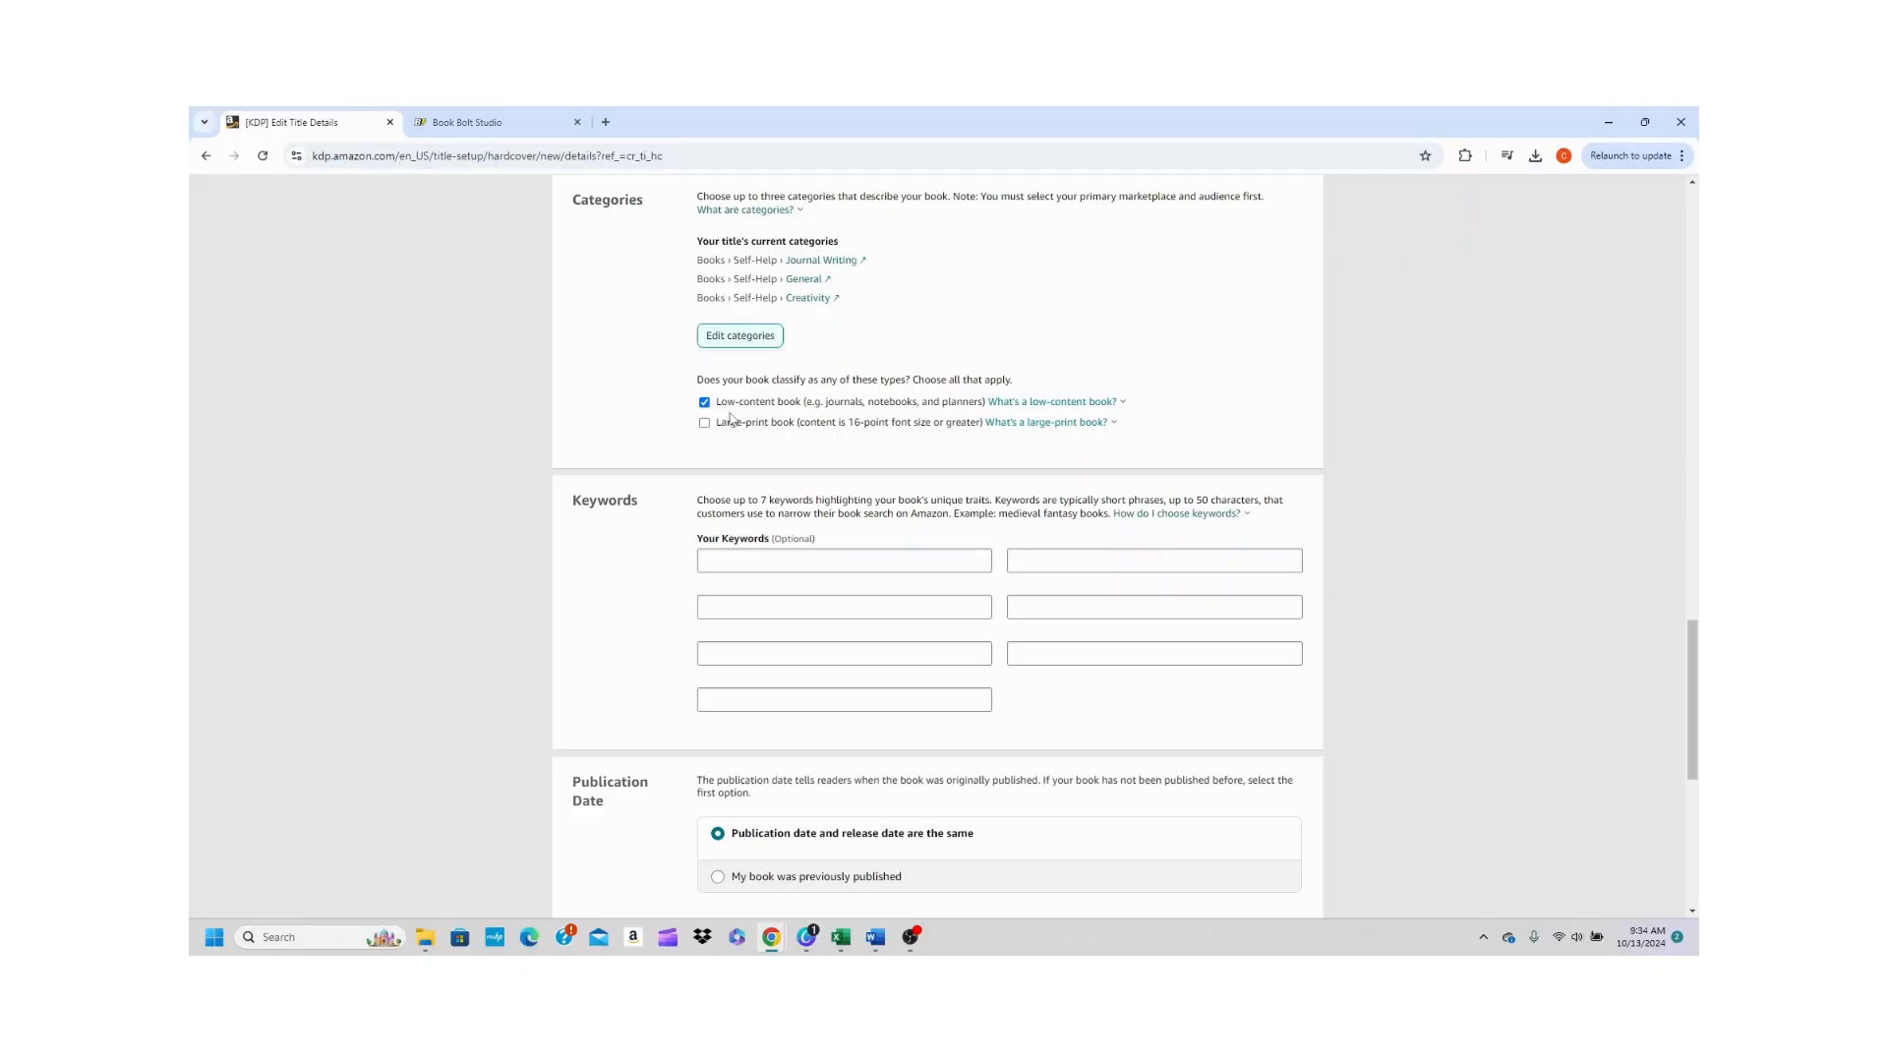
click(740, 562)
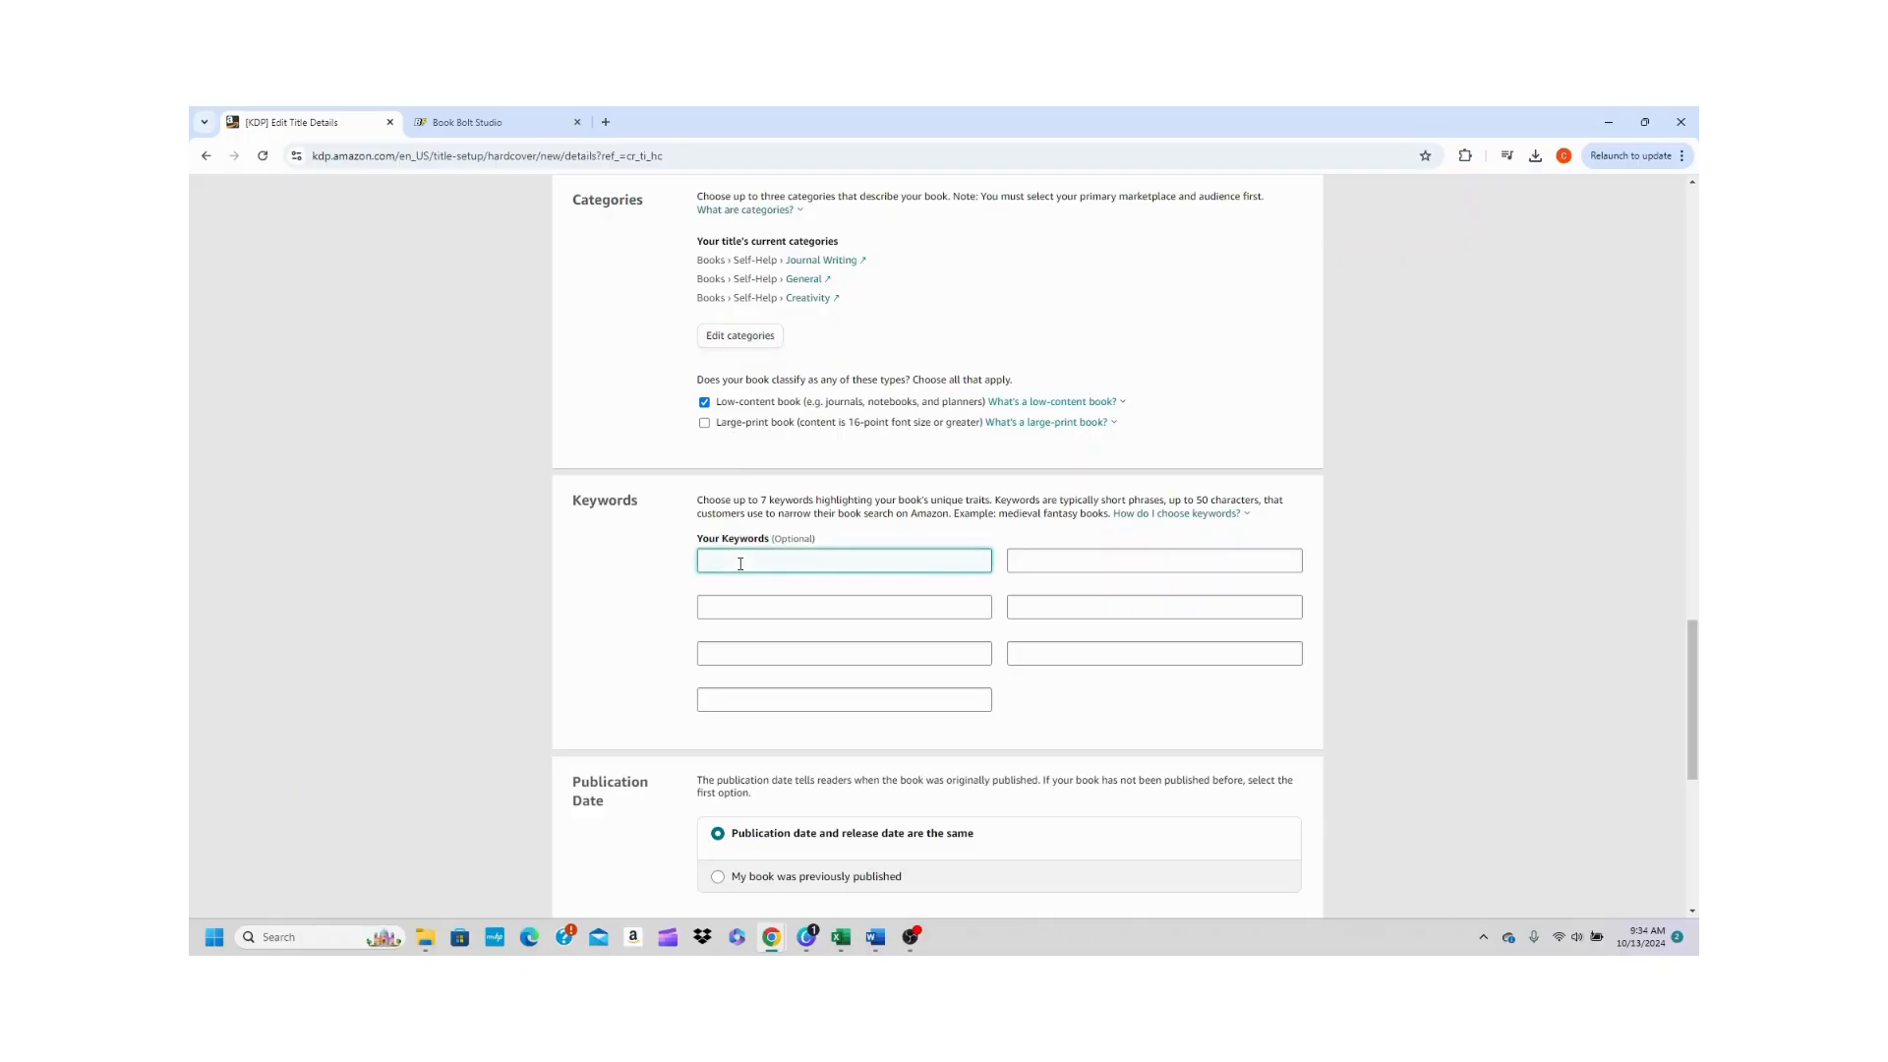
text(daily journal)
key(Tab)
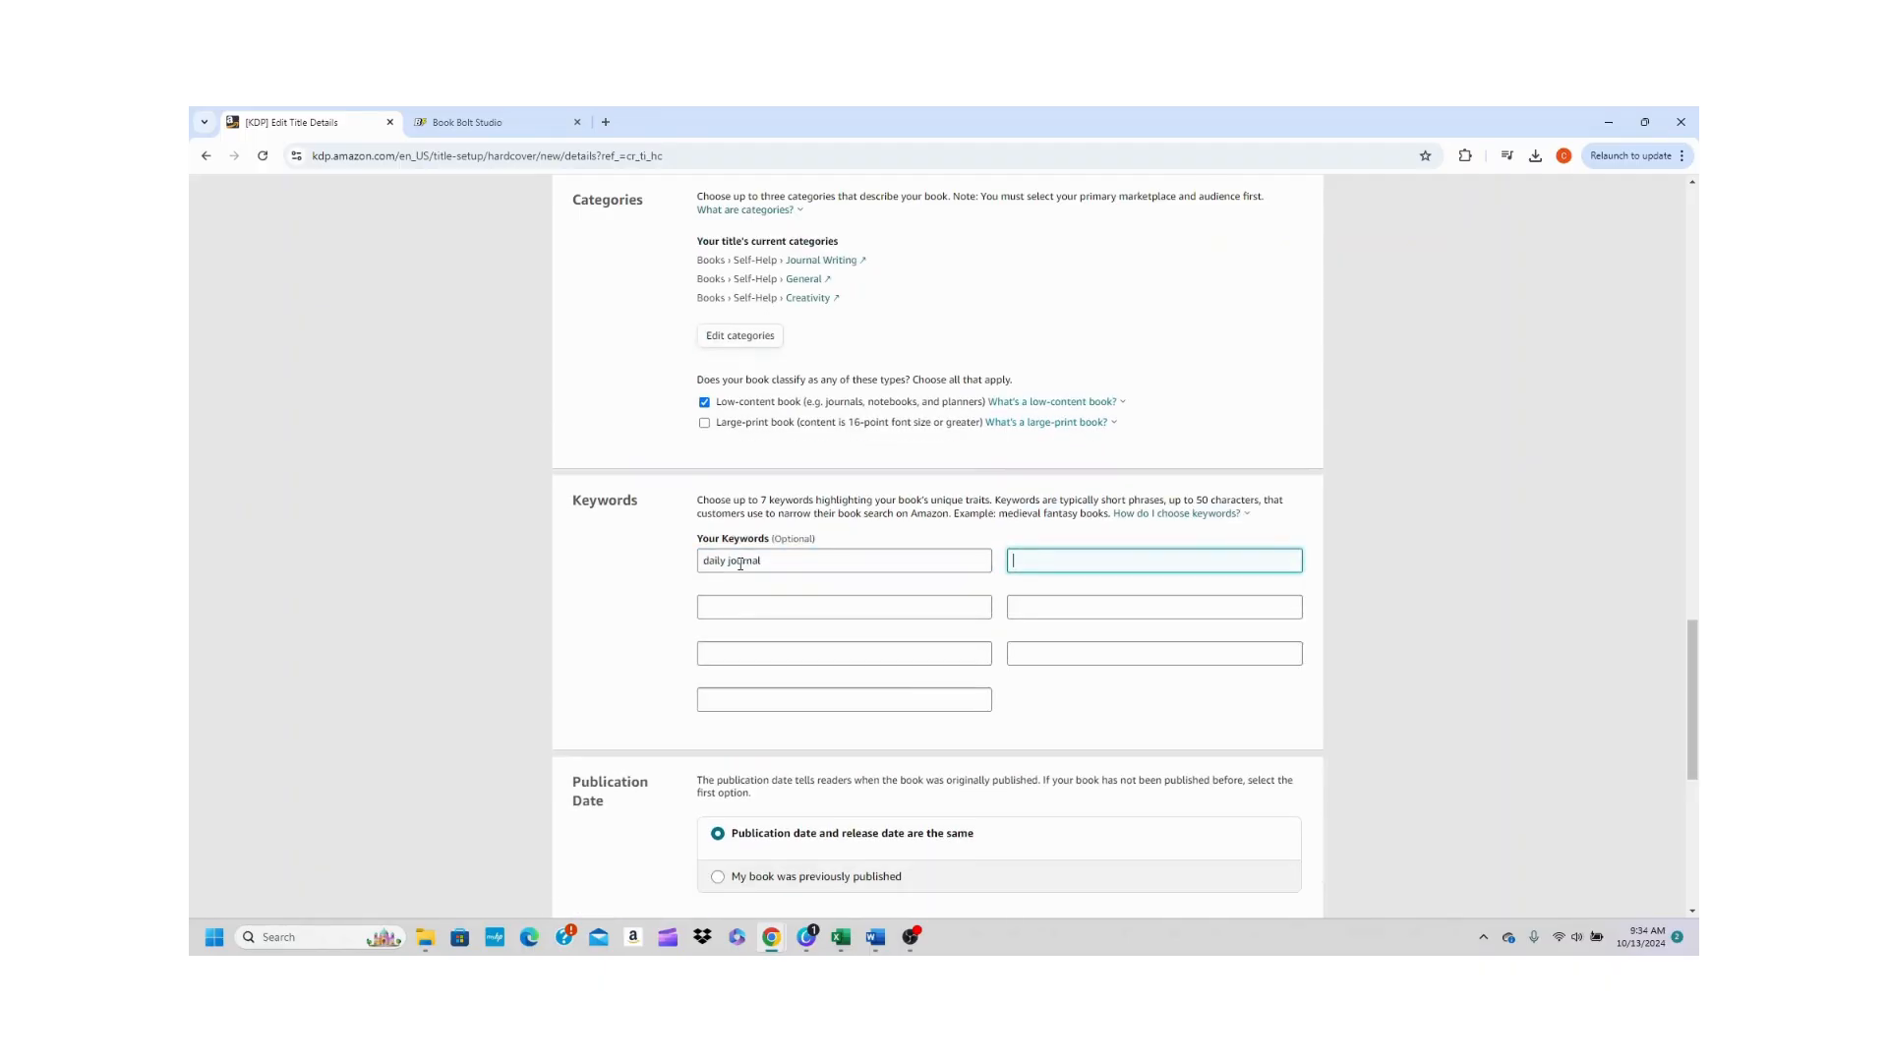
text(gratitude journal)
click(712, 610)
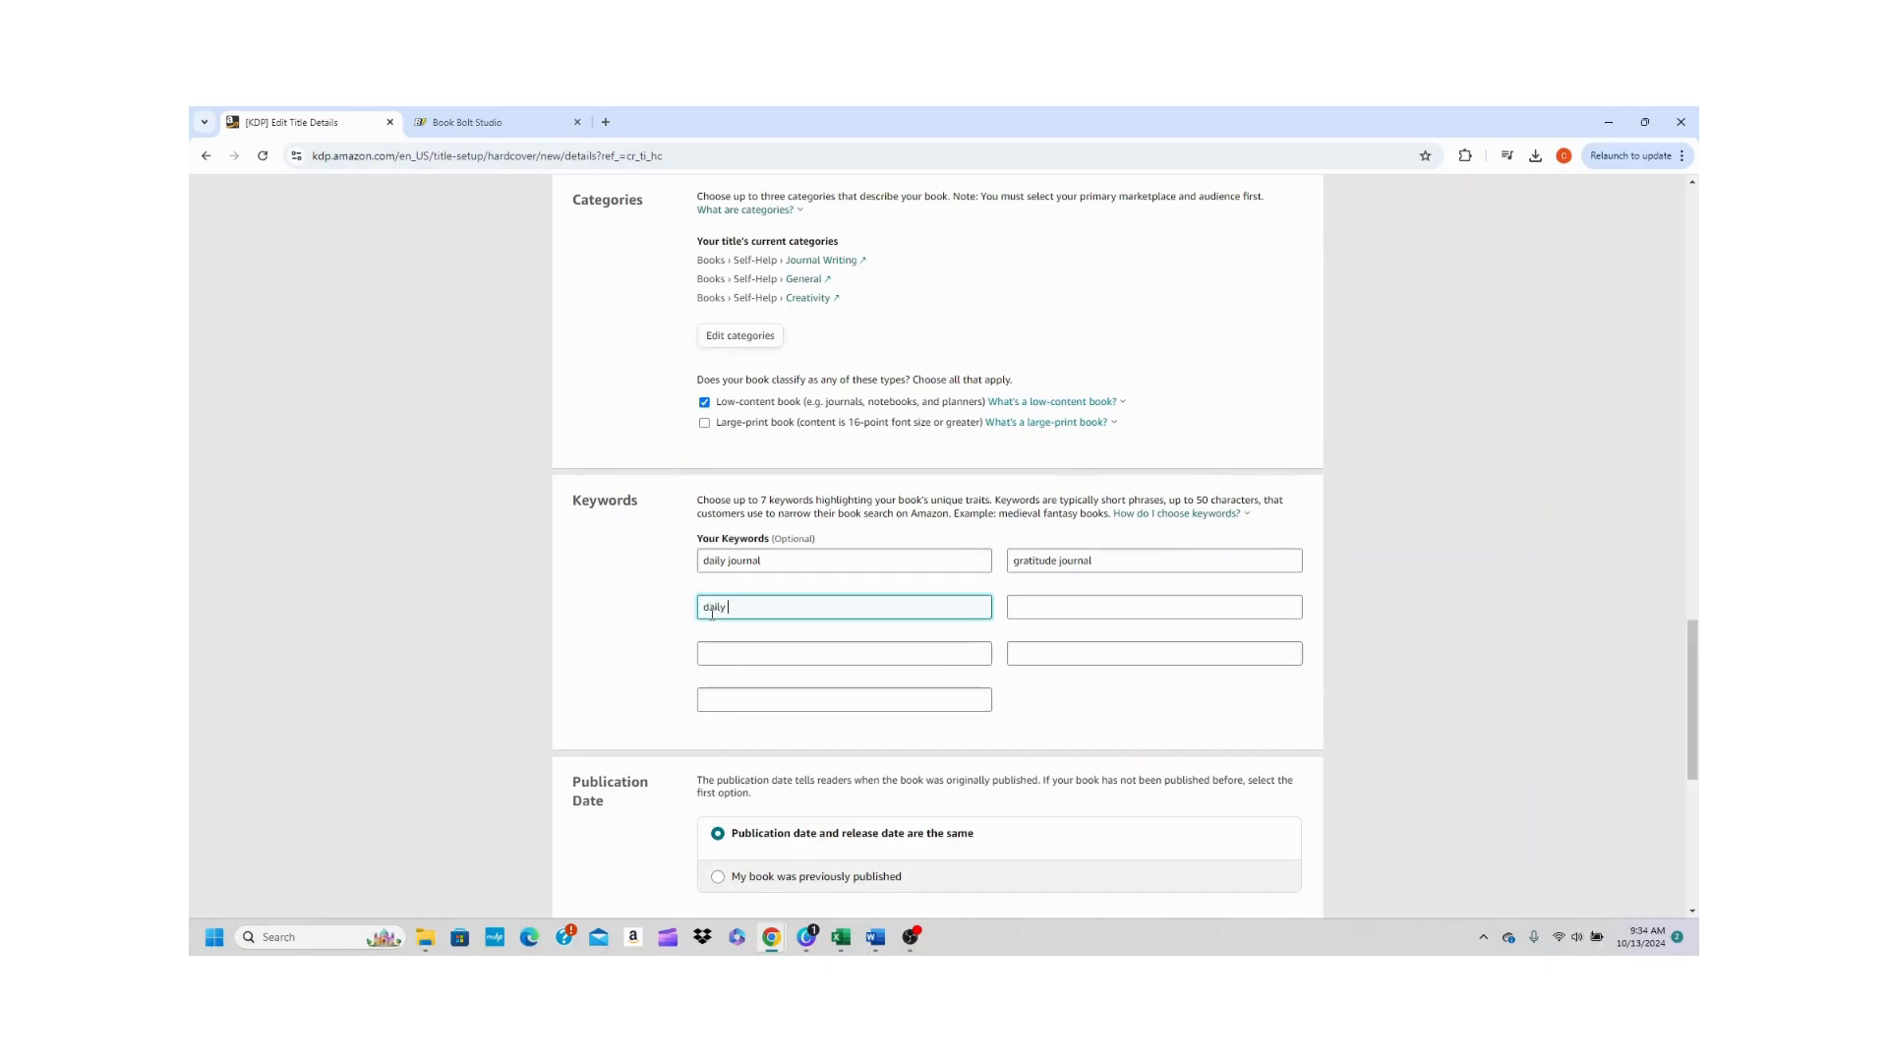
text(daily journal notebook)
click(1027, 606)
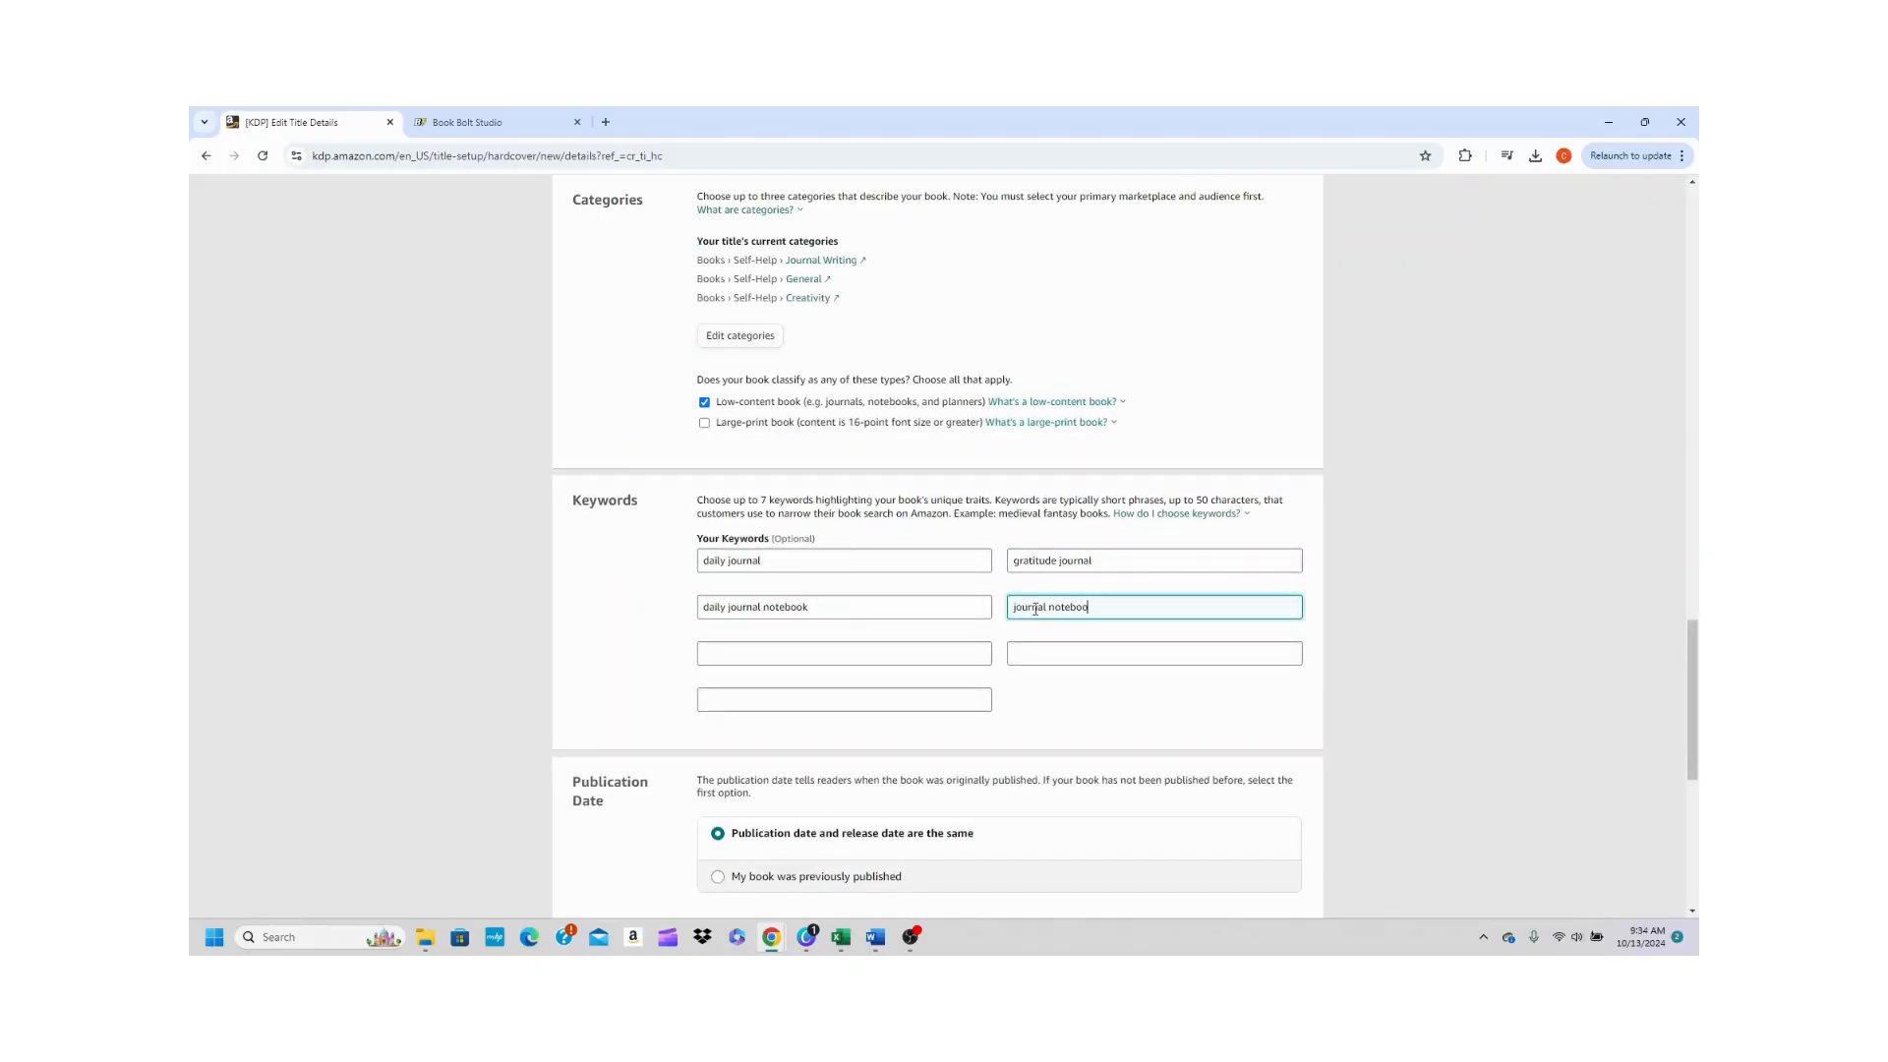
click(916, 653)
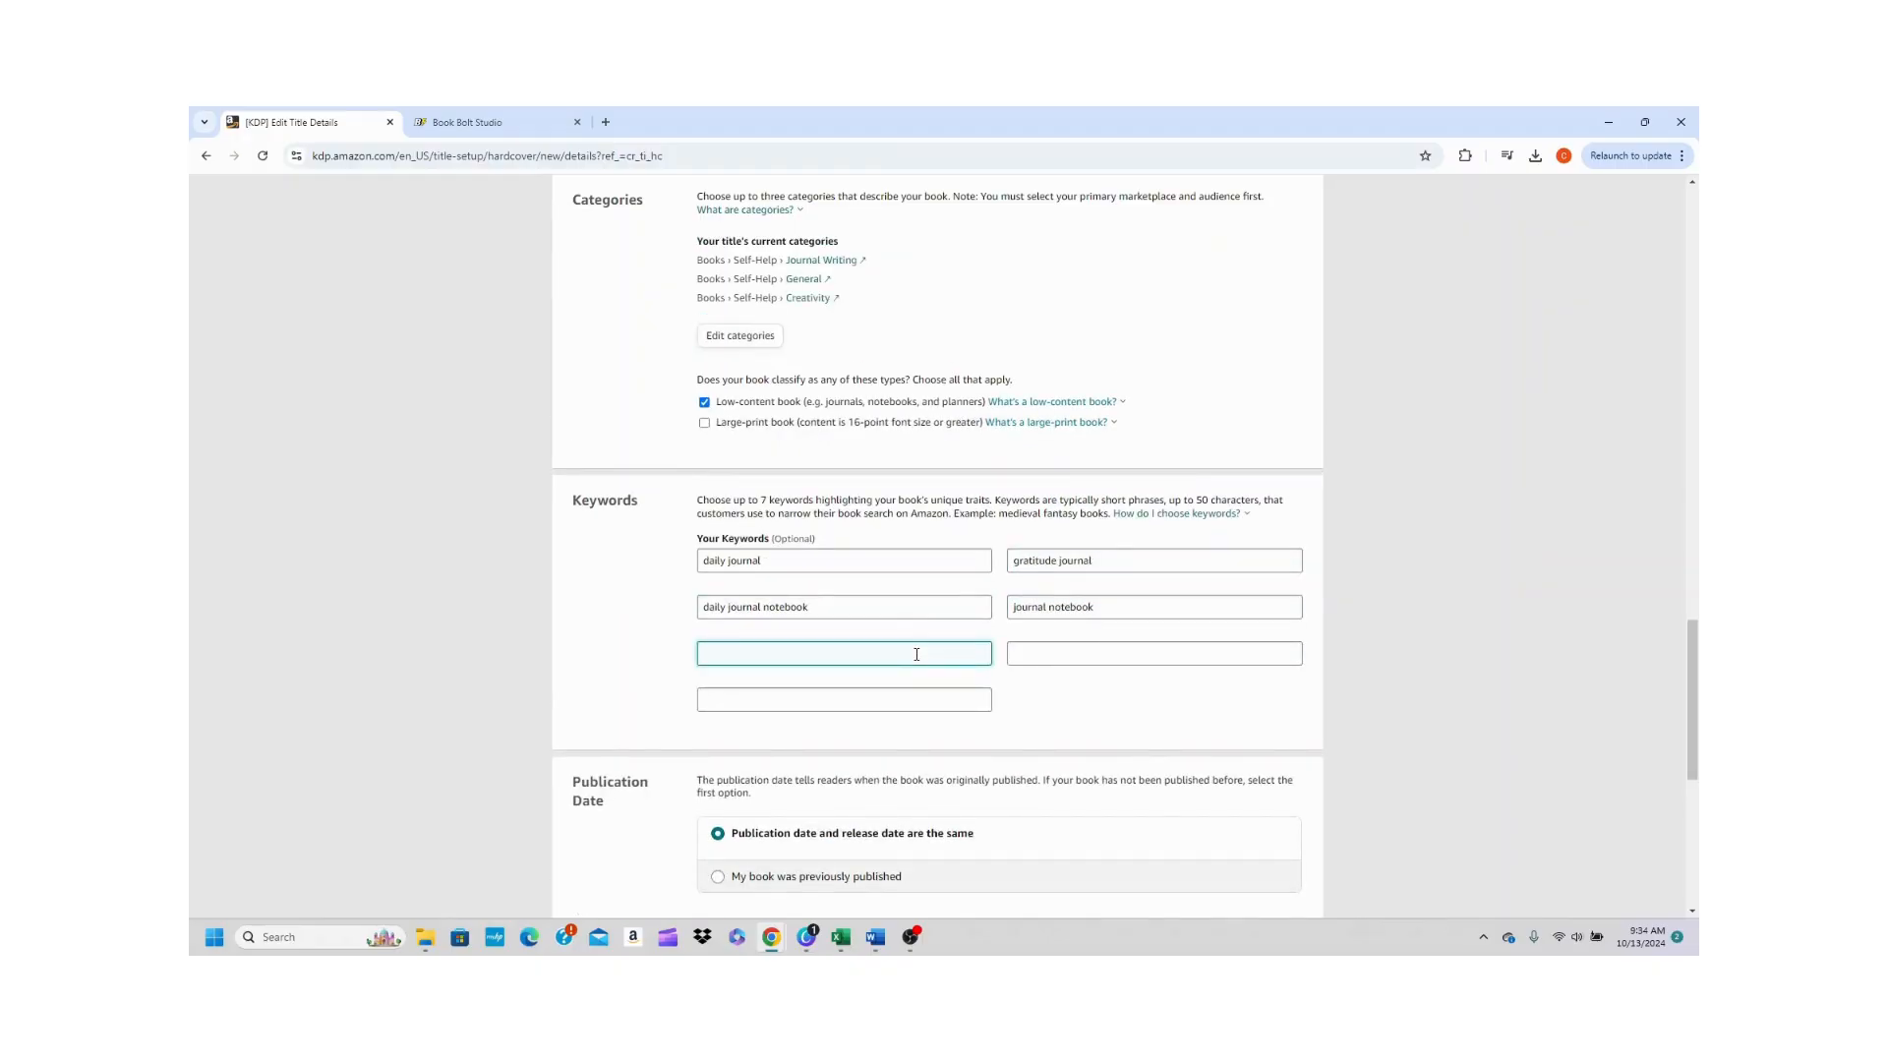
text(basic daily journal)
click(1228, 720)
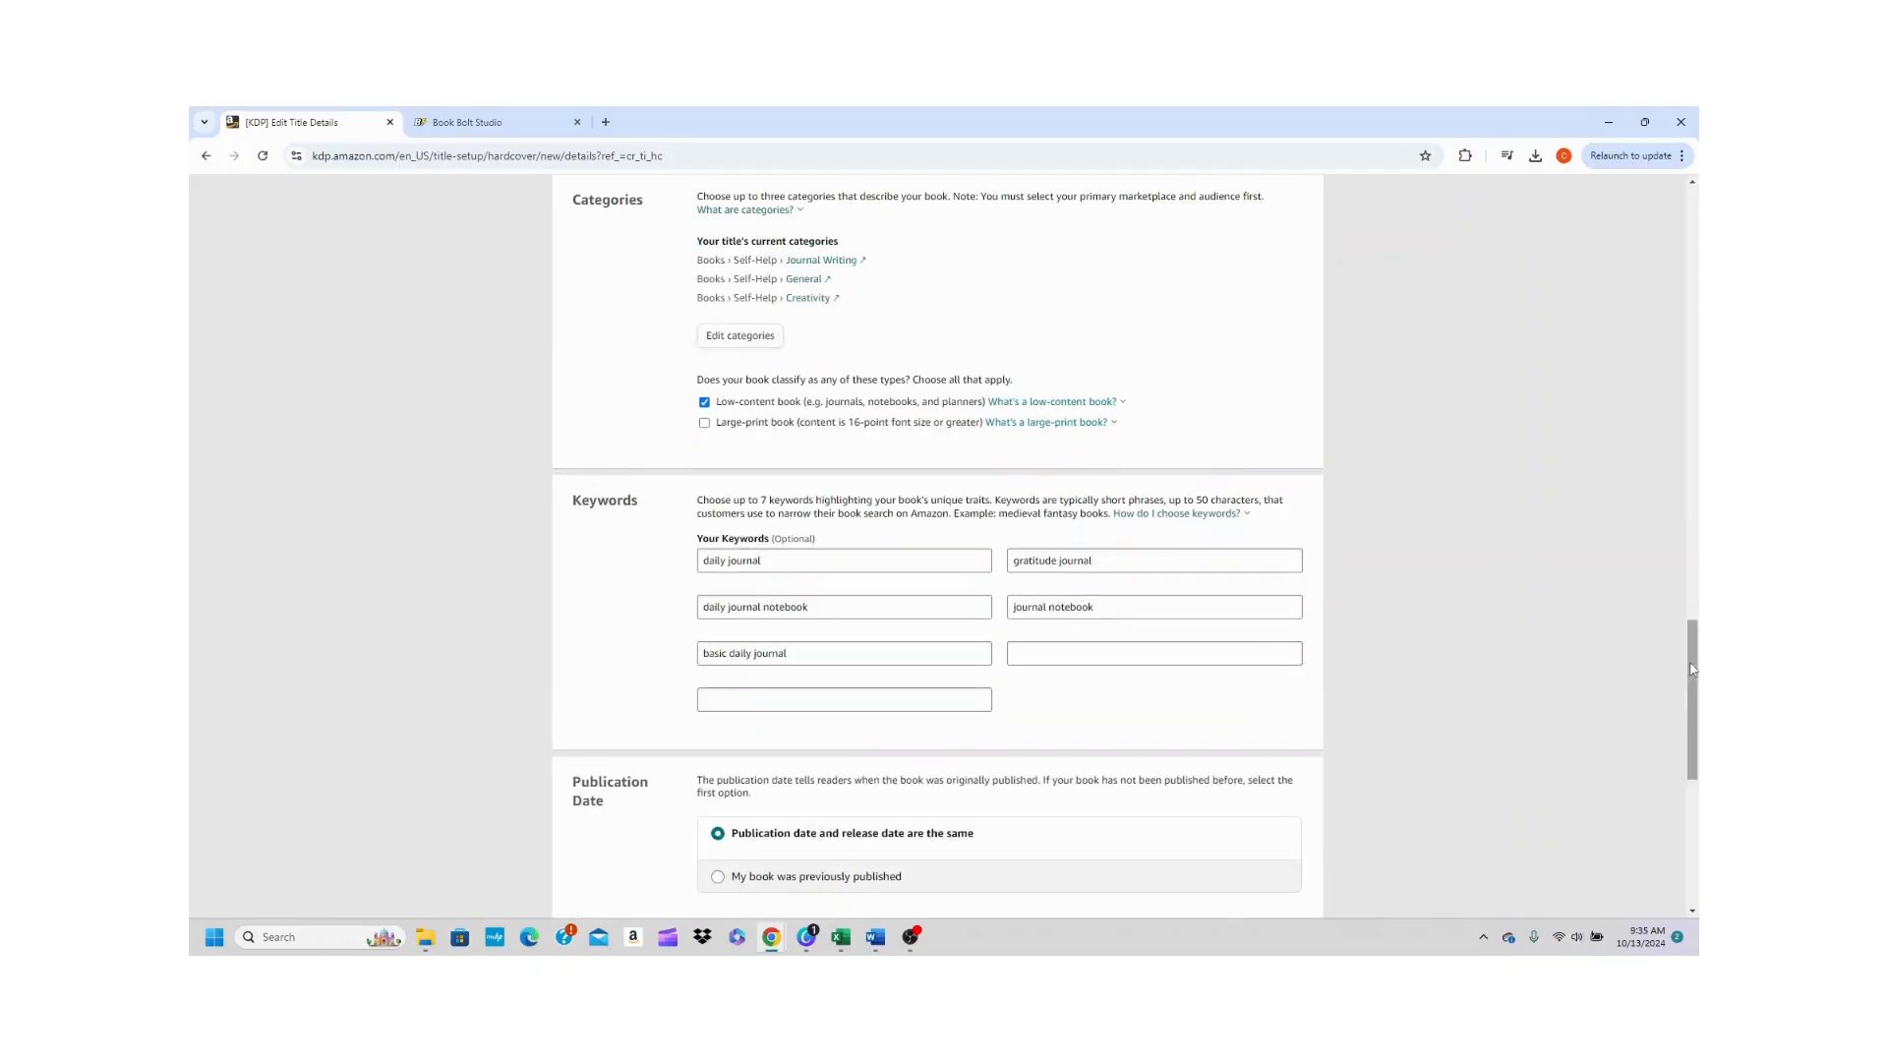
scroll(1695, 671, down, 4)
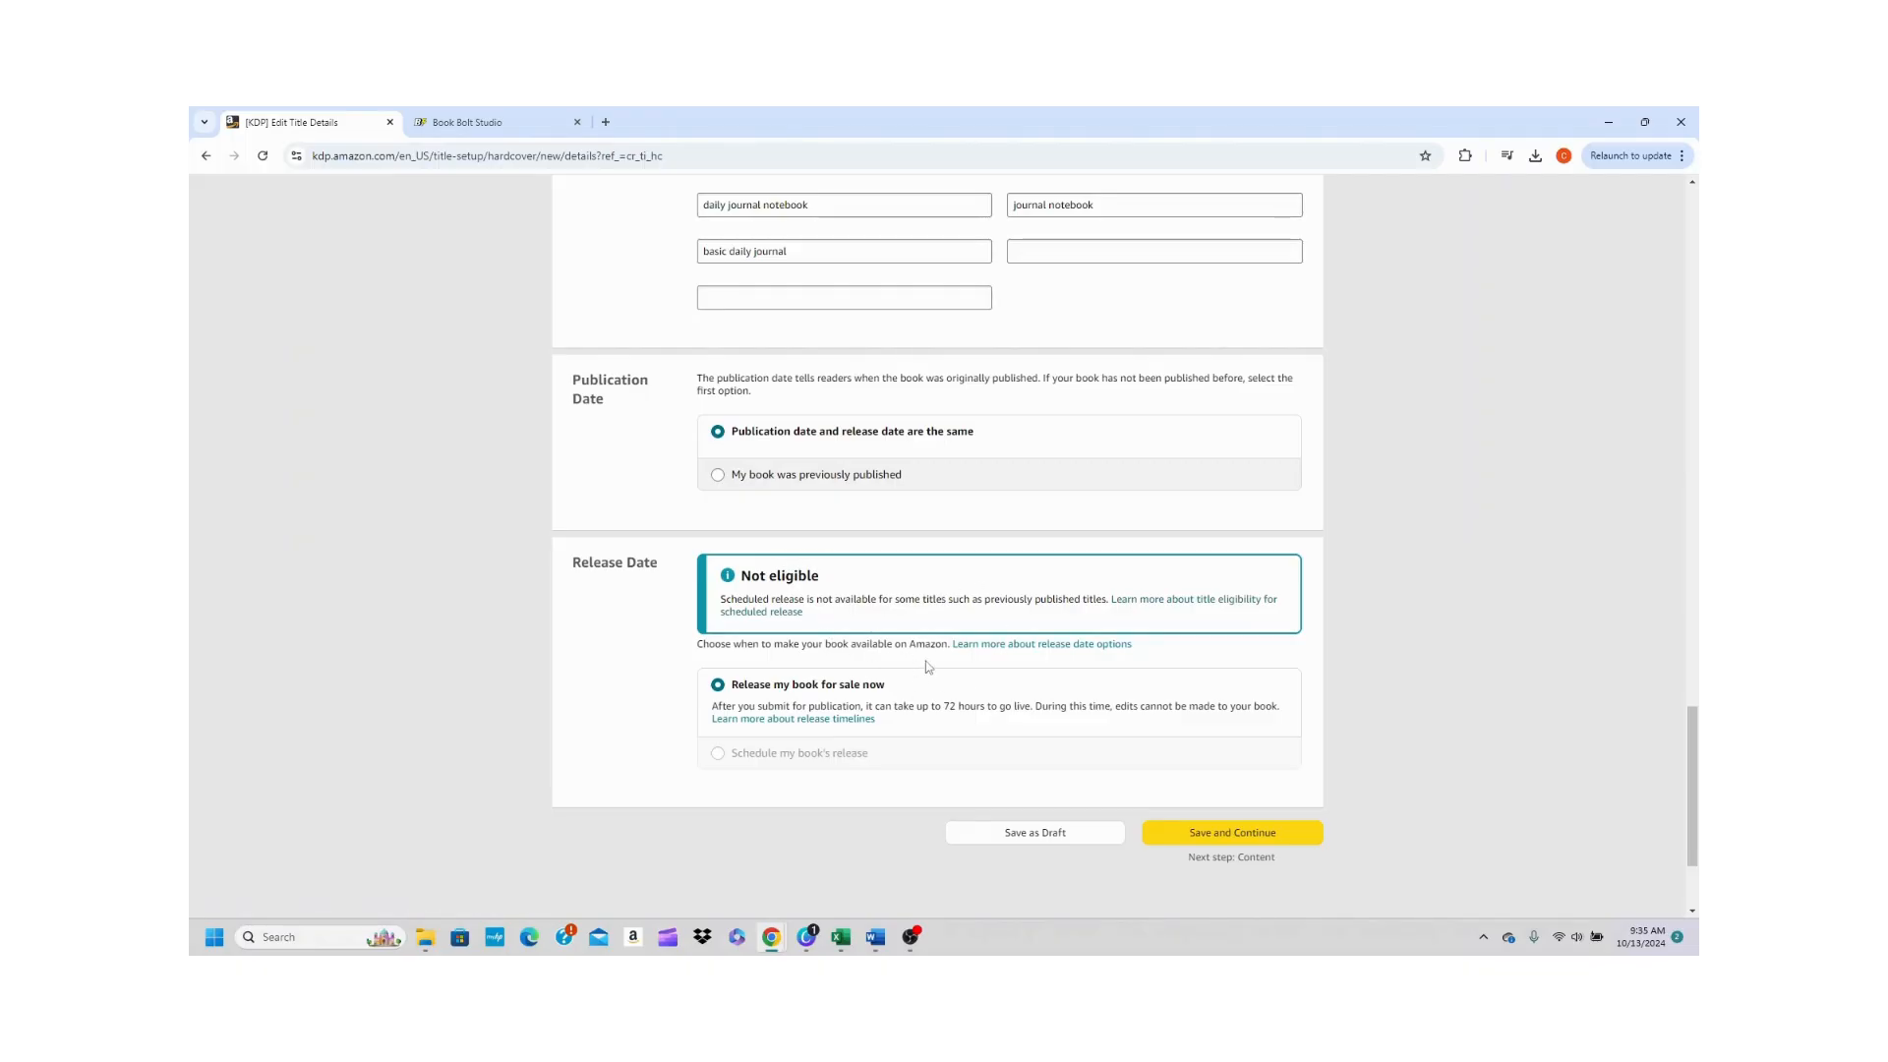
click(1190, 834)
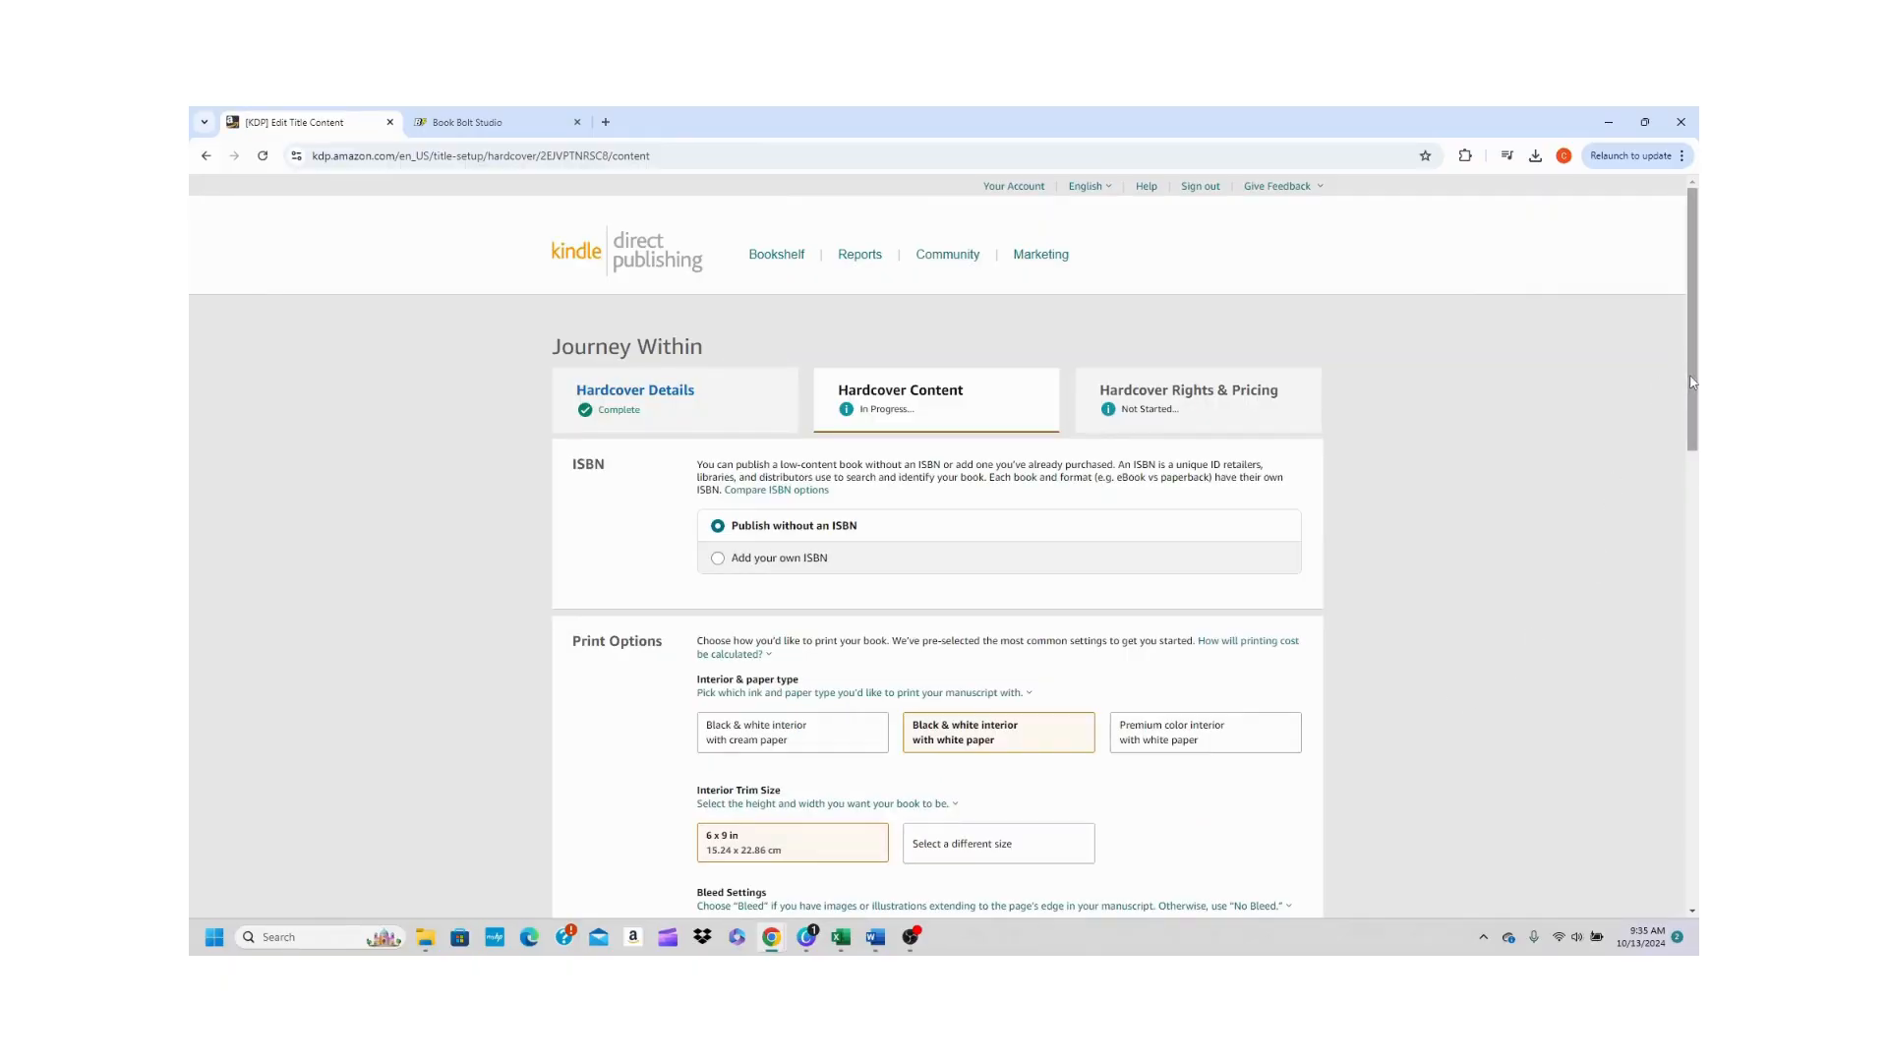
- Upload "Hardcover Interior (Daily_Journal) 6X9 150 pages Bleed CMYK" from the Daily_Journal folder in Downloads as the manuscript
drag(1693, 383, 1696, 518)
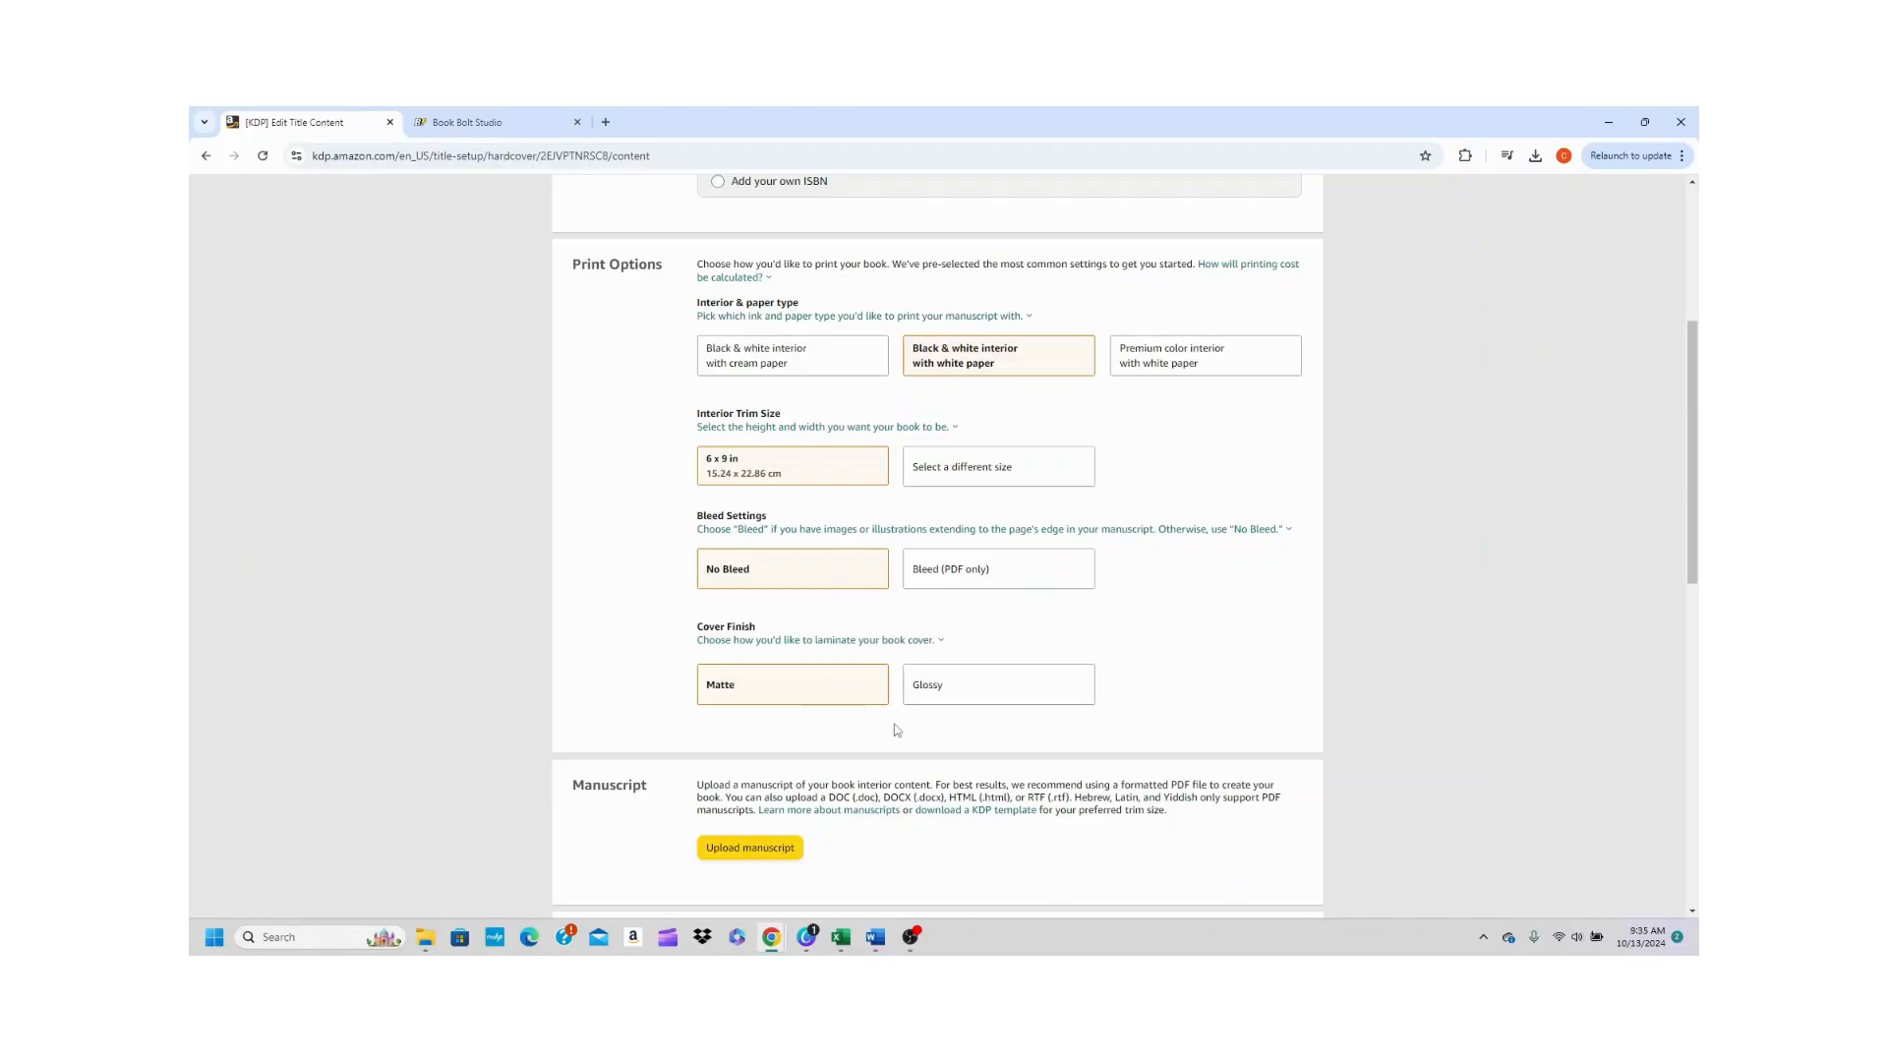
drag(1693, 536, 1696, 714)
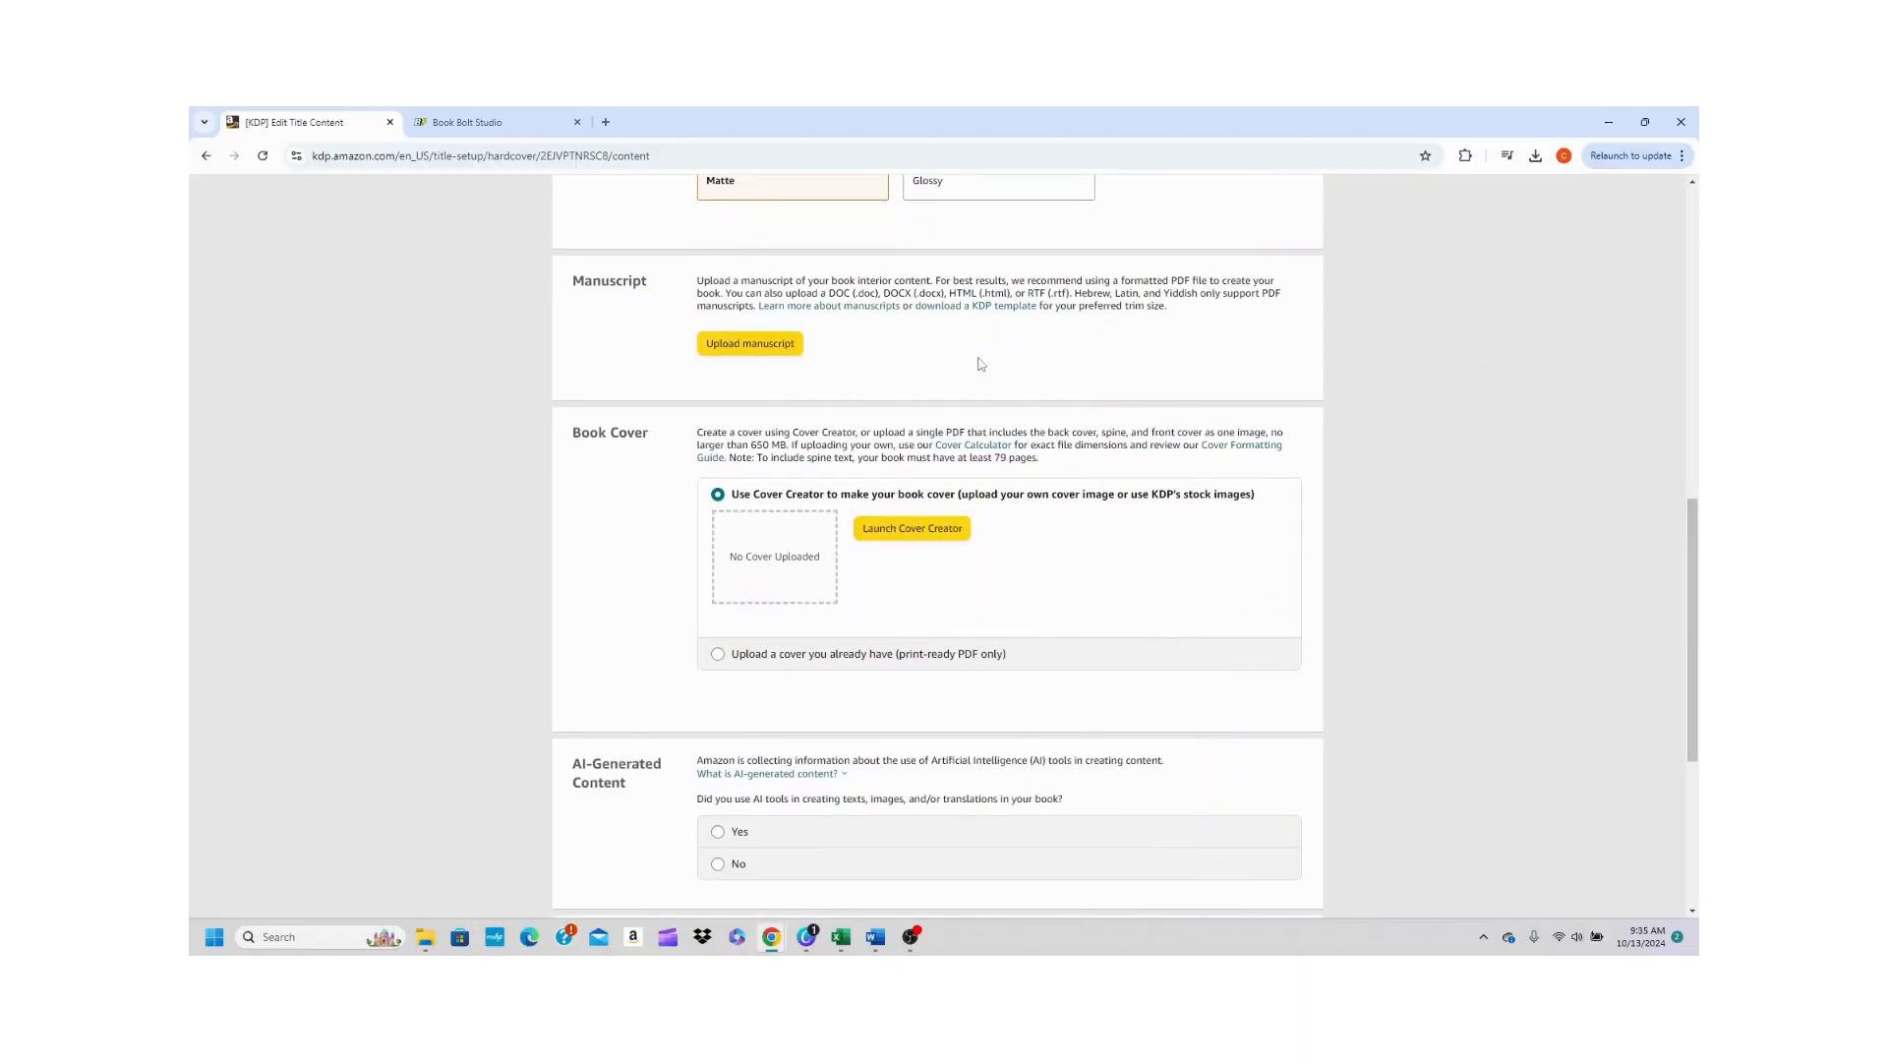
click(777, 346)
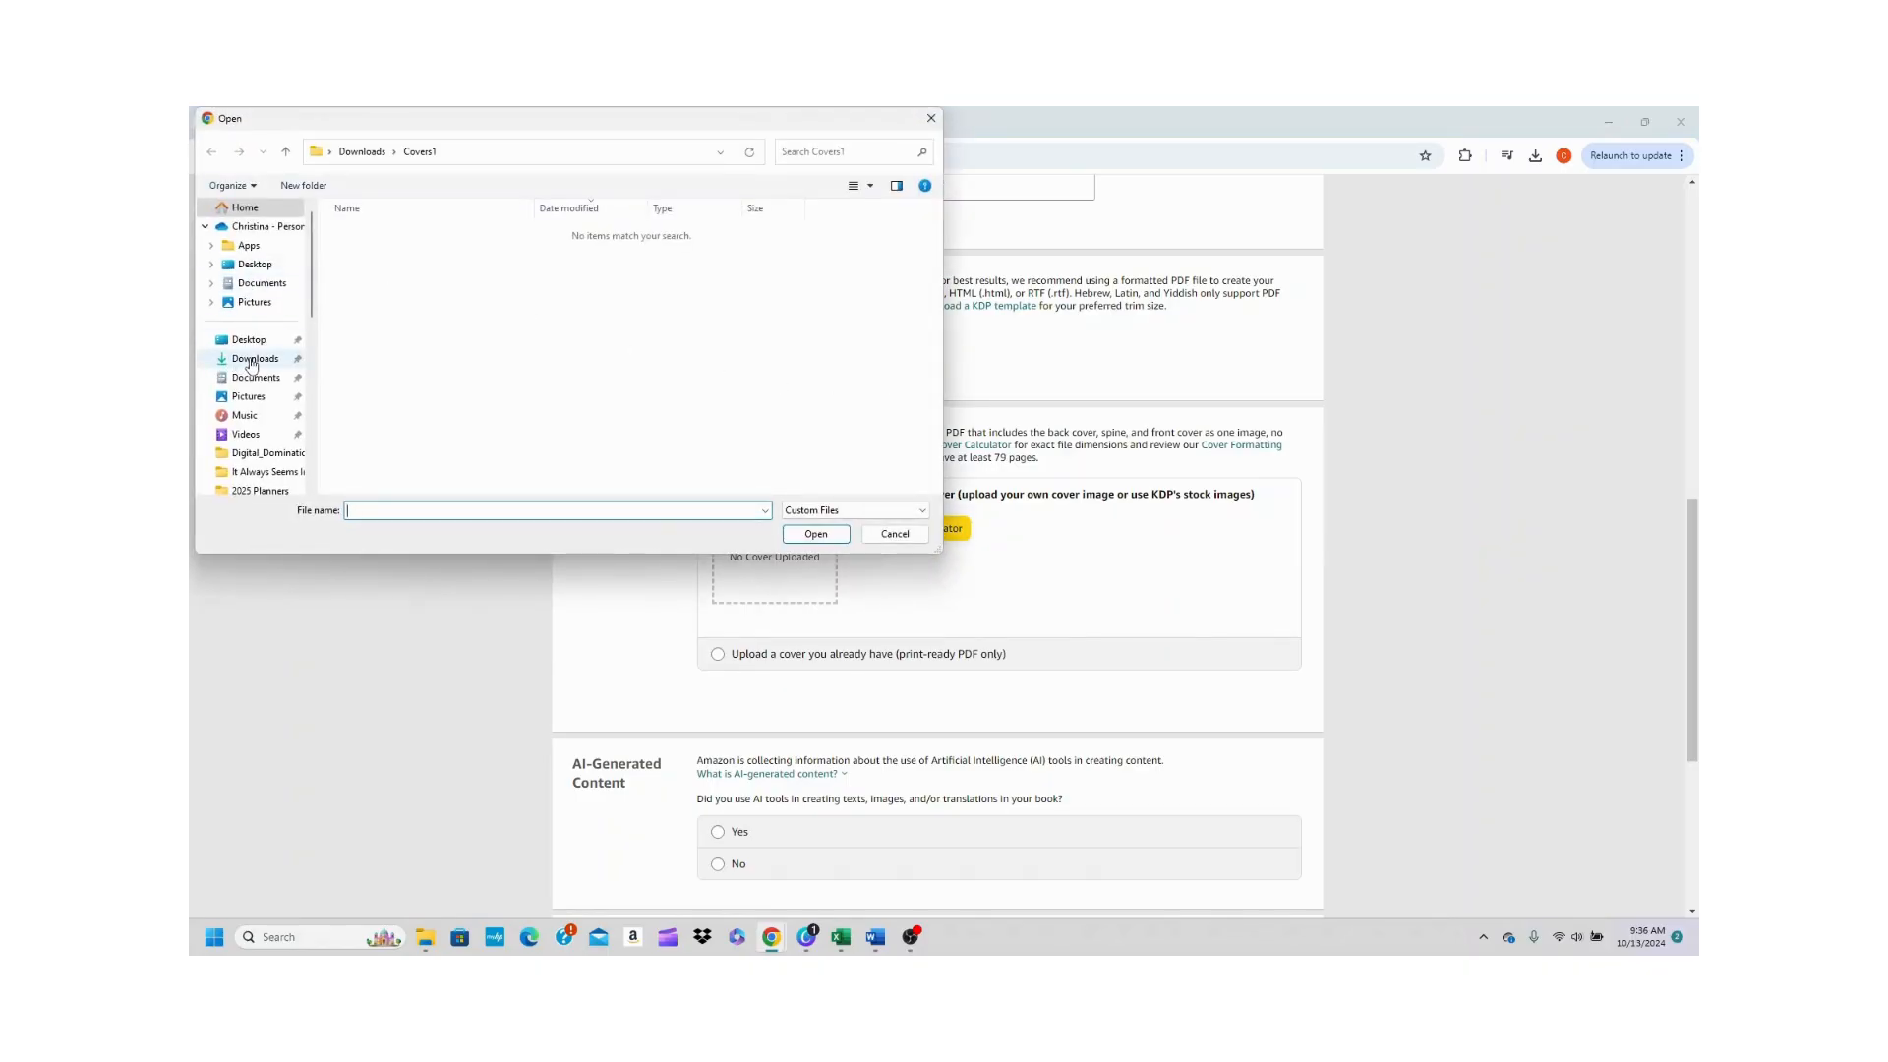
click(824, 512)
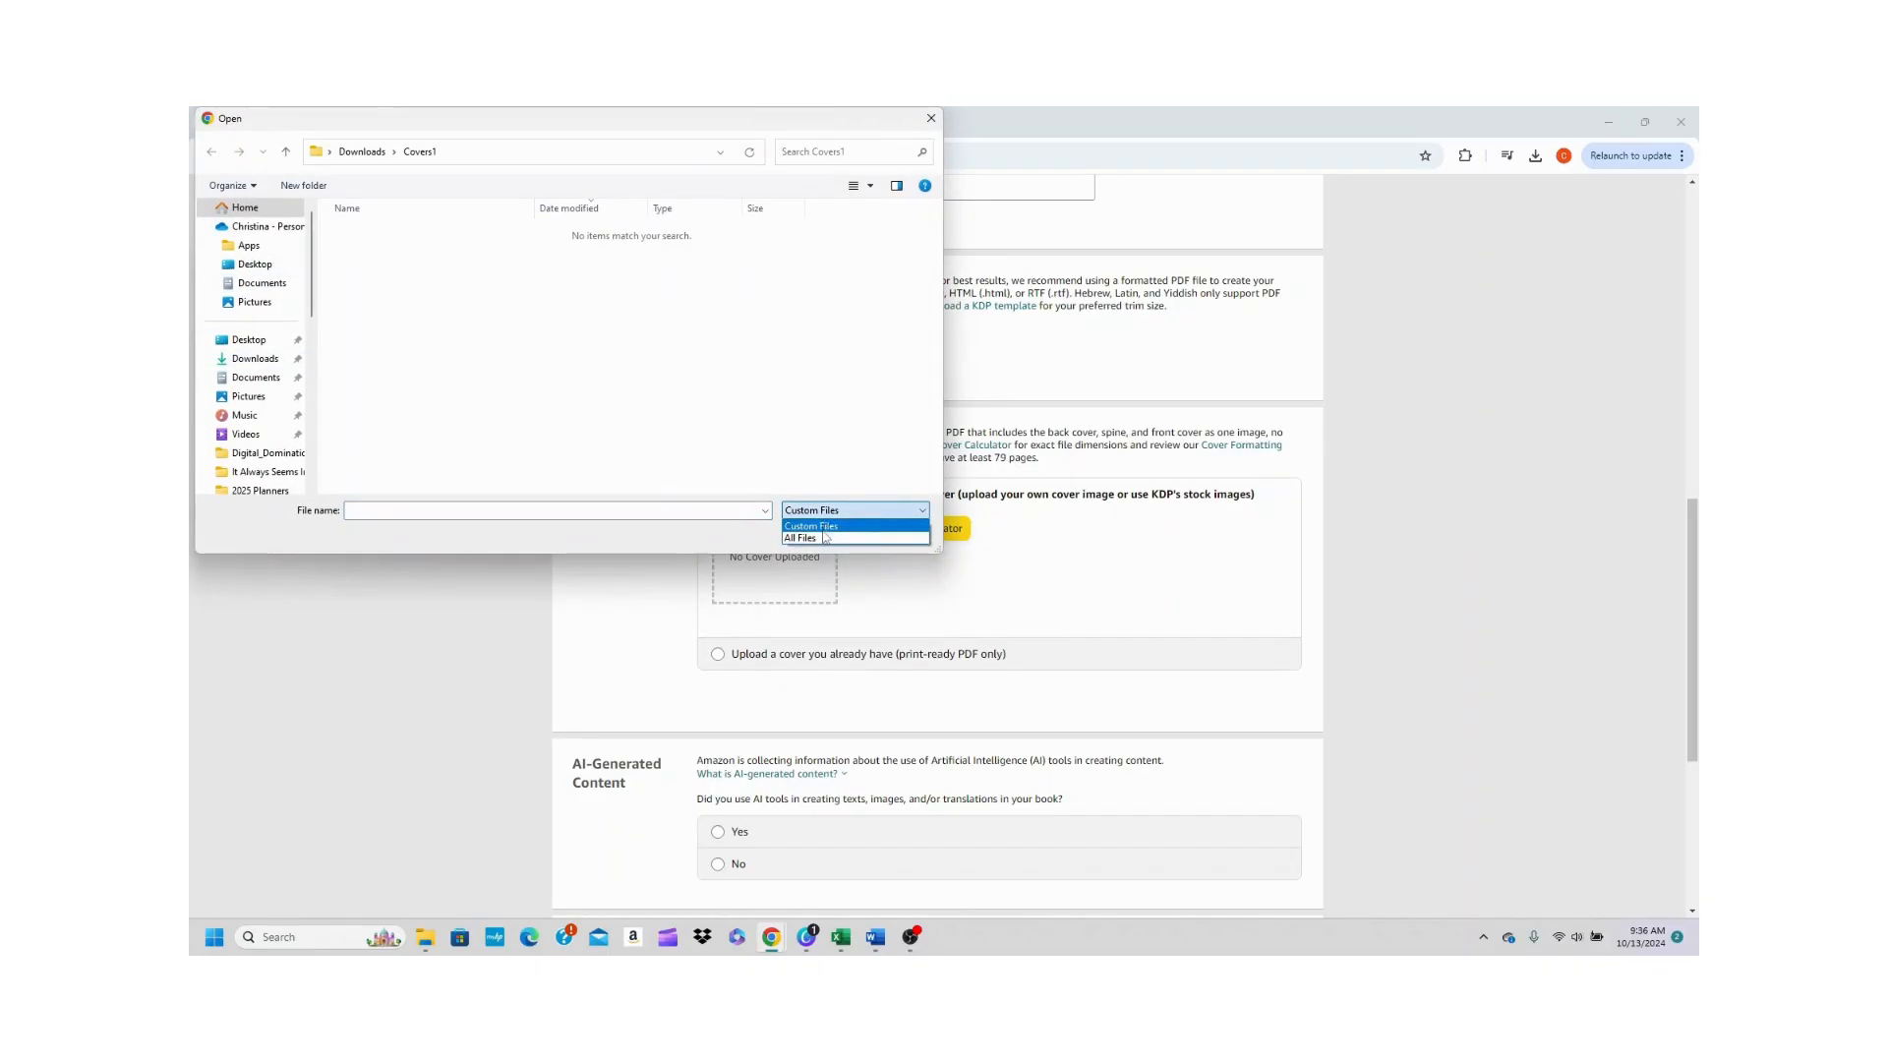
click(824, 537)
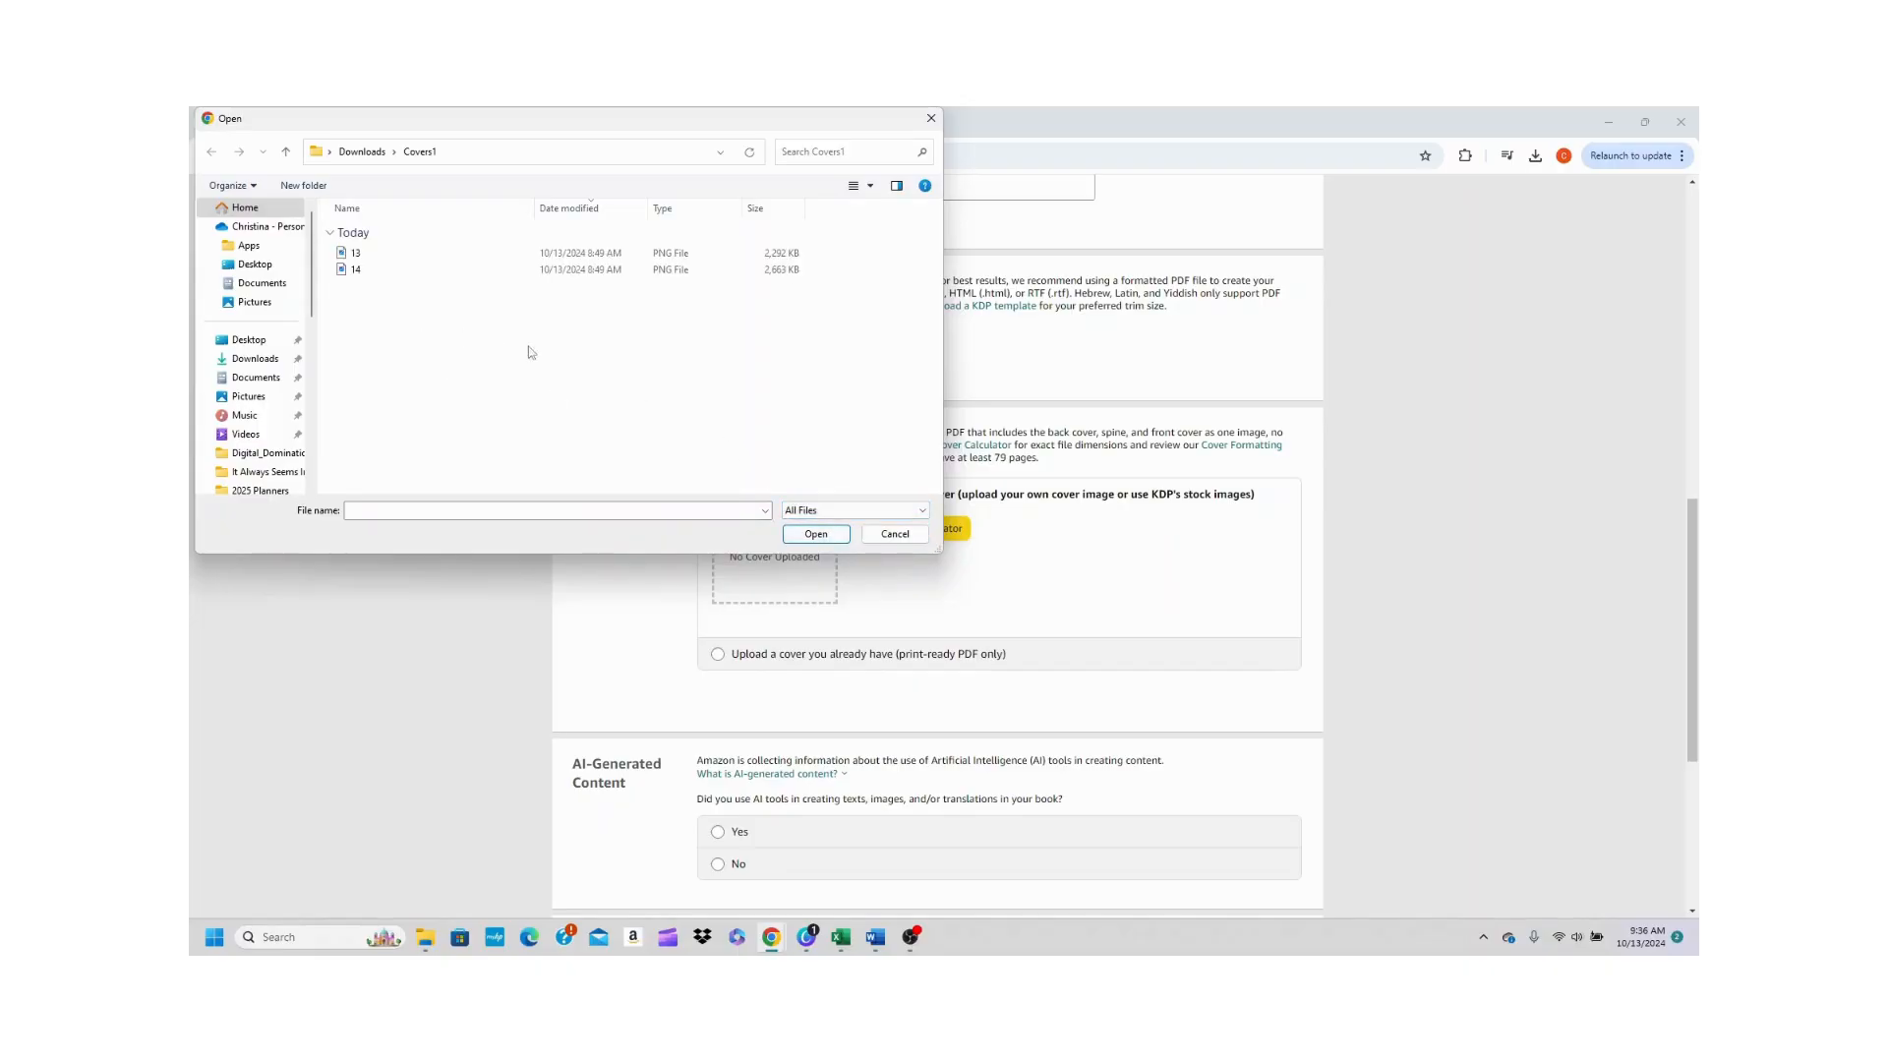
click(255, 363)
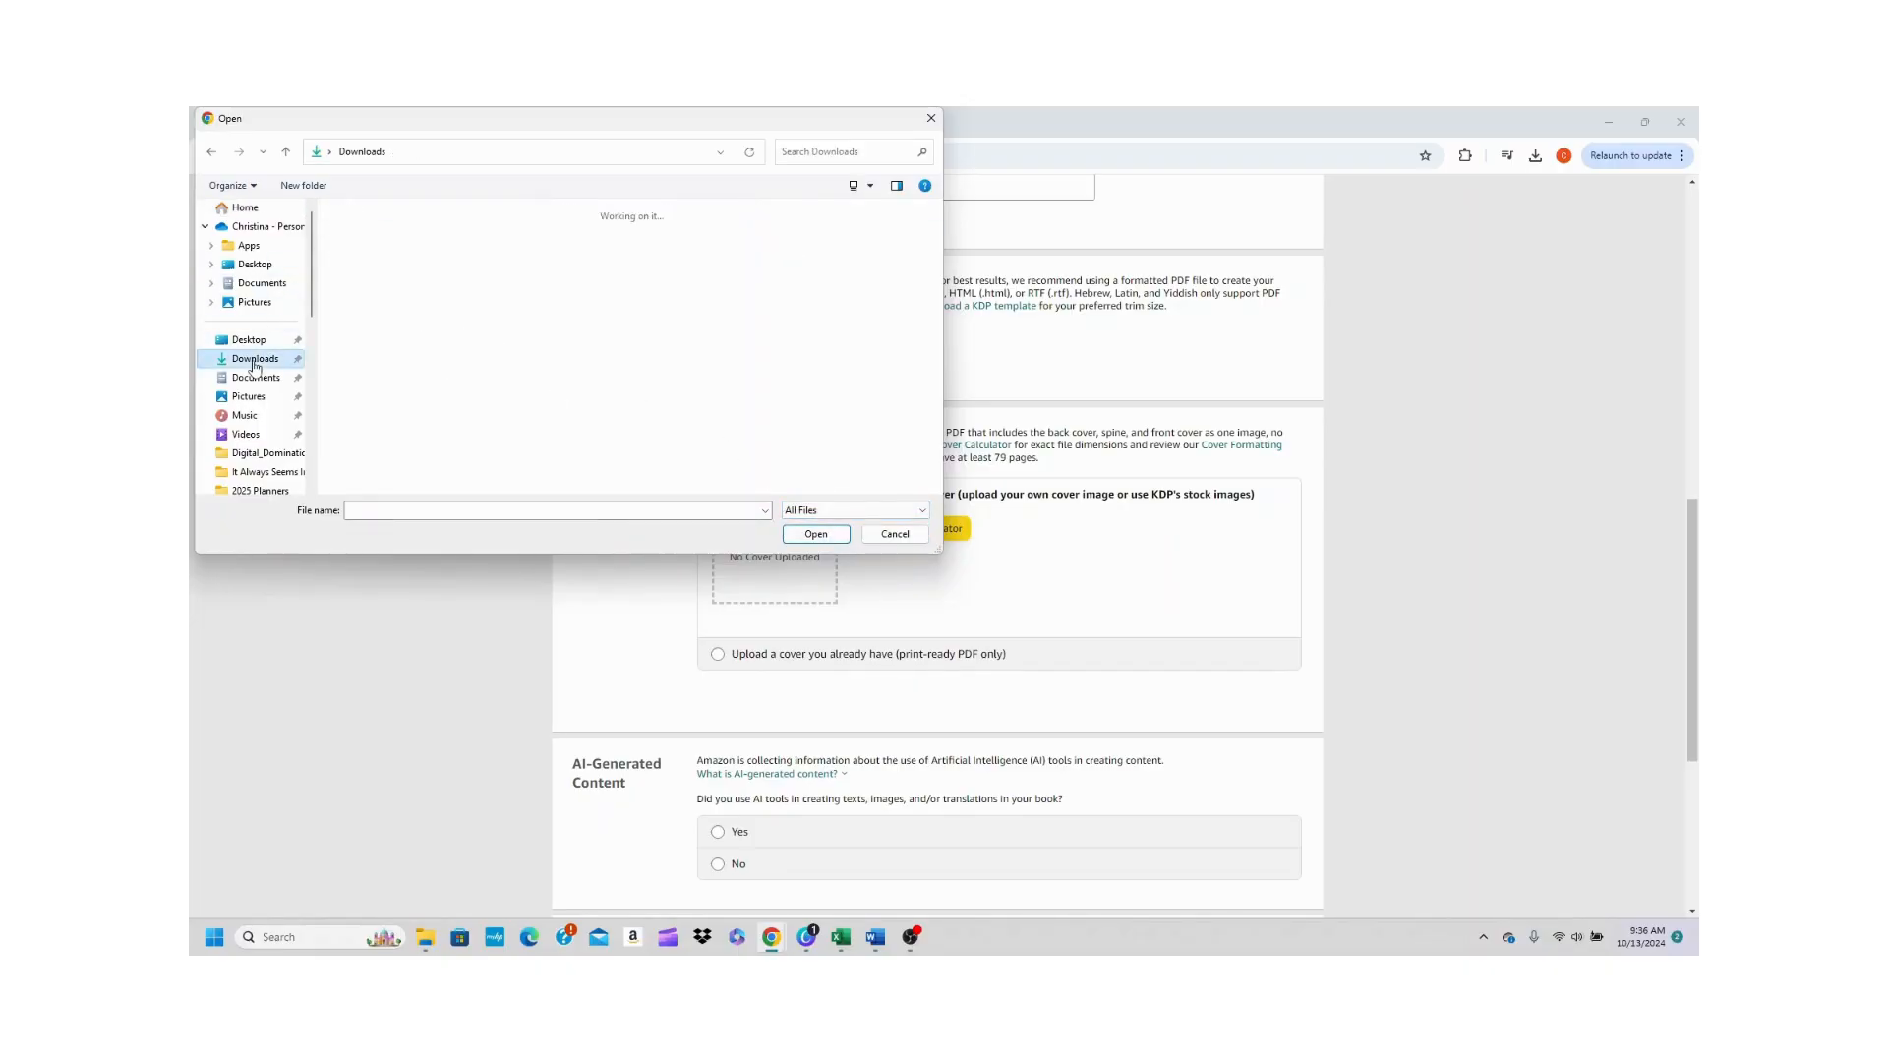
double_click(421, 263)
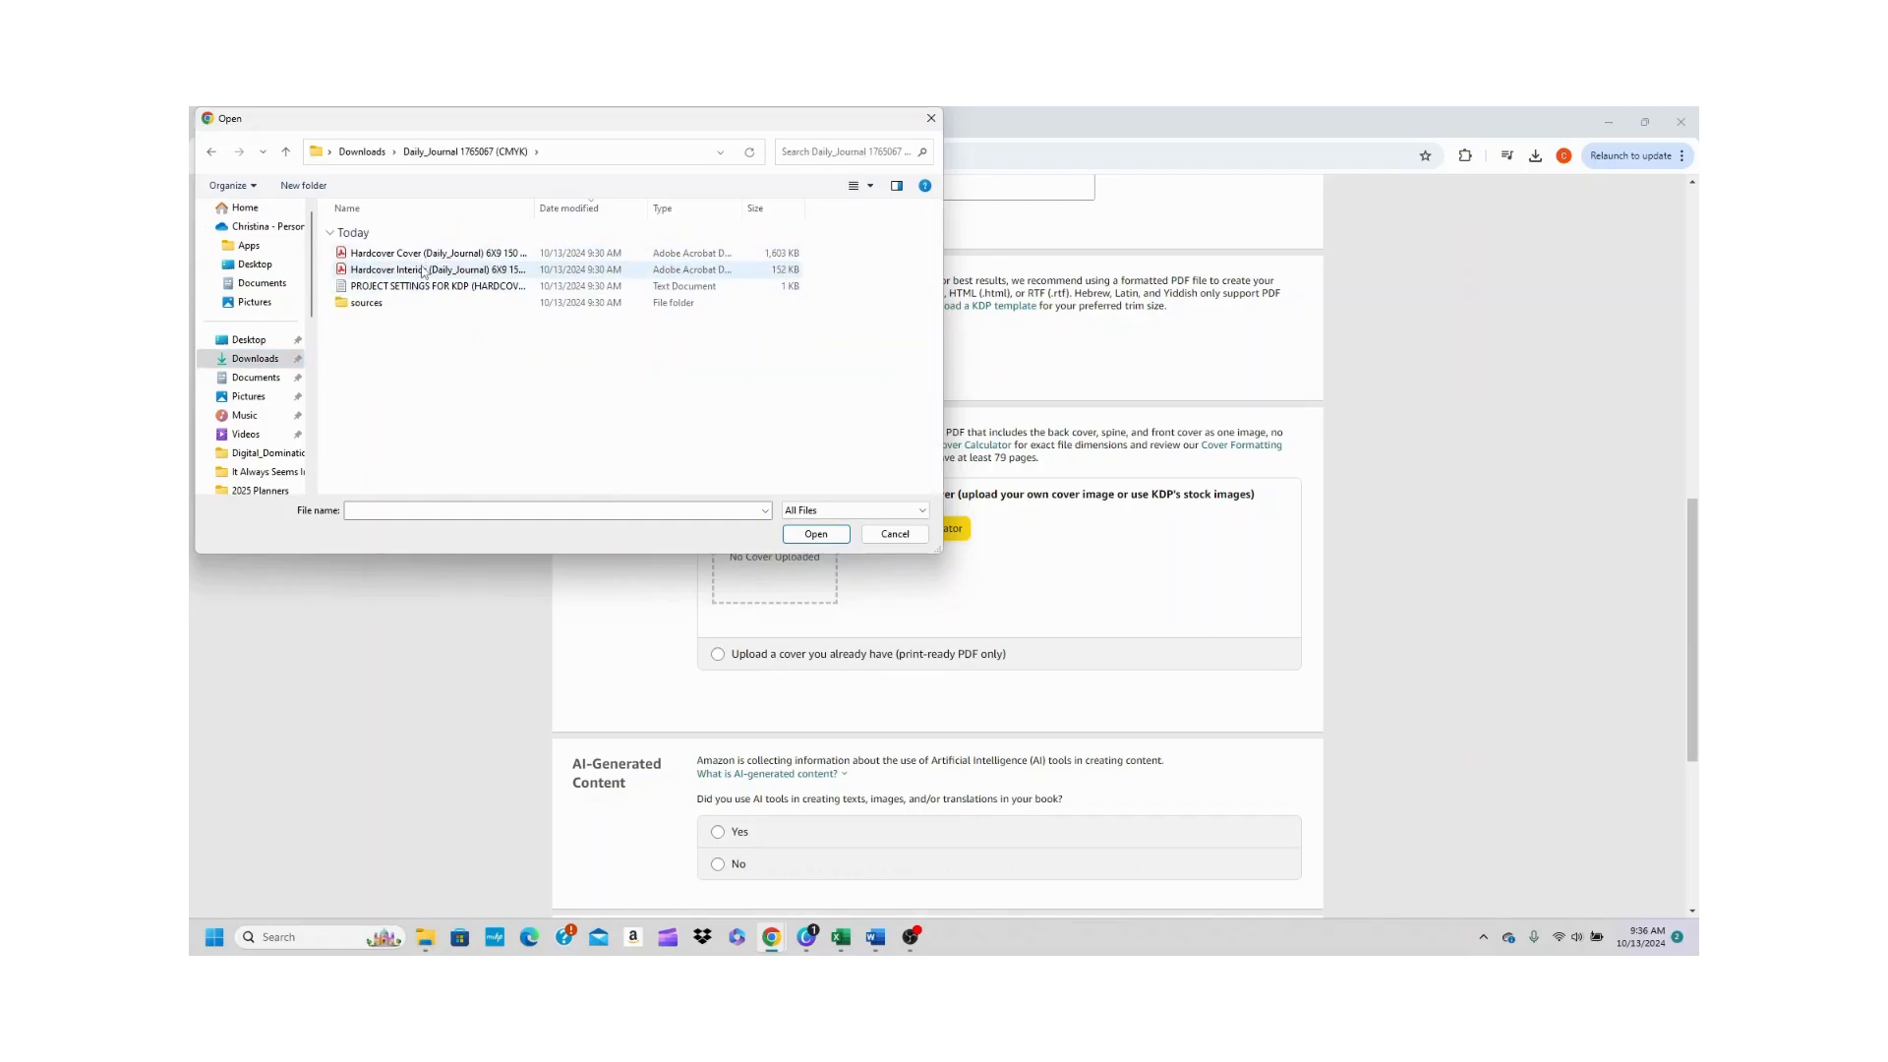
click(424, 272)
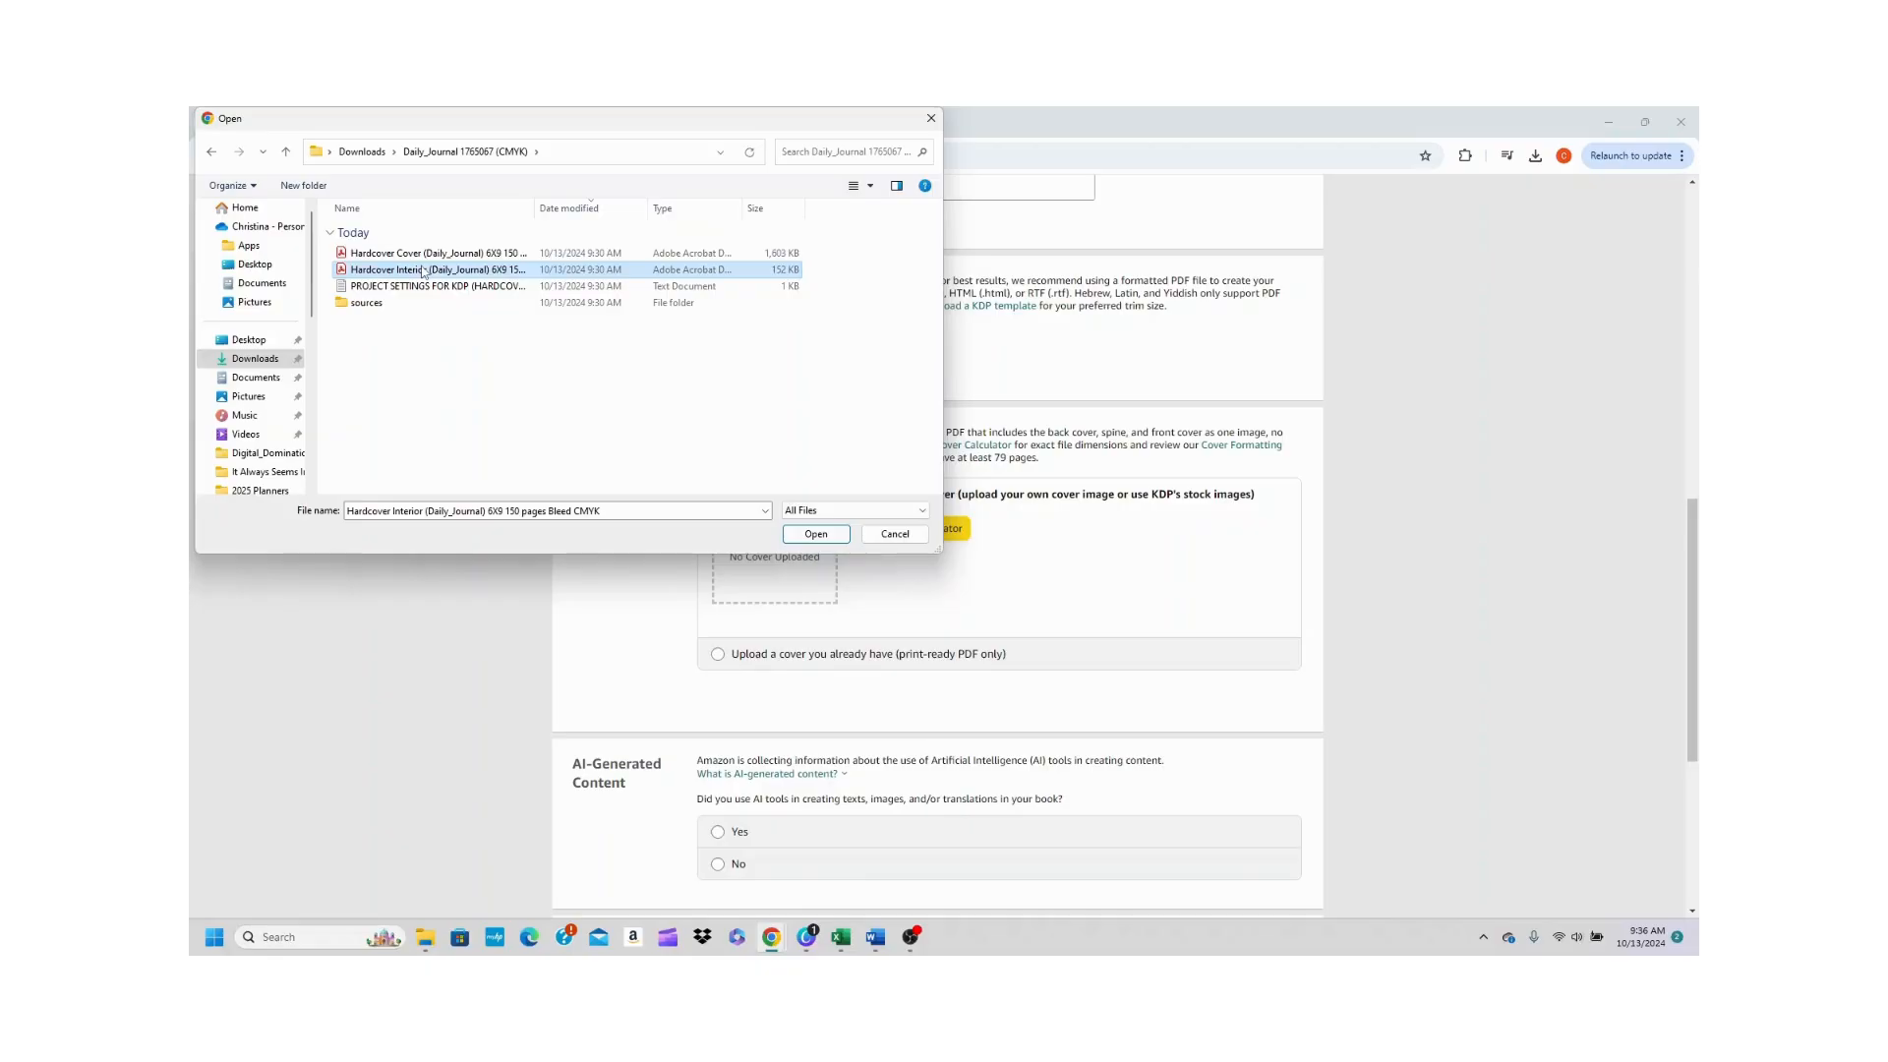
click(813, 536)
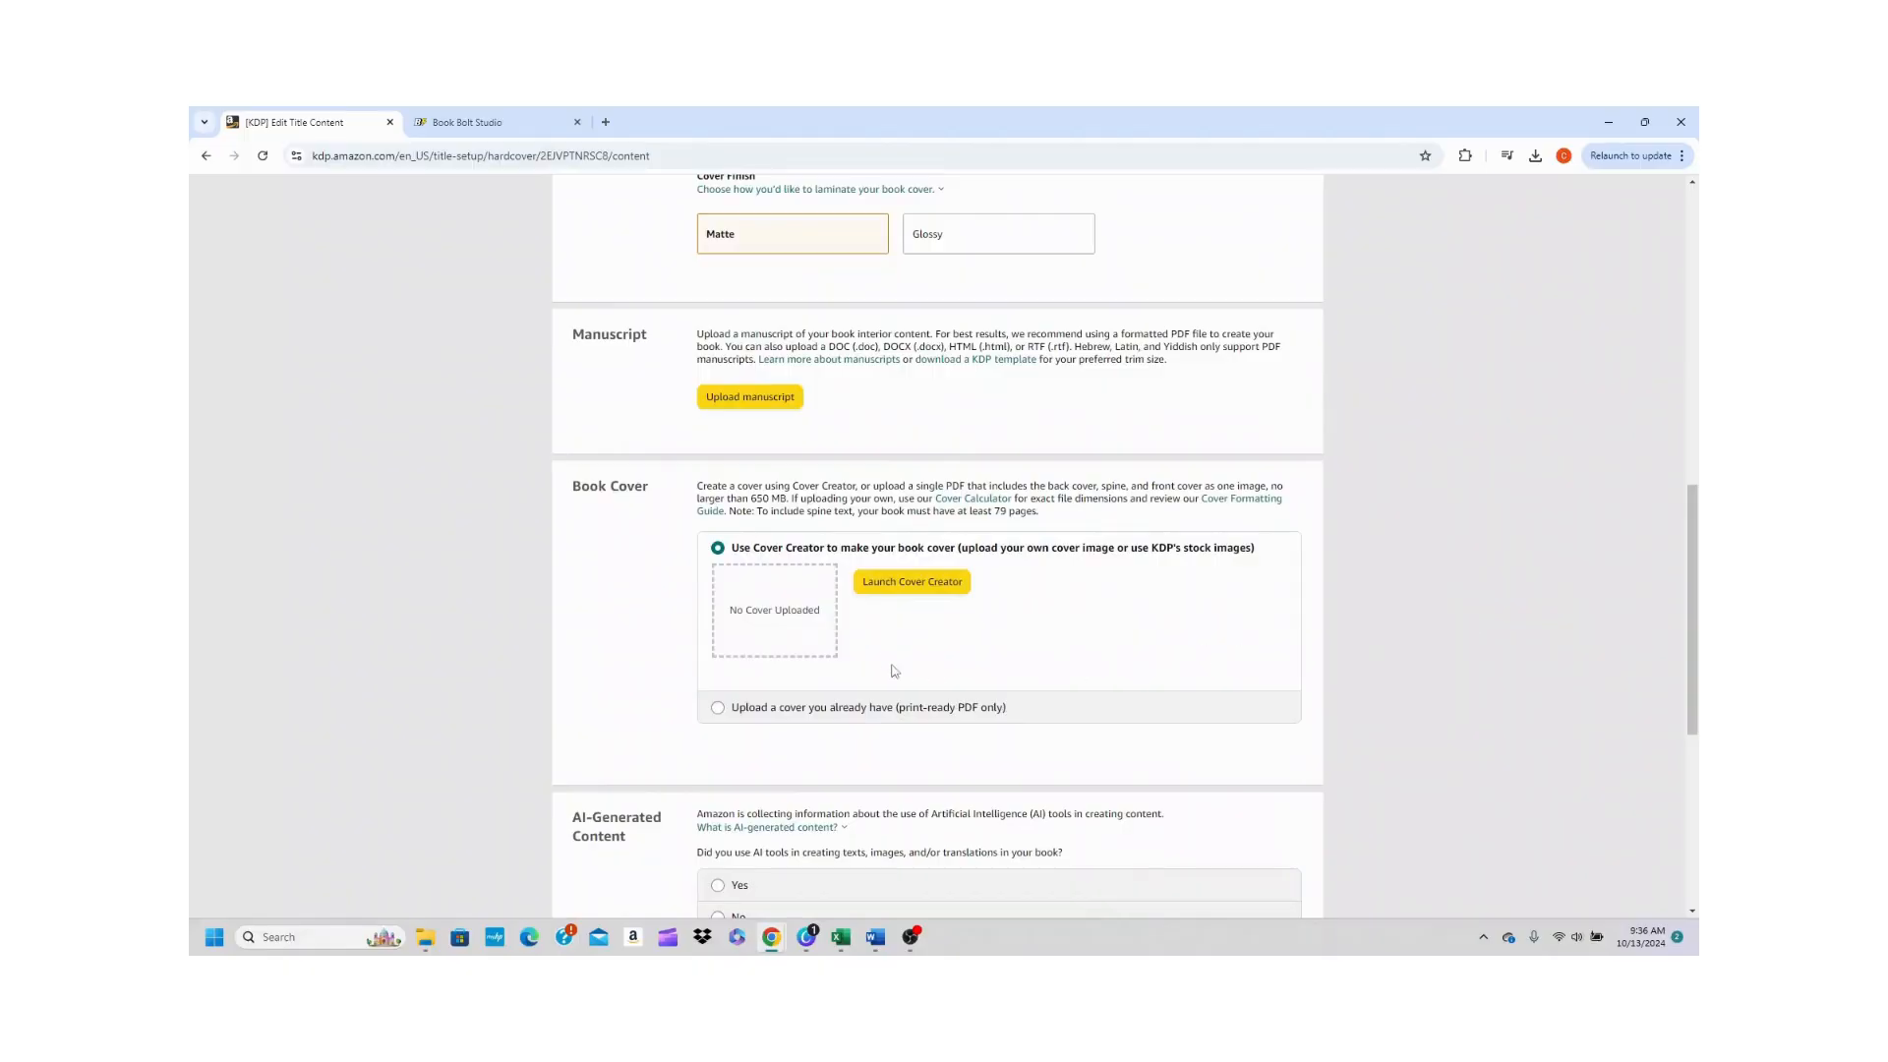
- Choose to use an existing print-ready cover and upload "Hardcover Cover (Daily_Journal) 6X9 150 pages Bleed CMYK"
click(718, 708)
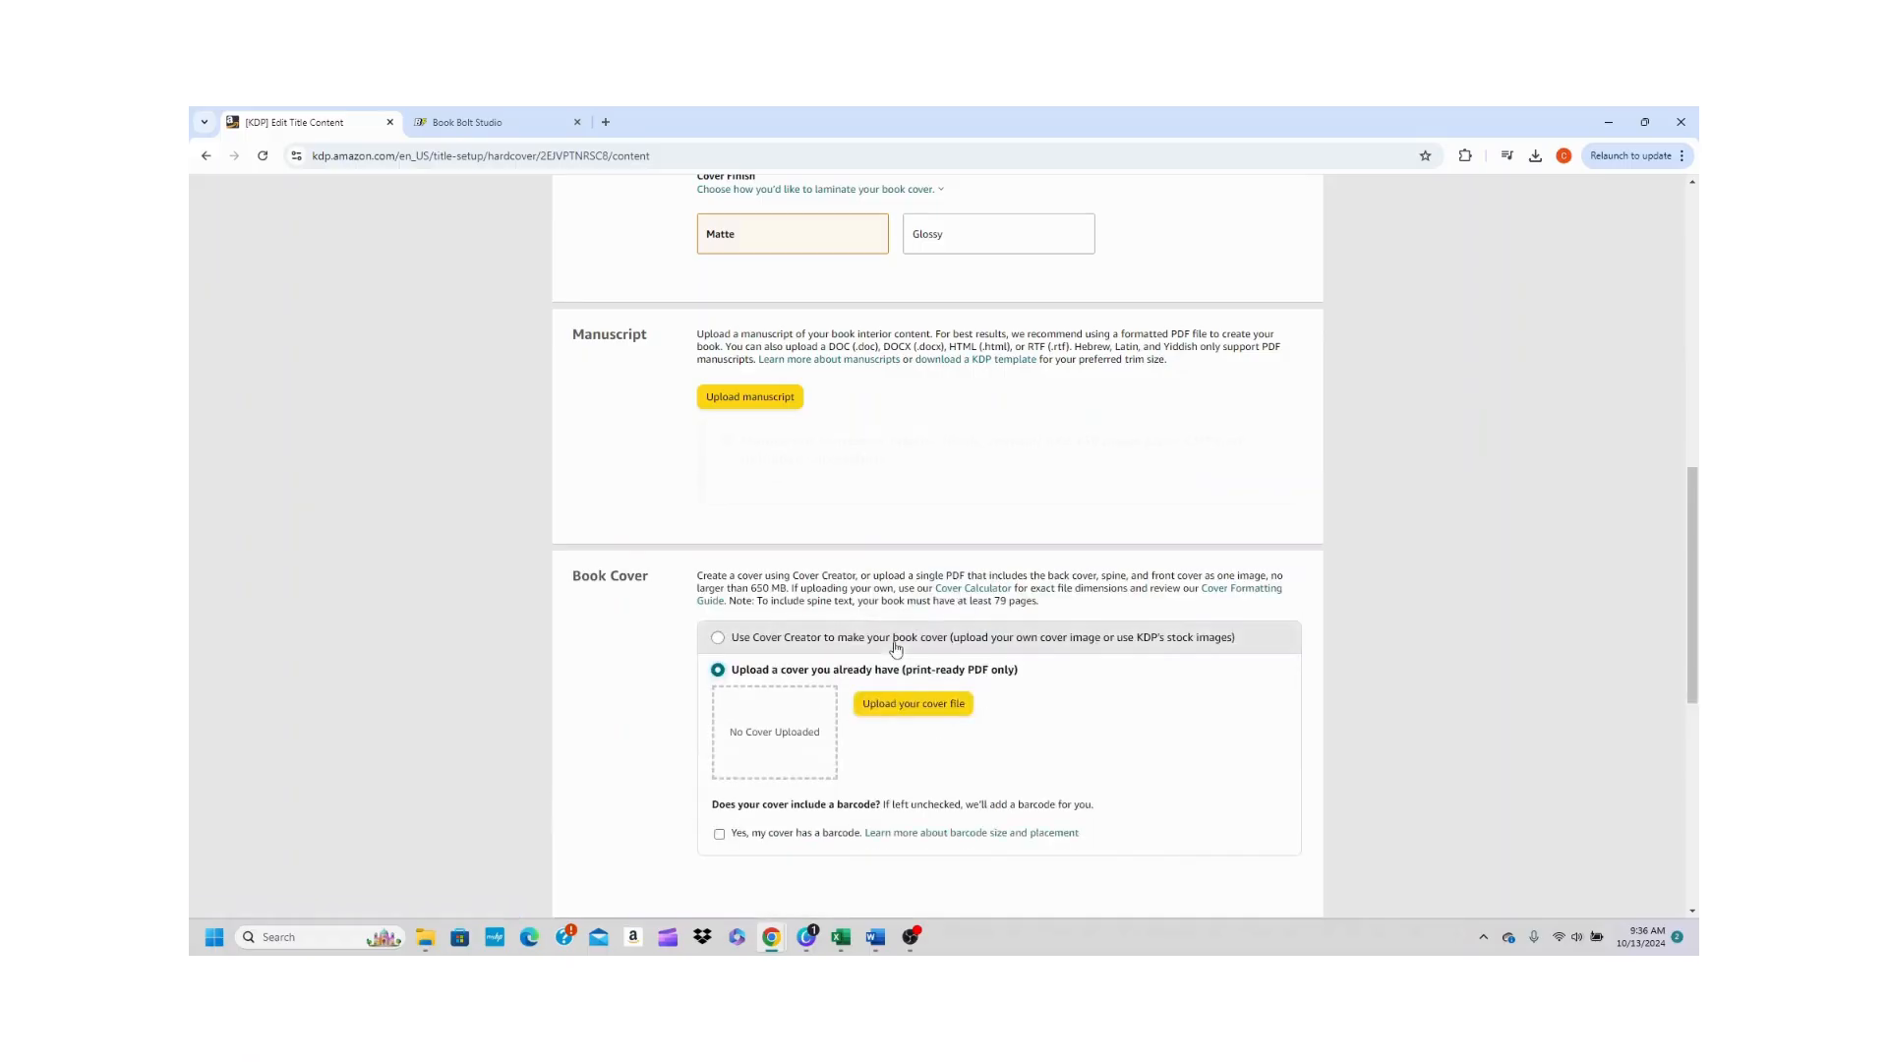
click(913, 704)
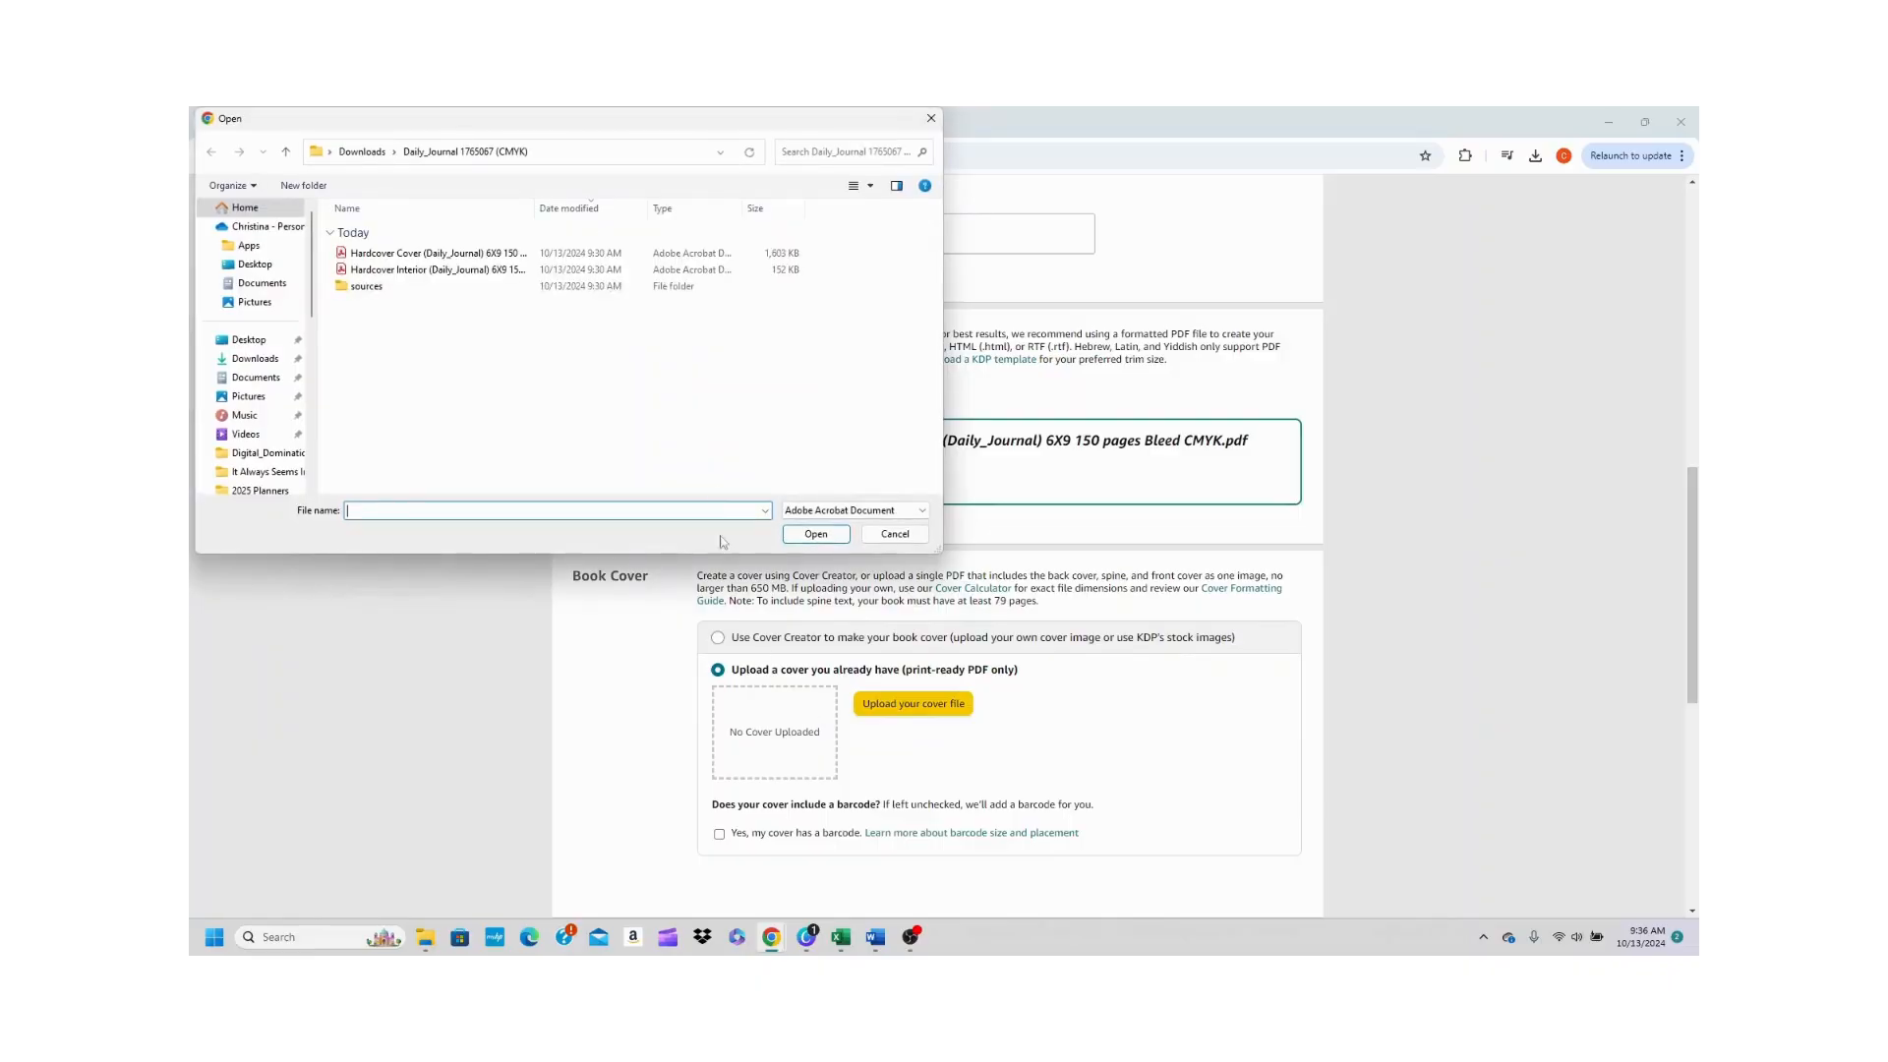
click(457, 253)
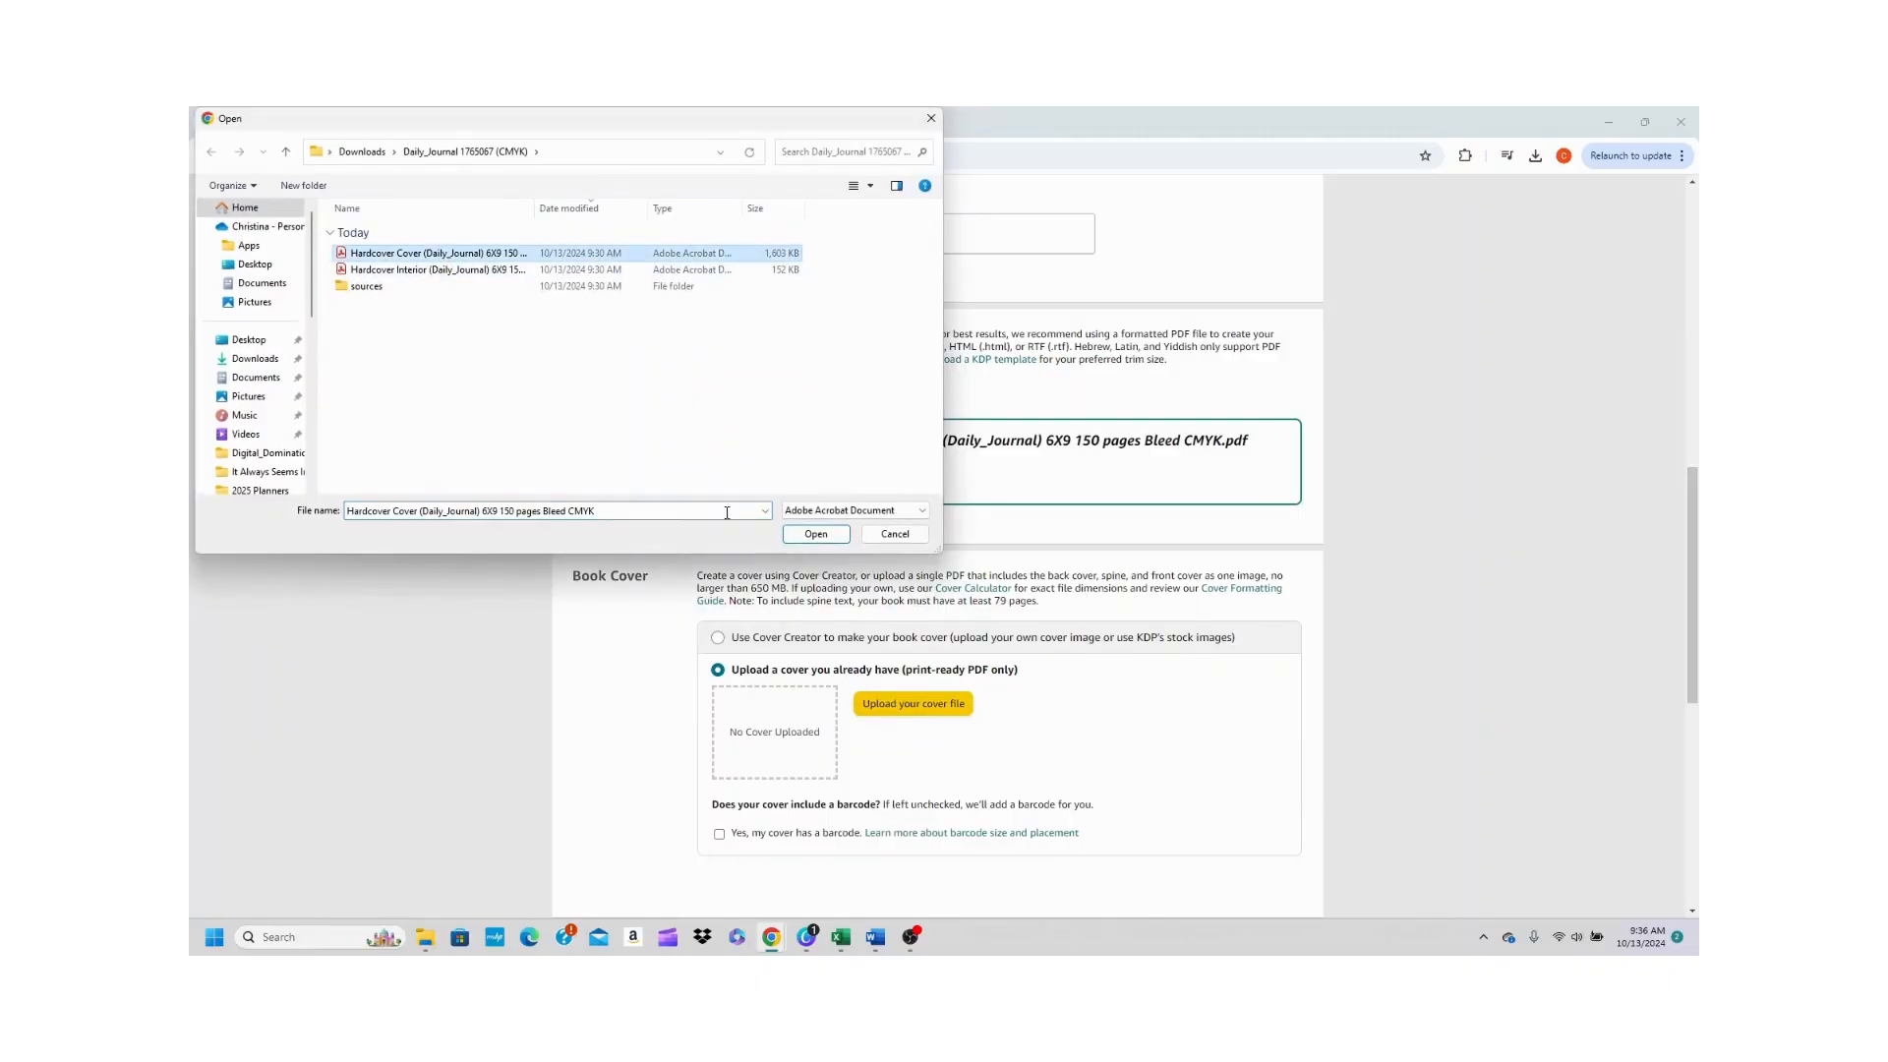
click(820, 536)
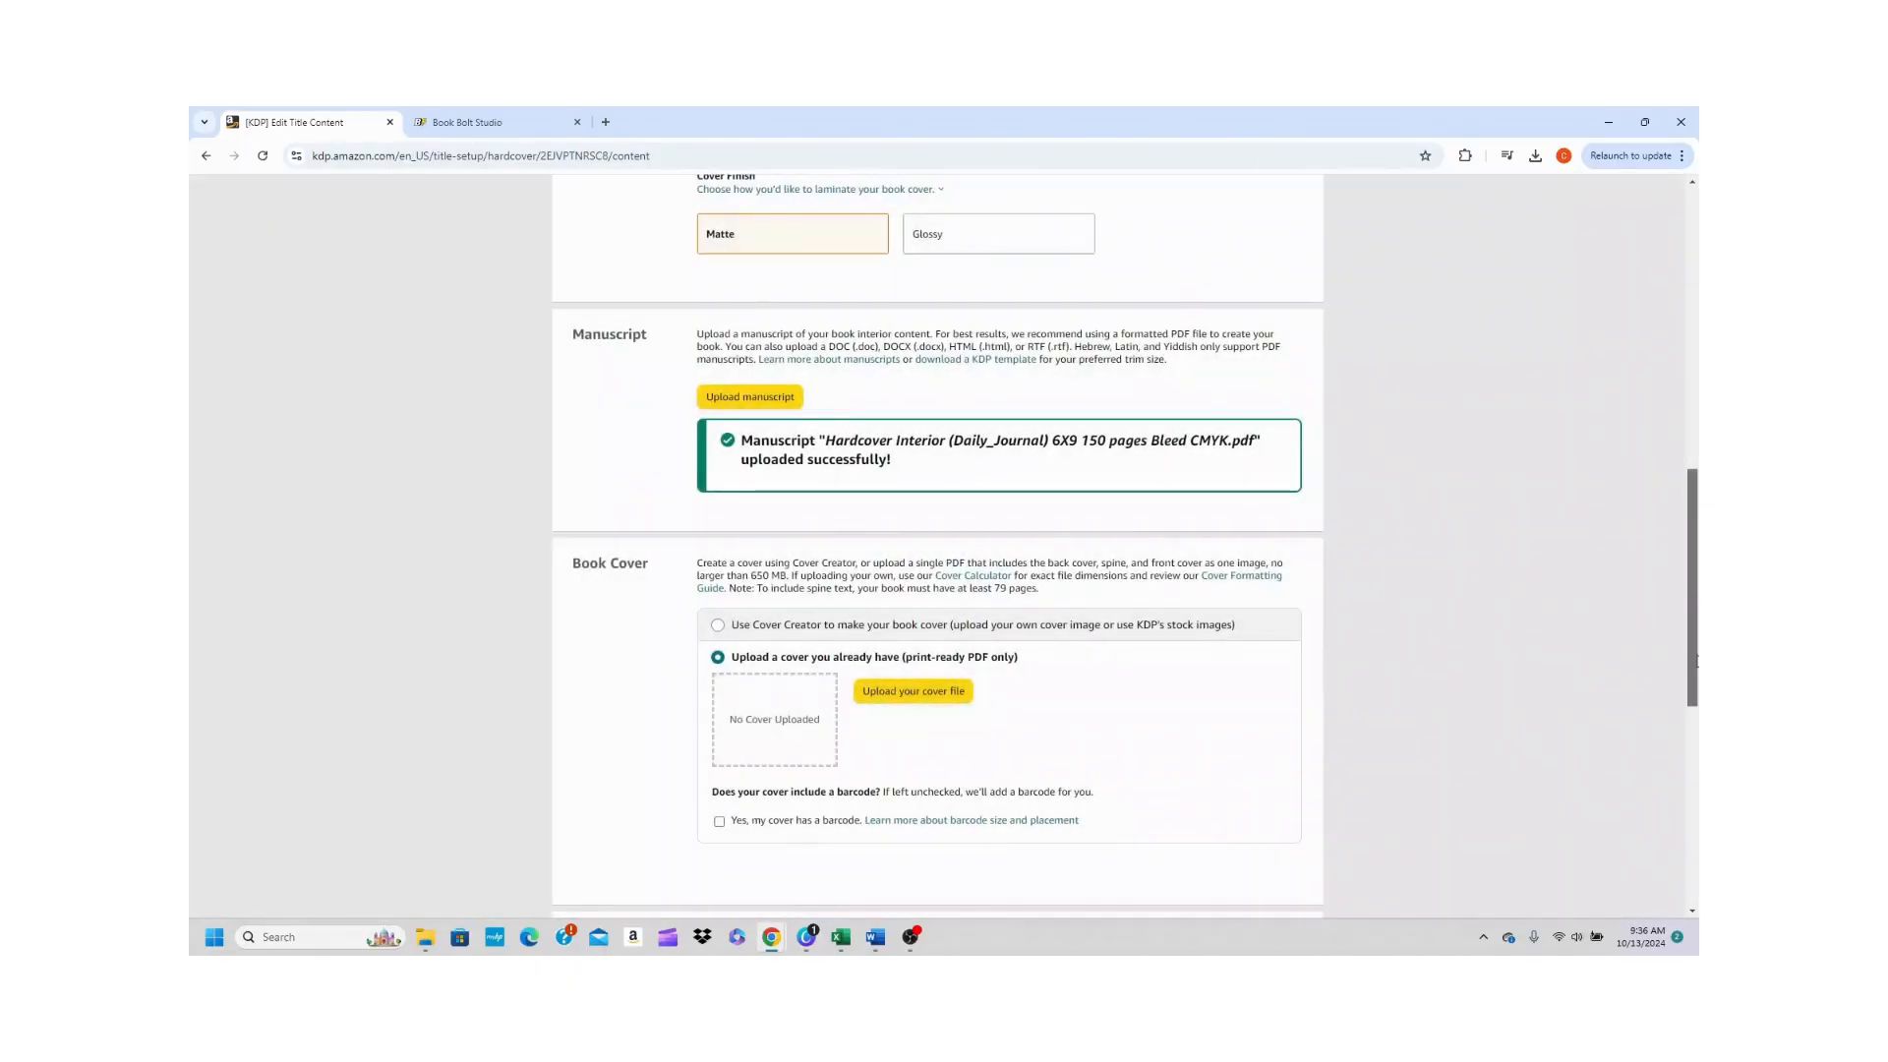
- Declare AI-generated content: texts in some sections with extensive editing using ChatGPT, and None for images and translations
drag(1695, 660, 1696, 715)
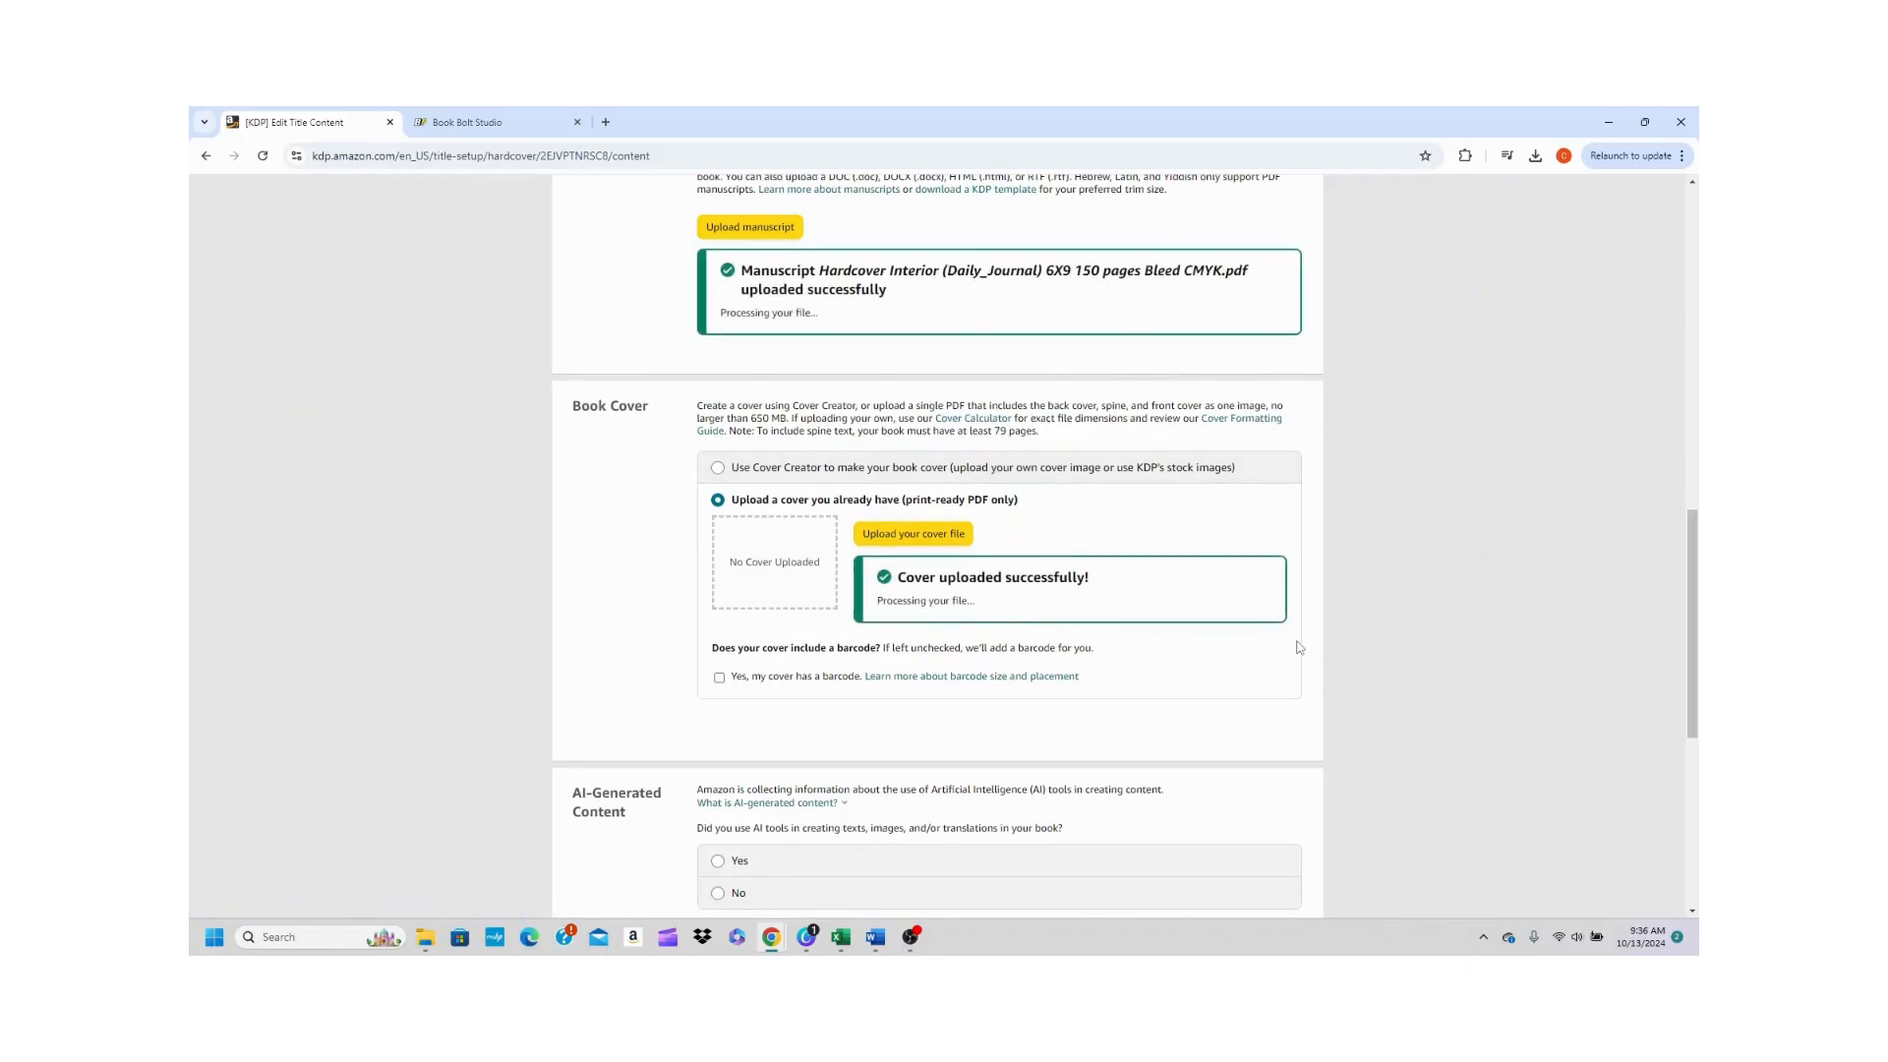
drag(1693, 590, 1694, 694)
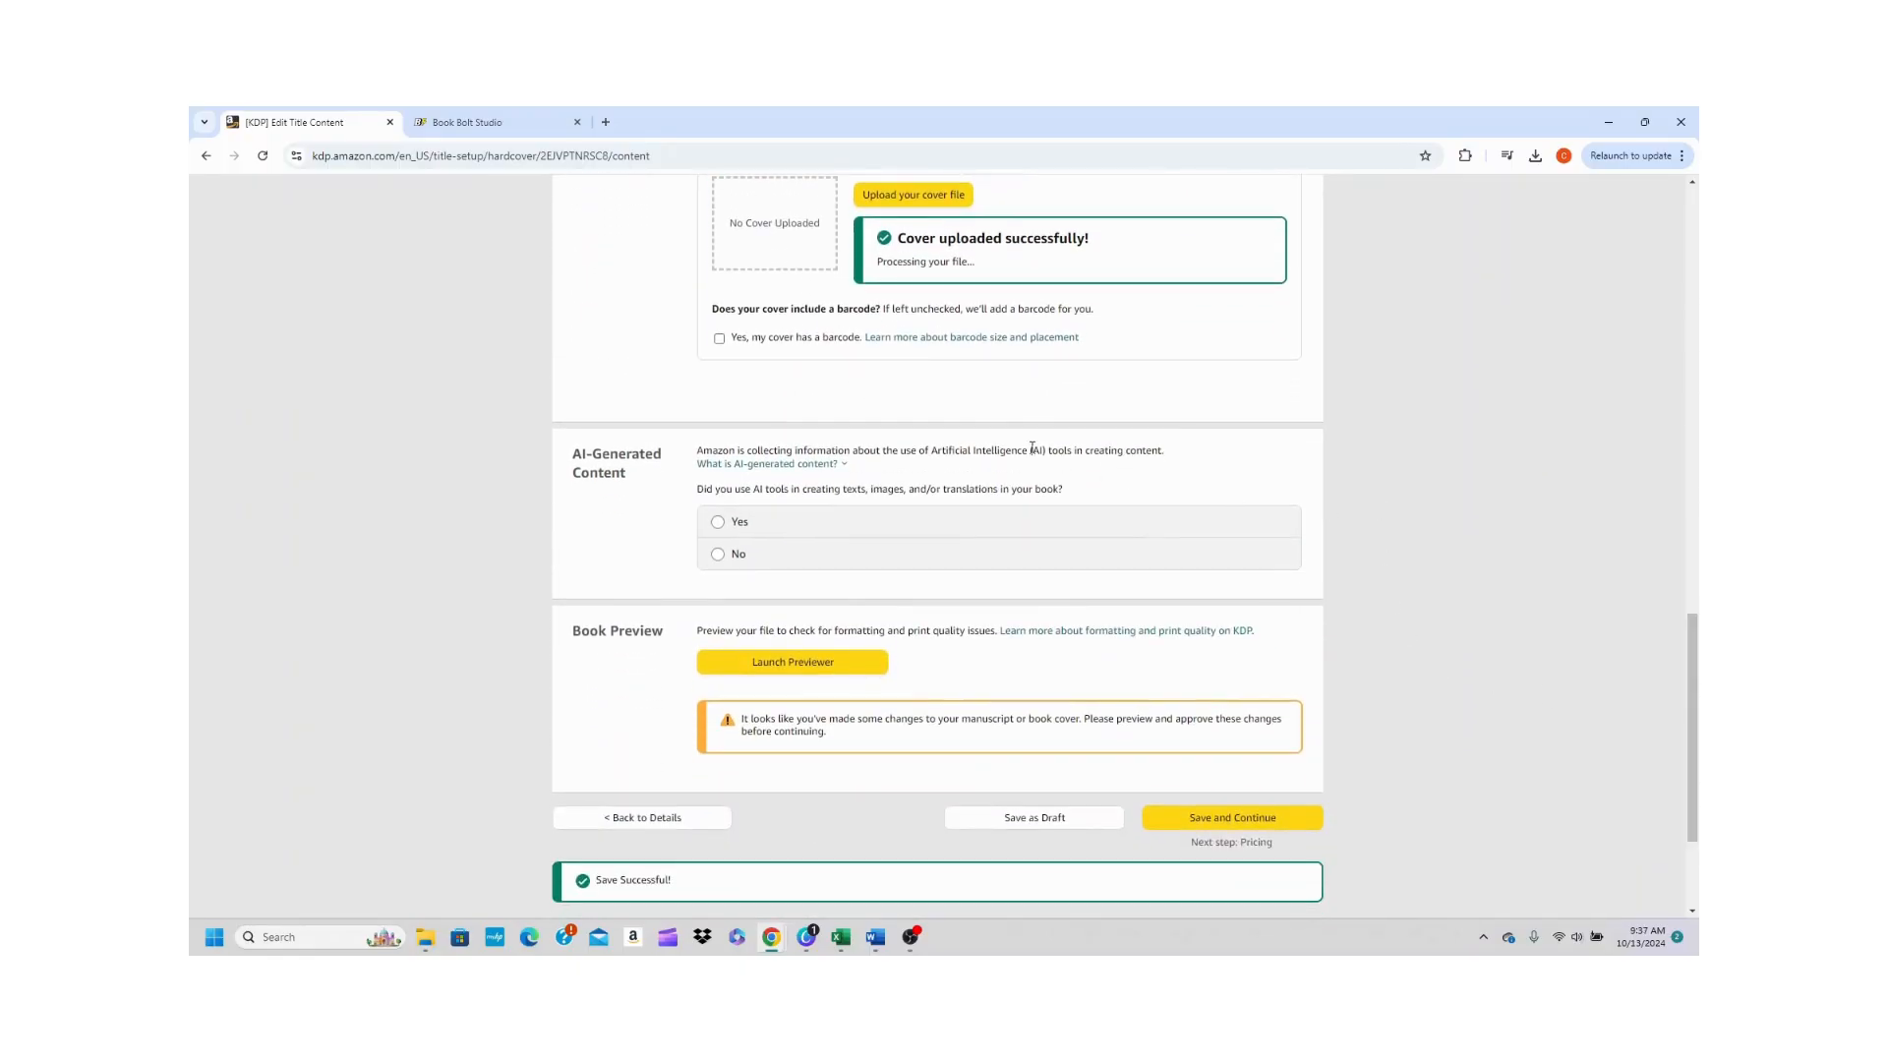
click(718, 522)
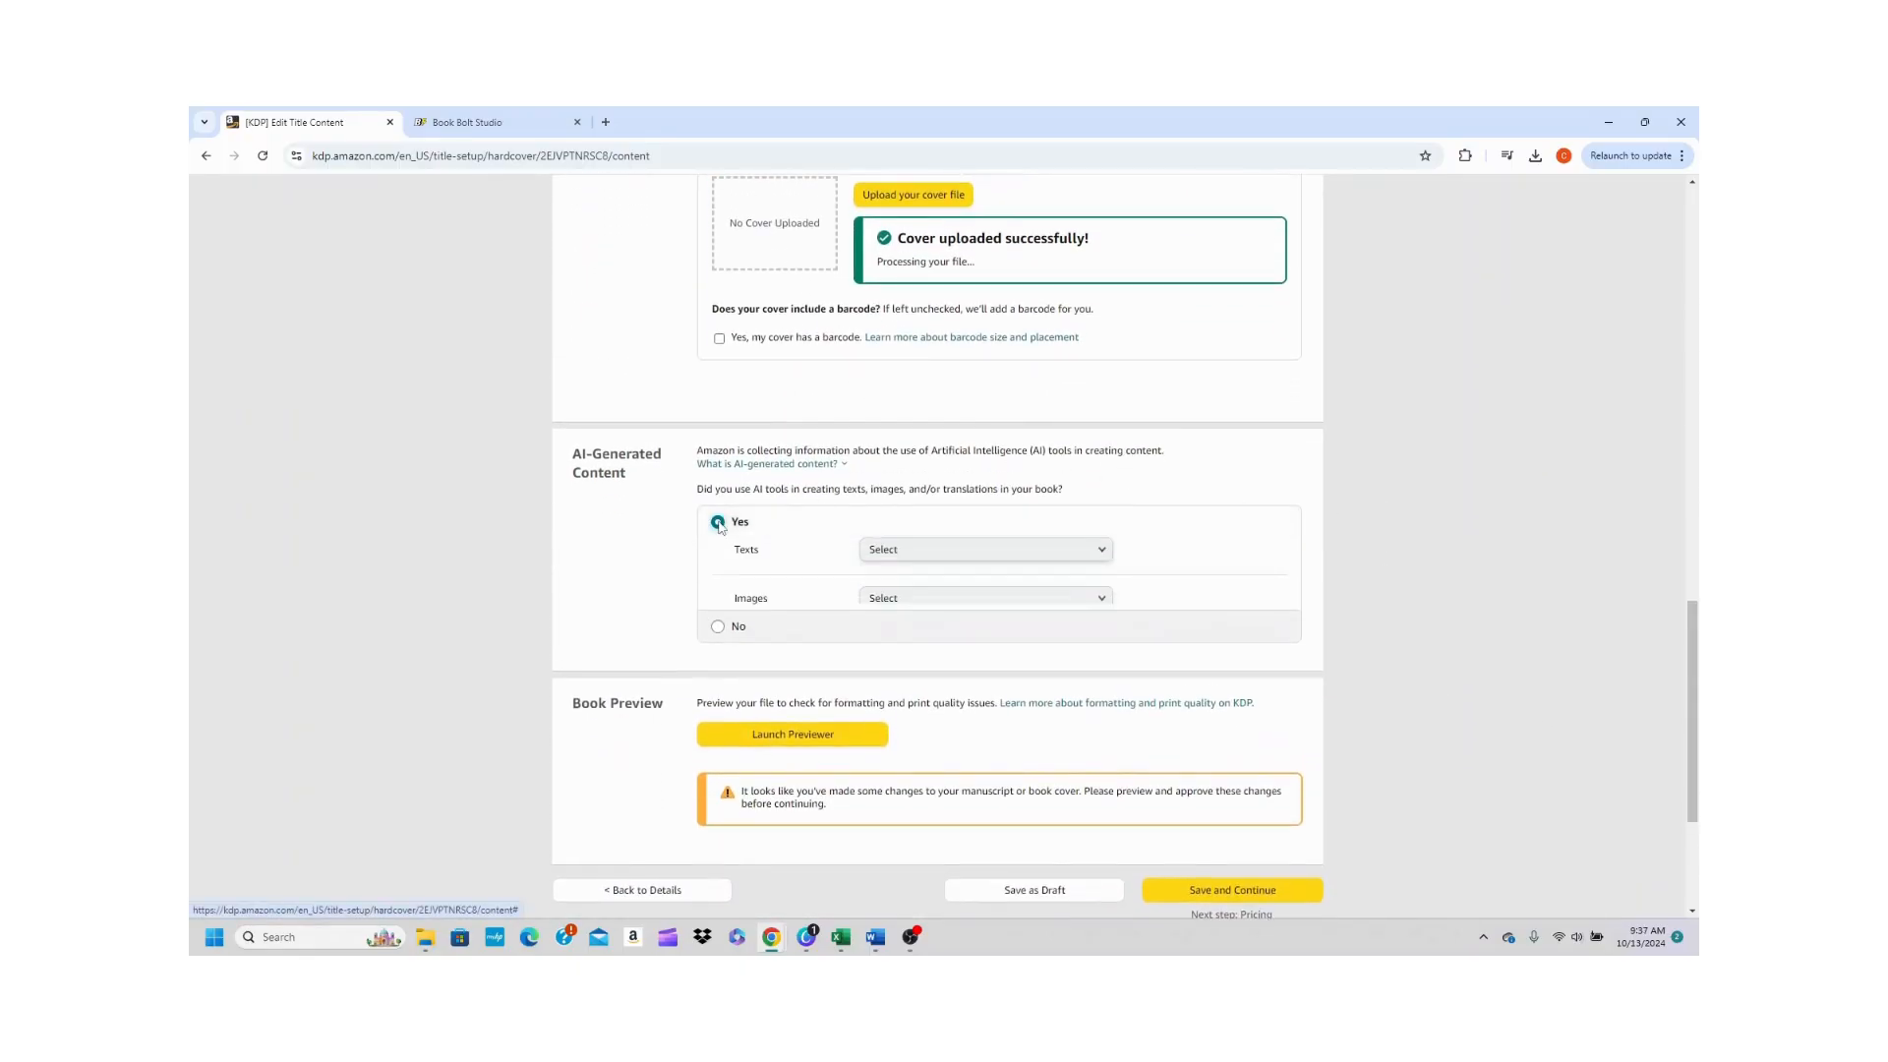
click(906, 551)
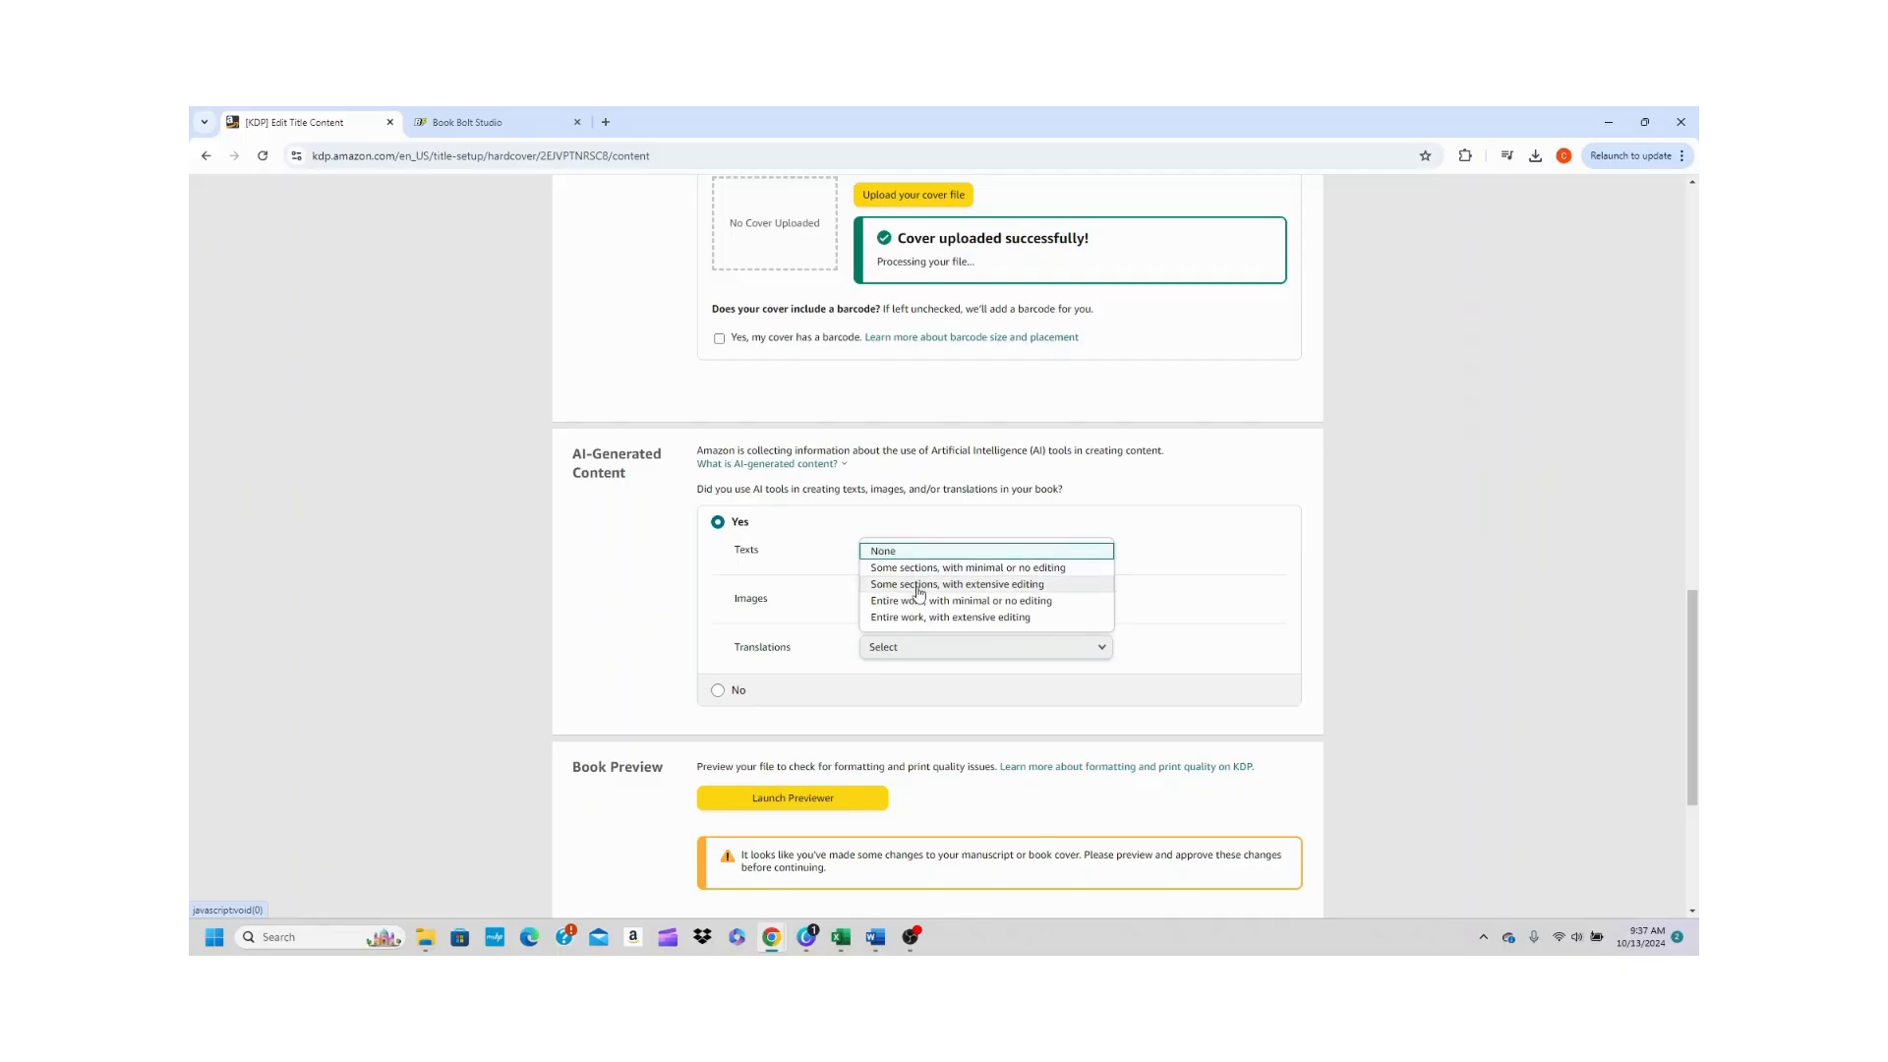
click(919, 587)
click(917, 599)
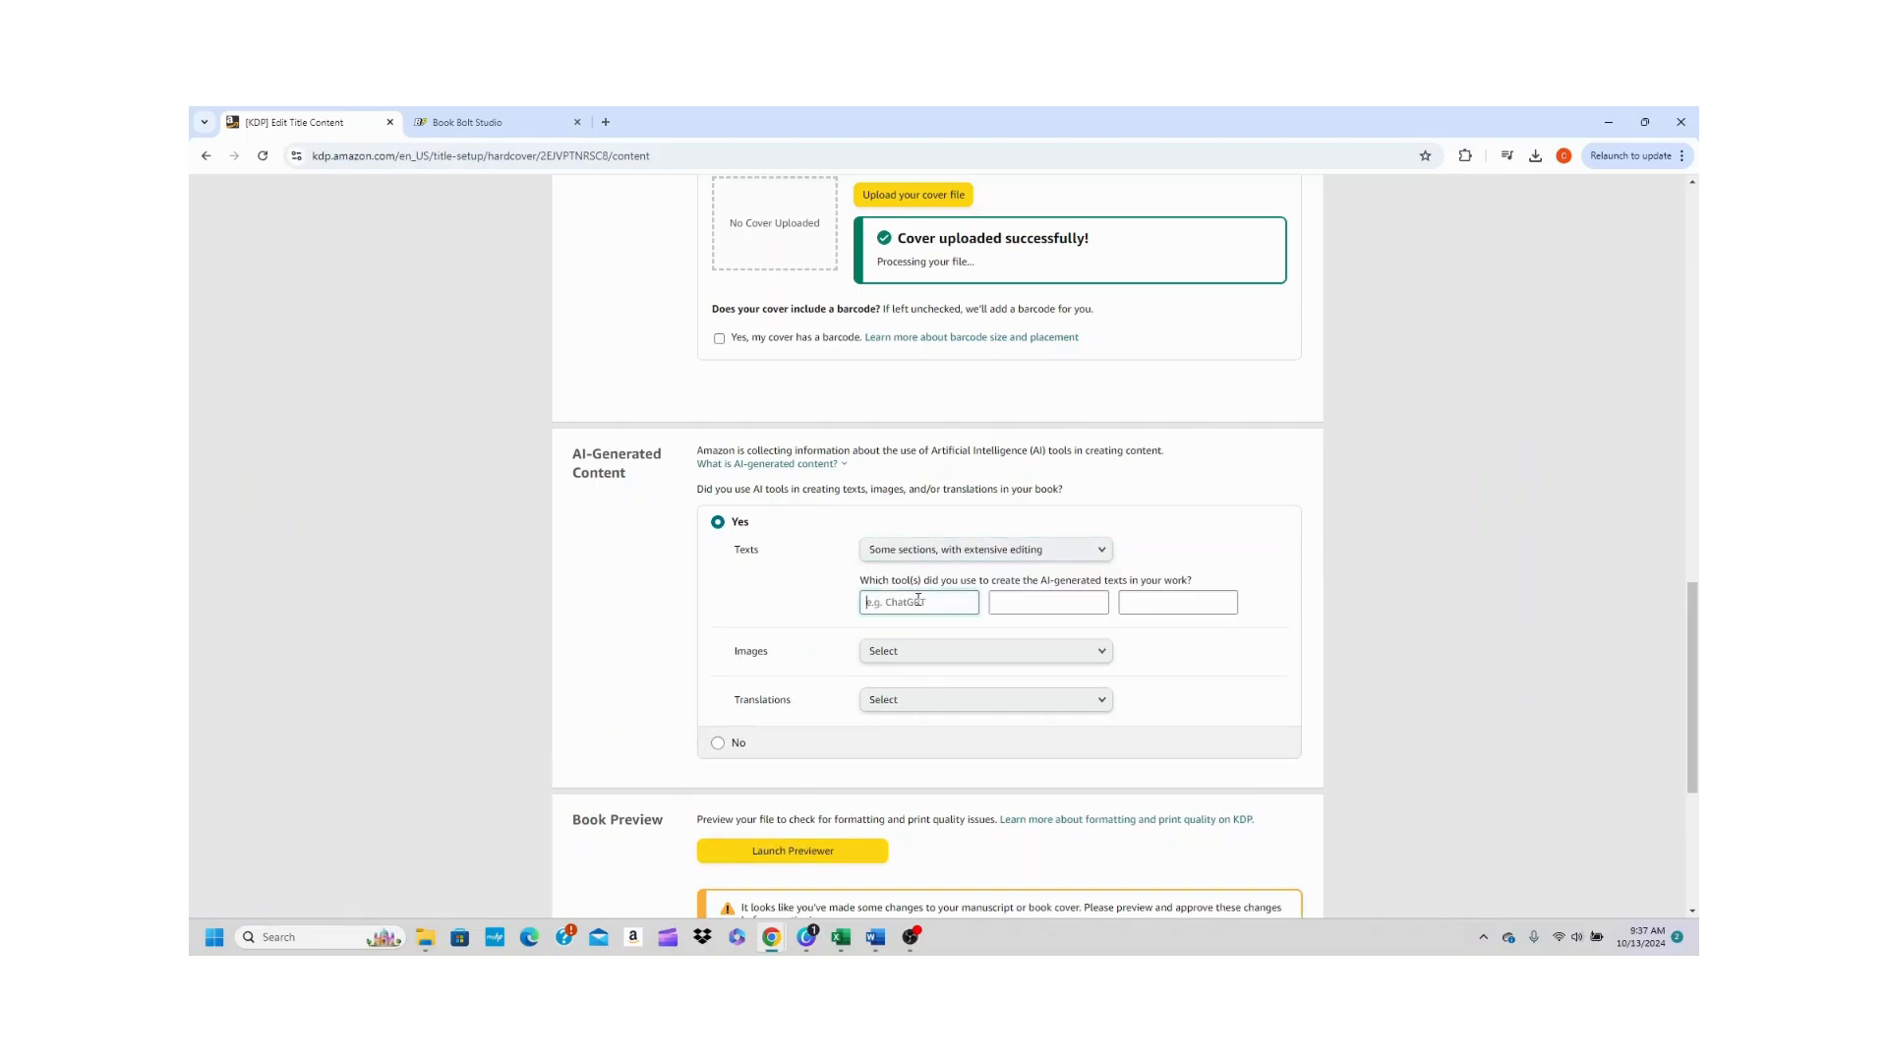
text(ChatGPT)
click(980, 651)
click(980, 664)
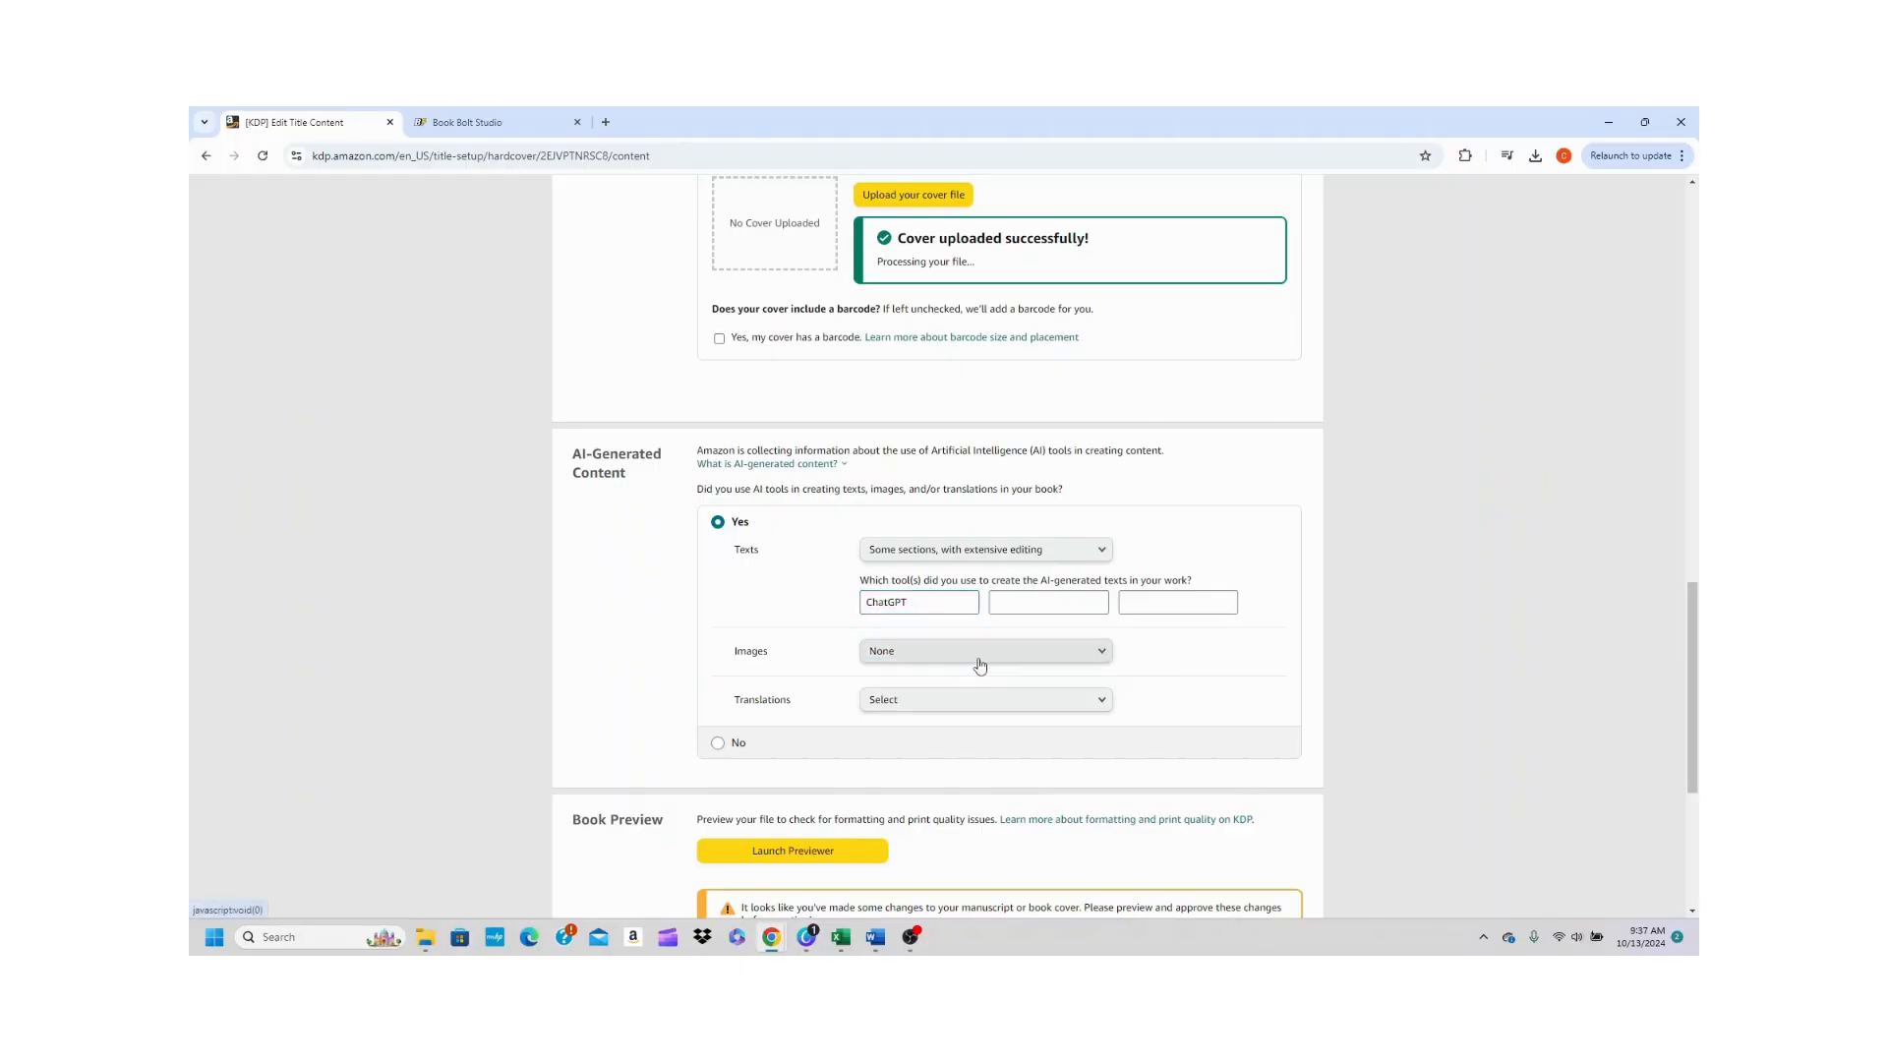
click(970, 698)
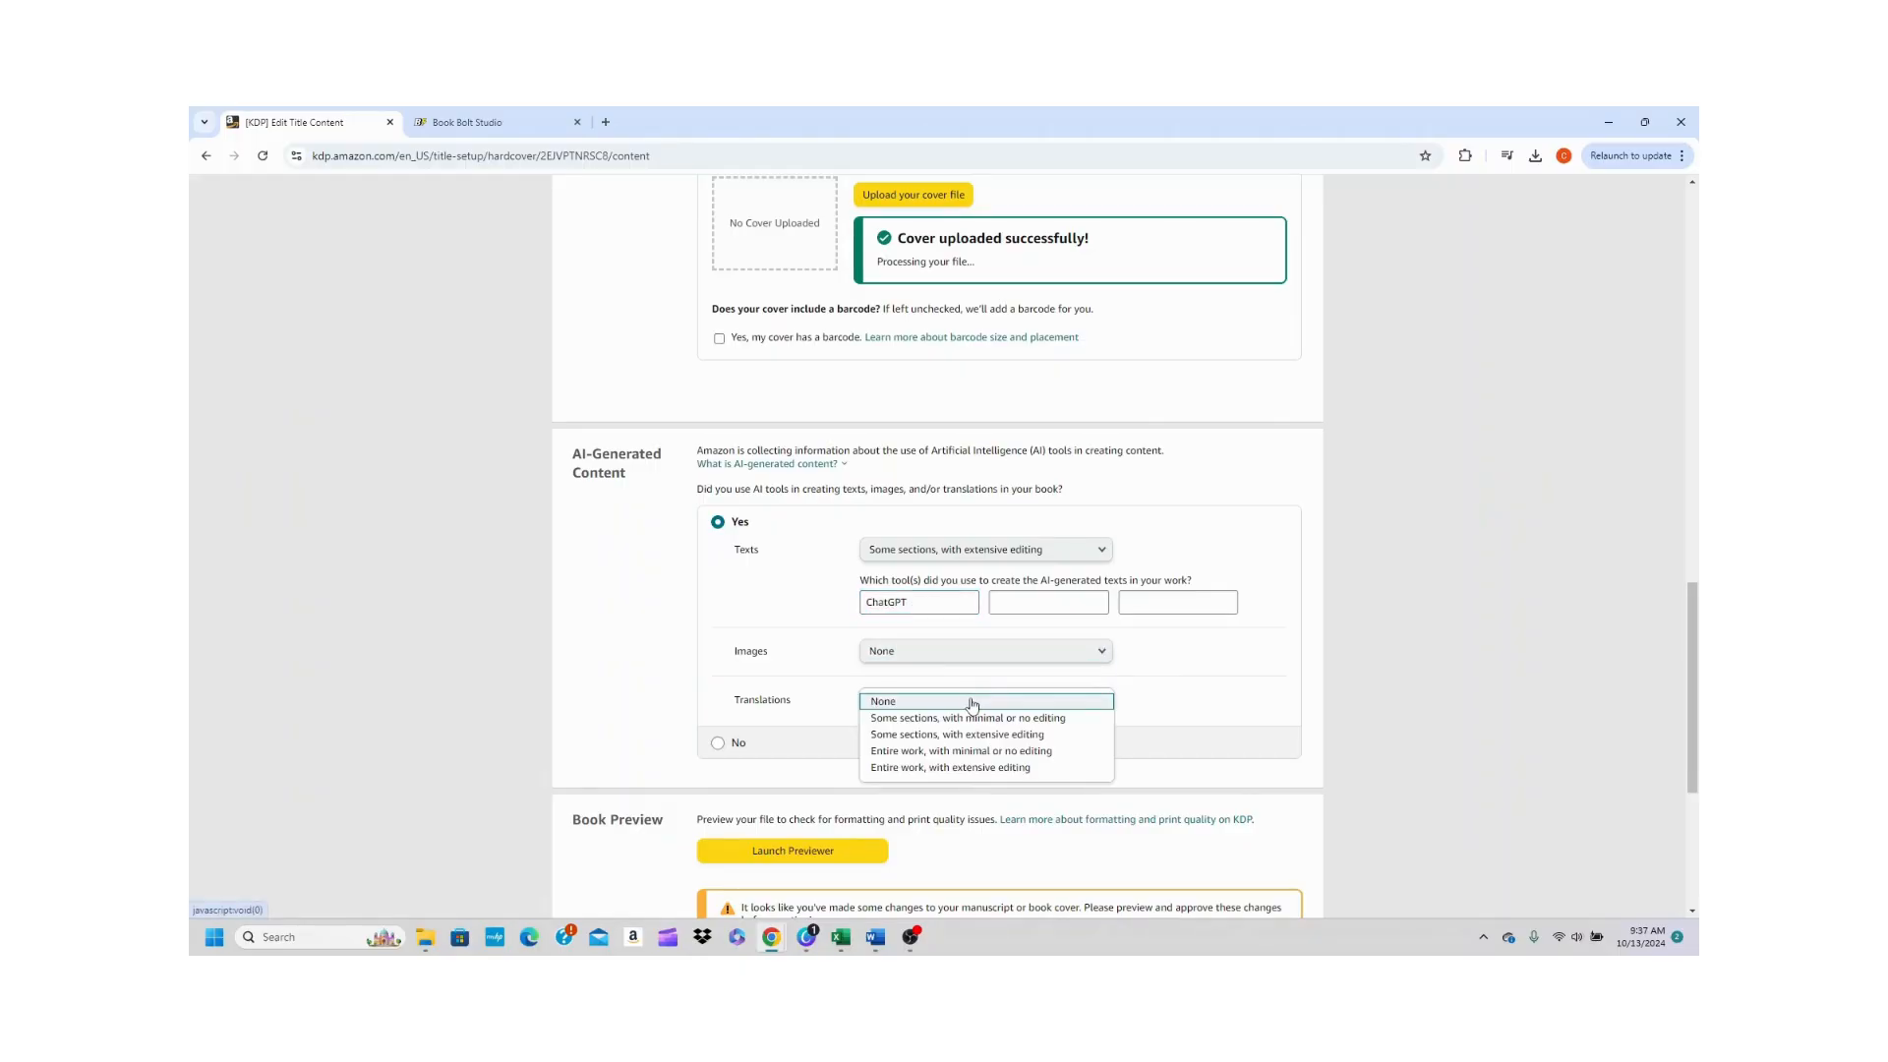
click(971, 702)
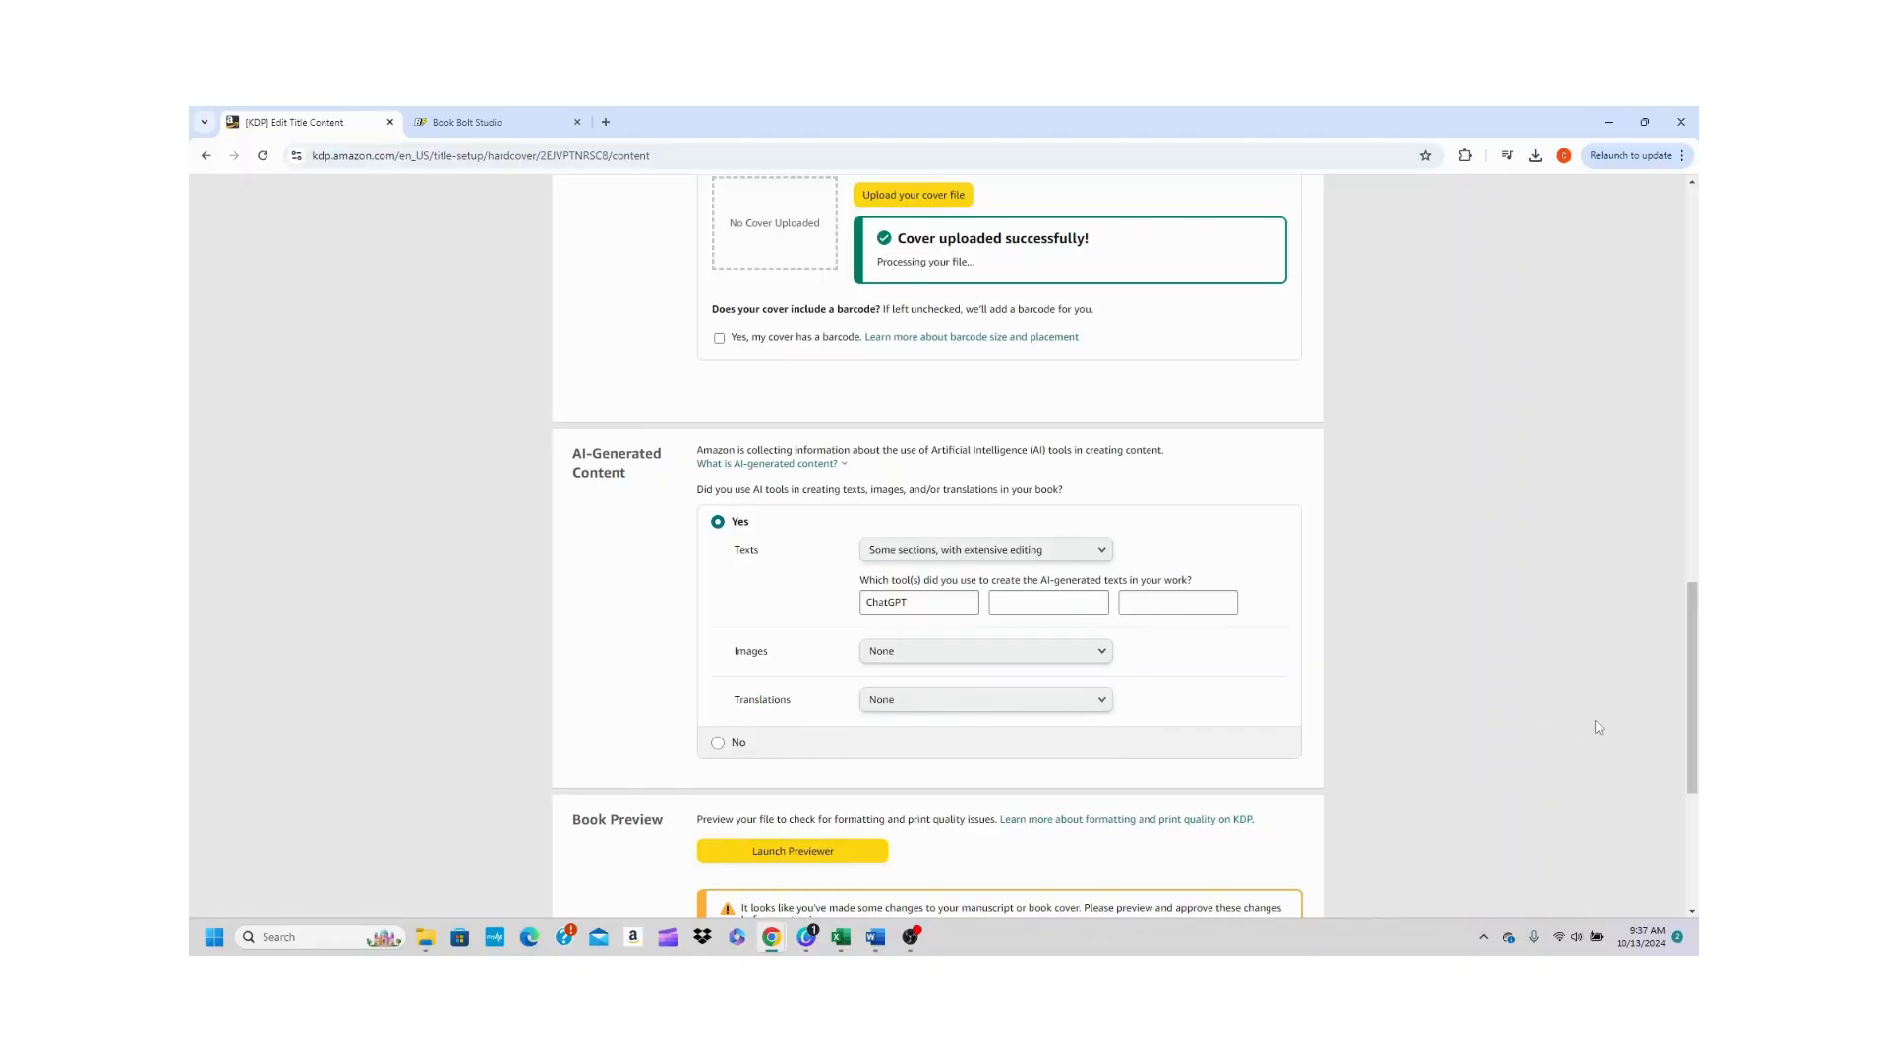
- Launch the book preview, check the cover and the first lined pages up to 6-7, and approve the proof
drag(1693, 722, 1697, 799)
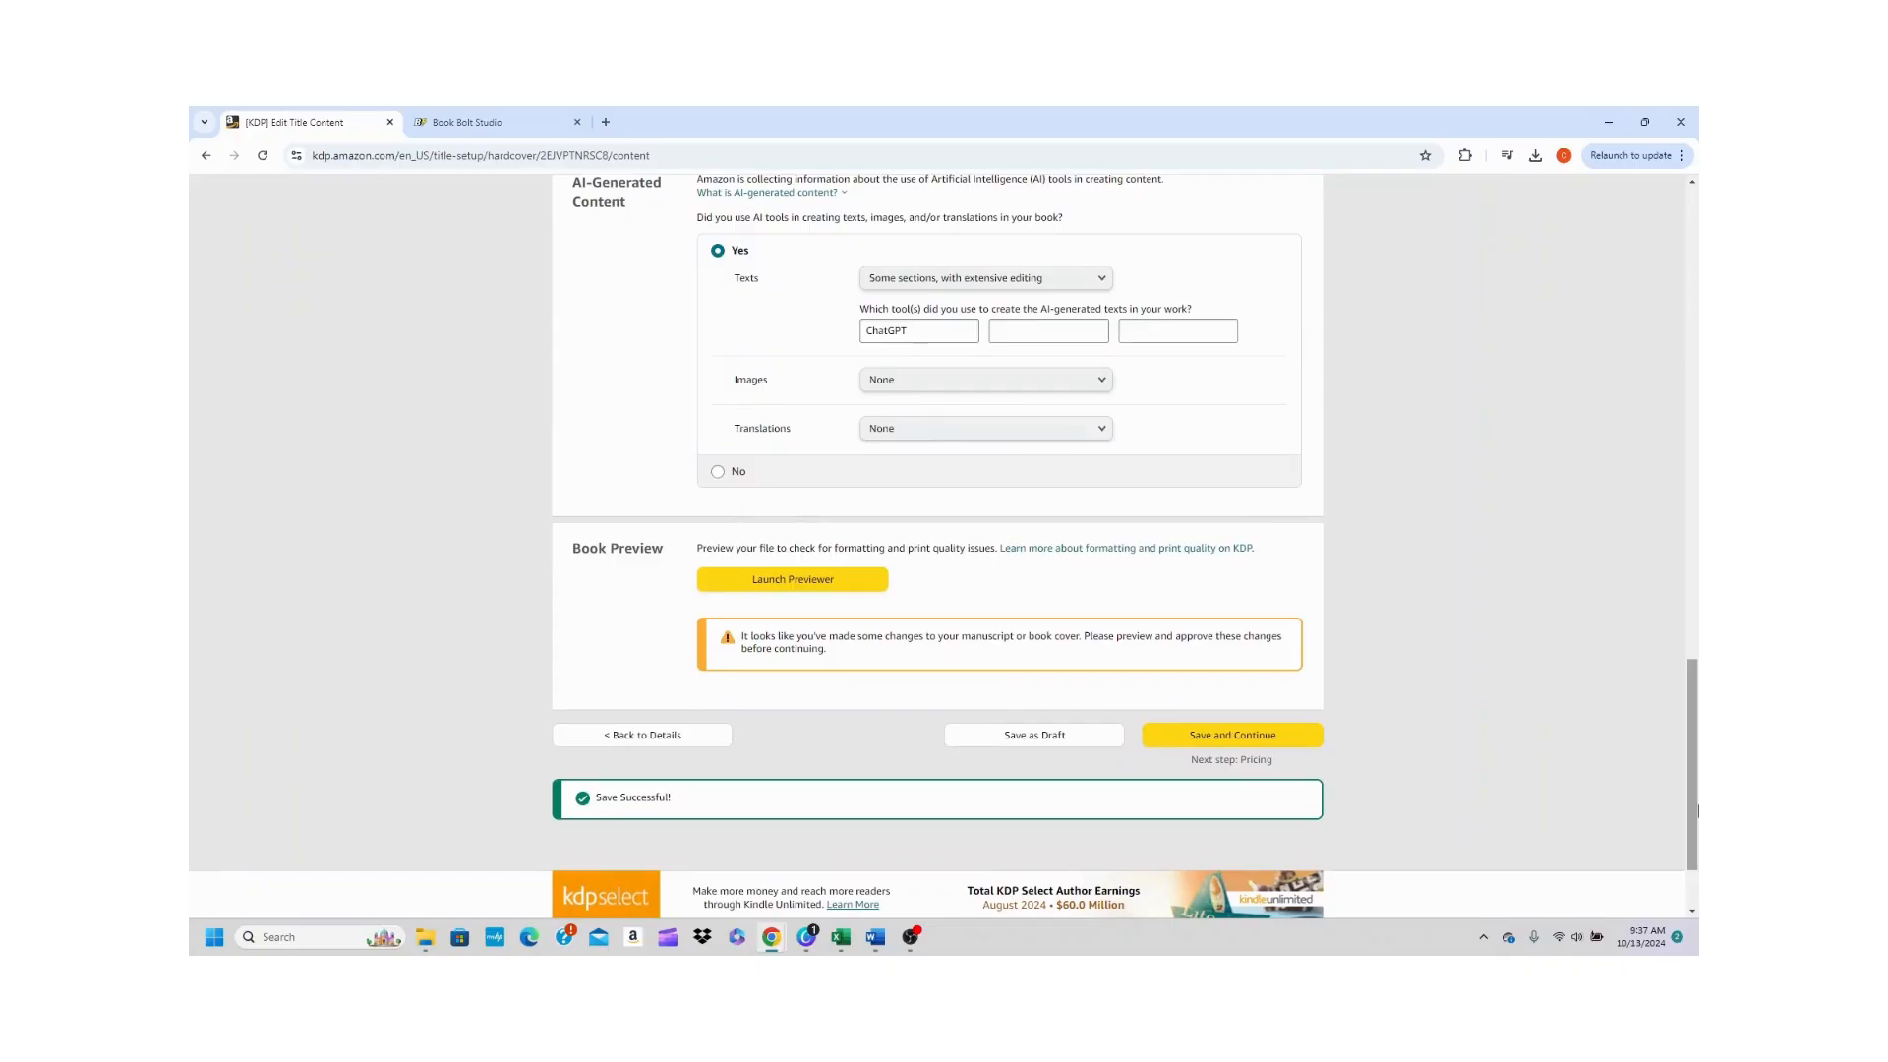
click(864, 590)
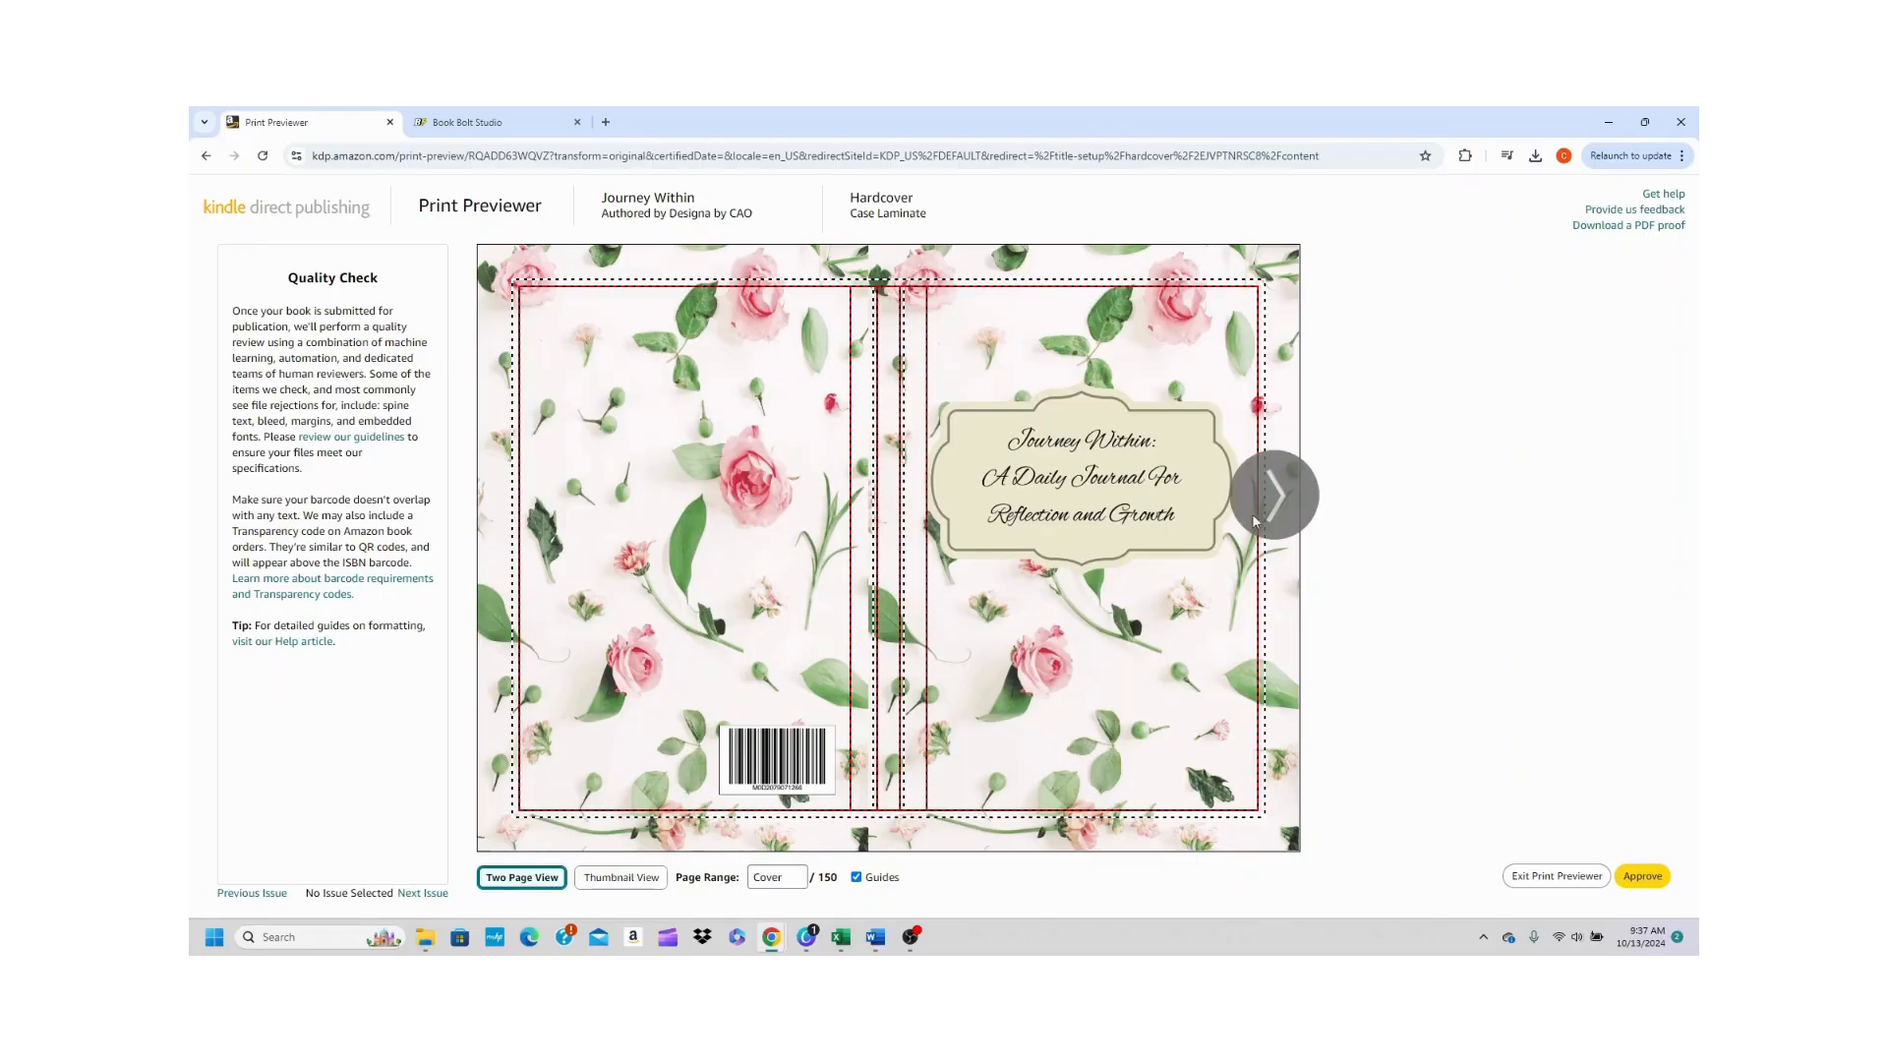
click(1276, 496)
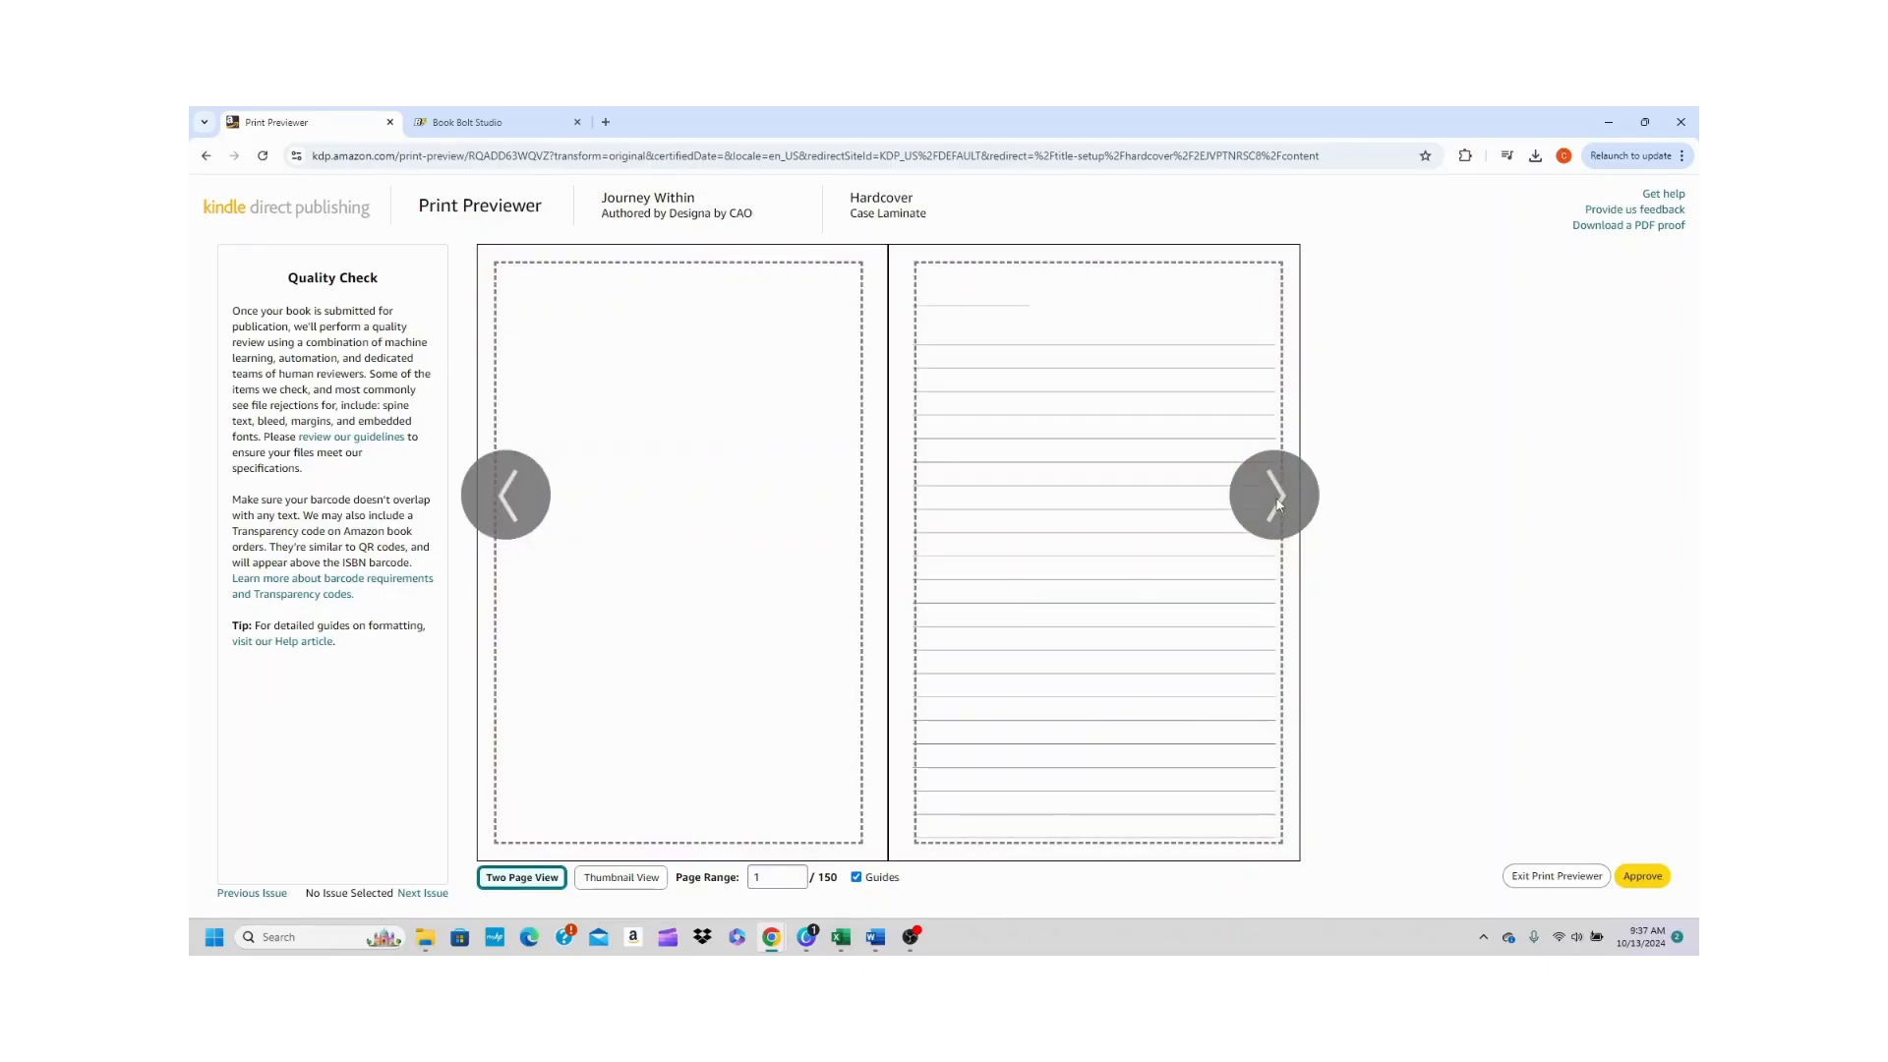
click(1276, 501)
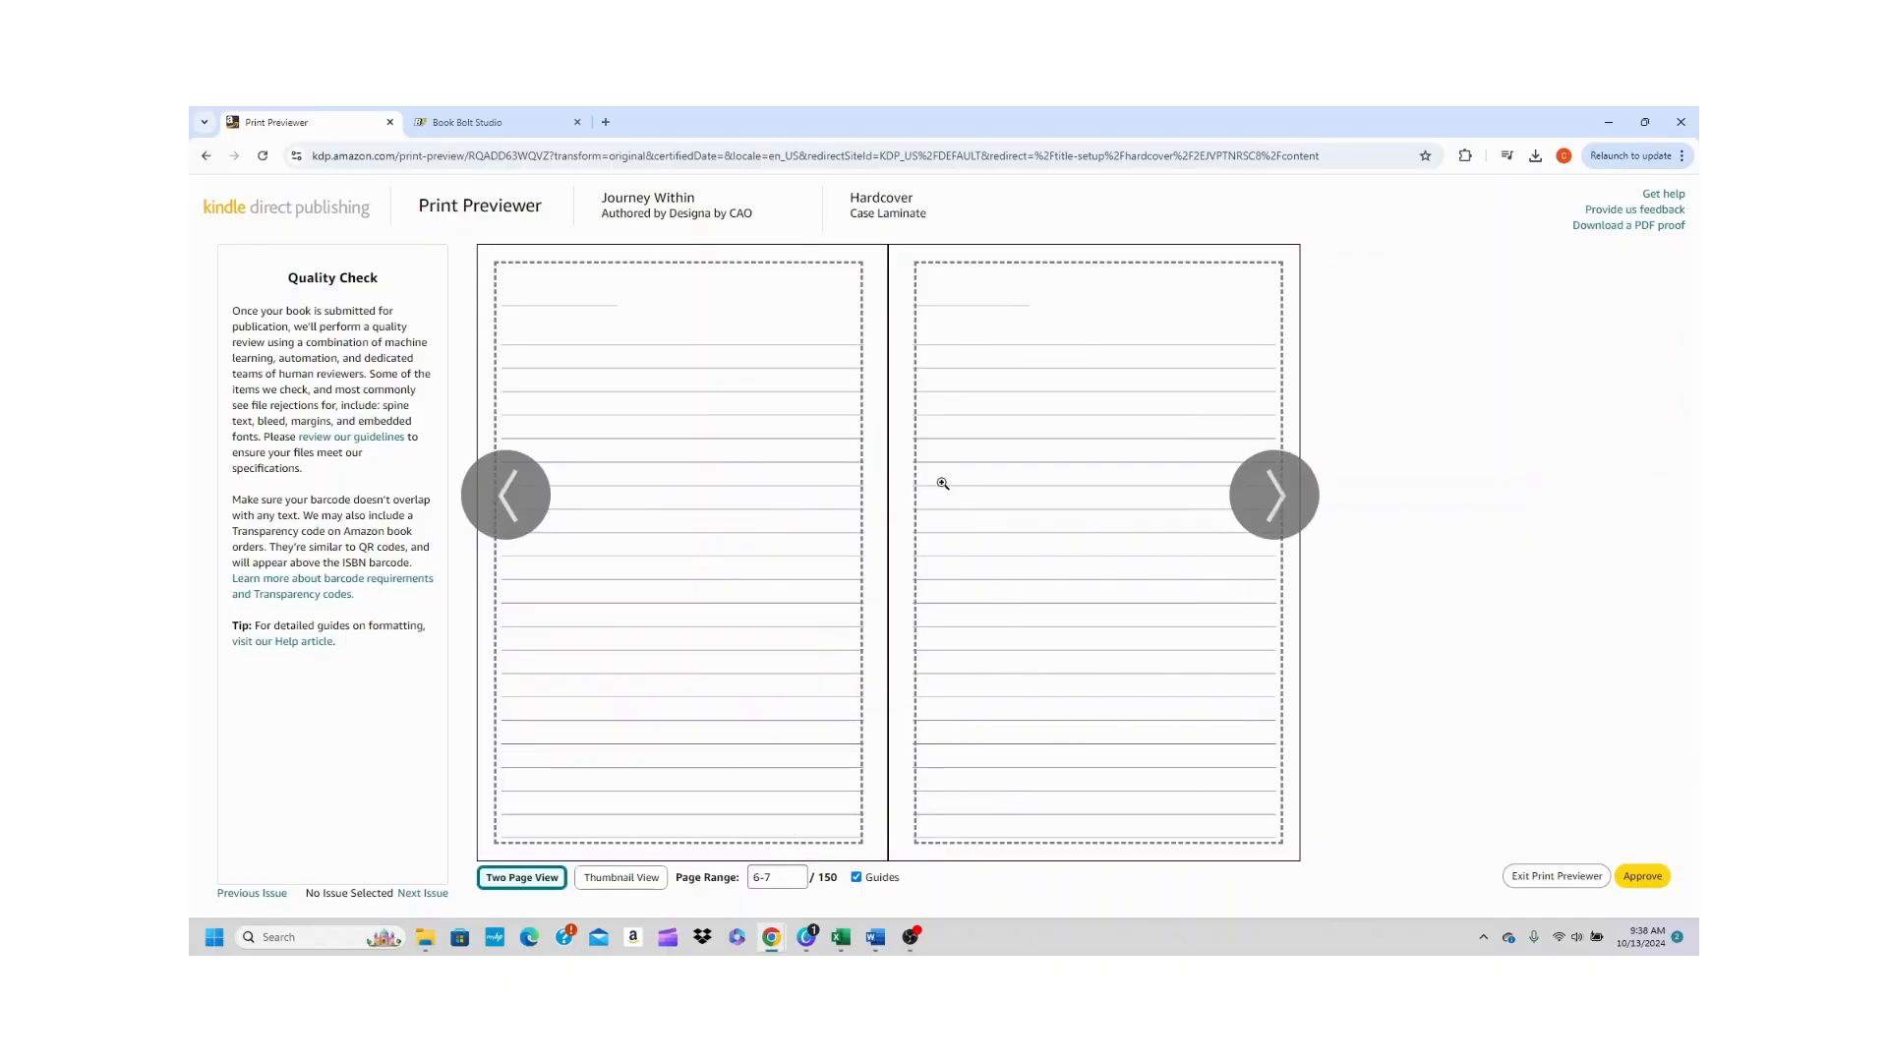
mouse_move(916, 629)
click(1649, 880)
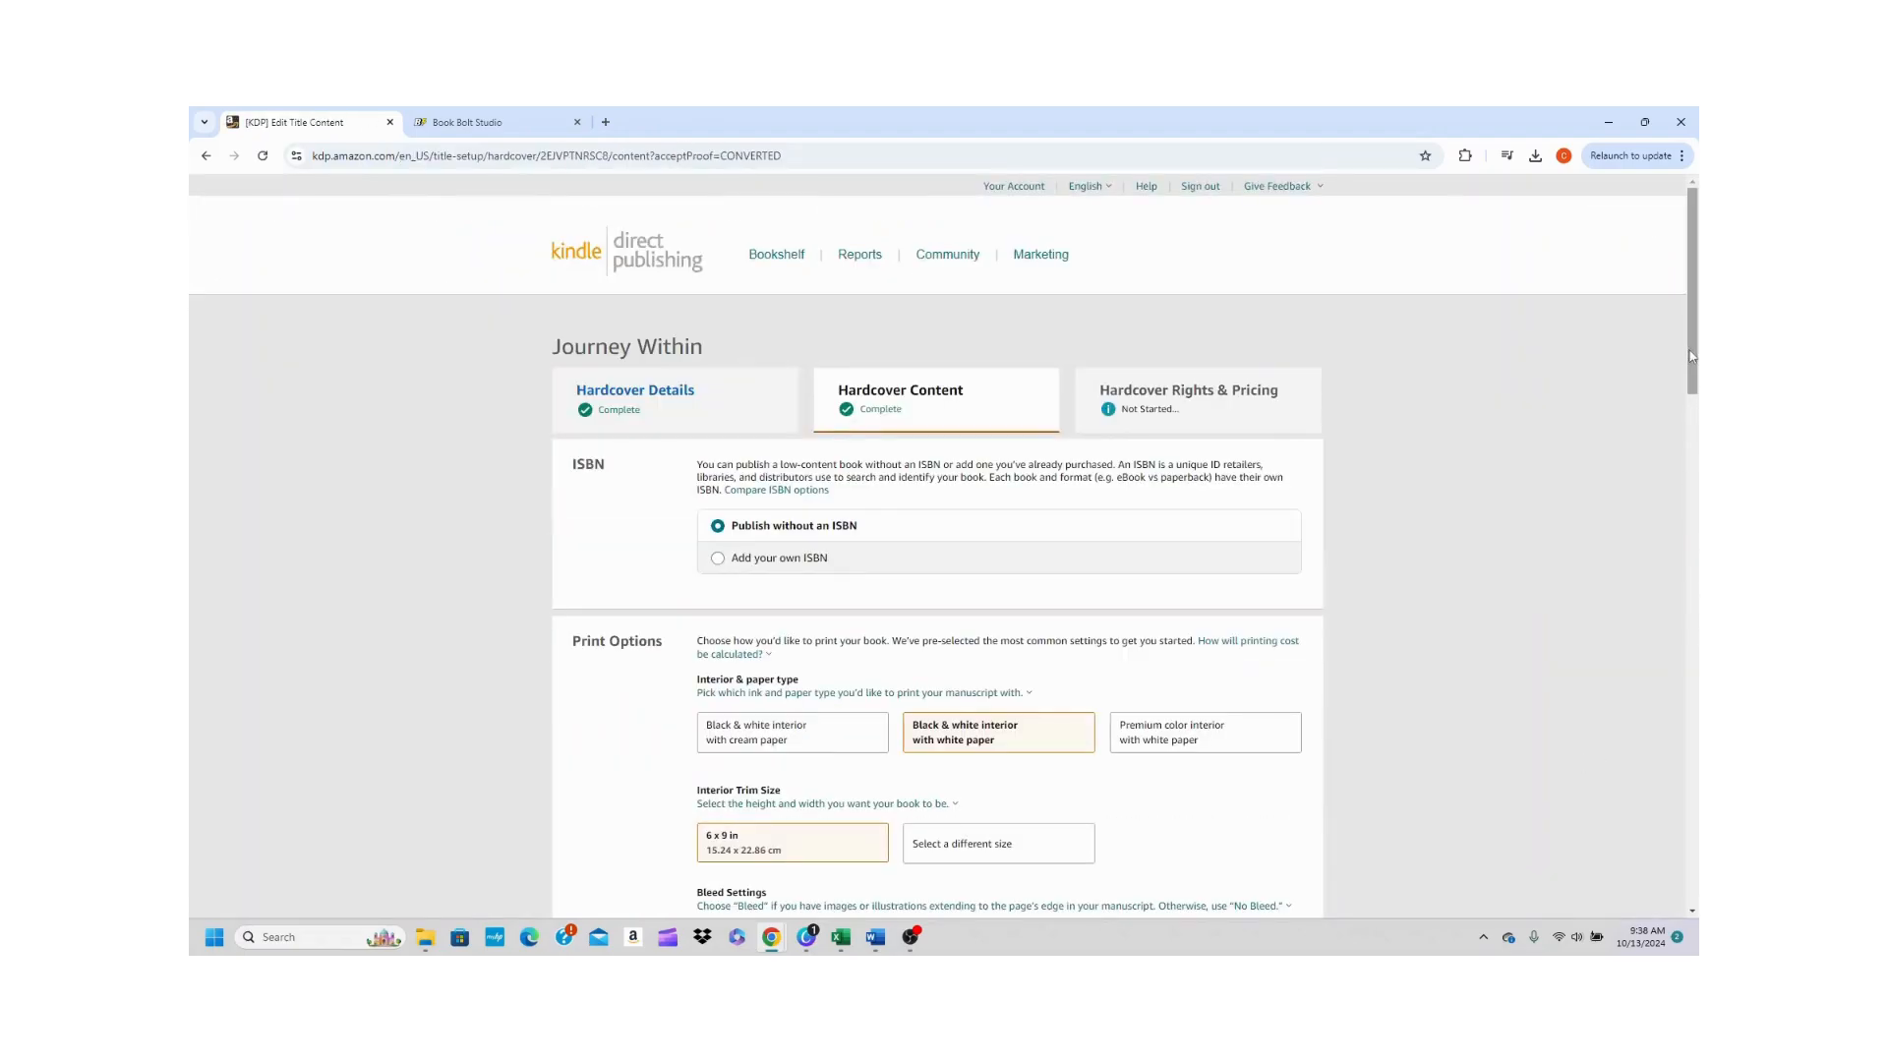
- Check the printing cost summary, then save the hardcover content and continue to rights and pricing
drag(1693, 364, 1695, 762)
scroll(1501, 523, down, 3)
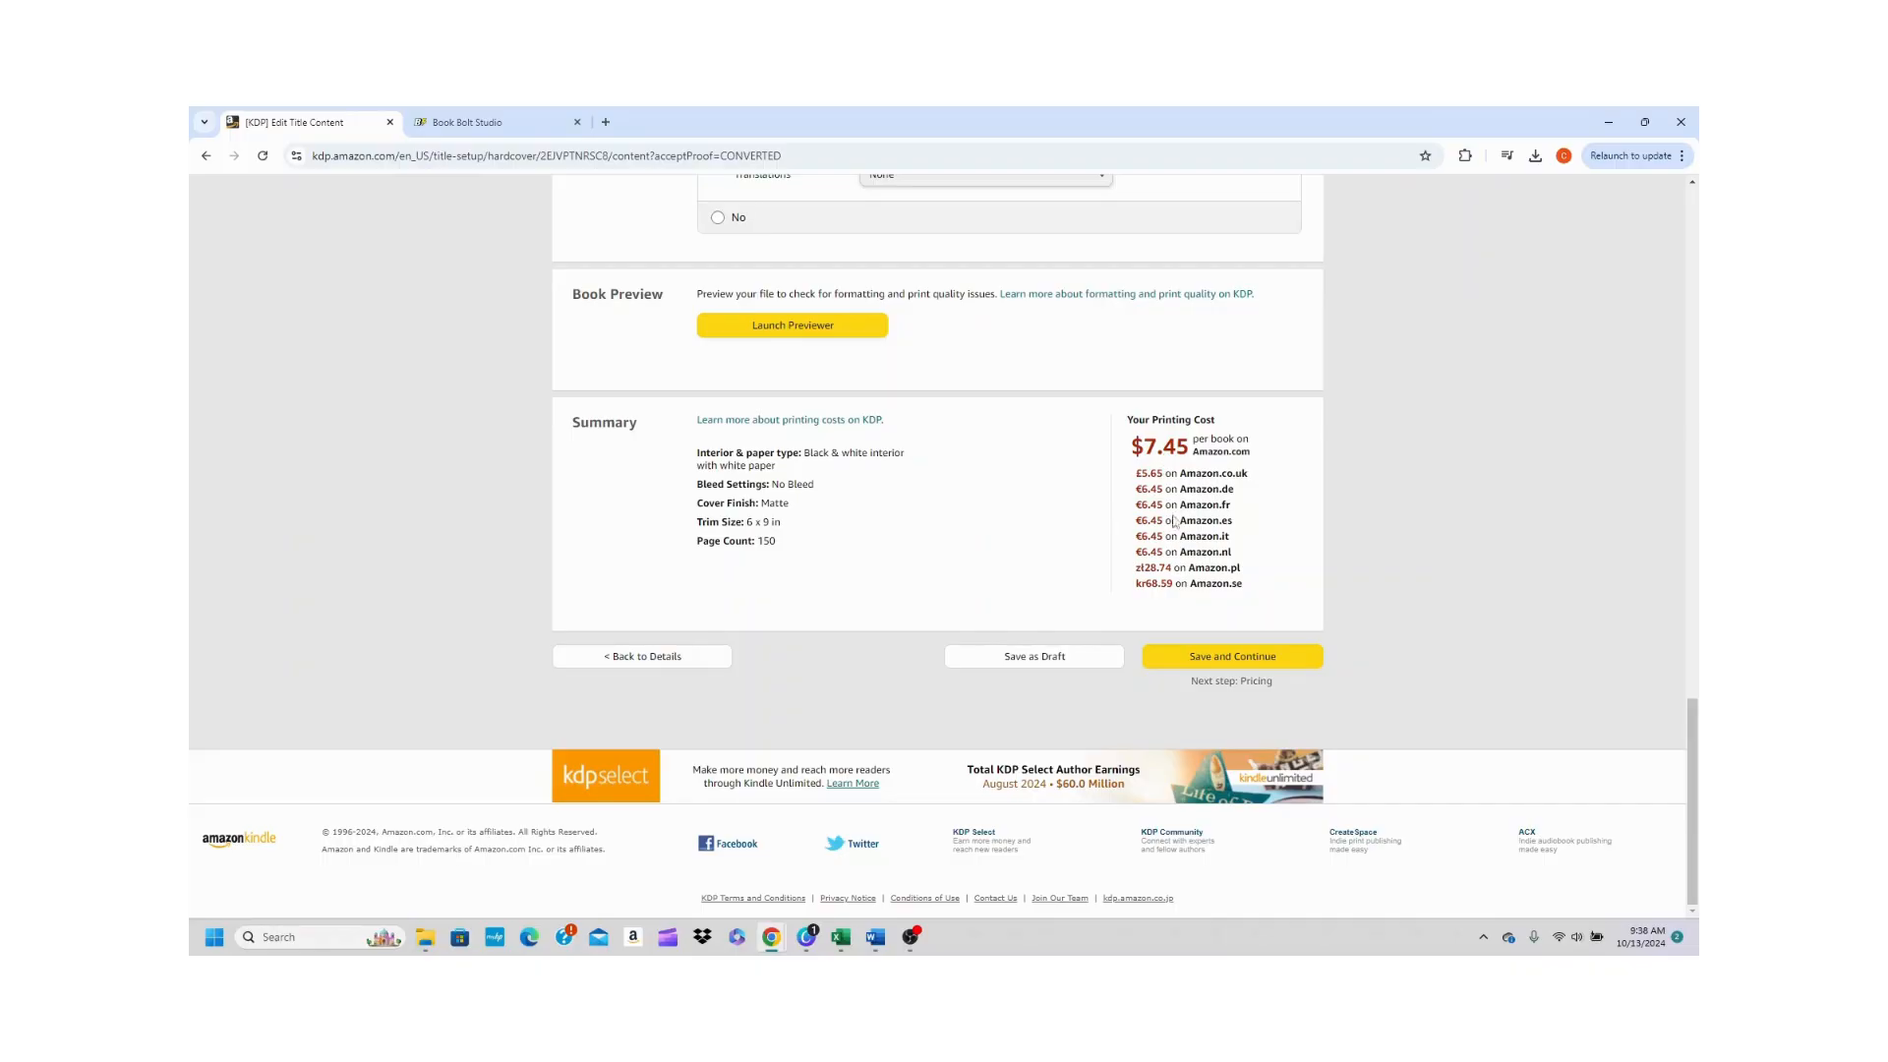
click(1230, 663)
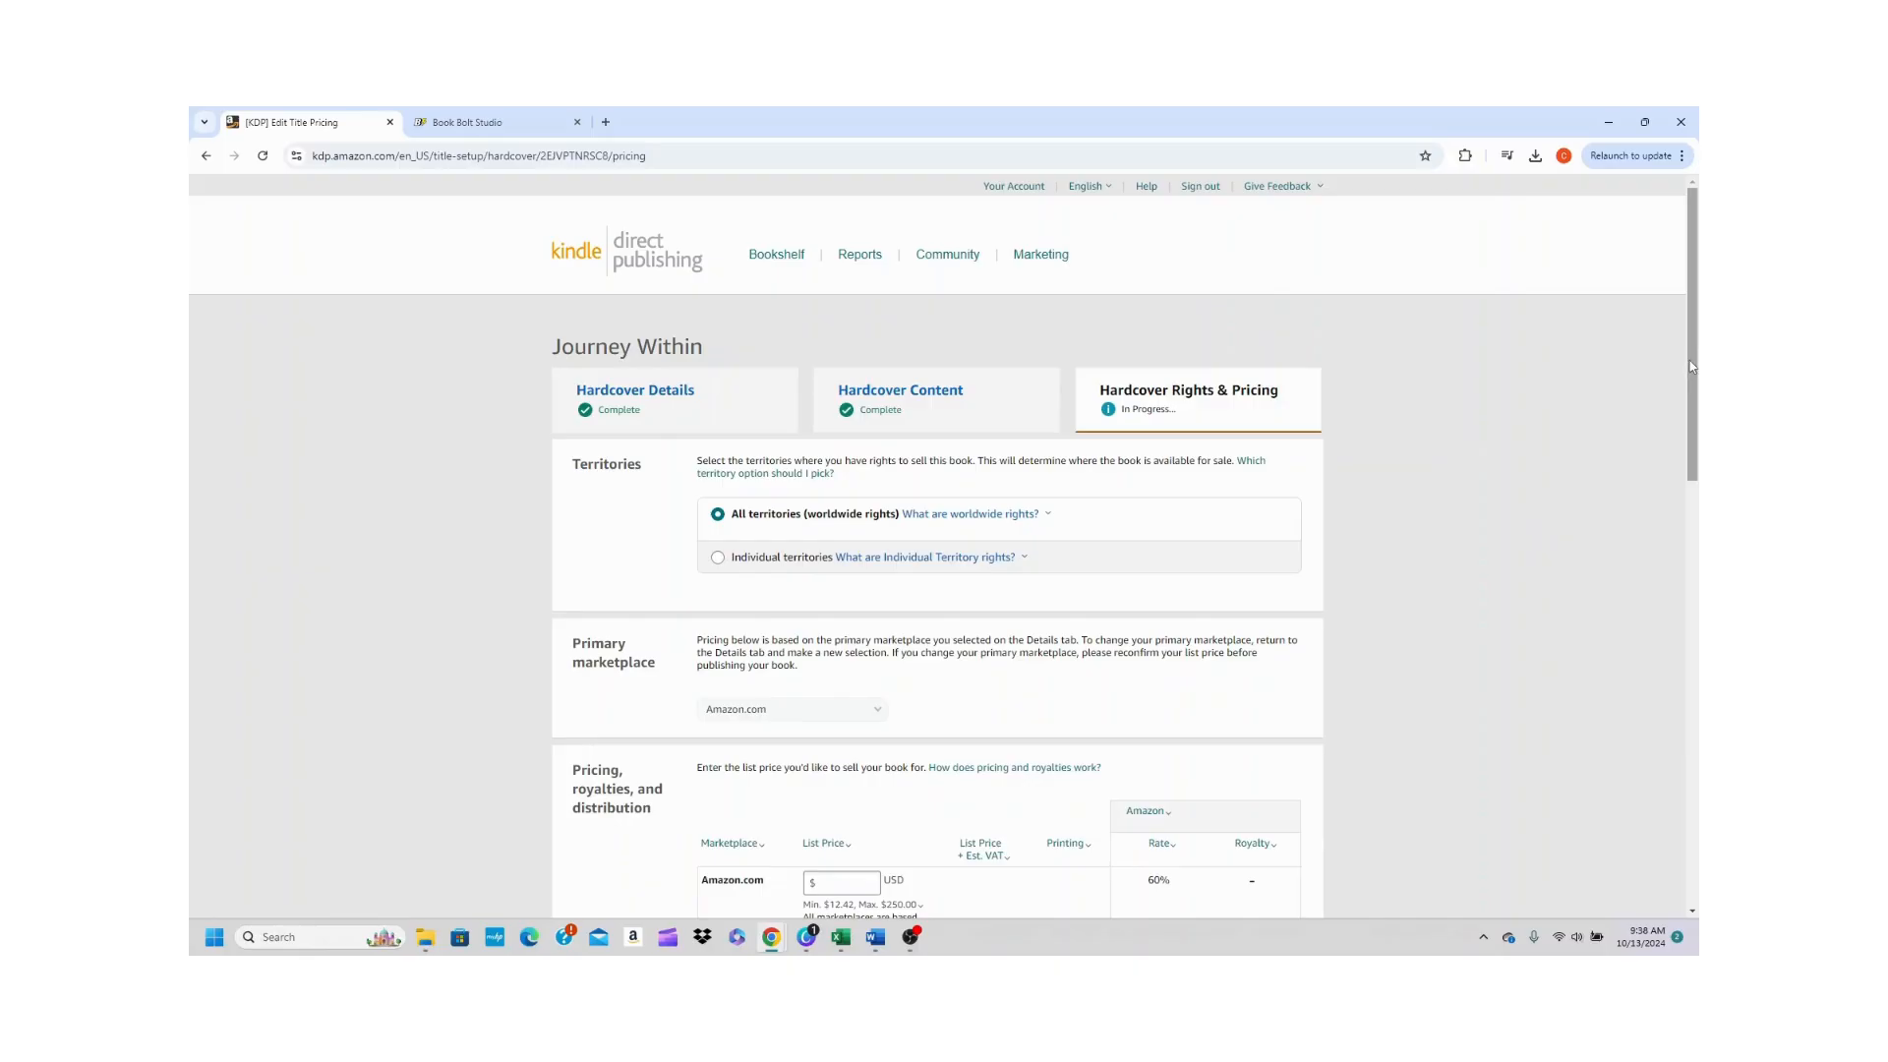
- Set the Amazon.com list price to 14.99 USD and check the explanation of the royalty rate
scroll(1697, 408, down, 2)
drag(1697, 408, 1697, 453)
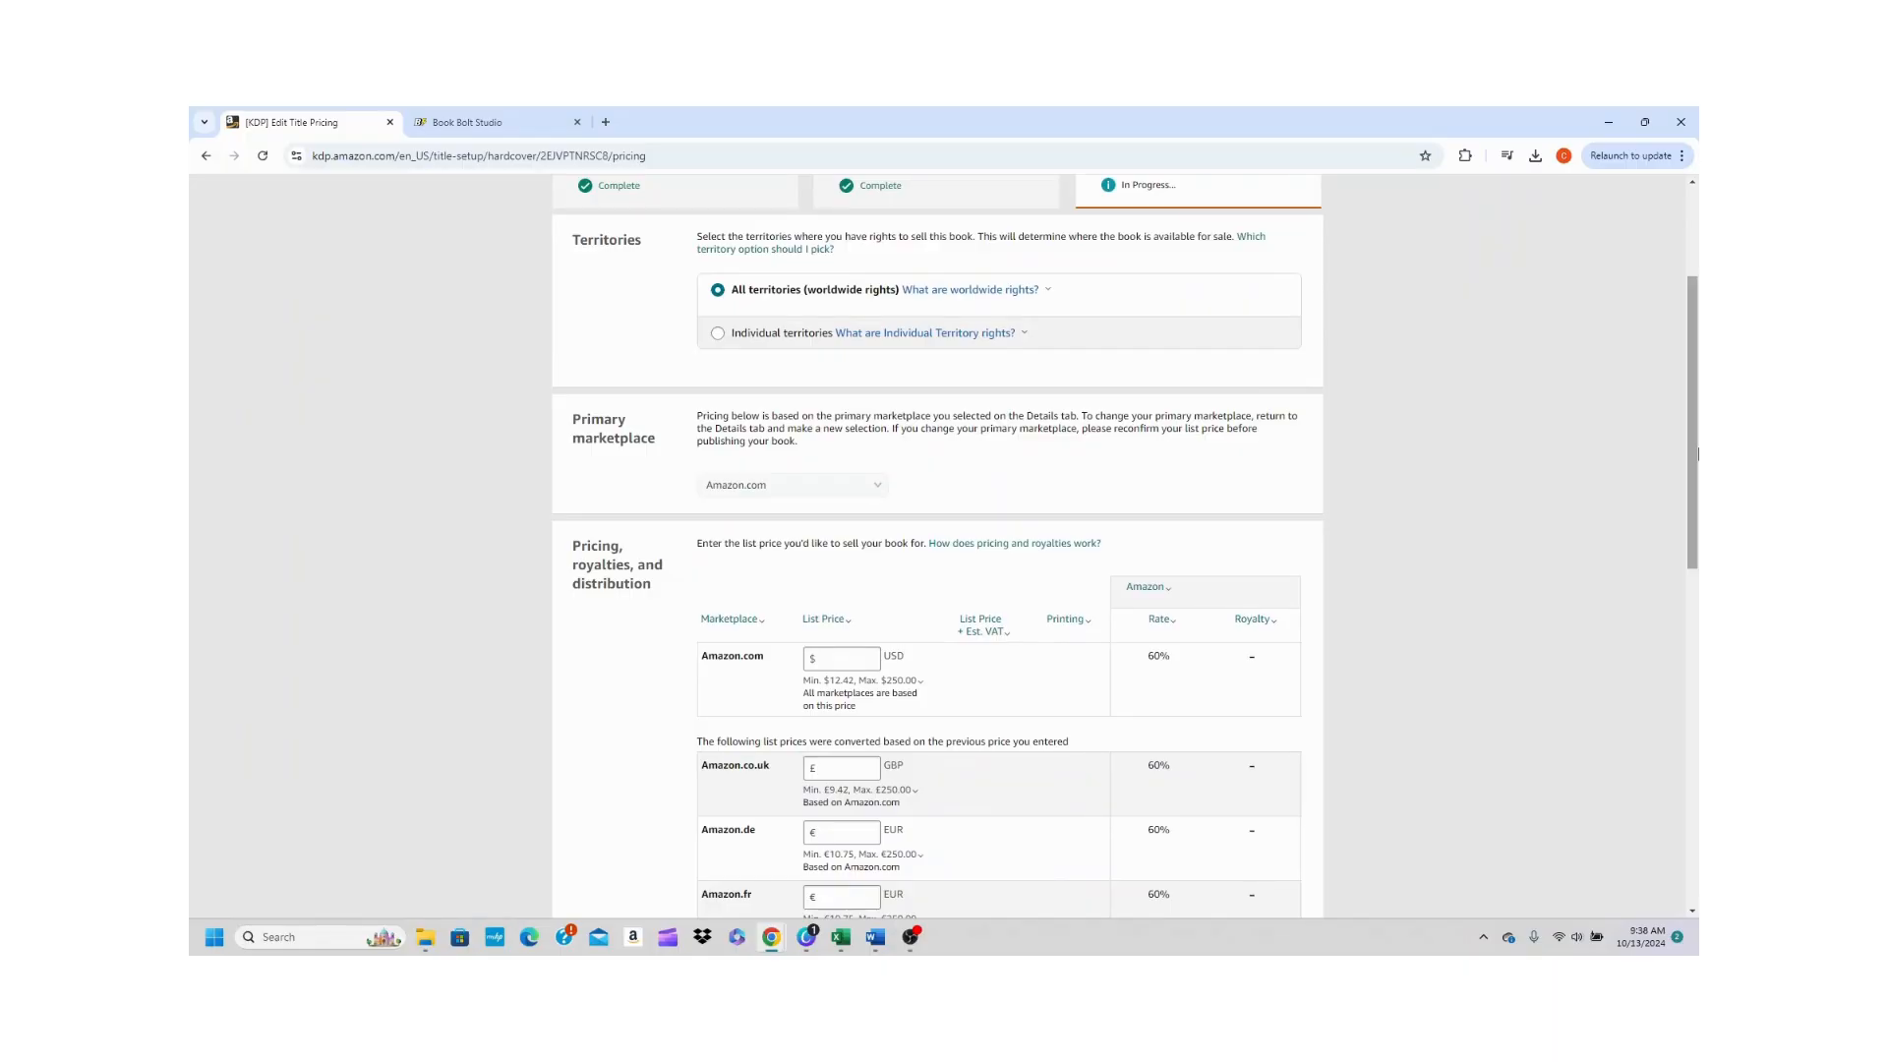
drag(1696, 453, 1697, 545)
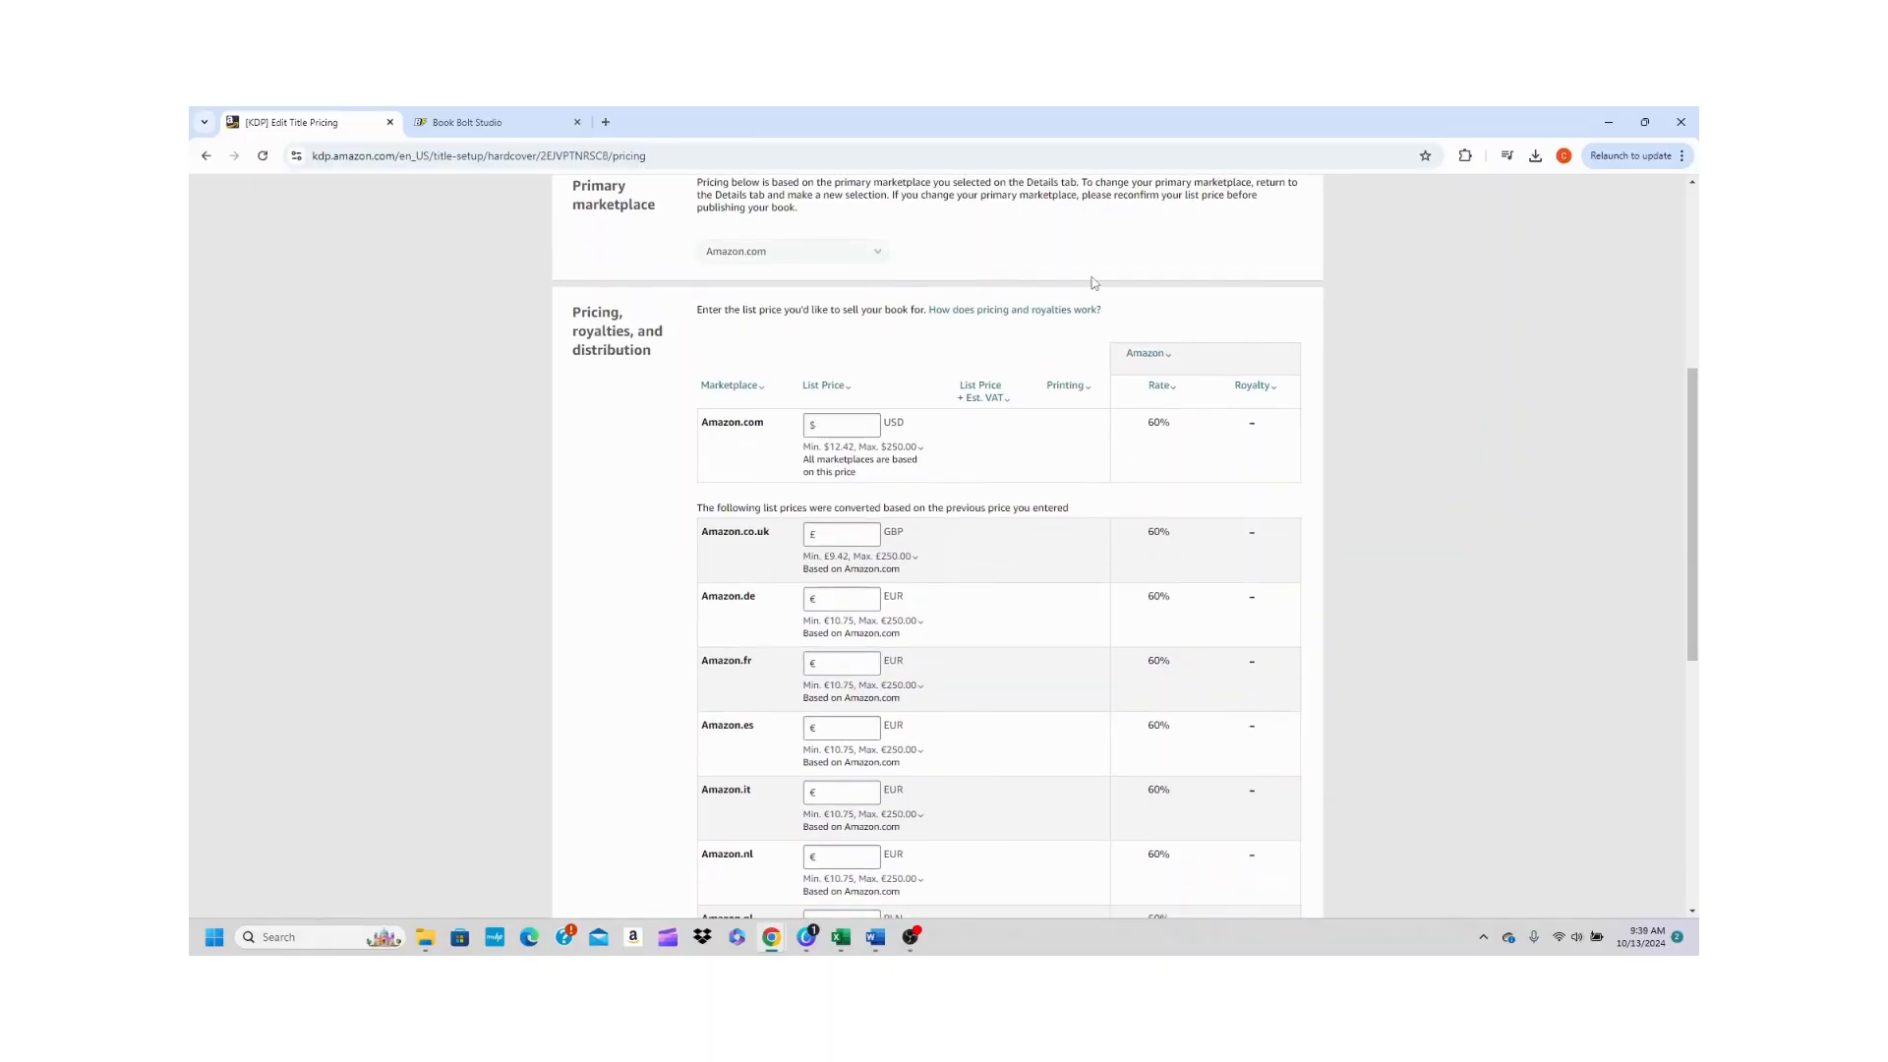
click(837, 424)
text(14.99)
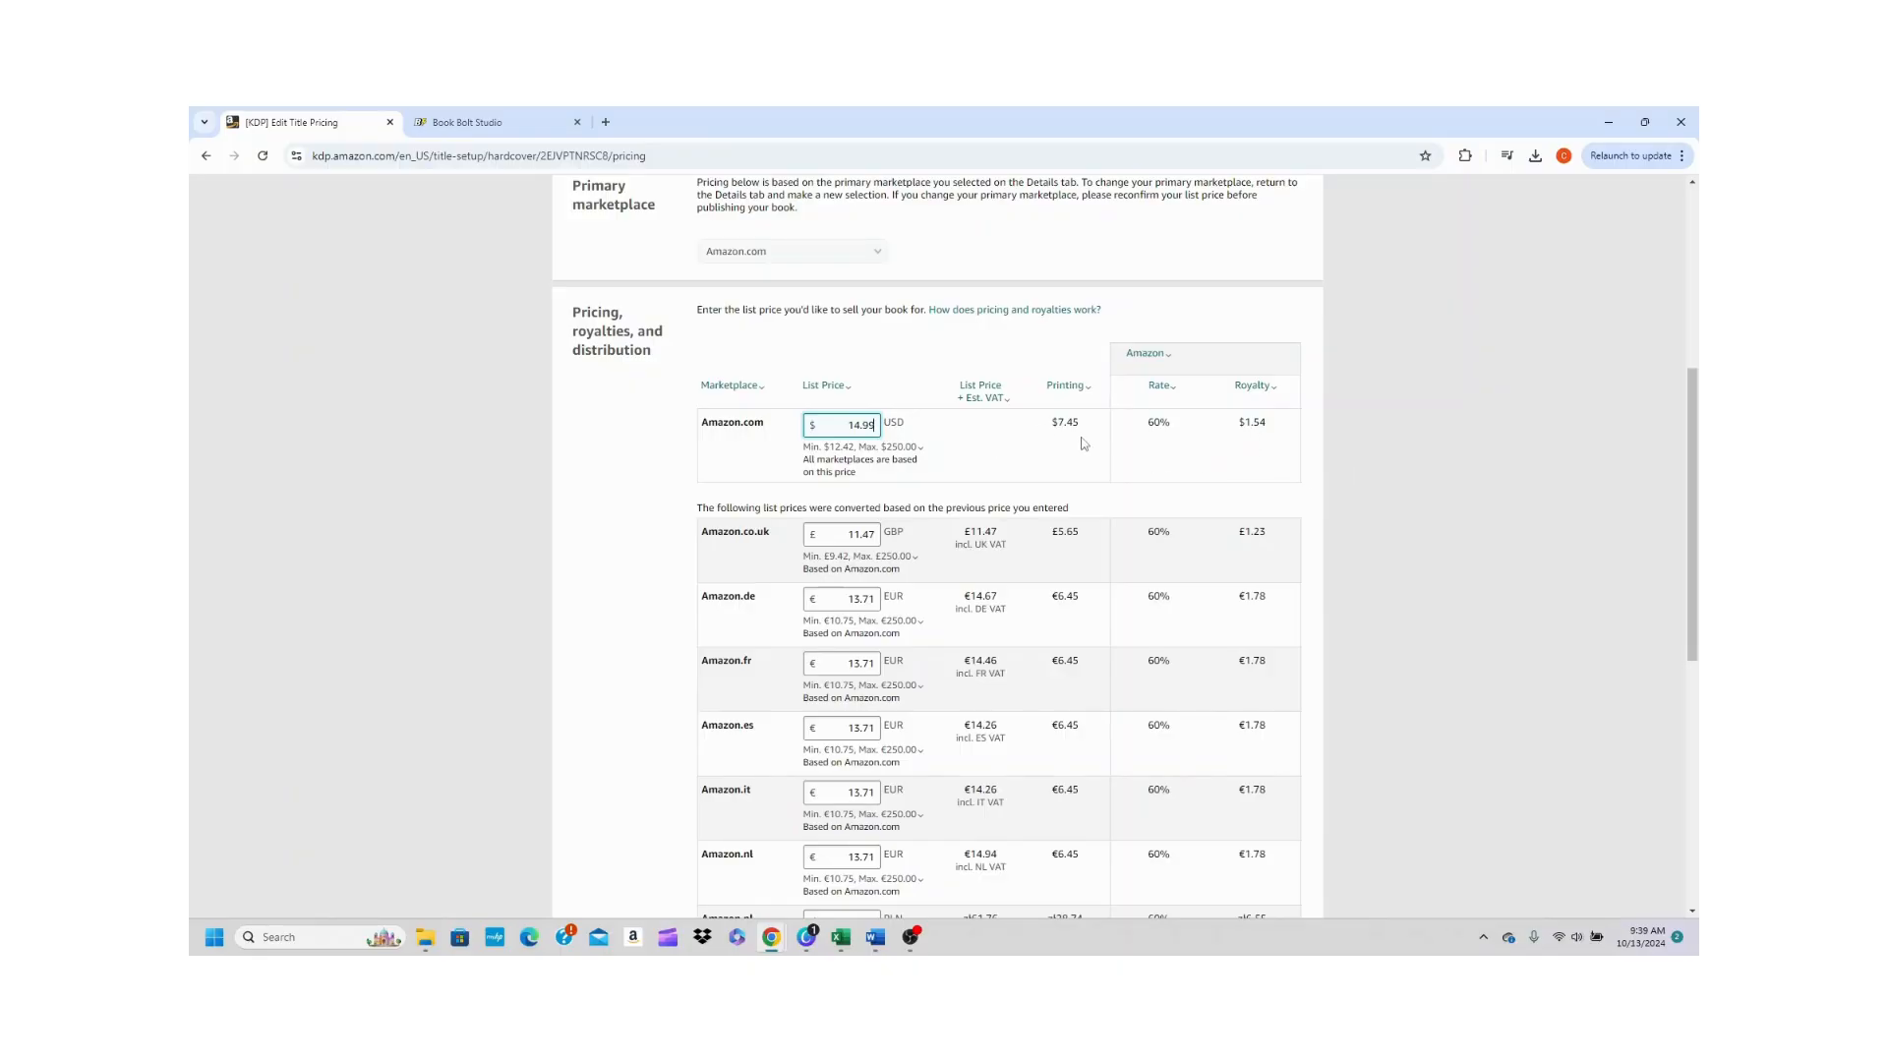
click(1156, 387)
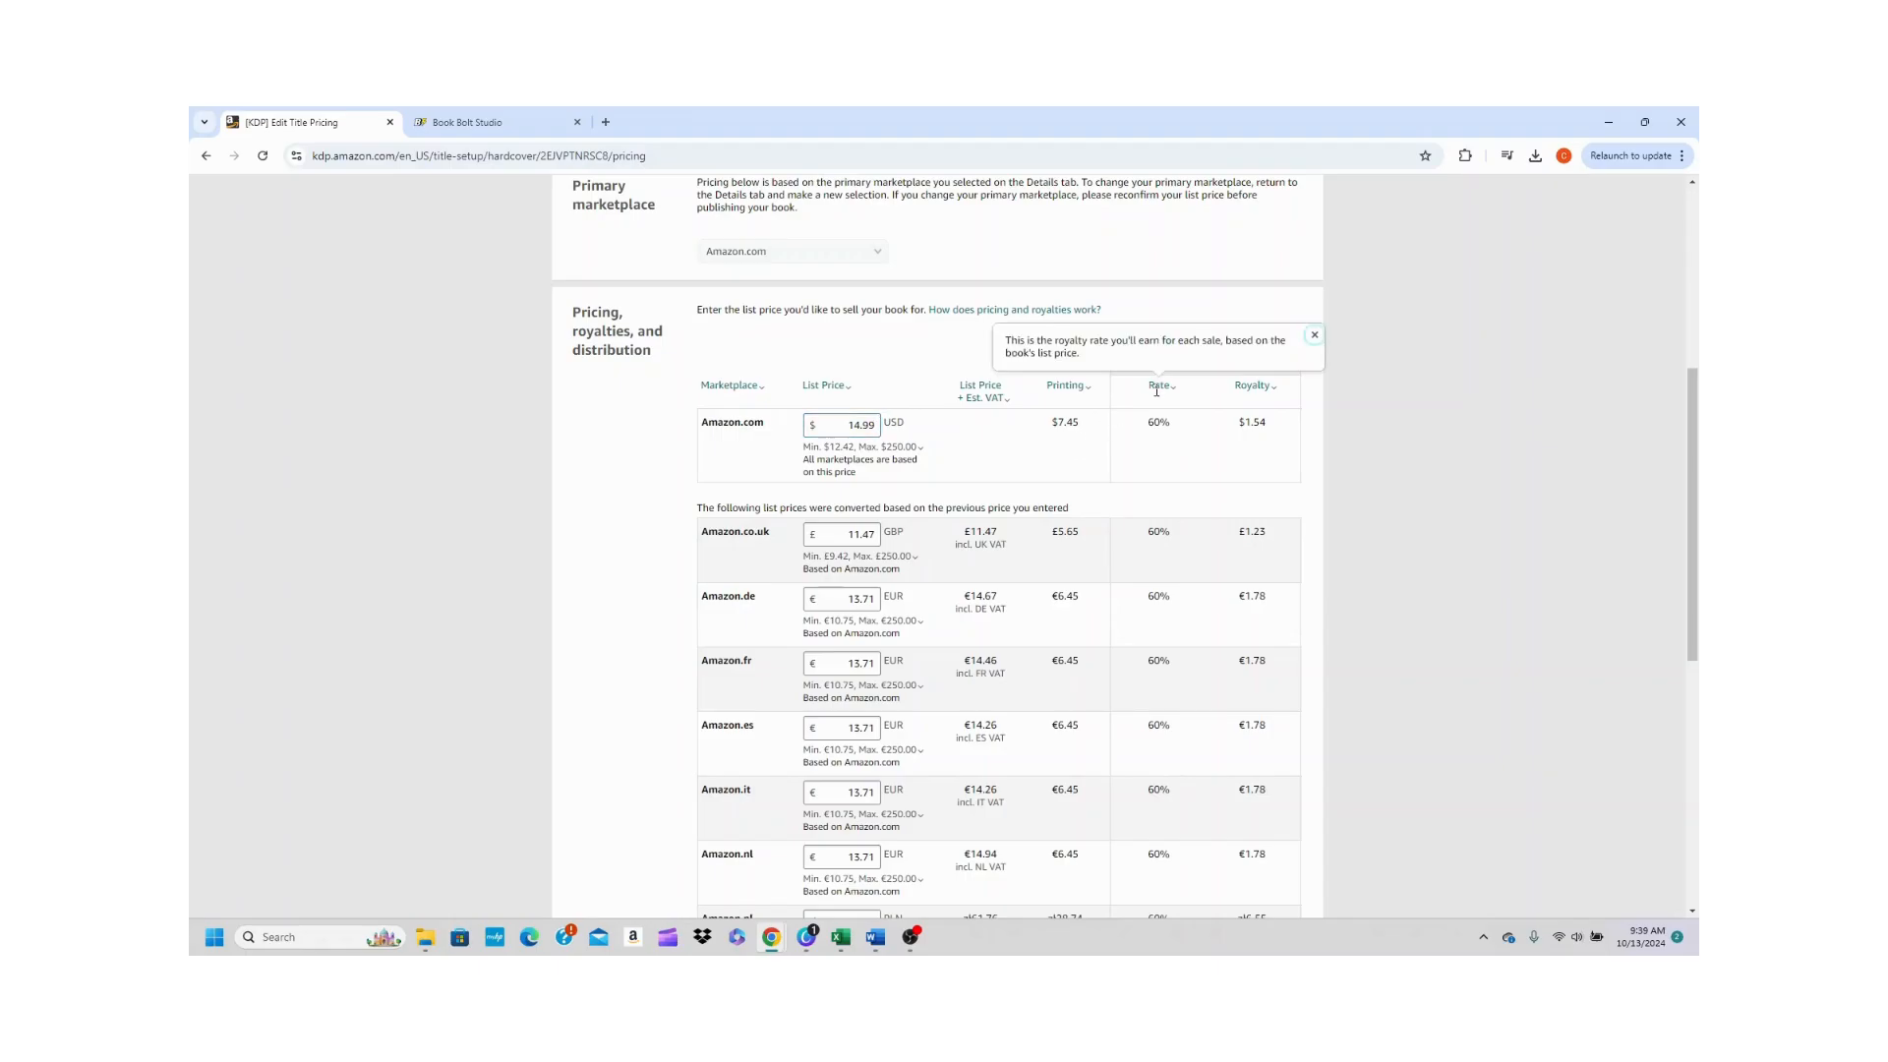
click(1272, 444)
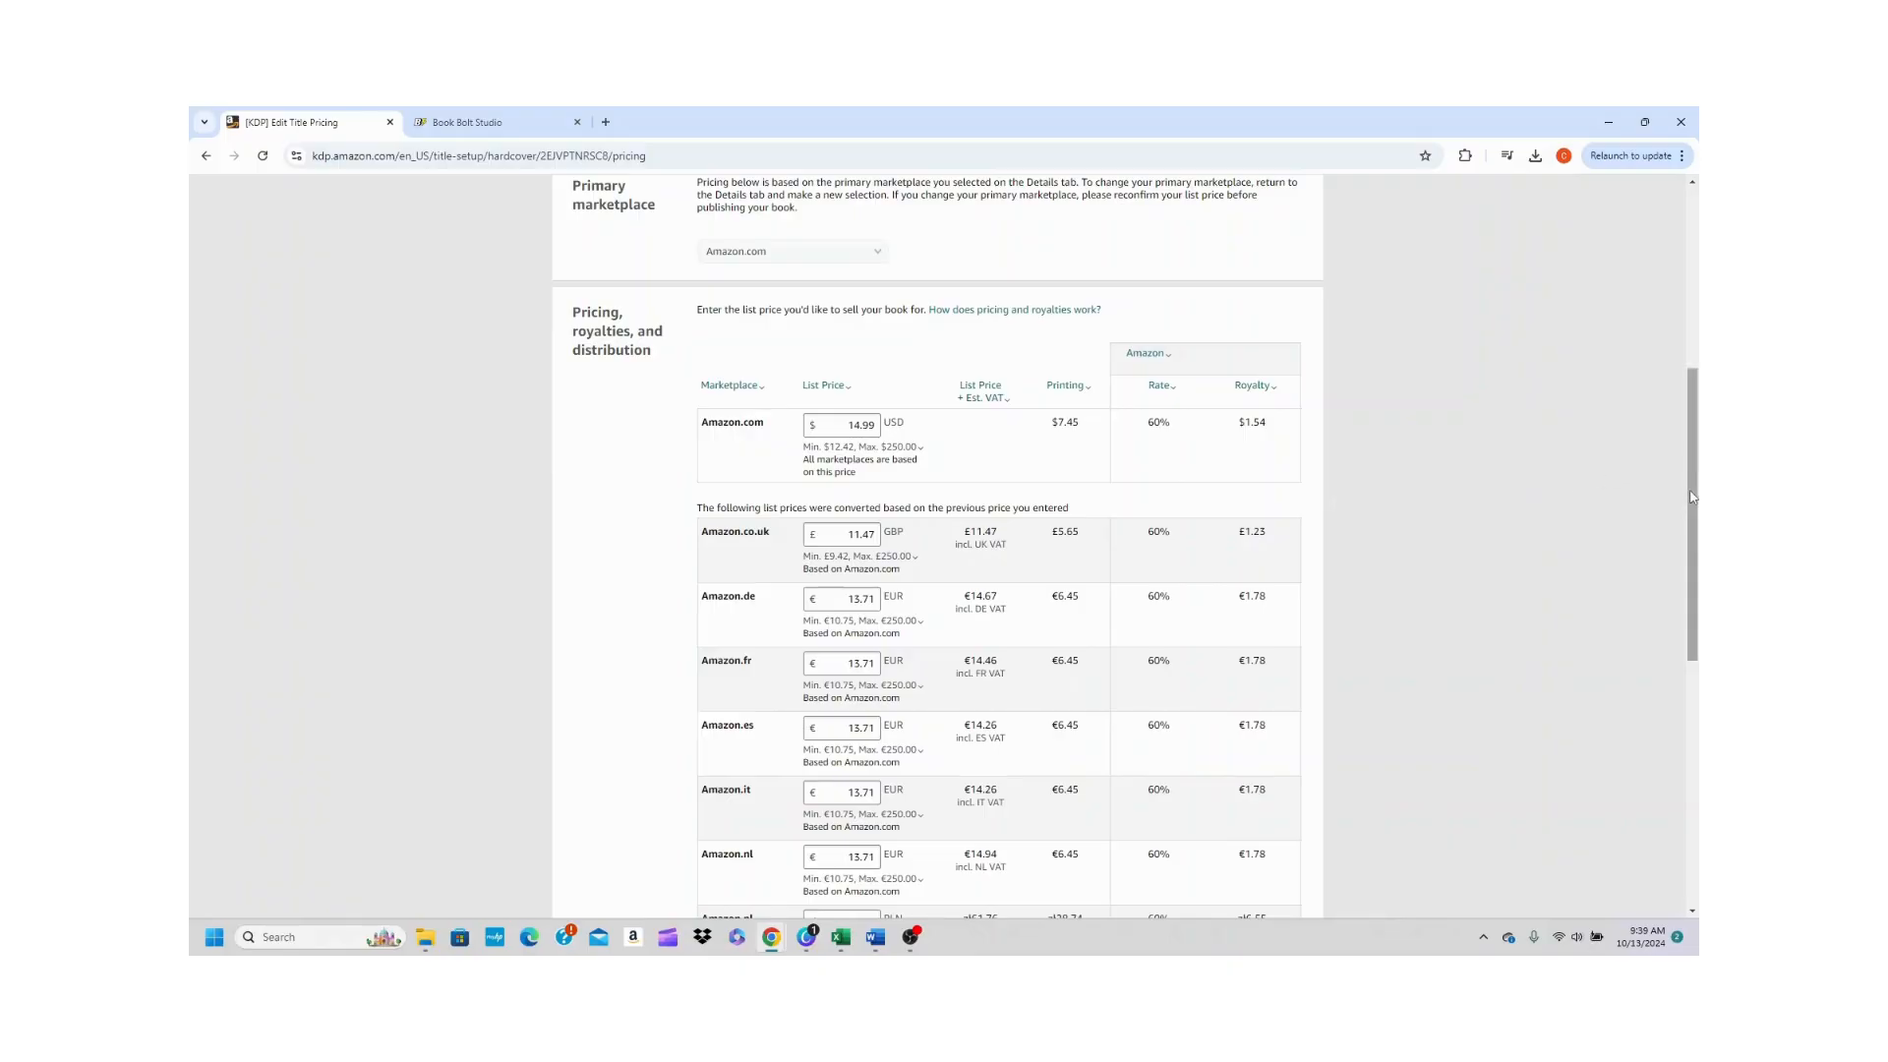
- Review the converted marketplace prices, publish the hardcover book and close the submission notice without starting an eBook
drag(1693, 498, 1697, 614)
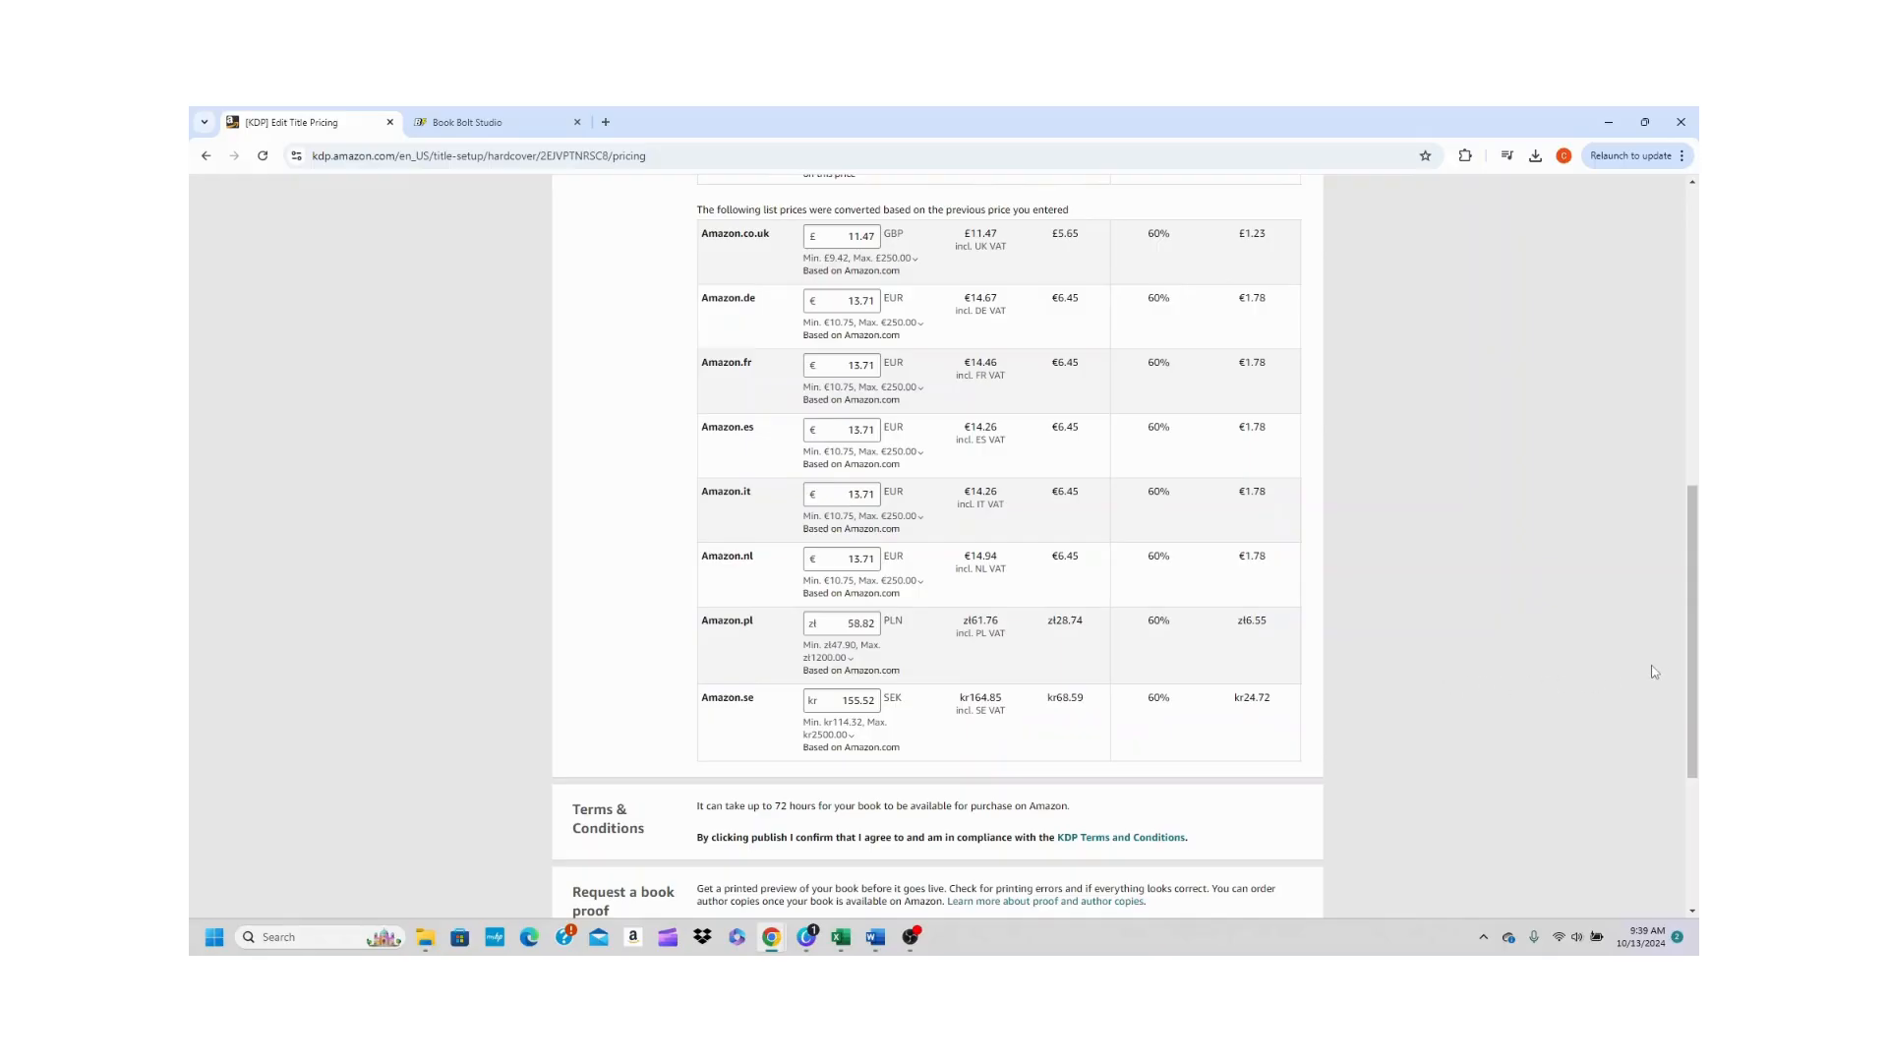
drag(1693, 666, 1698, 776)
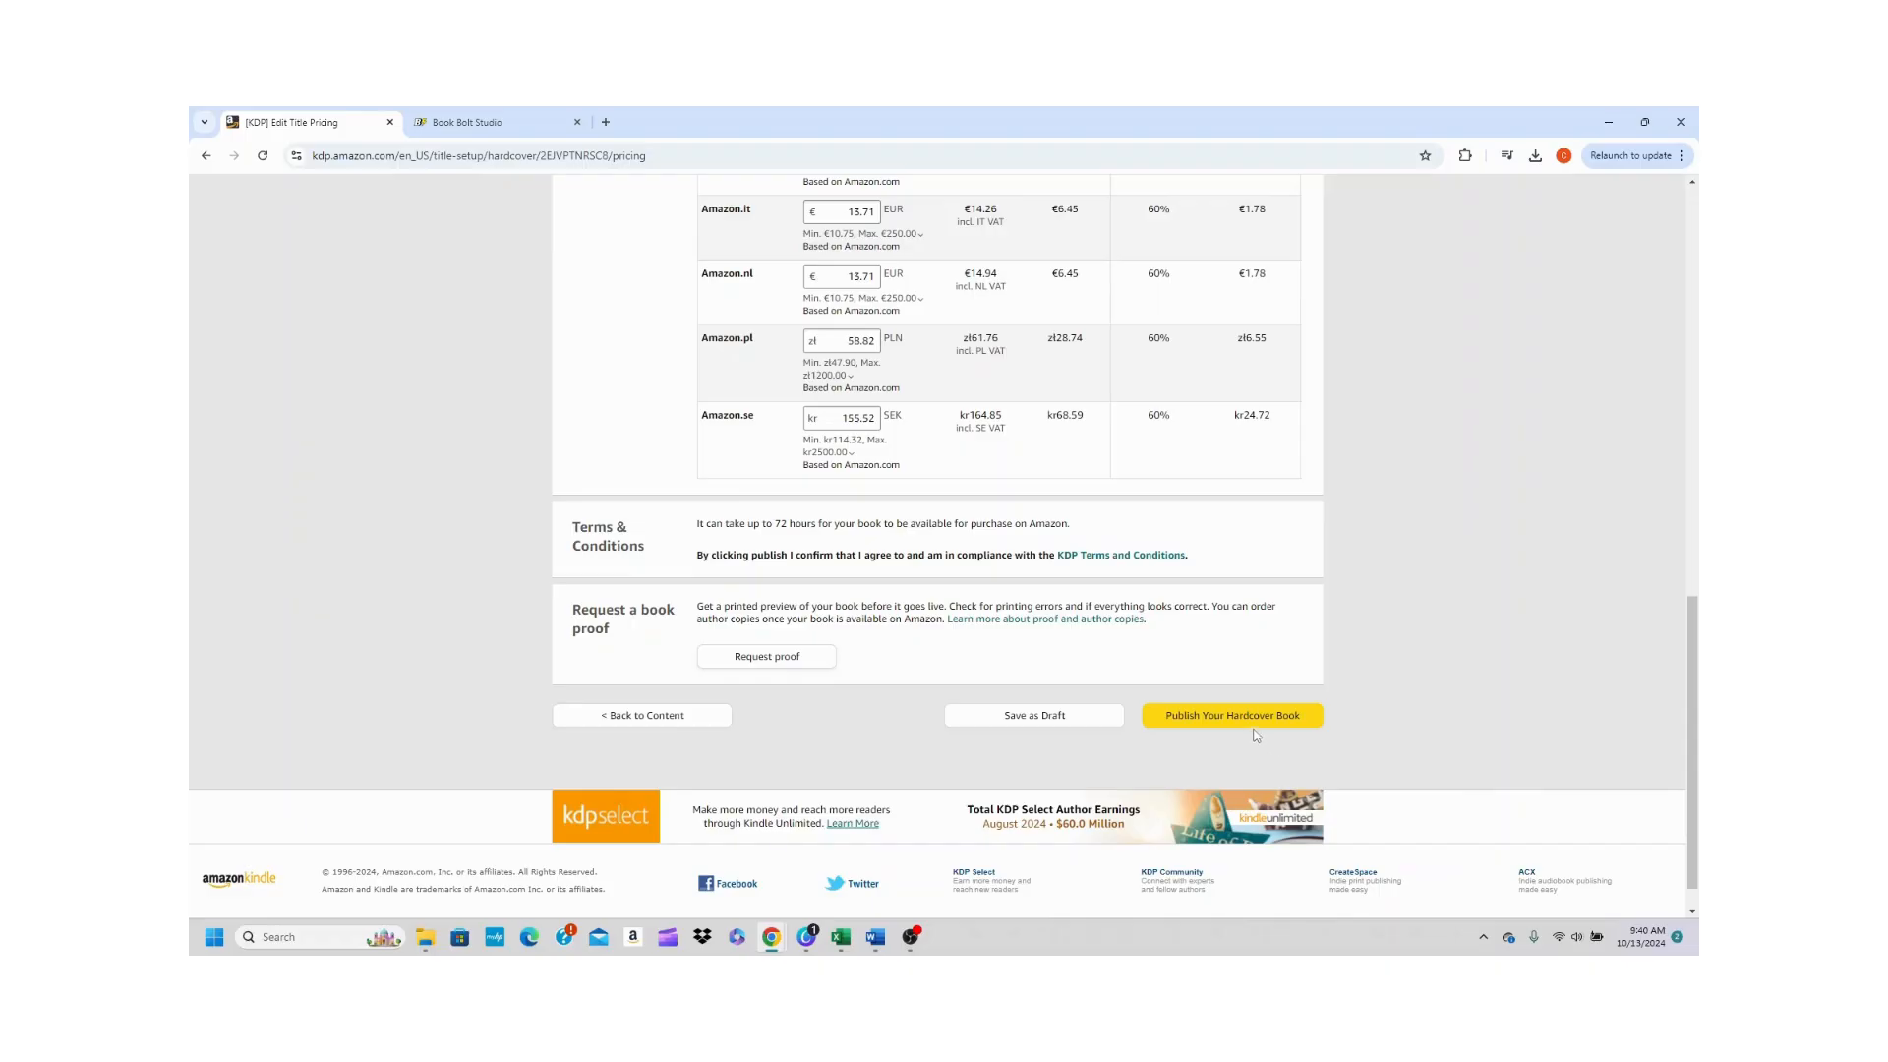
click(1288, 716)
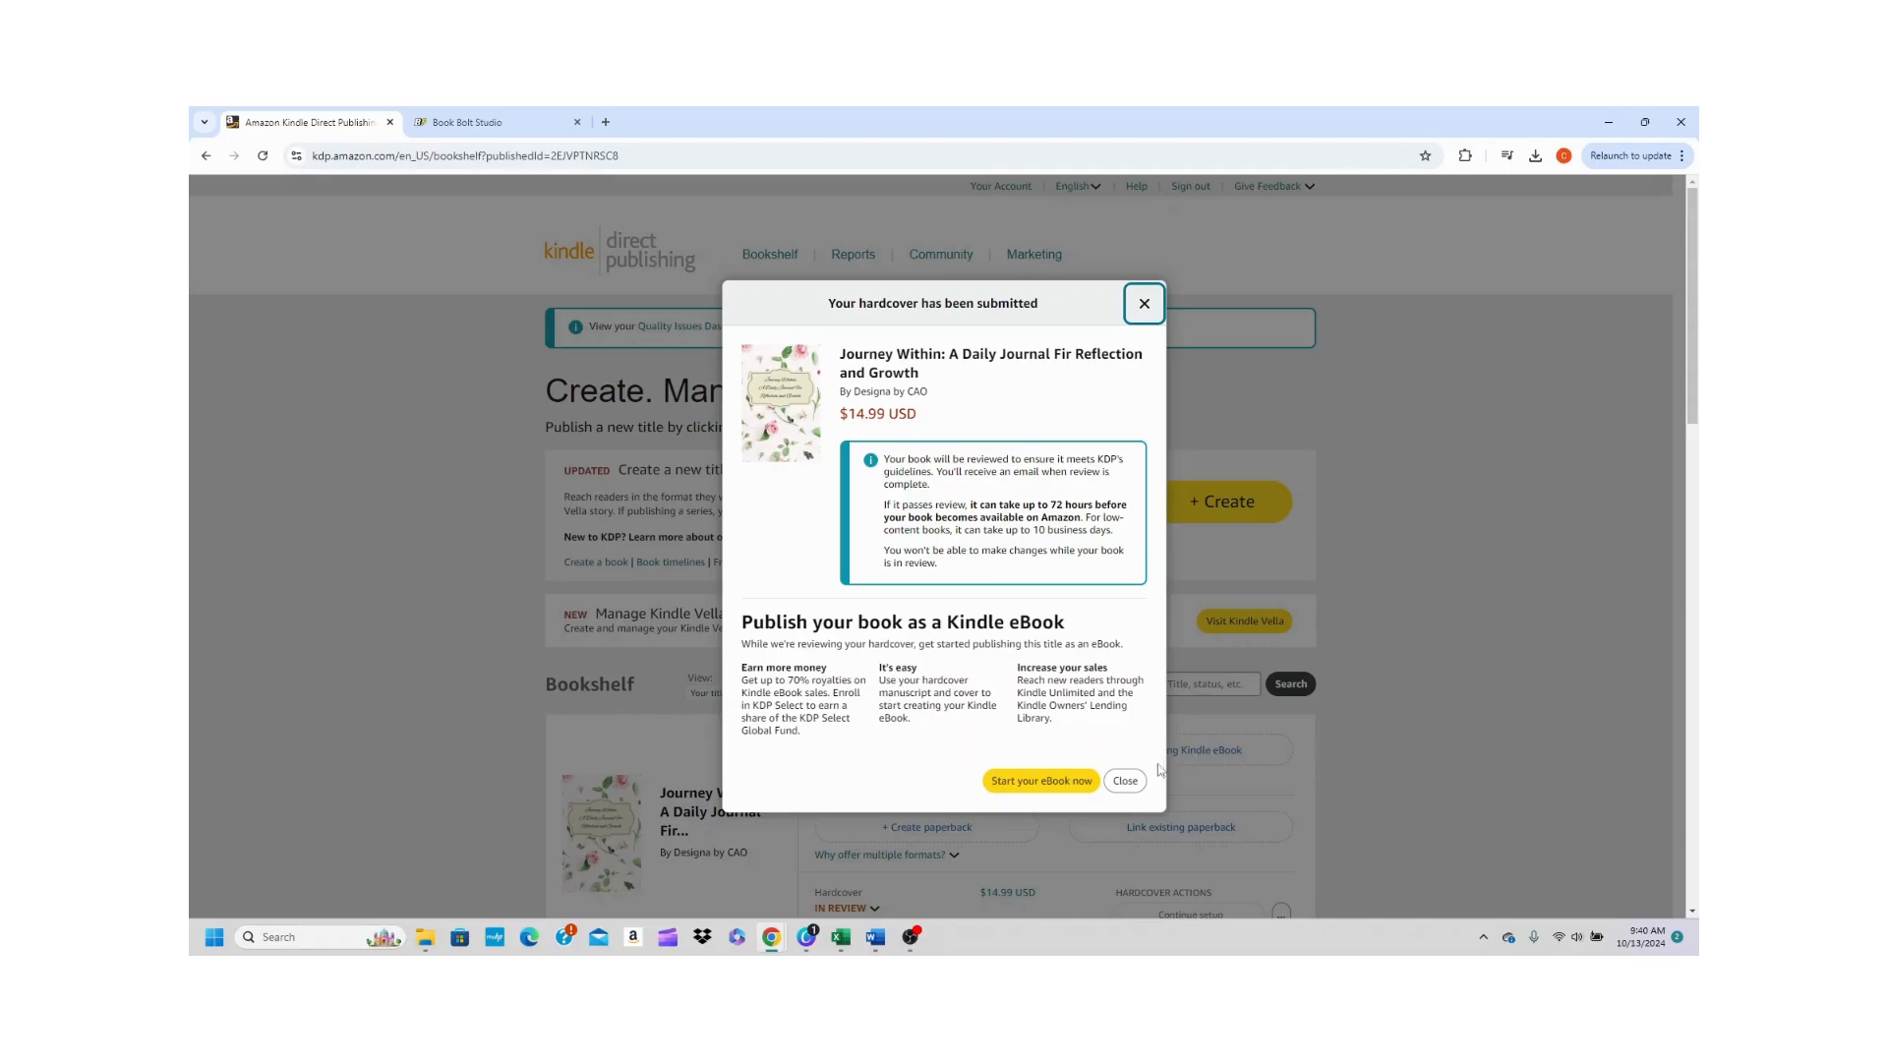
click(1131, 781)
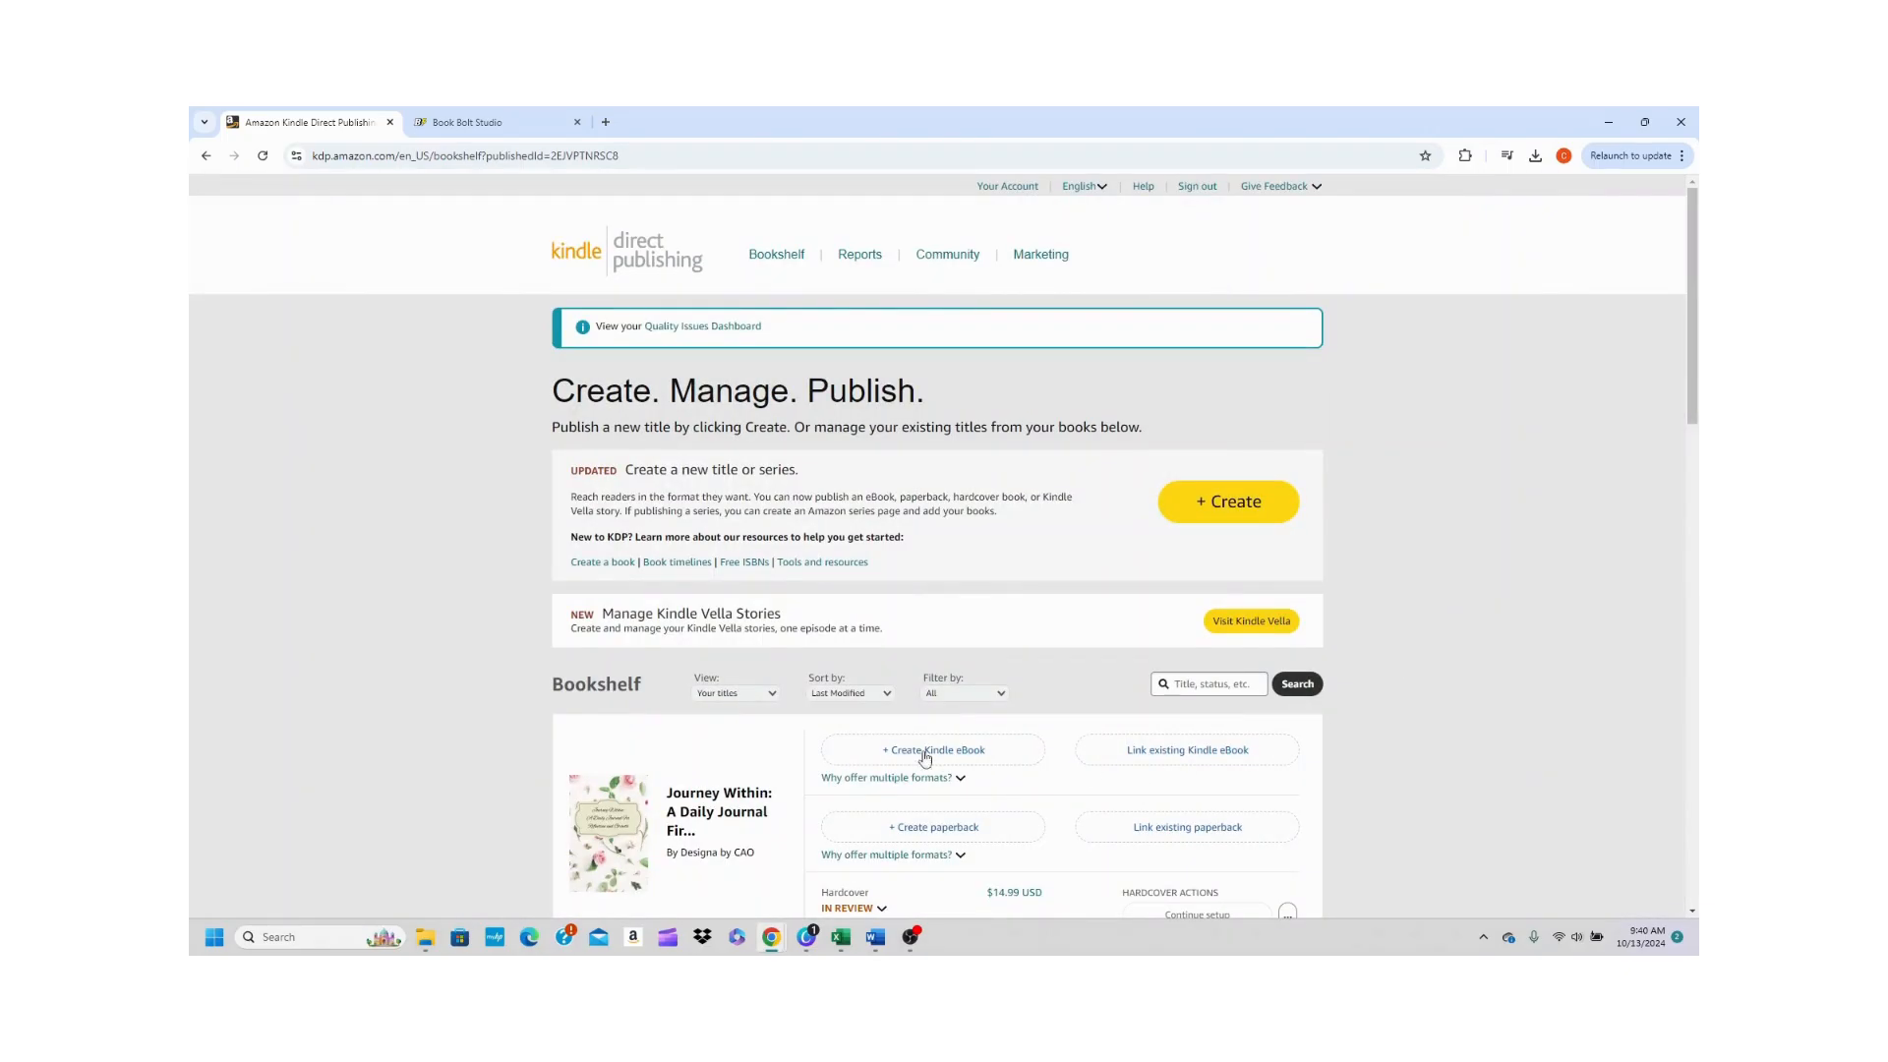
- Check the status of the "Journey Within" hardcover in the Bookshelf
click(1693, 911)
click(1692, 912)
click(1692, 912)
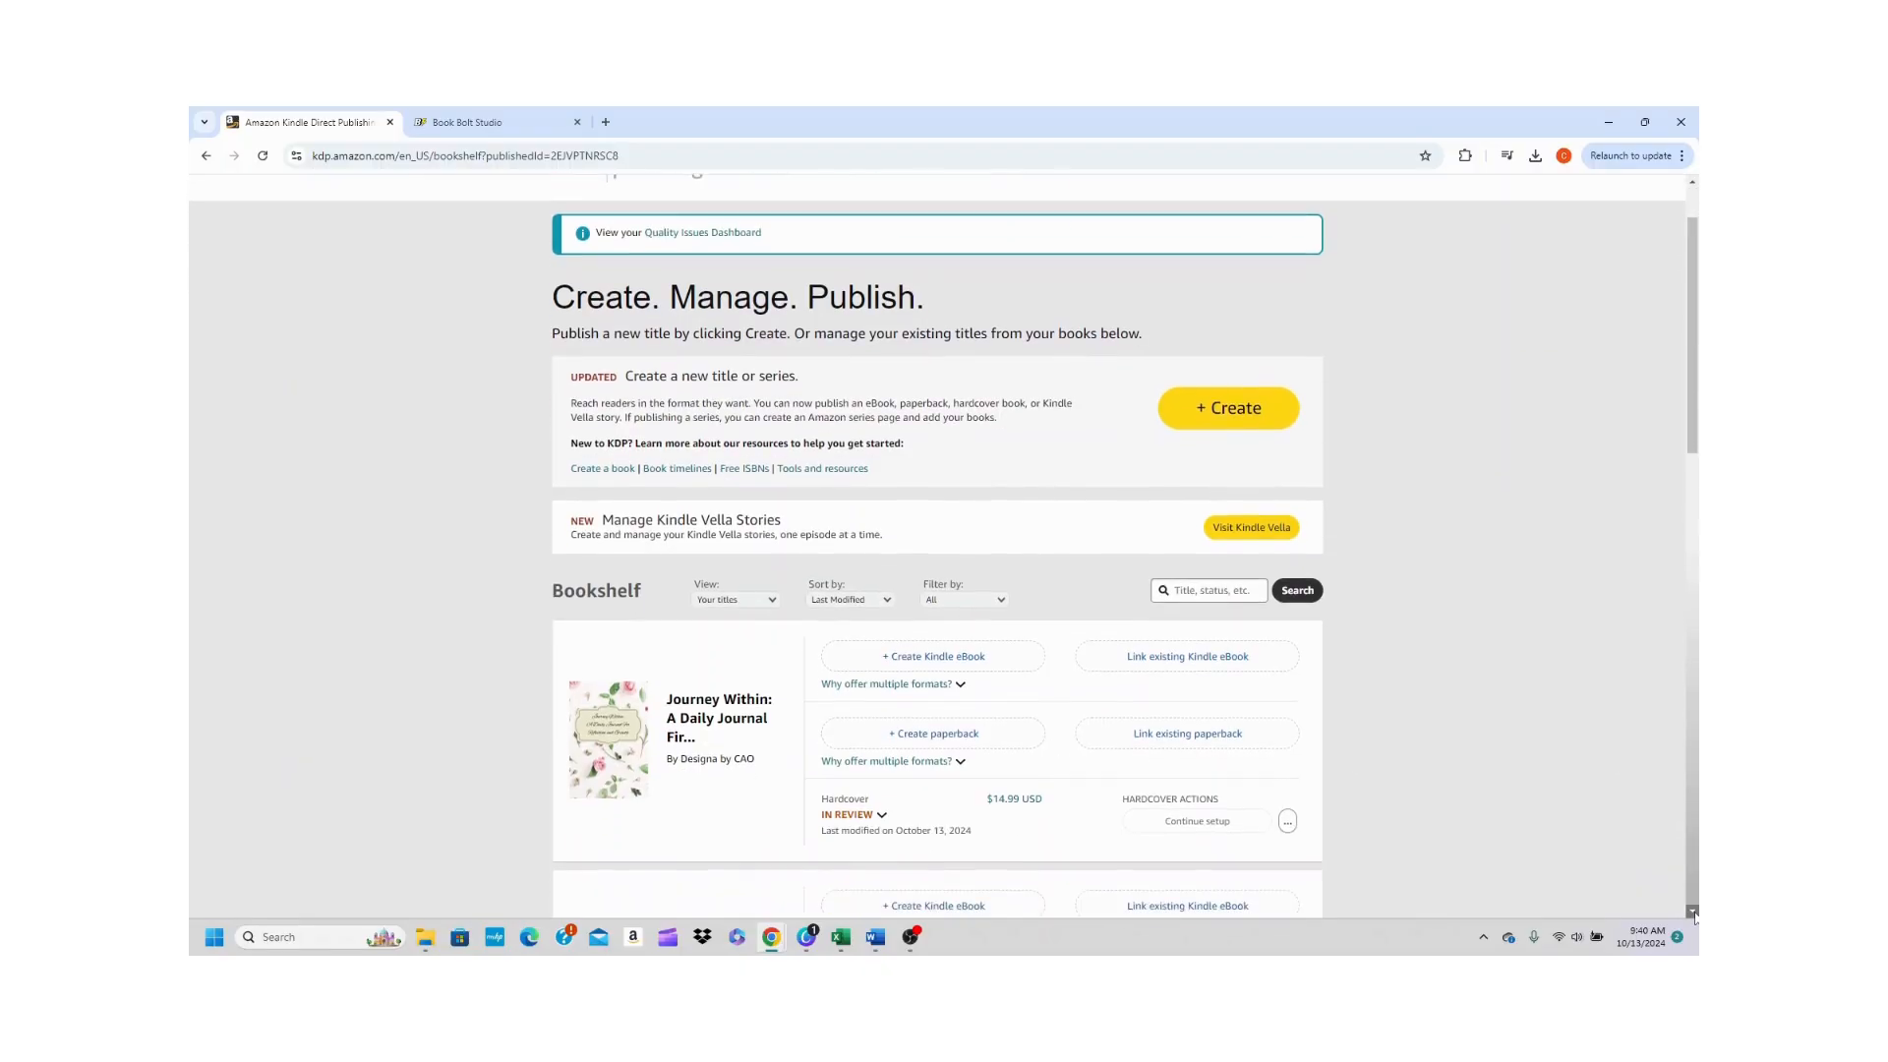